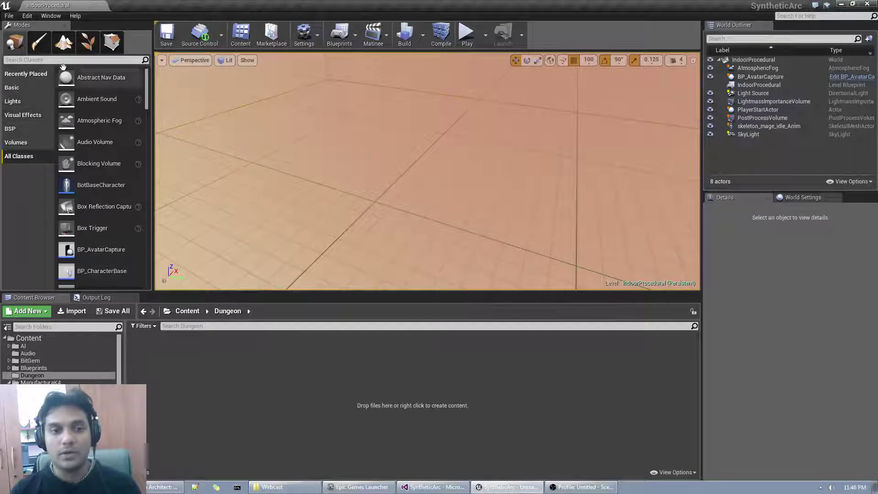
- Search the placeable classes for "dungeon" and place a Dungeon actor in the level
left_click(25, 73)
left_click(20, 156)
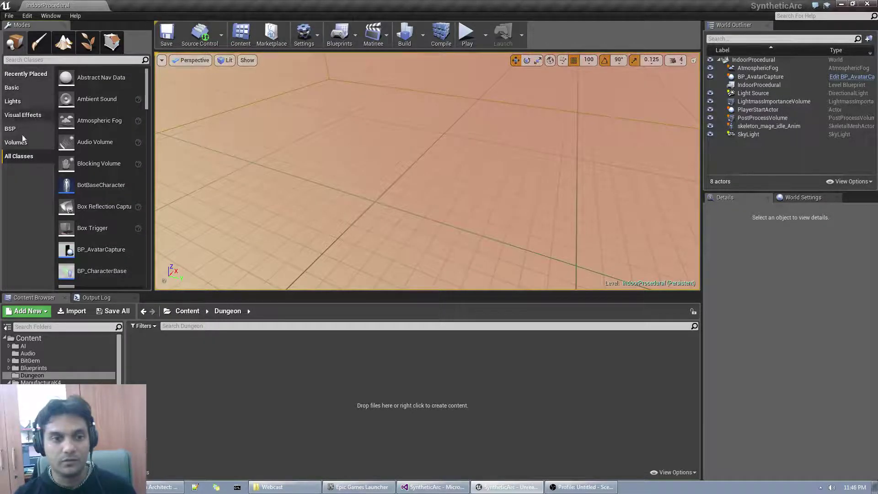
left_click(43, 60)
type("dungeon")
left_click(29, 80)
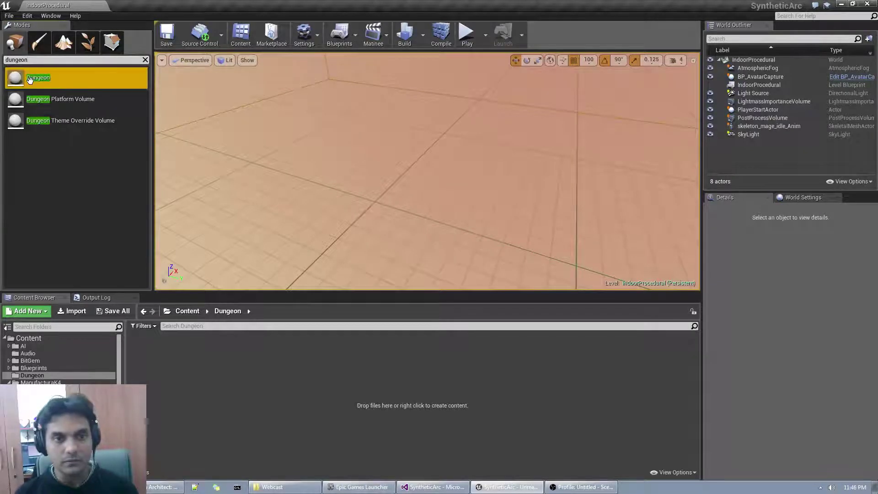
left_click_drag(31, 80, 386, 182)
- Reset the new Dungeon actor's location to the origin and frame it in the viewport
right_click_drag(394, 225, 327, 190)
left_click(864, 286)
left_click(720, 156)
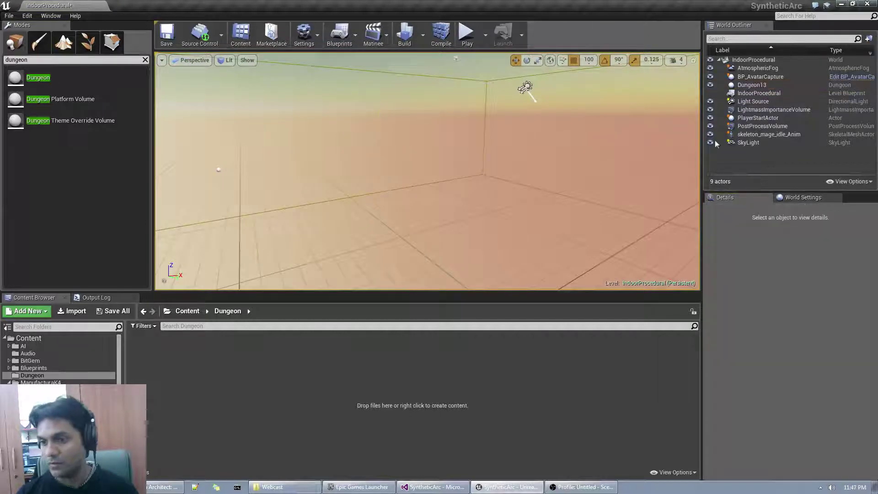
double_click(751, 86)
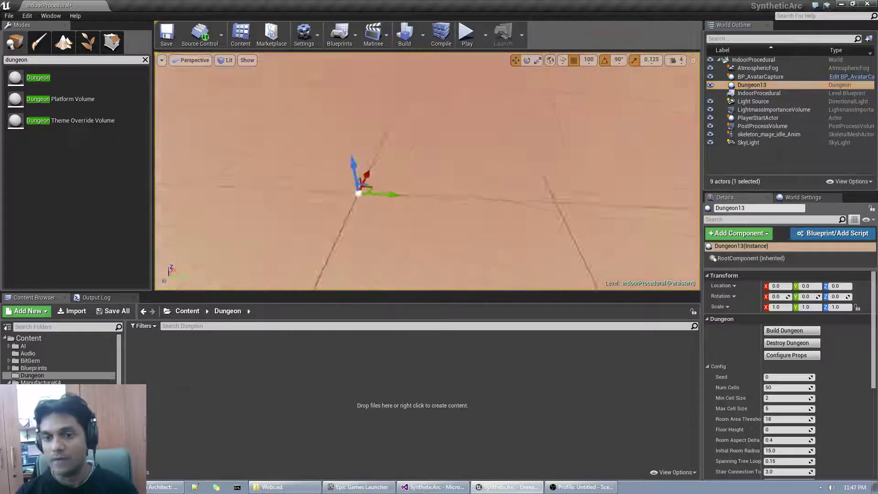
right_click_drag(430, 183, 285, 183)
right_click_drag(549, 158, 509, 155)
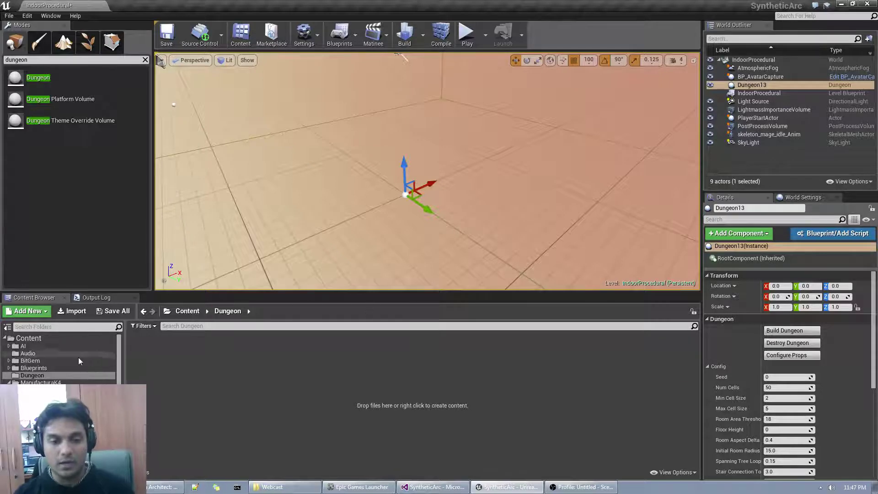
- Create a Dungeon asset named DemoTheme in the Dungeon content folder and save all changes
right_click(158, 373)
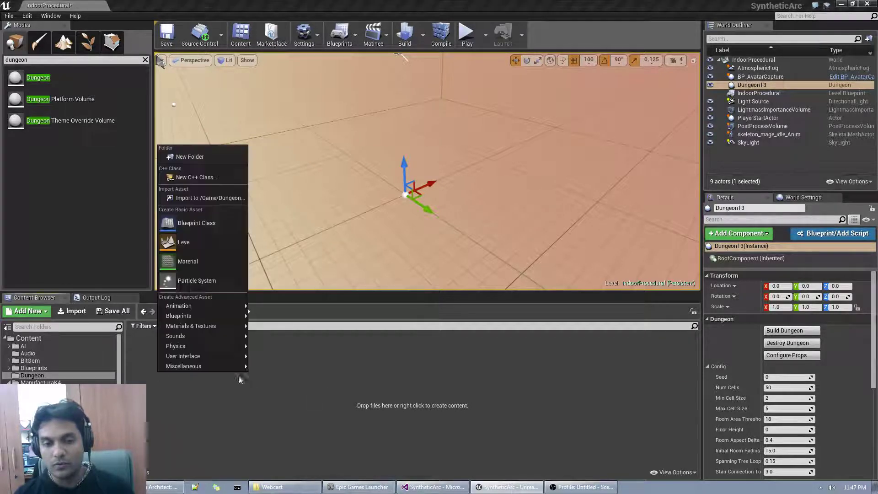
mouse_move(205, 367)
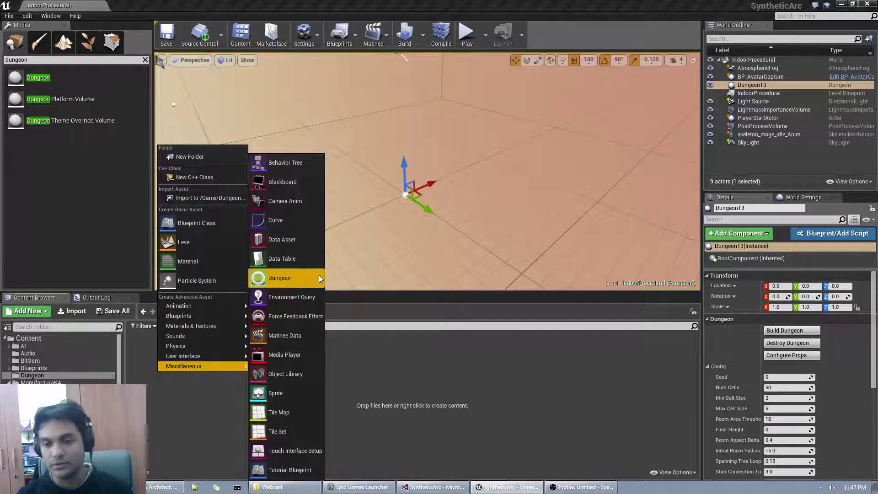
left_click(280, 279)
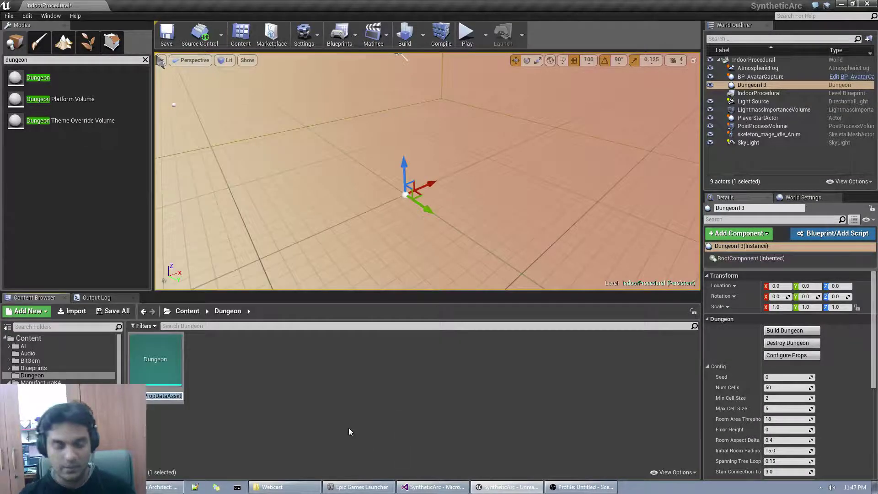
type("Demot")
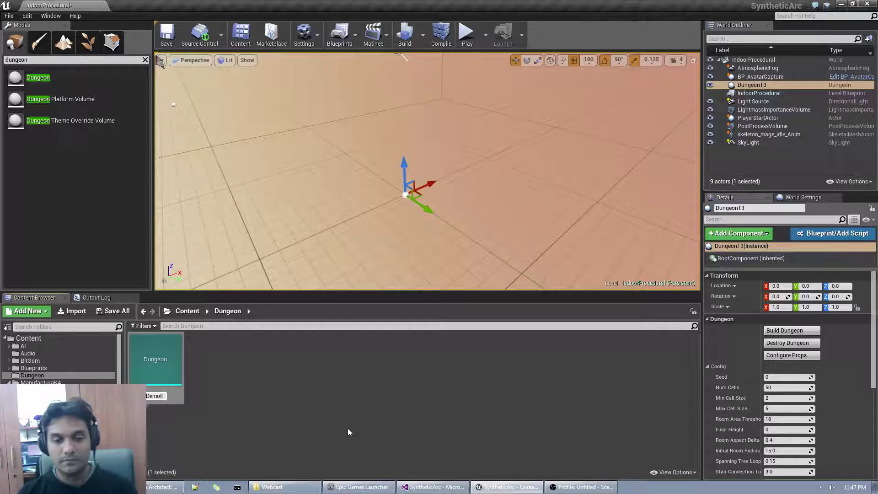
key("BackSpace")
key("BackSpace")
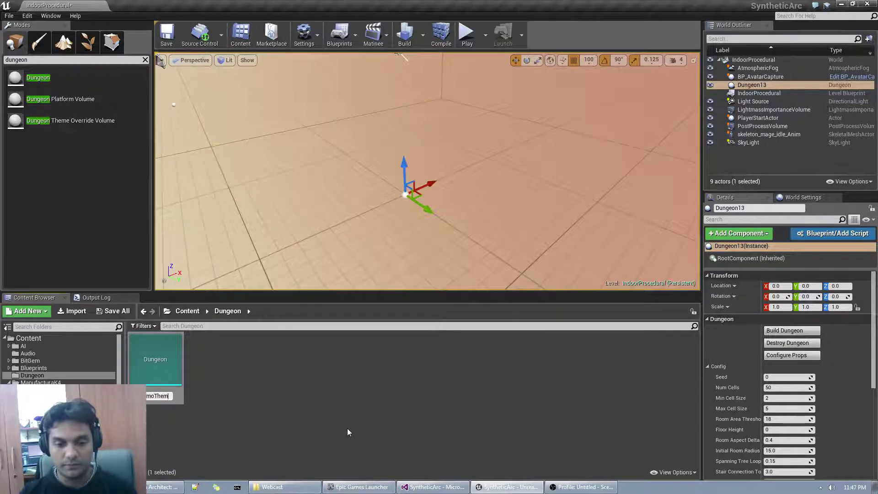
type("e")
key("Return")
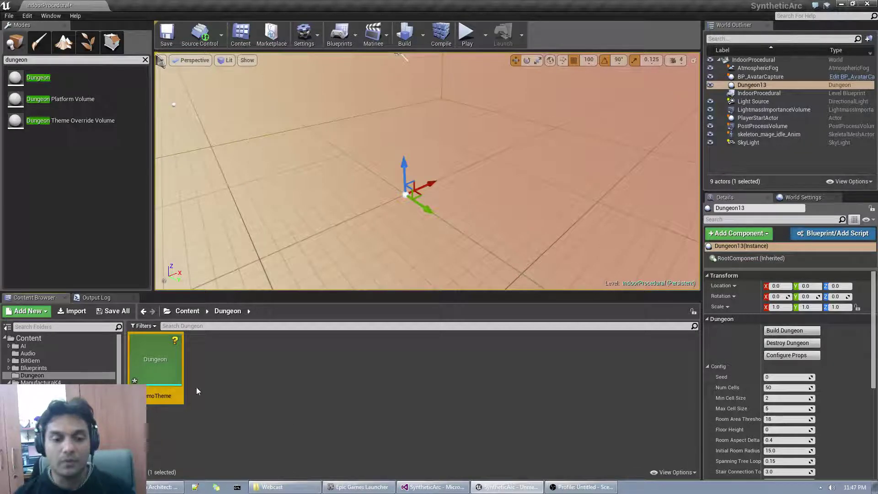
key("ctrl+shift+s")
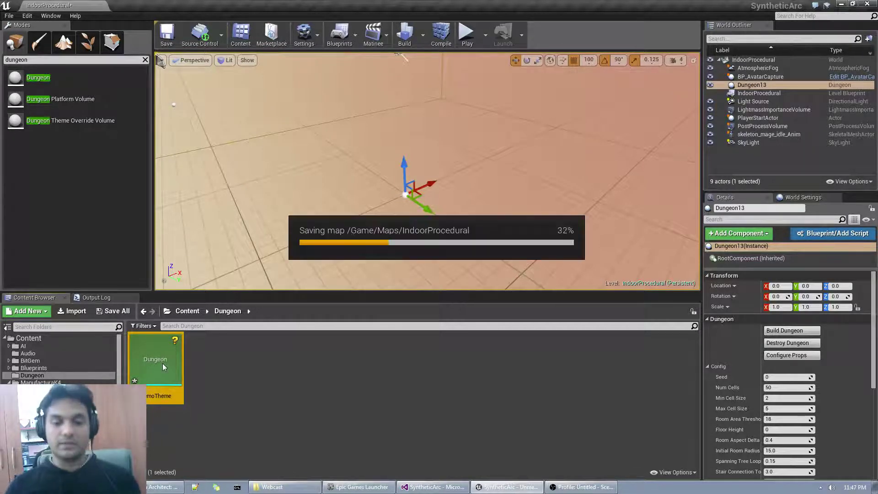
- Open the DemoTheme asset and move the lower row of marker nodes, Door to WallHalfSeparator, closer to the upper row
double_click(161, 362)
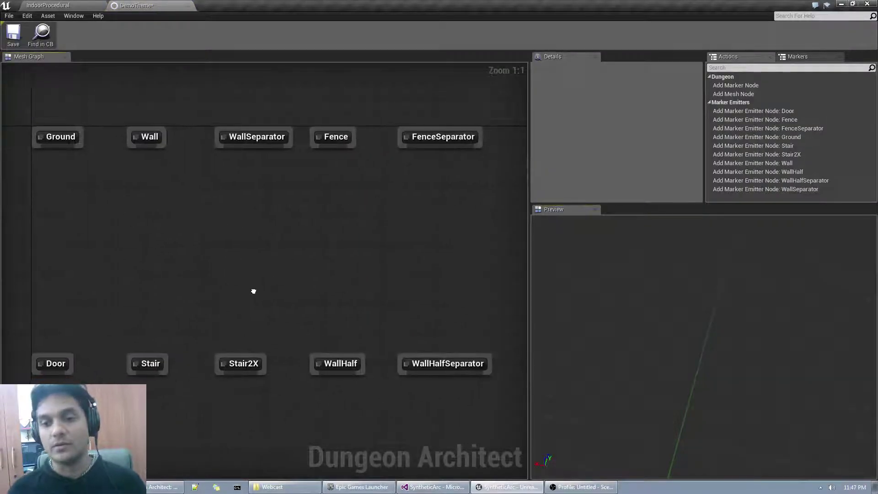
left_click_drag(25, 102, 481, 406)
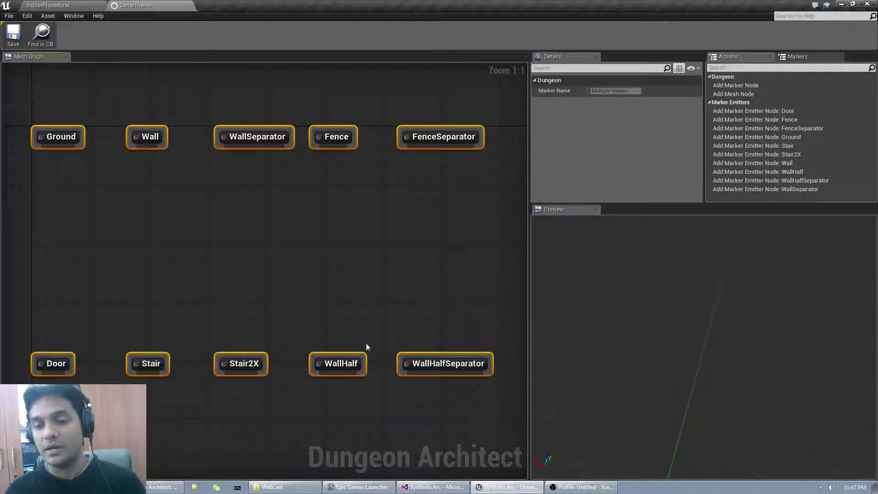
left_click_drag(23, 319, 442, 332)
left_click(362, 238)
right_click_drag(150, 206, 167, 215)
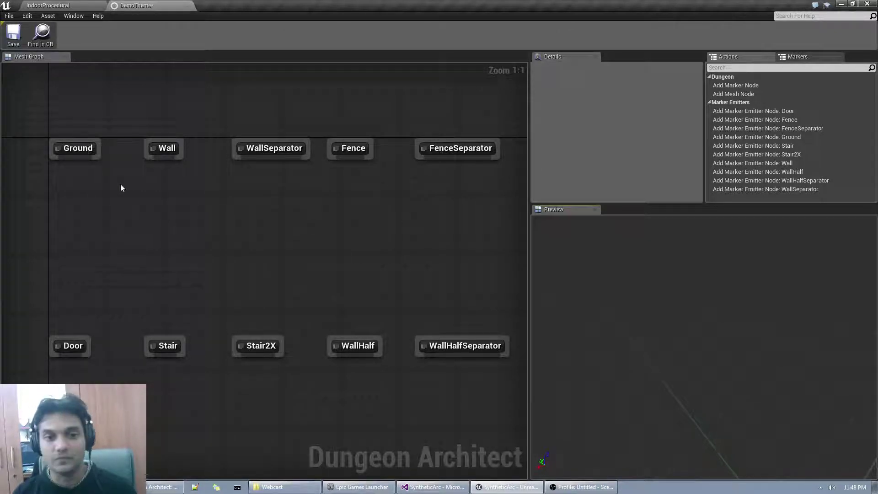
- Add a mesh node beneath the Ground marker and assign it the Ground2 static mesh
left_click_drag(74, 158, 72, 186)
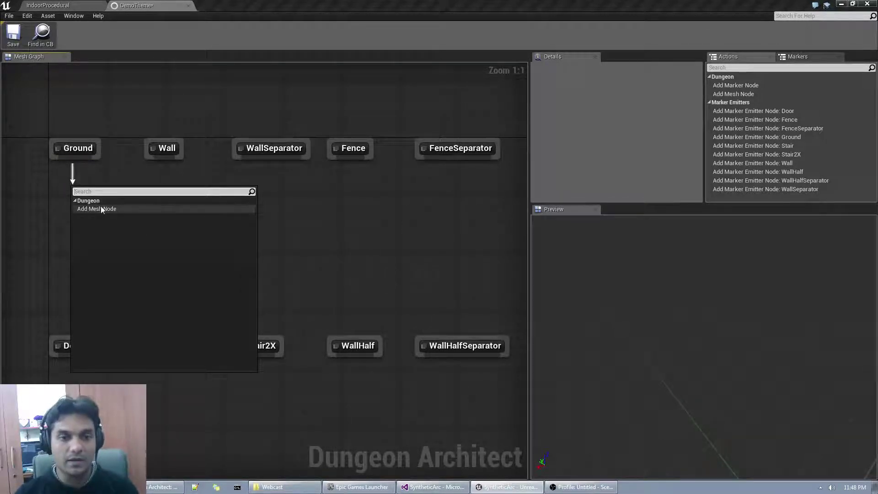
left_click(102, 209)
left_click_drag(123, 225, 96, 228)
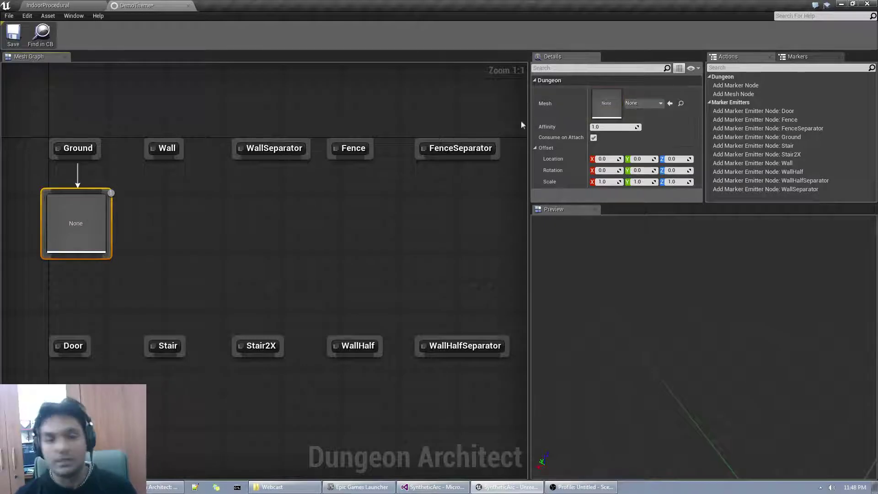
left_click(641, 104)
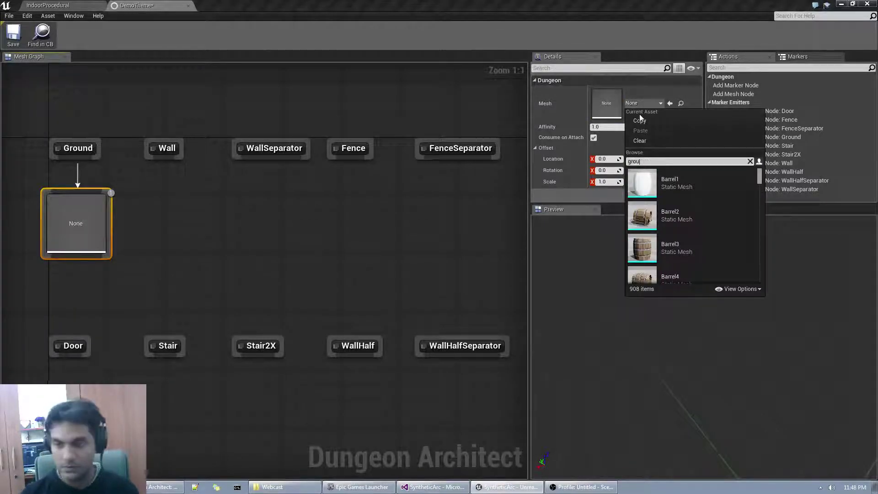
type("2")
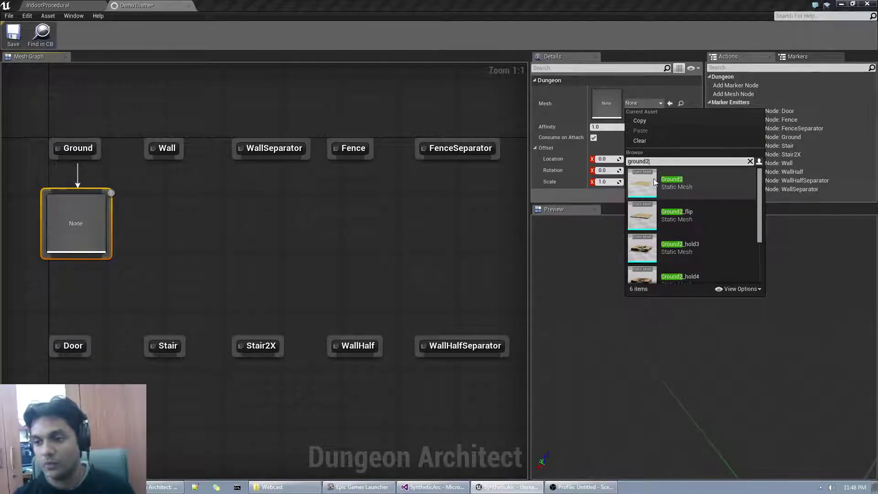
left_click(680, 180)
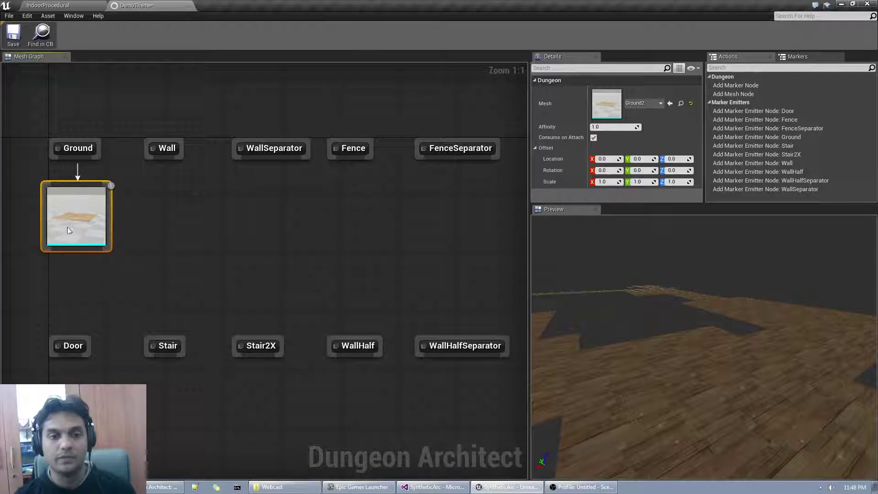
- Add a mesh node beneath the Wall marker and assign it the Wall6_3 static mesh
right_click_drag(592, 315, 635, 320)
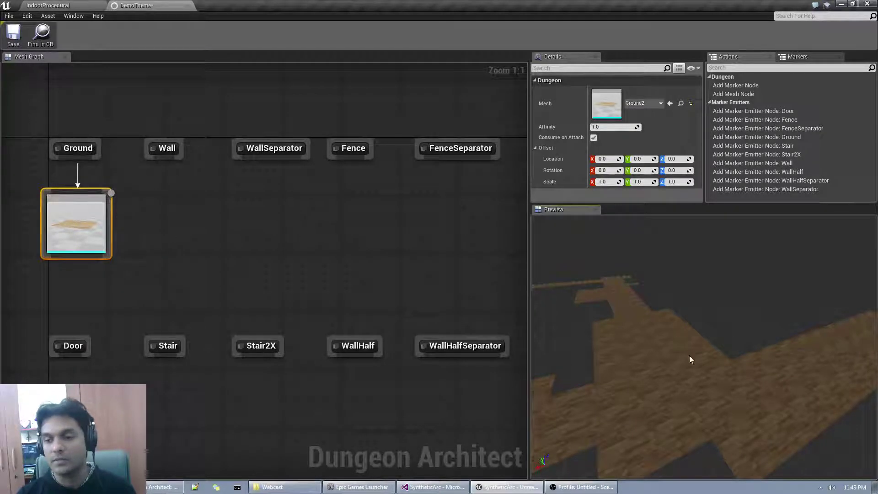
right_click_drag(690, 357, 646, 362)
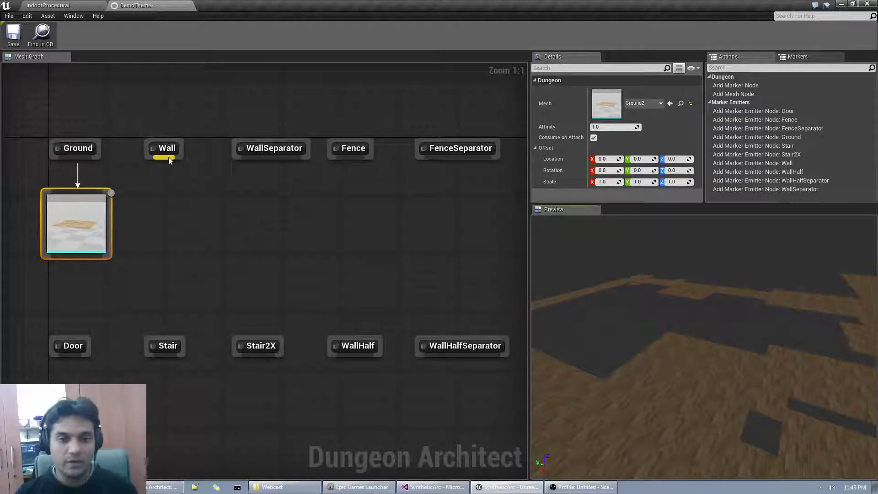
left_click_drag(169, 161, 167, 191)
left_click(192, 217)
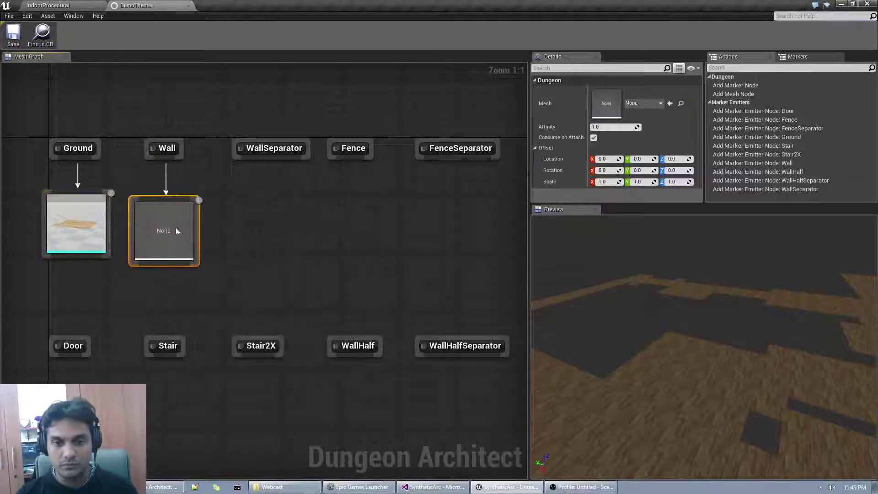
left_click(638, 104)
type("wa")
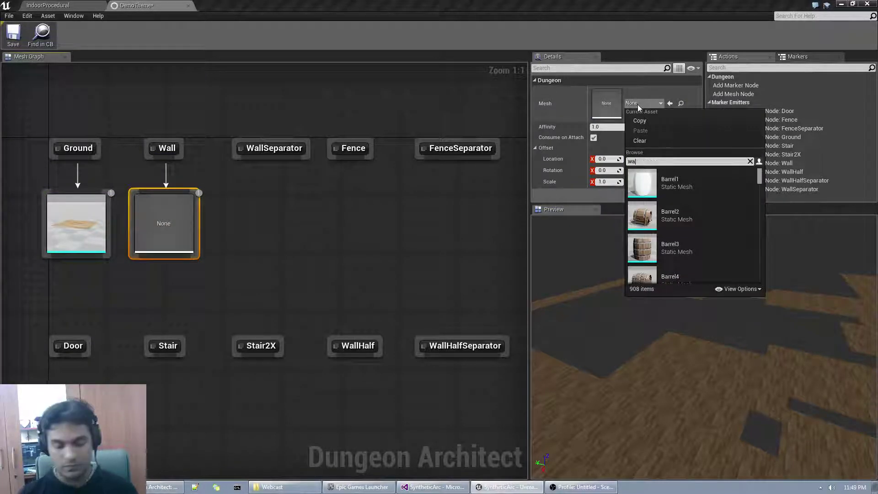
type("ll6")
left_click(663, 248)
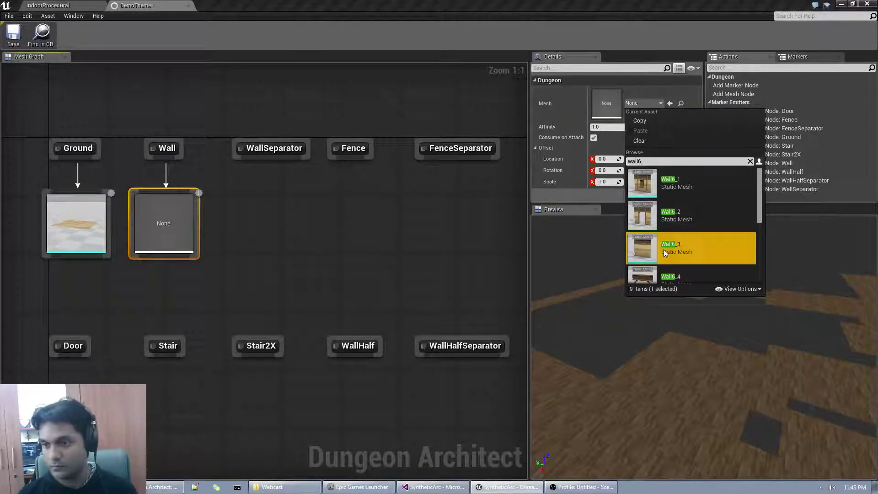
- Add a mesh node beneath the Door marker and assign it the Wall6_2 static mesh
right_click_drag(659, 334, 825, 334)
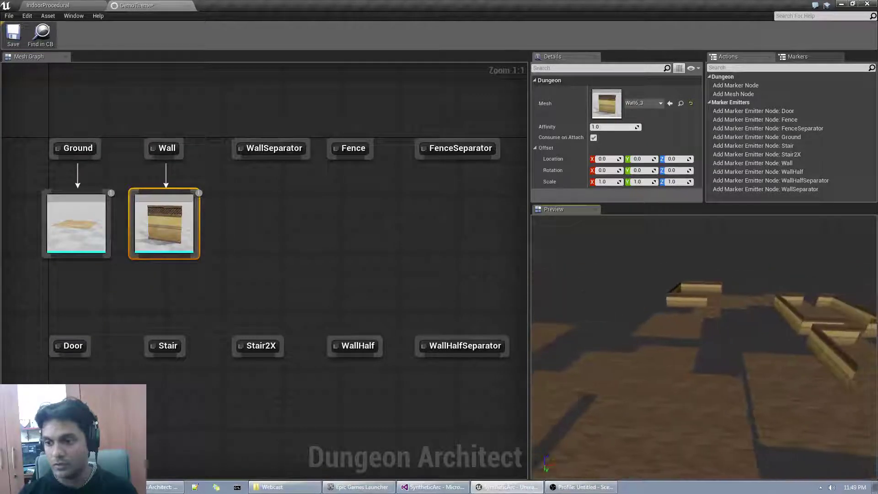
right_click_drag(704, 348, 809, 348)
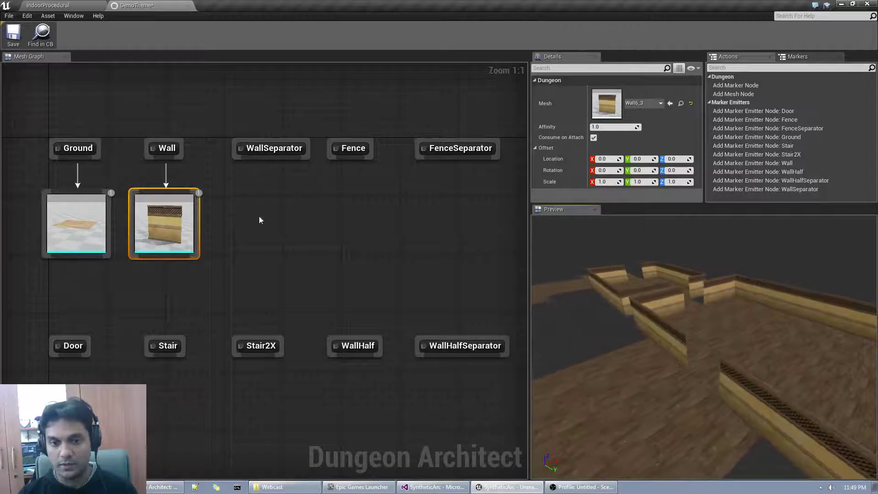
left_click_drag(76, 355, 72, 199)
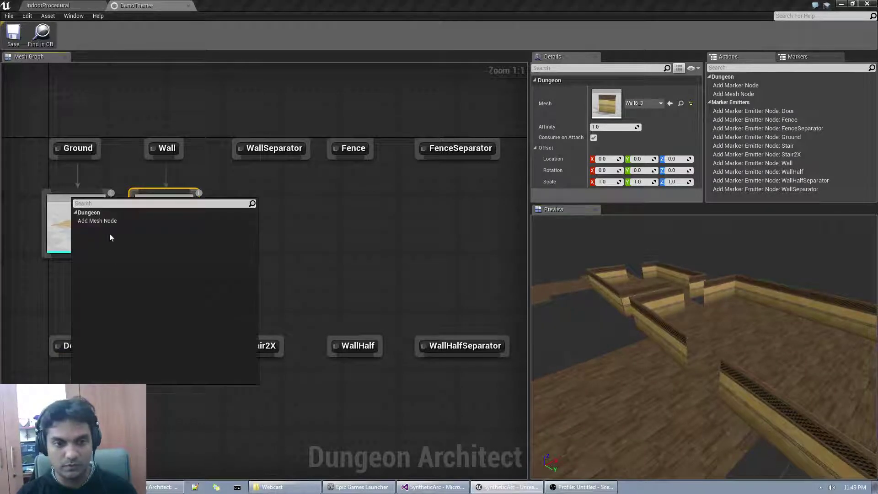
left_click(97, 220)
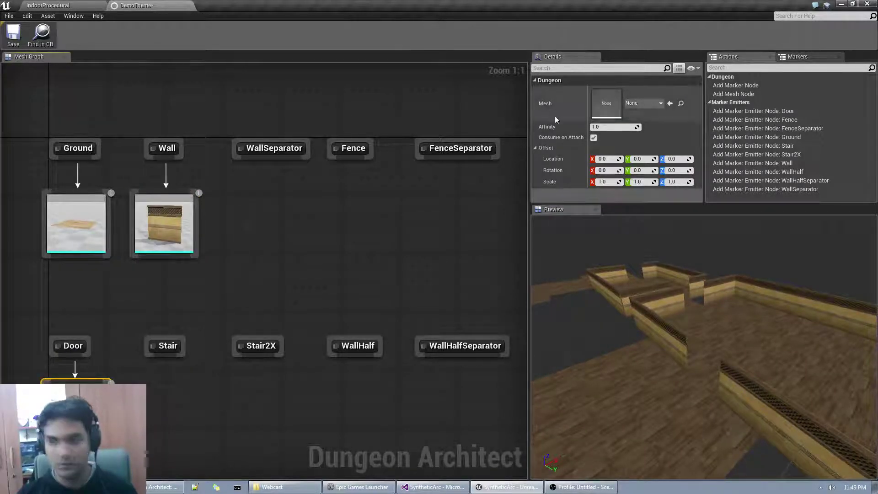
left_click(640, 104)
type("wall6")
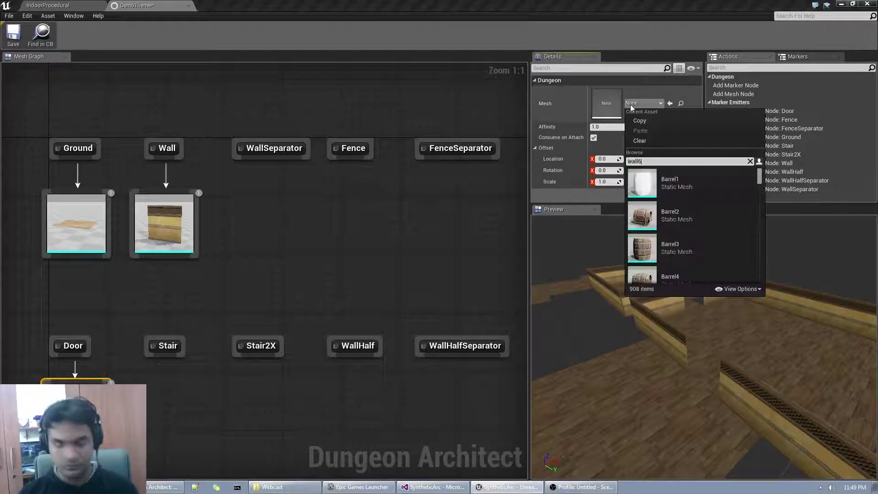
left_click(667, 223)
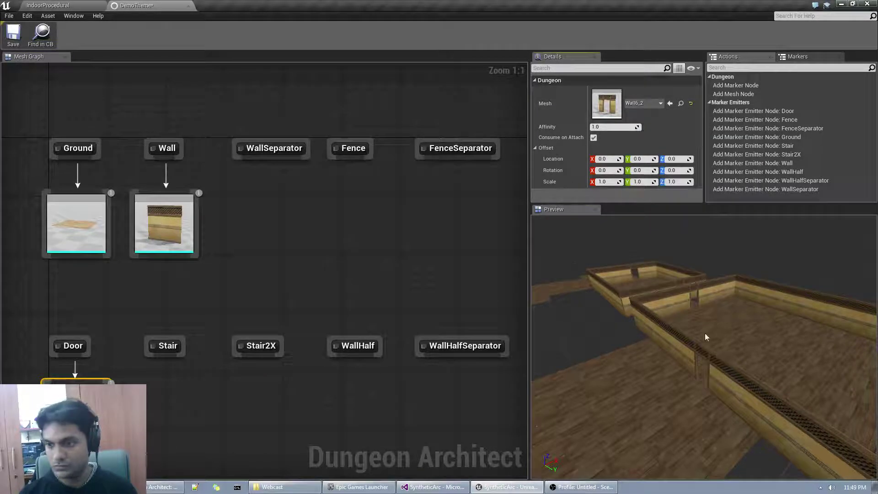
- Inspect the doorways in the preview and reposition the WallSeparator marker between Wall and Fence, level with them
left_click_drag(621, 253, 640, 275)
right_click_drag(704, 346, 626, 323)
left_click_drag(696, 288, 764, 295)
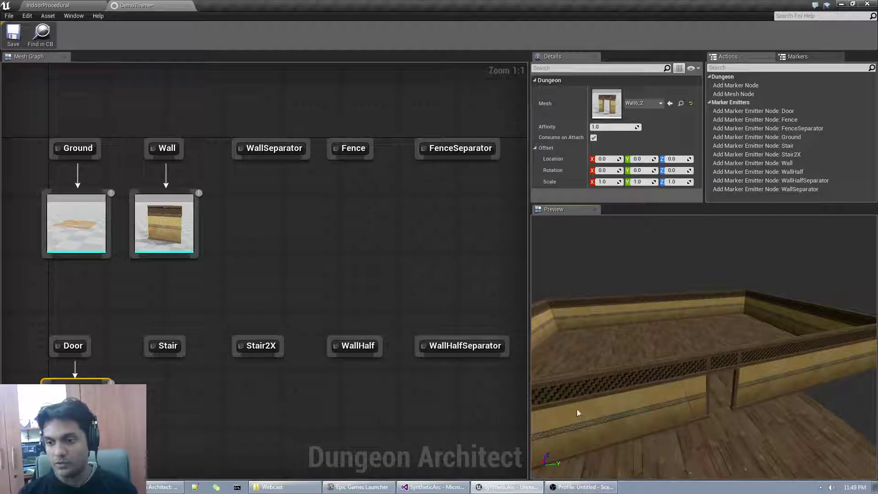
left_click_drag(260, 158, 262, 204)
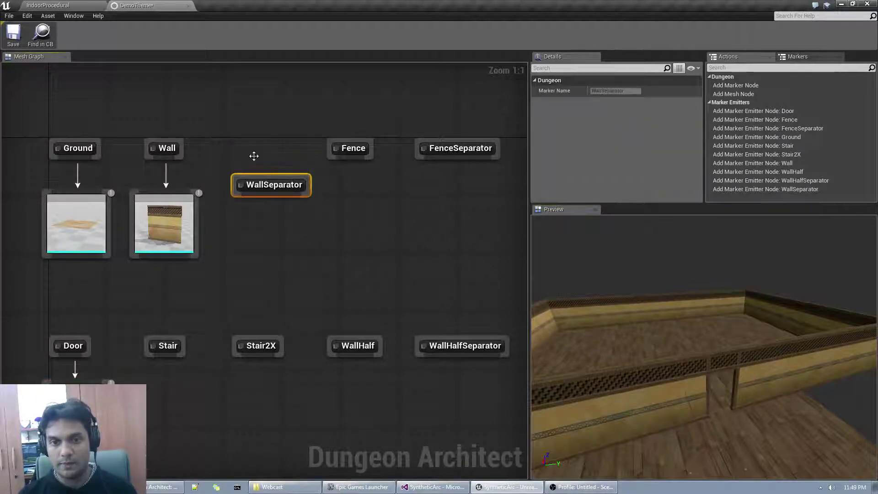
left_click_drag(258, 140, 242, 143)
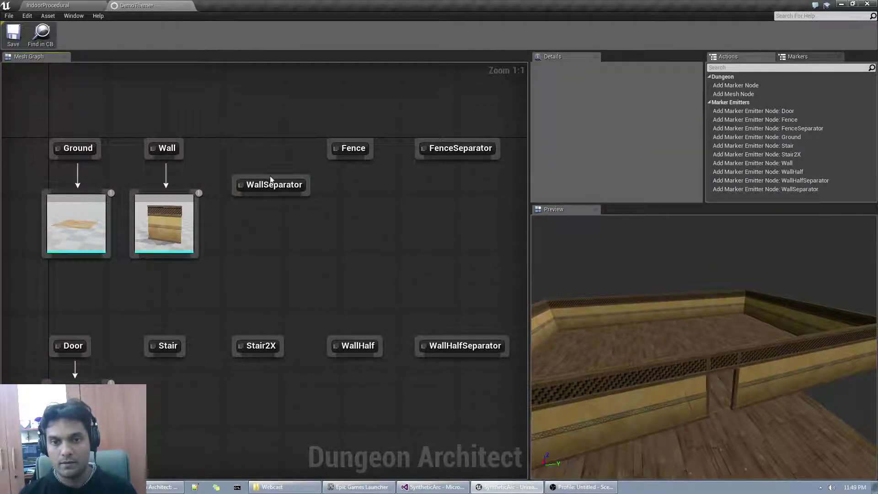
left_click_drag(271, 179, 273, 145)
- Duplicate the Wall marker's mesh node into the empty space below the WallSeparator and Fence markers
left_click(179, 231)
key("ctrl+c")
key("ctrl+v")
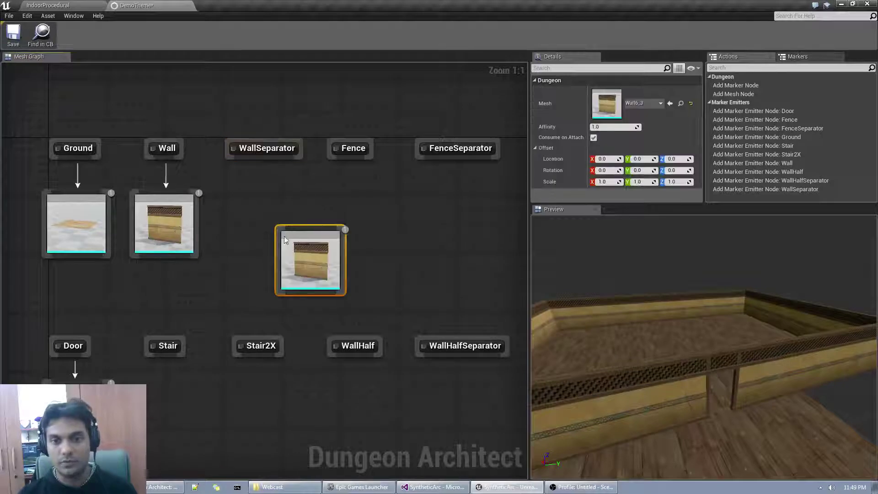
- Attach the duplicated wall mesh node beneath the WallSeparator marker and assign it the Pillar6B static mesh
left_click_drag(284, 236, 271, 196)
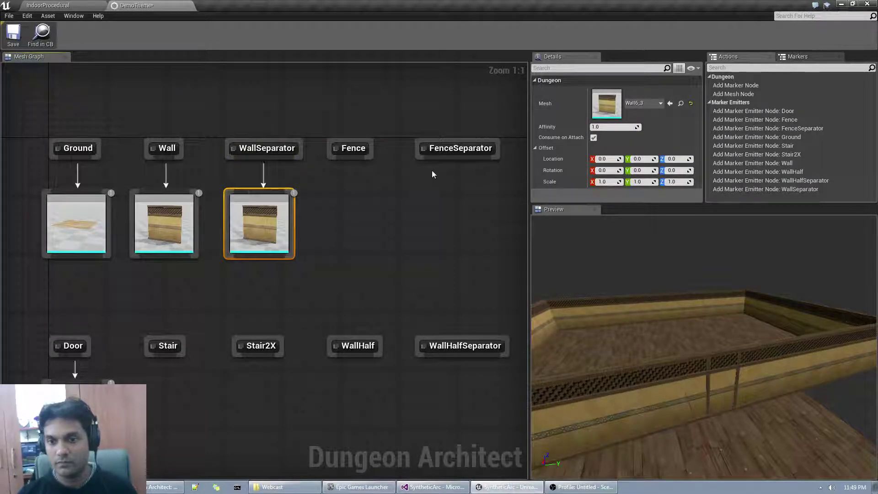
left_click(659, 104)
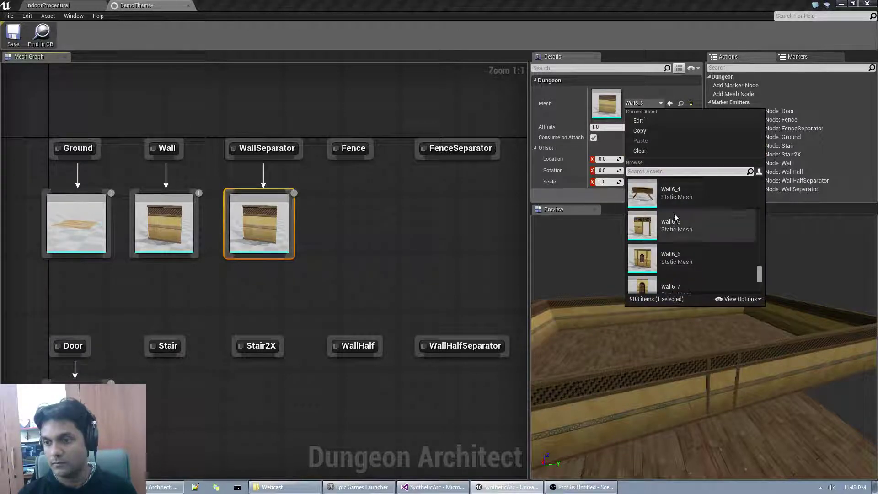
type("pill")
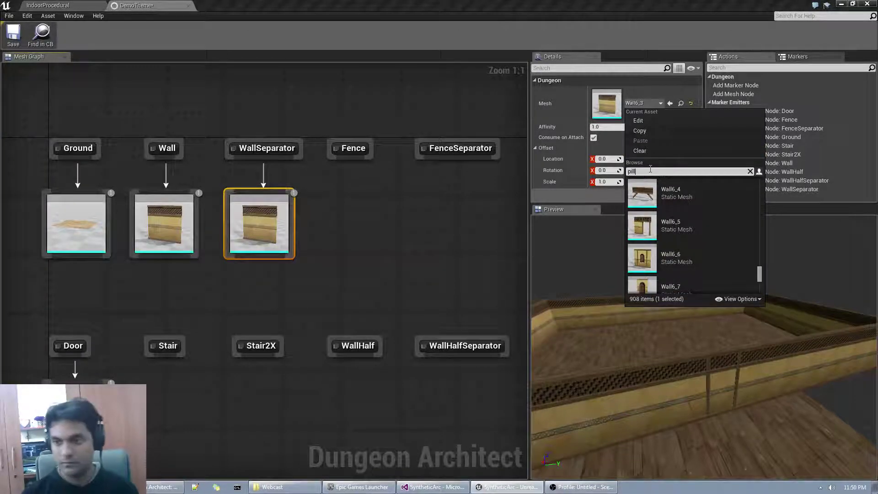
type("ar")
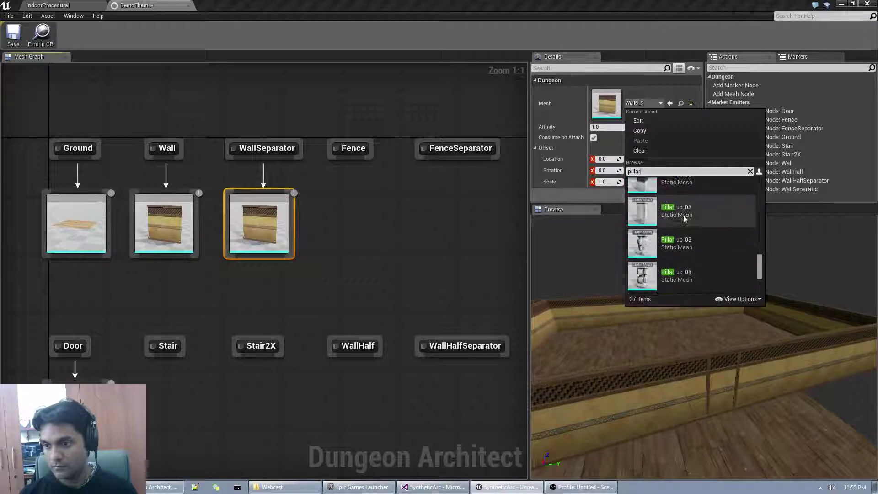
scroll(685, 218, "up", 5)
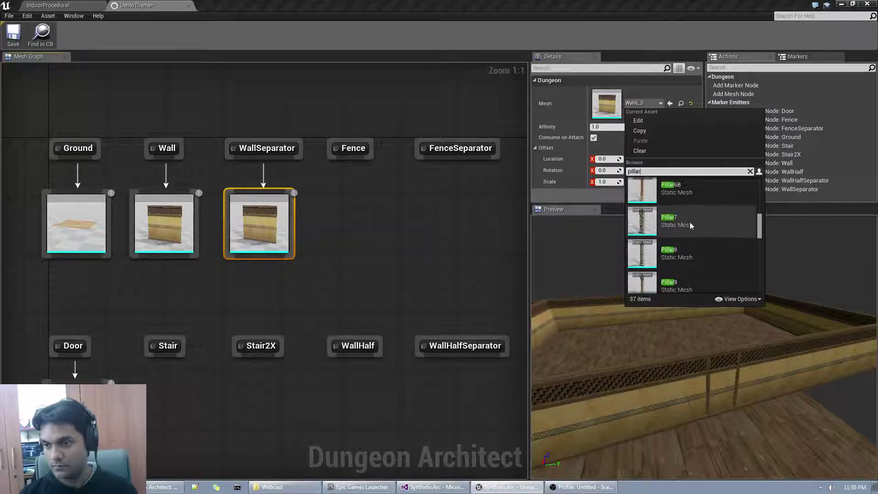
scroll(689, 222, "up", 2)
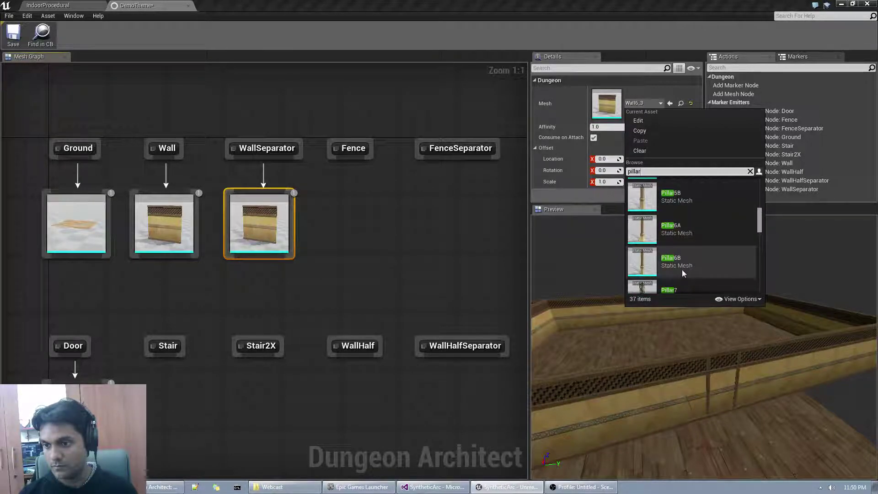
left_click(682, 270)
- Change the WallSeparator node's mesh to Pillar5B and review the wall pillars across the dungeon preview
left_click(642, 103)
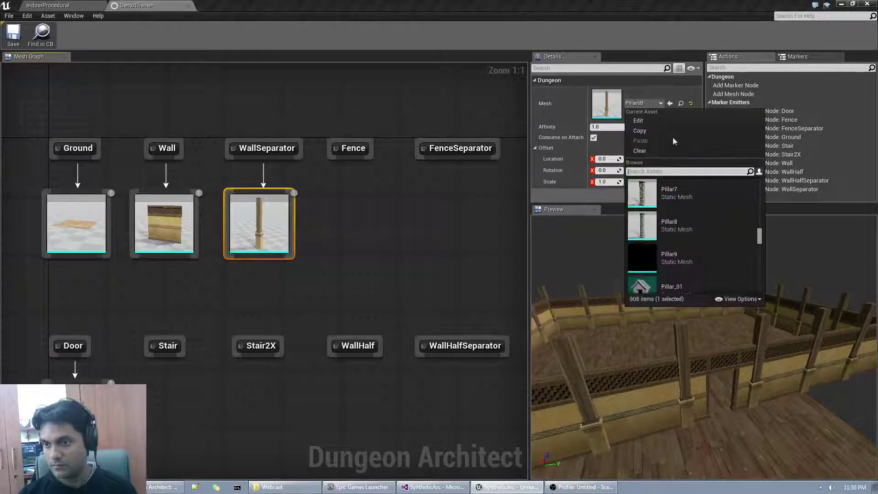
scroll(690, 215, "up", 1)
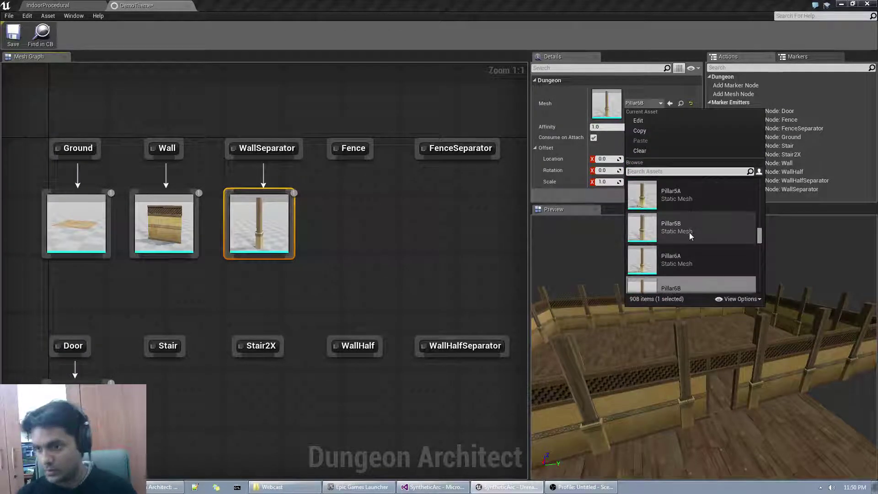
scroll(690, 233, "up", 1)
left_click(689, 232)
right_click_drag(704, 347, 689, 356)
mouse_move(278, 238)
left_mouse_down()
mouse_move(298, 243)
mouse_move(276, 231)
left_mouse_up()
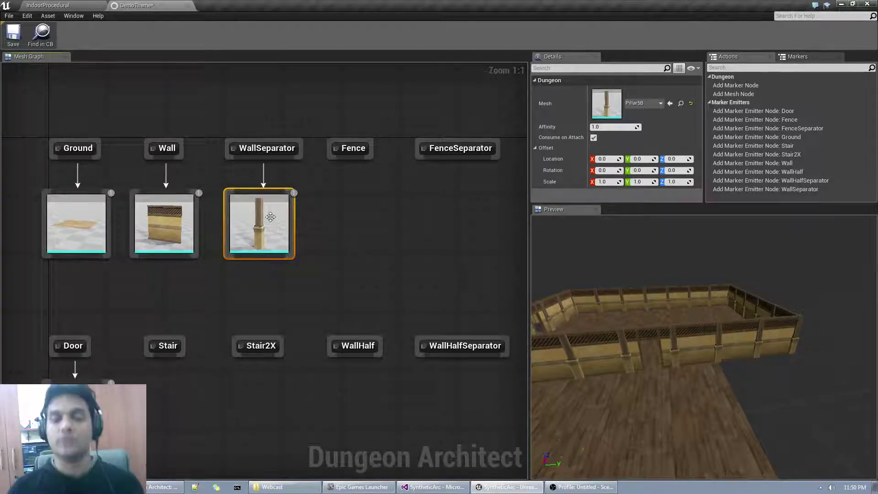
right_click_drag(704, 328, 759, 407)
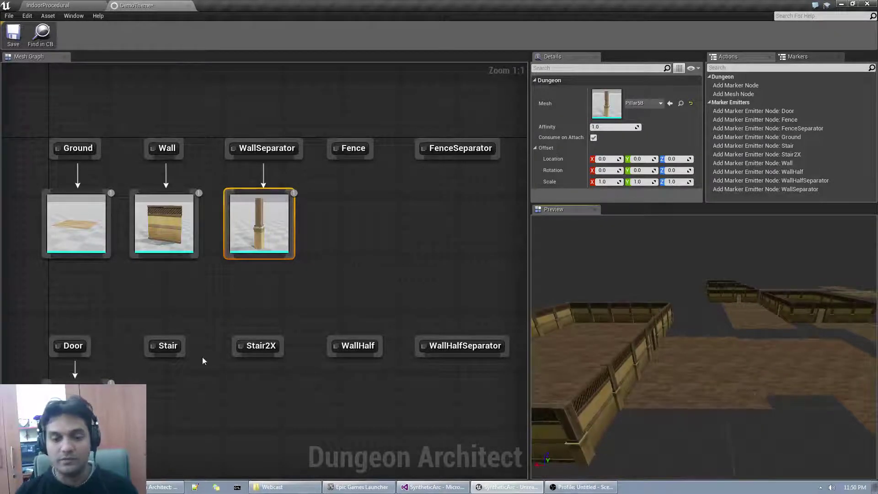
- Shift the Fence marker slightly right, add a mesh node beneath it and assign the Barrier1_1 static mesh
left_click_drag(370, 147, 387, 151)
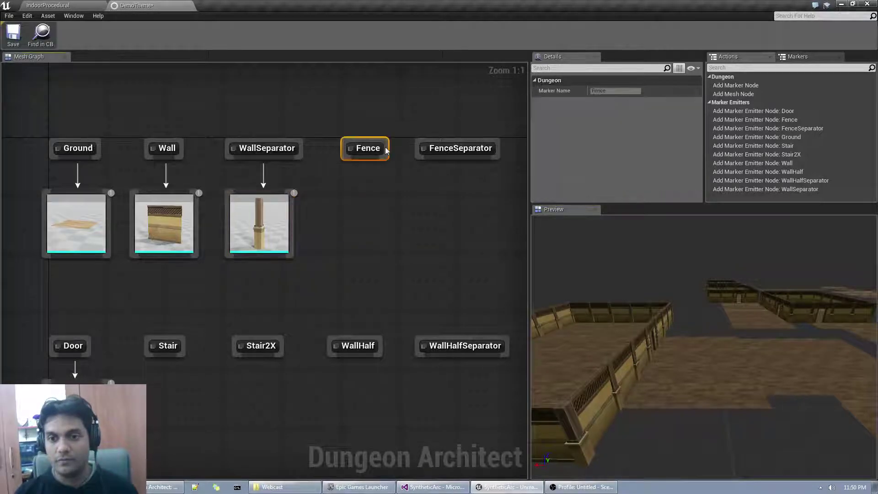
mouse_move(608, 320)
right_mouse_down()
mouse_move(578, 320)
mouse_move(607, 304)
right_mouse_up()
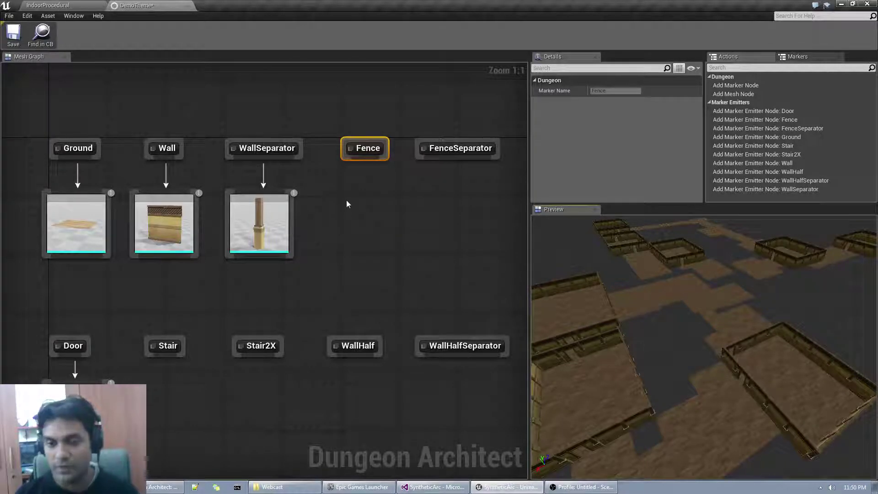
left_click_drag(367, 158, 360, 186)
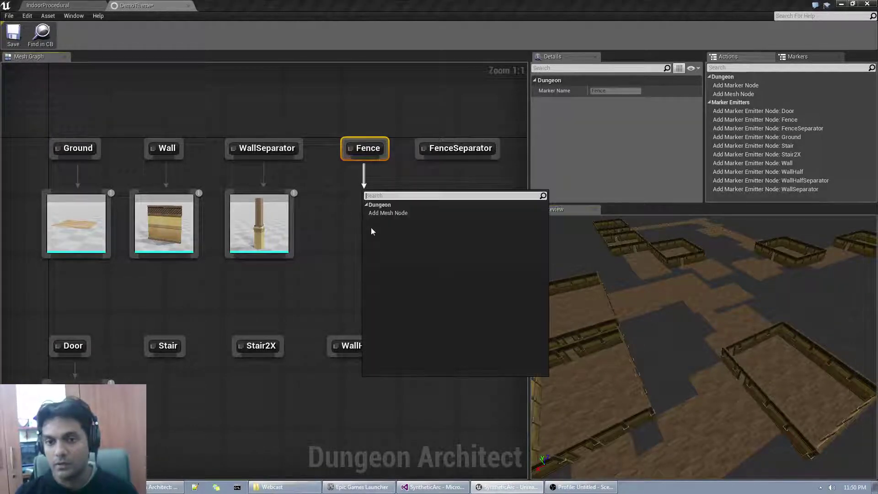
left_click(380, 211)
left_click_drag(386, 227, 357, 227)
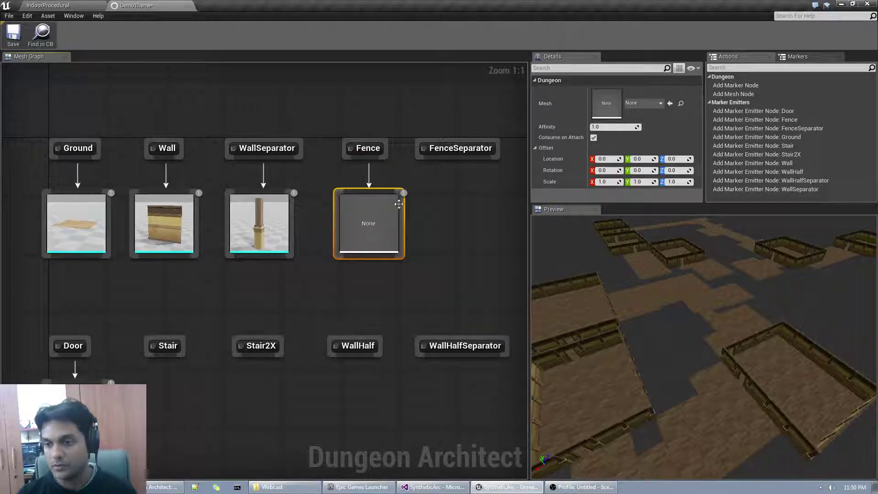
left_click(639, 105)
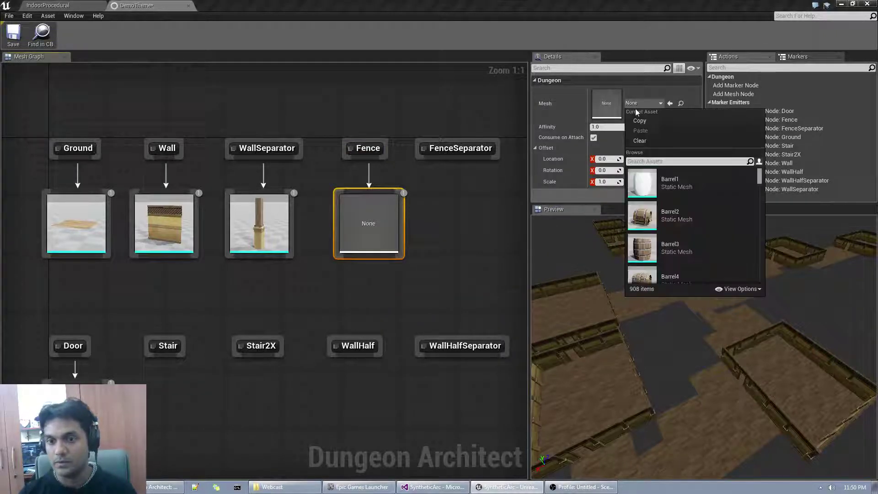
type("barri")
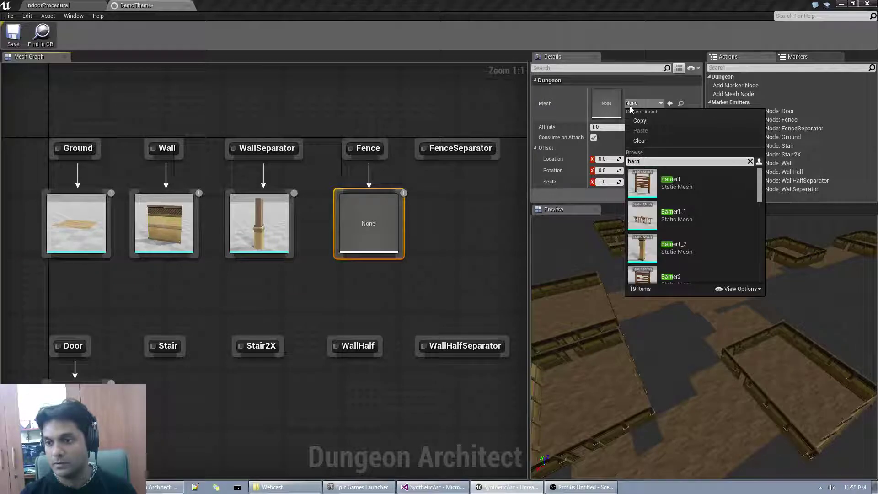
left_click(690, 215)
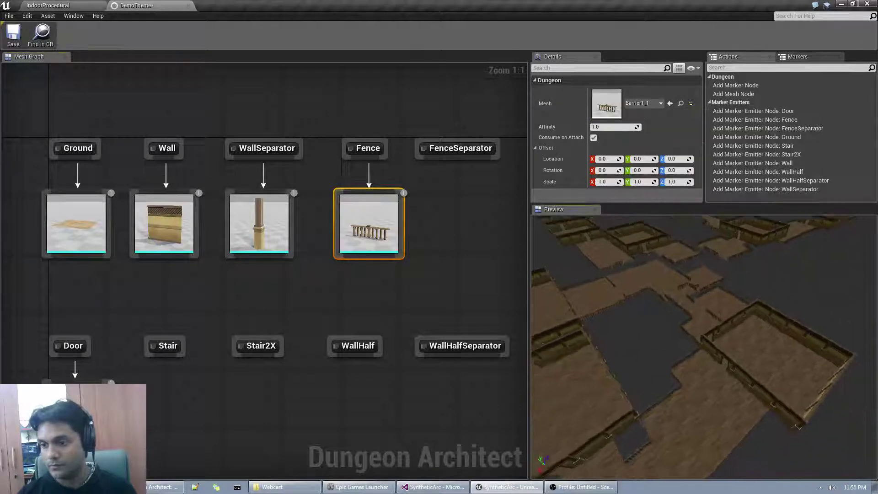
- Inspect the fences in the preview and move the FenceSeparator and Fence markers farther right in the graph
key("w")
right_click_drag(704, 348, 580, 325)
key("w")
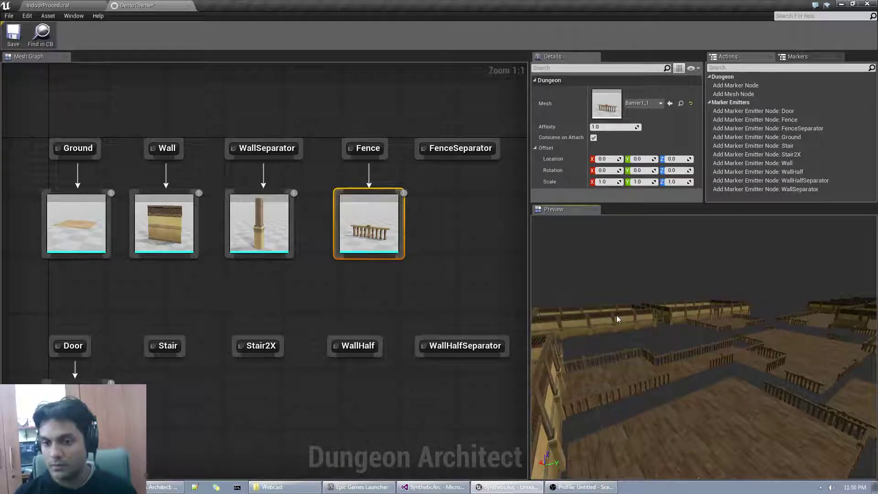
mouse_move(410, 128)
left_mouse_down()
mouse_move(471, 155)
mouse_move(526, 153)
left_mouse_up()
left_click_drag(378, 139, 419, 146)
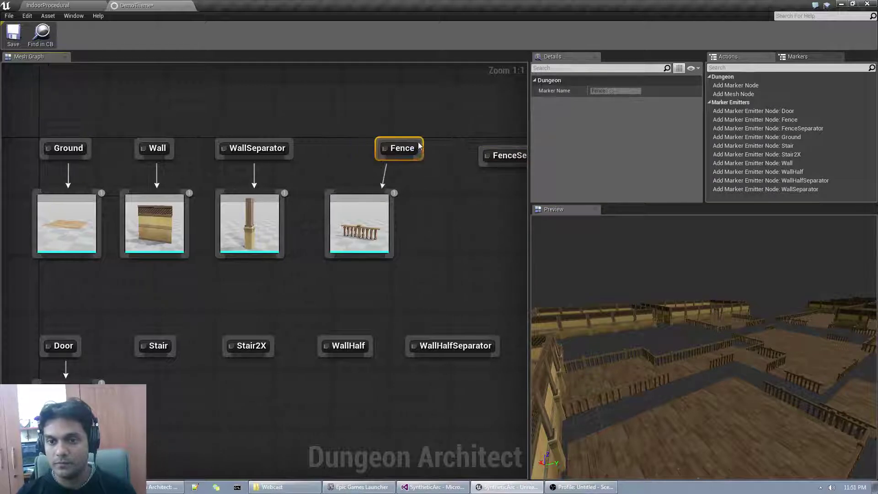
- Replace the Fence node's mesh with Wall_el1_2 and realign the Fence marker above its mesh node
left_click(354, 224)
left_click(654, 103)
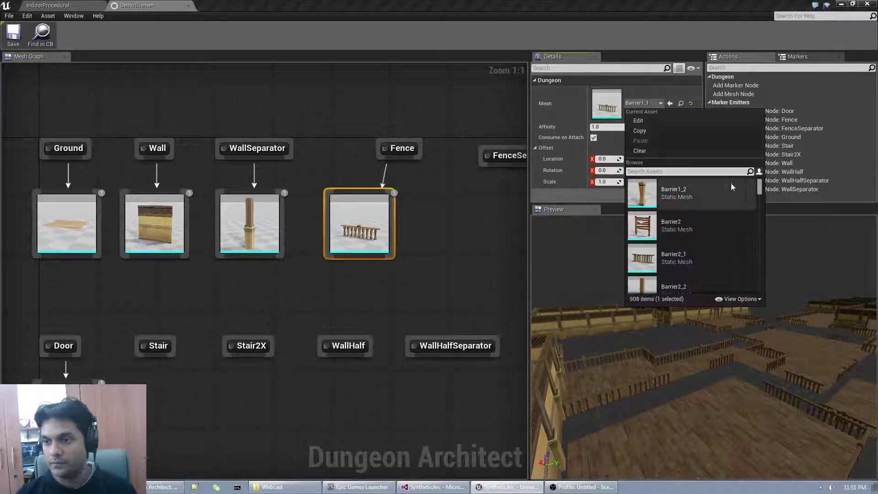
left_click_drag(759, 191, 760, 262)
scroll(737, 251, "down", 5)
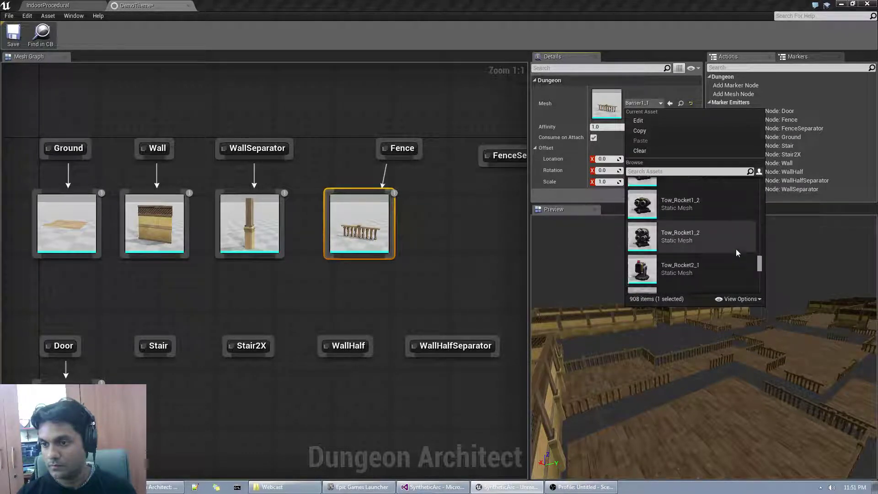
scroll(736, 250, "down", 3)
left_click_drag(760, 264, 760, 275)
scroll(726, 264, "down", 6)
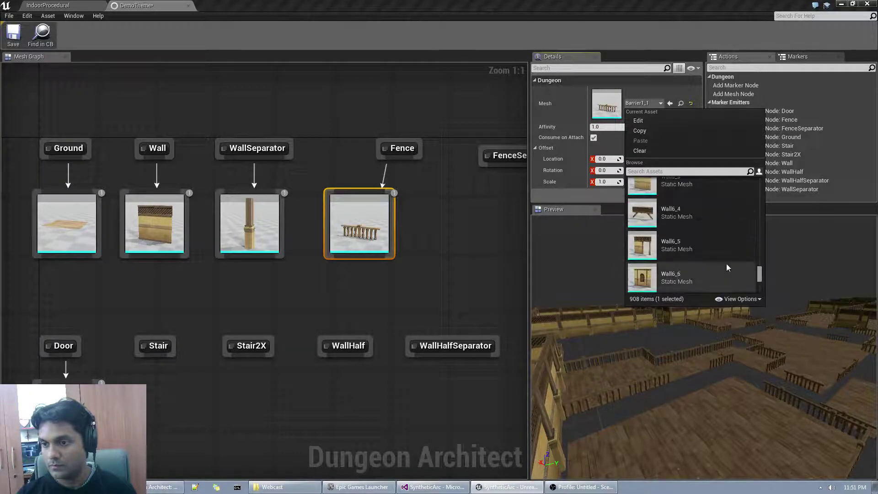
scroll(726, 264, "down", 5)
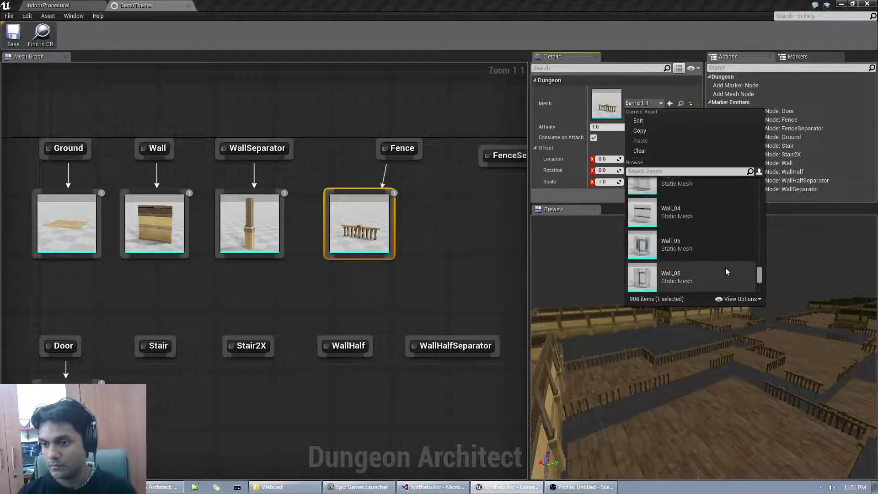
scroll(723, 273, "down", 5)
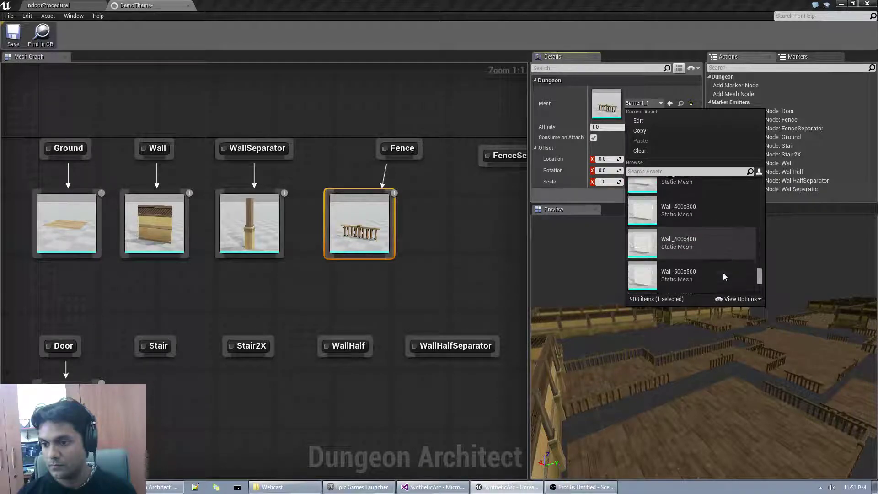
scroll(723, 274, "down", 5)
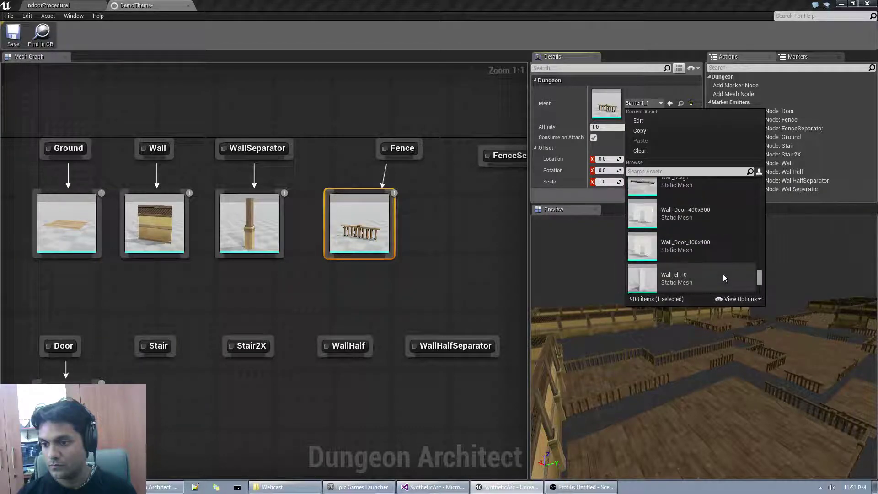
left_click(677, 228)
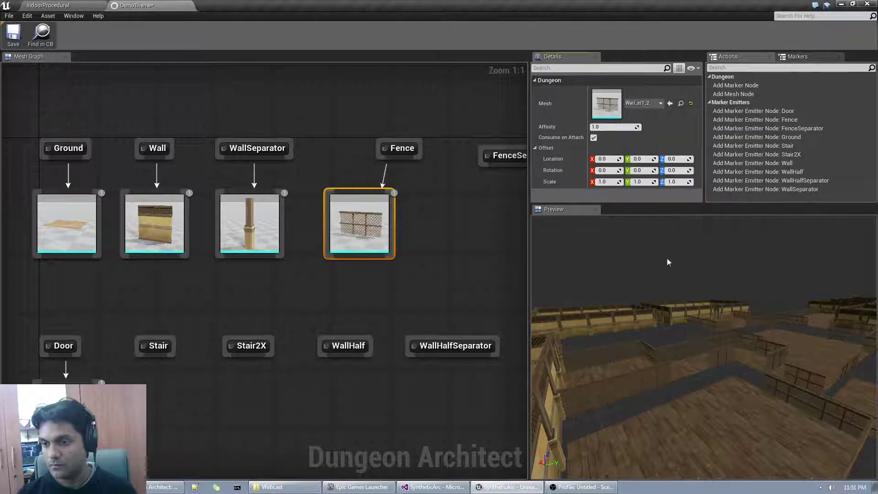
mouse_move(704, 347)
right_mouse_down()
mouse_move(631, 366)
mouse_move(699, 339)
right_mouse_up()
left_click_drag(409, 140, 361, 134)
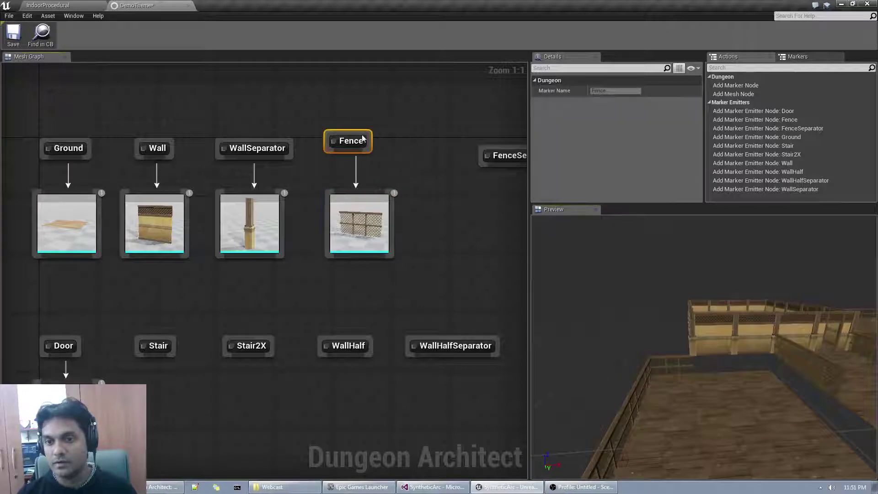
- Add a mesh node beneath the FenceSeparator marker, assign it the Pillar10B static mesh and align it under the marker
right_click_drag(490, 171, 415, 177)
left_click_drag(451, 171, 415, 237)
left_click(482, 230)
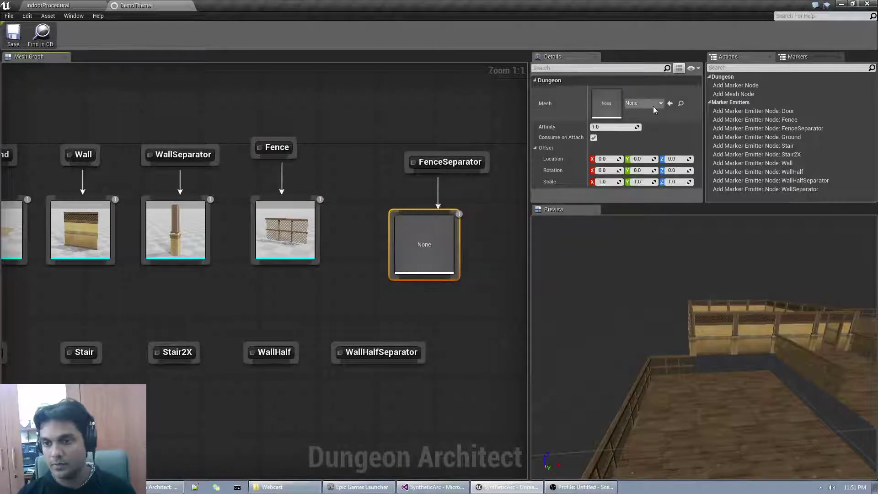
left_click(640, 104)
type("pillar")
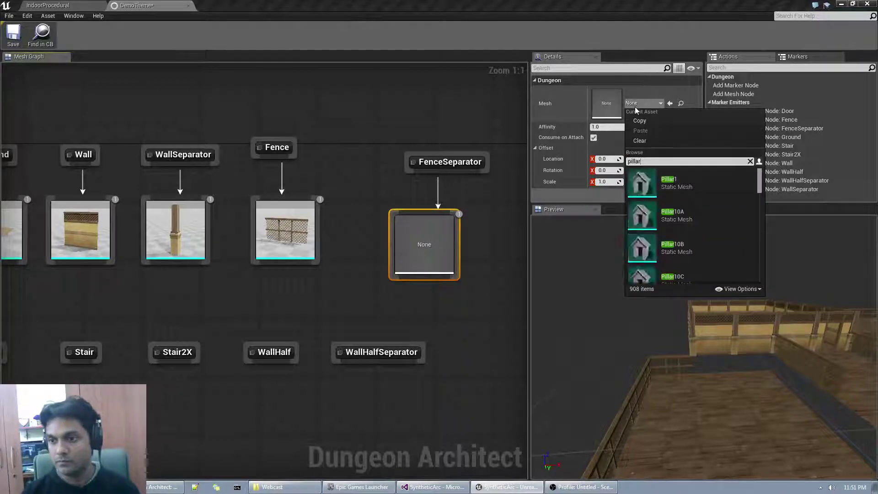
left_click(674, 247)
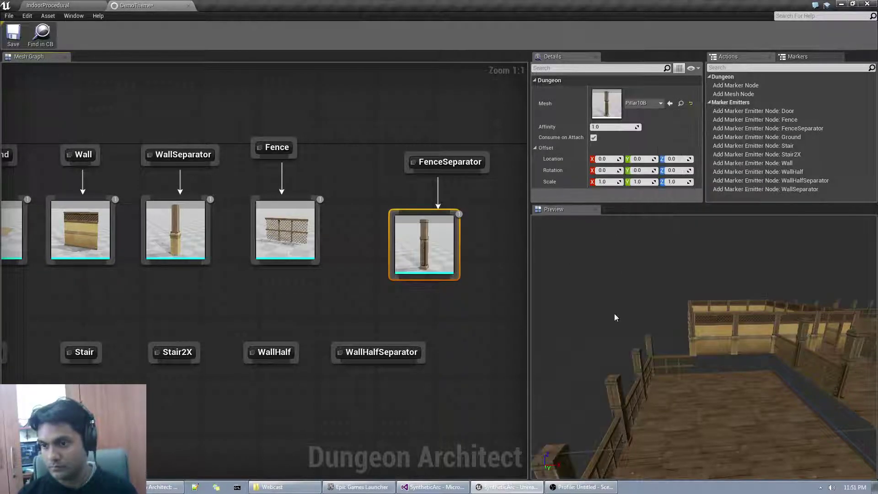
right_click_drag(704, 348, 591, 332)
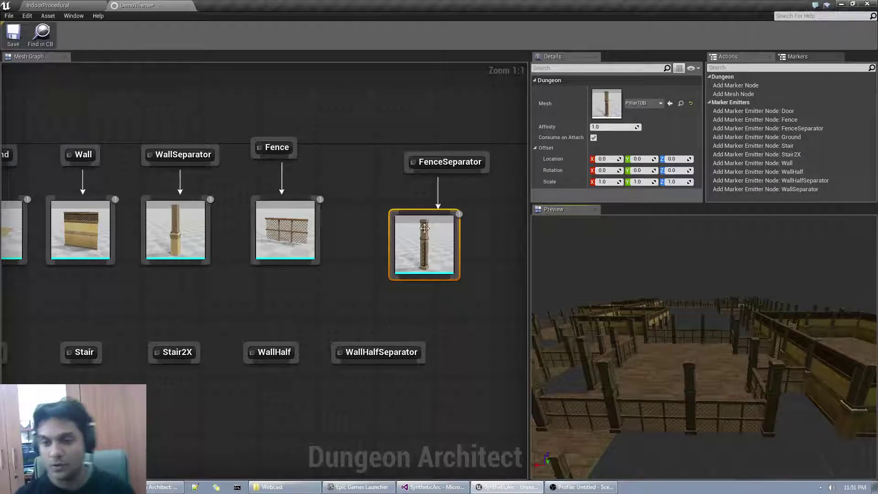
left_click_drag(448, 245, 478, 245)
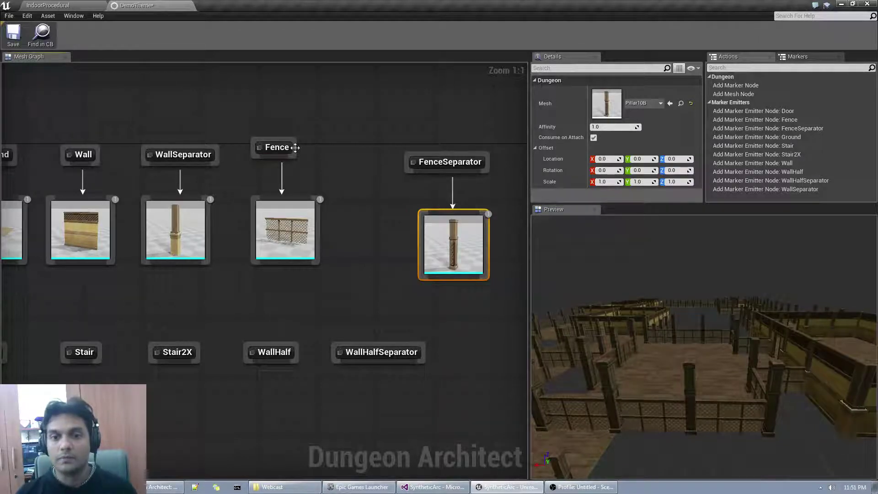
- Move the Fence marker right and its mesh node left, and place a duplicate of that mesh node beside it
left_click_drag(295, 147, 332, 149)
right_click_drag(200, 168, 289, 215)
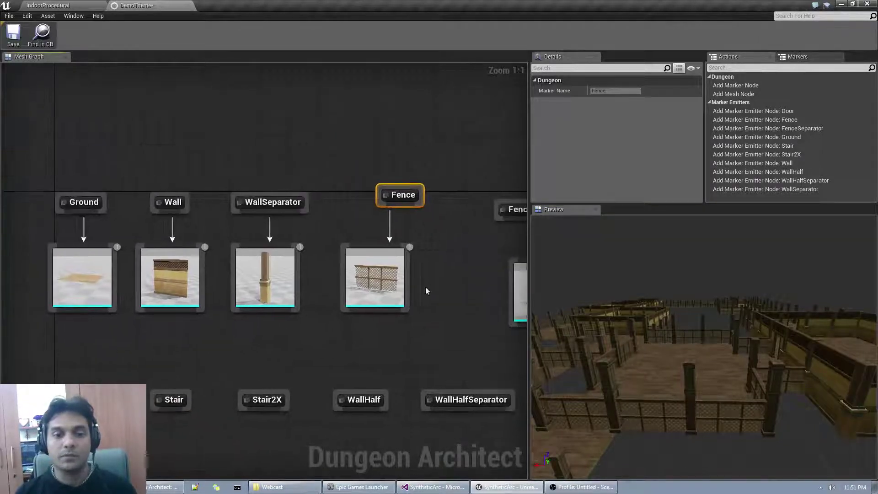
left_click_drag(400, 275, 386, 281)
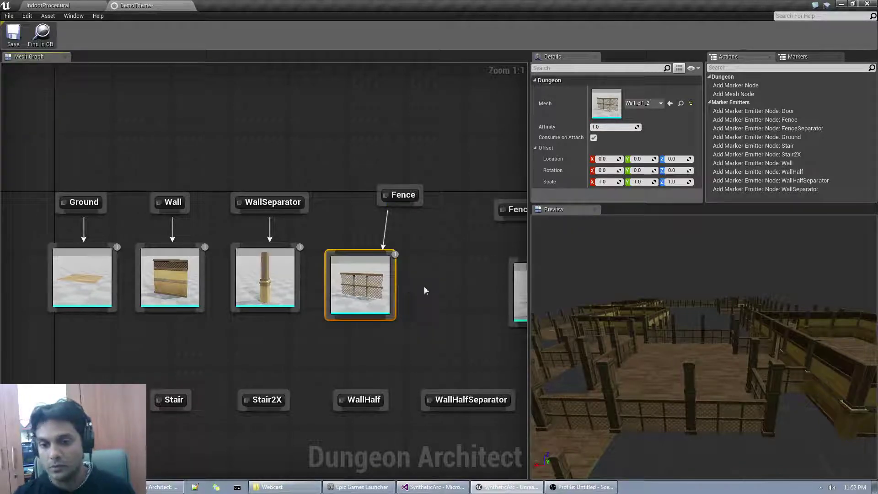
key("ctrl+c")
key("ctrl+v")
left_click_drag(460, 318, 446, 291)
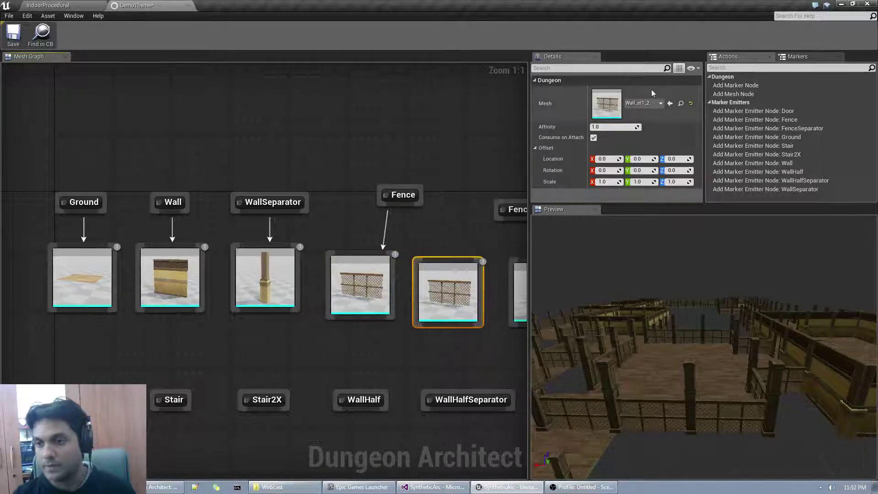
- Link the Fence marker to the duplicated mesh node, set that node's mesh to Wall_el4_3 and align it with its neighbour
left_click_drag(406, 209, 449, 263)
left_click(650, 106)
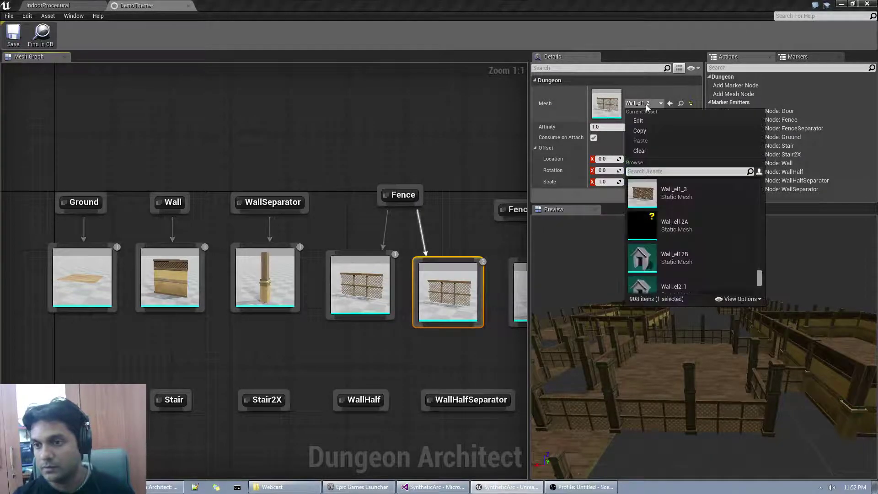
left_click(659, 106)
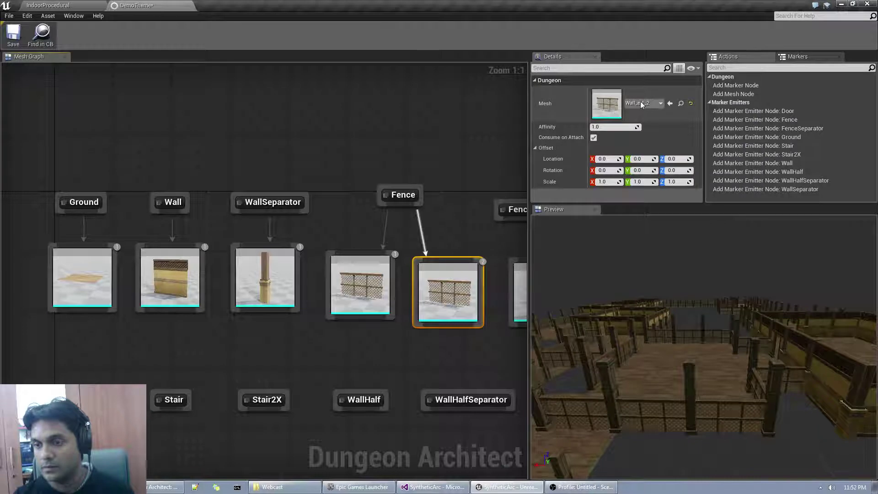
left_click(642, 104)
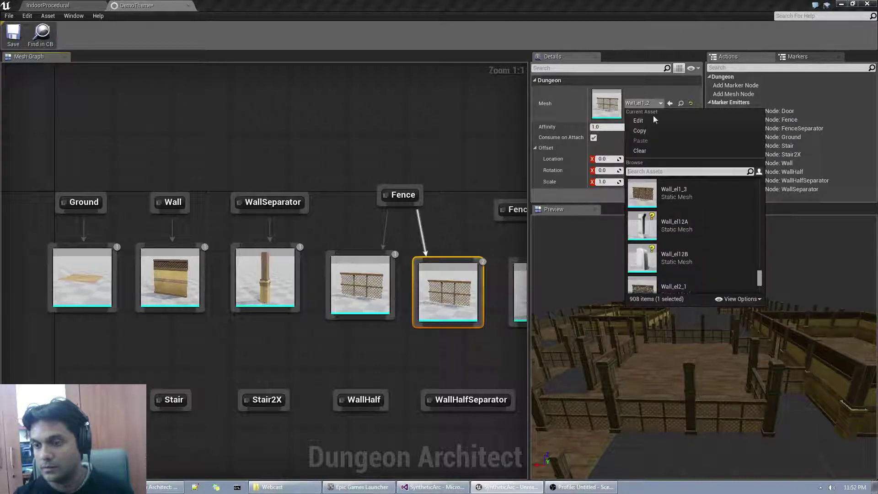
scroll(761, 270, "down", 10)
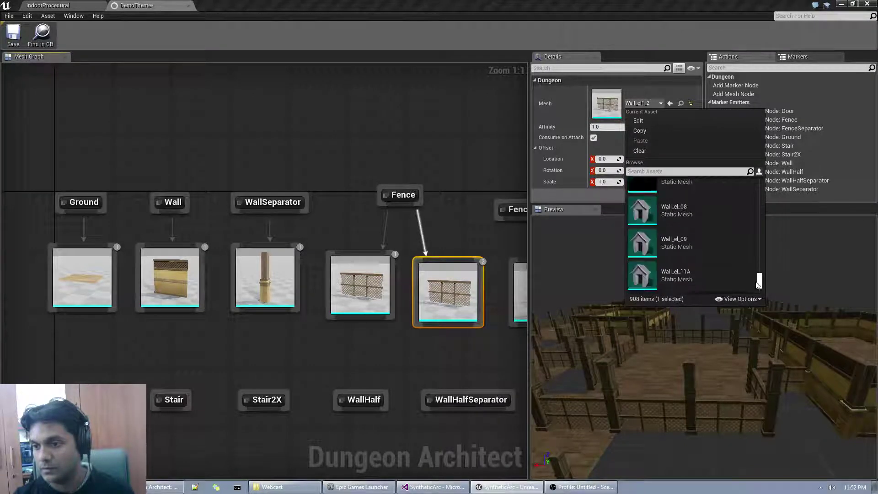
scroll(712, 268, "down", 8)
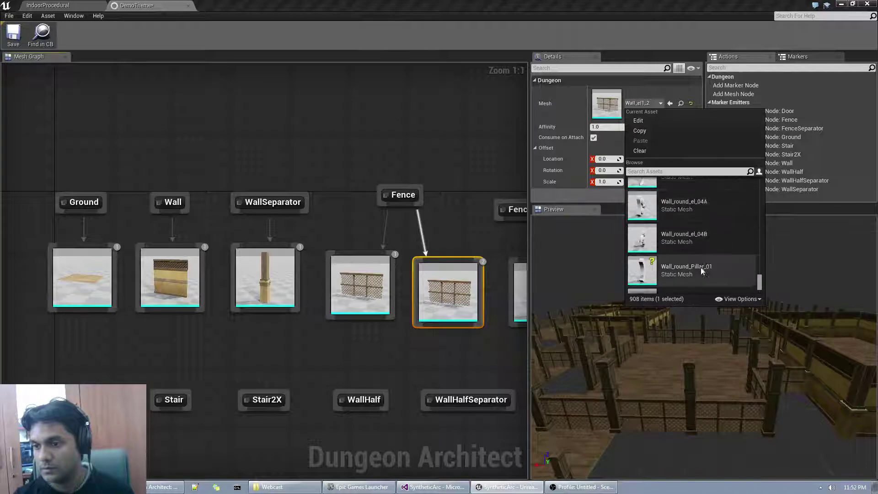
scroll(699, 279, "down", 8)
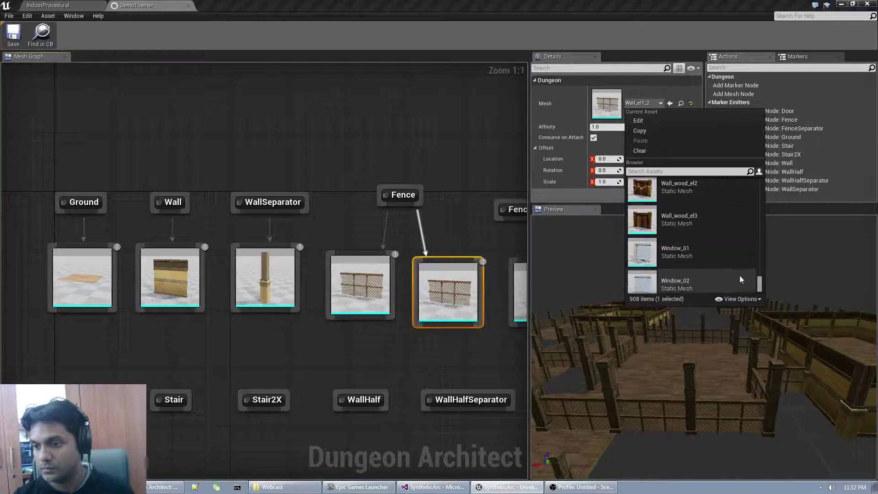
left_click_drag(760, 281, 759, 277)
scroll(709, 265, "up", 10)
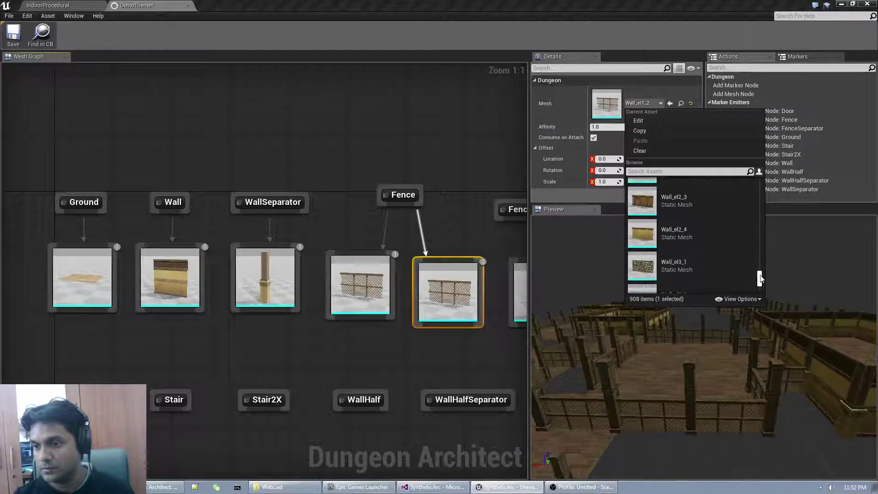
scroll(710, 262, "down", 3)
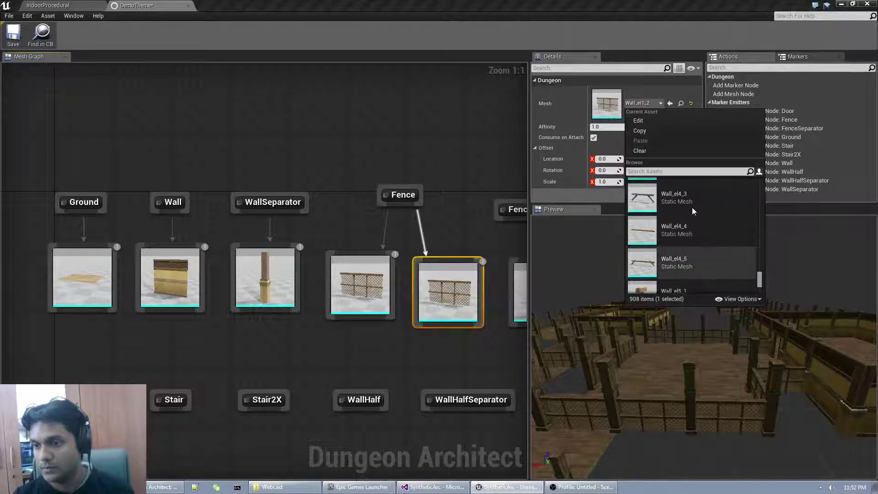
left_click(685, 189)
left_click(353, 294)
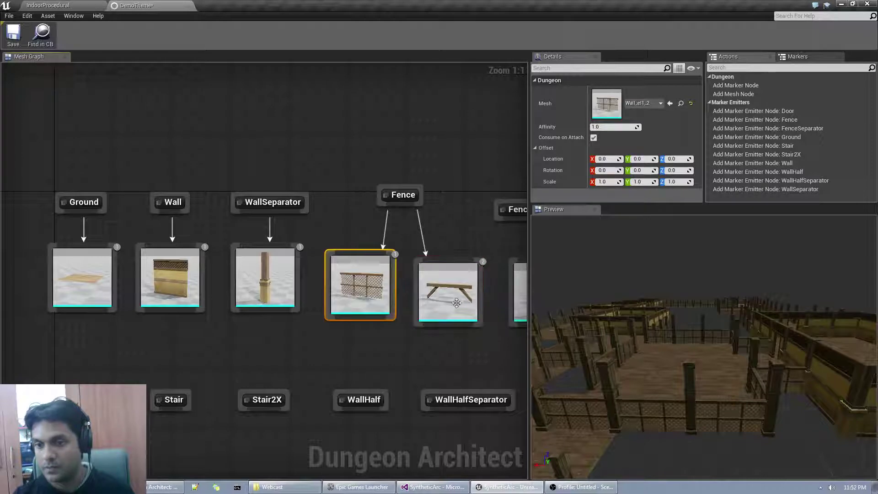
mouse_move(461, 304)
left_mouse_down()
mouse_move(454, 290)
mouse_move(465, 298)
left_mouse_up()
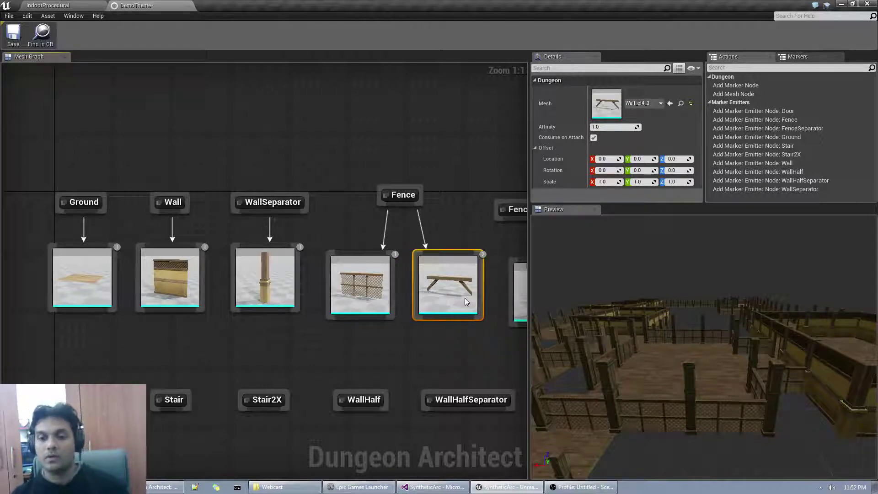
- Turn off Consume on Attach for the Wall_el1_2 fence node and inspect the combined fences in the preview
left_click(364, 277)
left_click(593, 138)
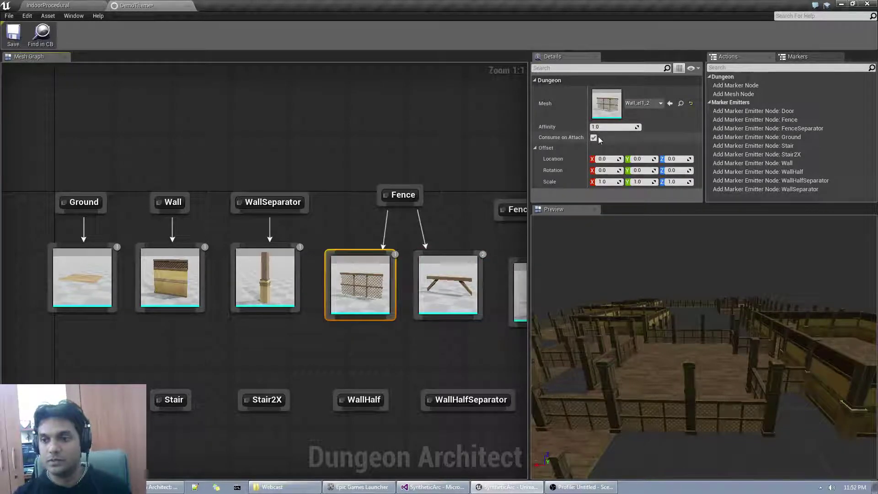
right_click_drag(607, 374, 640, 369)
left_click_drag(553, 368, 572, 368)
left_click_drag(780, 380, 784, 381)
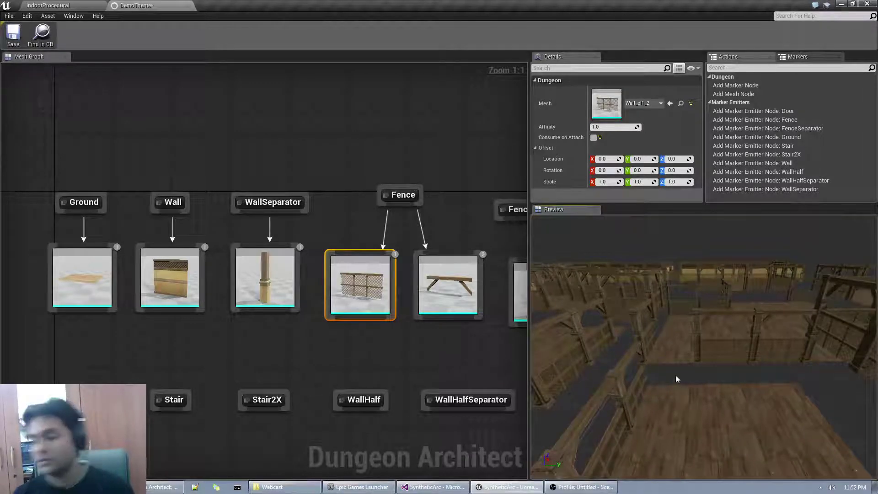
- Add a mesh node beneath the Stair marker, assign it the Stairs1_3 static mesh and view the stairs in the preview
right_click_drag(468, 361, 419, 301)
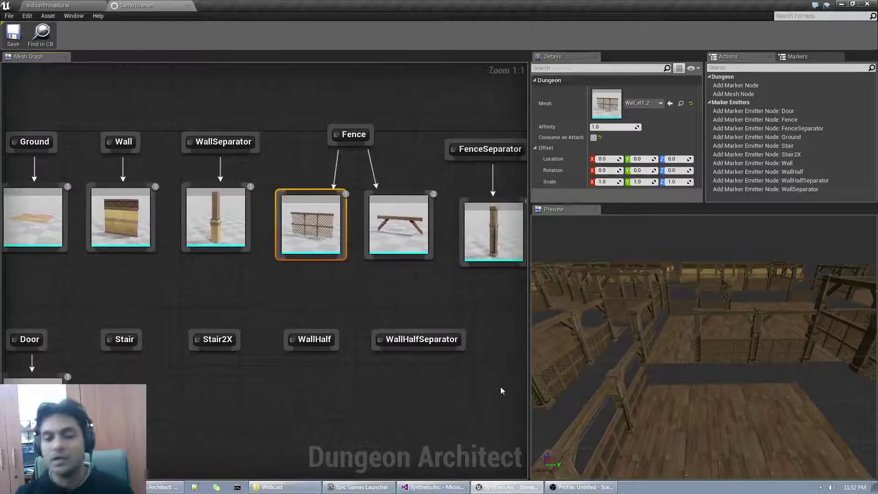
left_click_drag(674, 394, 700, 394)
left_click_drag(117, 349, 101, 375)
left_click(140, 207)
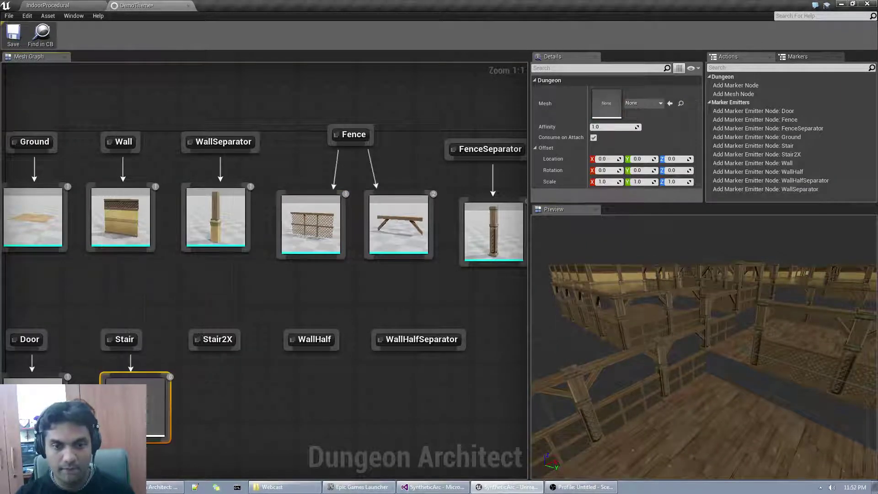
left_click(643, 103)
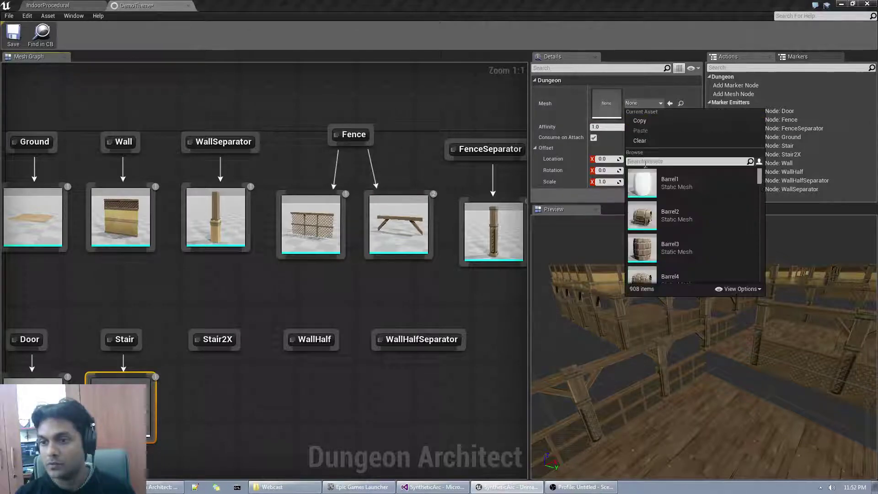
type("stair")
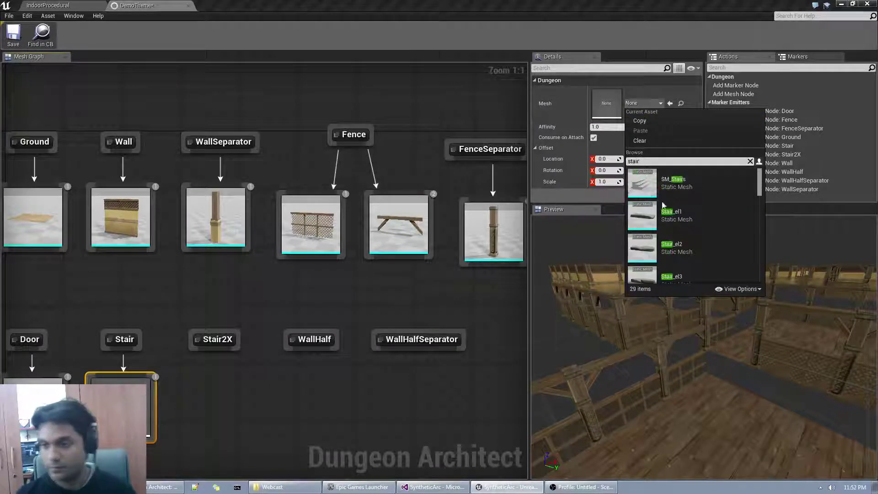
scroll(698, 240, "down", 2)
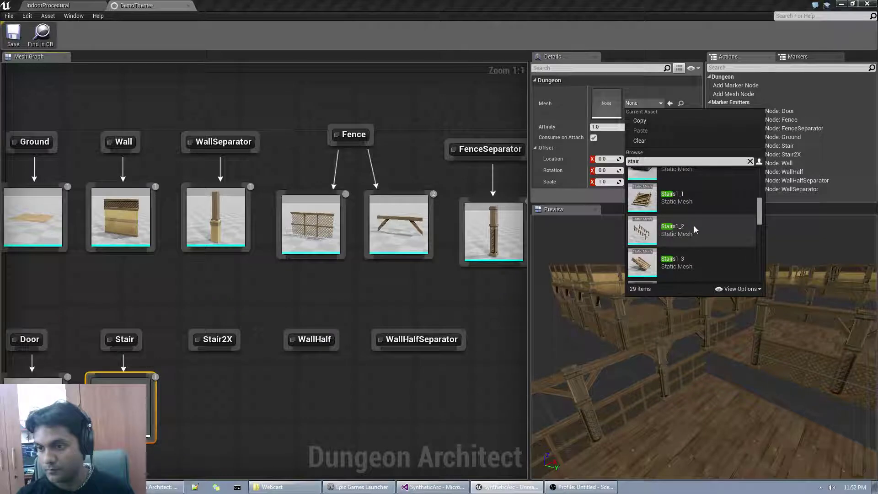
scroll(693, 227, "down", 1)
left_click(692, 227)
right_click_drag(657, 416, 715, 406)
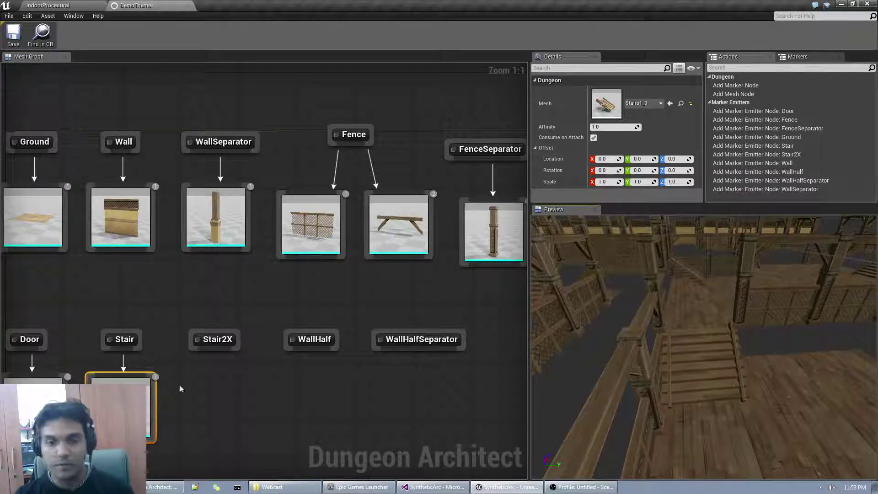
- Make room around the Stair marker by shifting Stair2X, WallHalf and WallHalfSeparator right, and move Stair right as well
left_click_drag(225, 335, 506, 332)
left_click(270, 339)
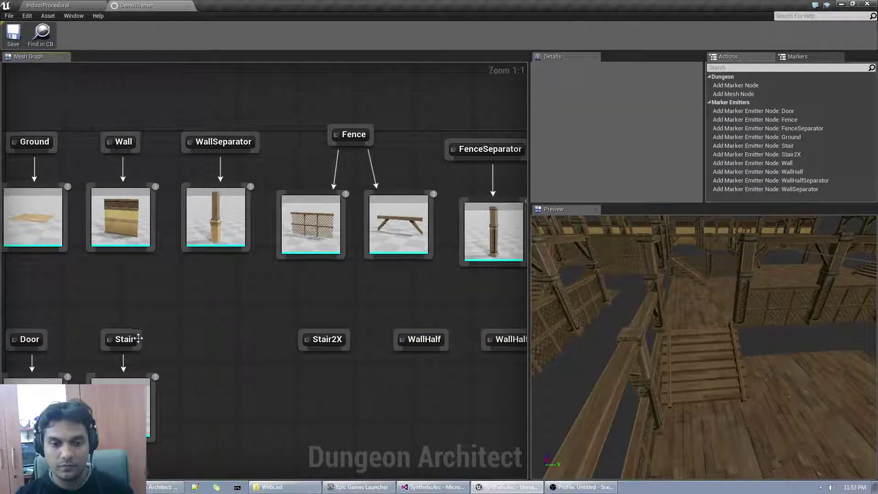
left_click_drag(136, 339, 196, 335)
- Duplicate the Stairs1_3 mesh node and place the copy beside the original
left_click(128, 402)
key("ctrl+c")
key("ctrl+v")
left_click_drag(223, 411, 193, 379)
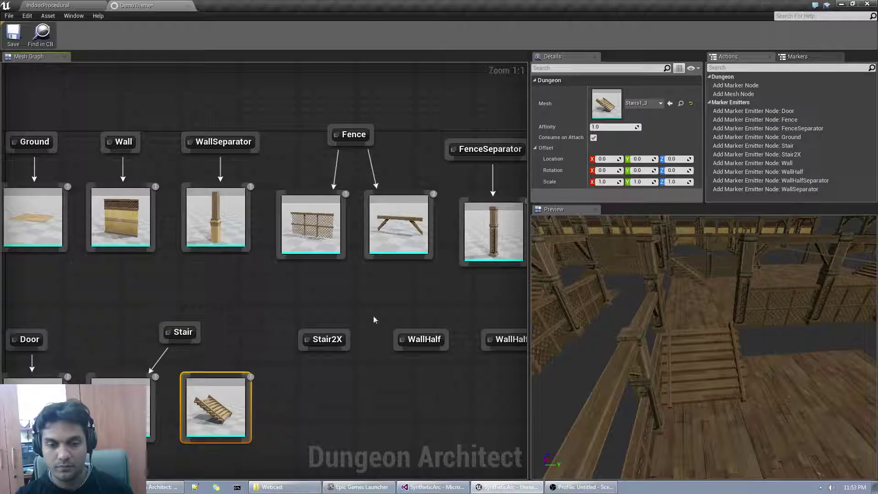
- Set the duplicated stair node's mesh to Stairs1_2, link it to the Stair marker and bring the Stairs1_3 node closer
left_click(638, 105)
scroll(674, 233, "down", 3)
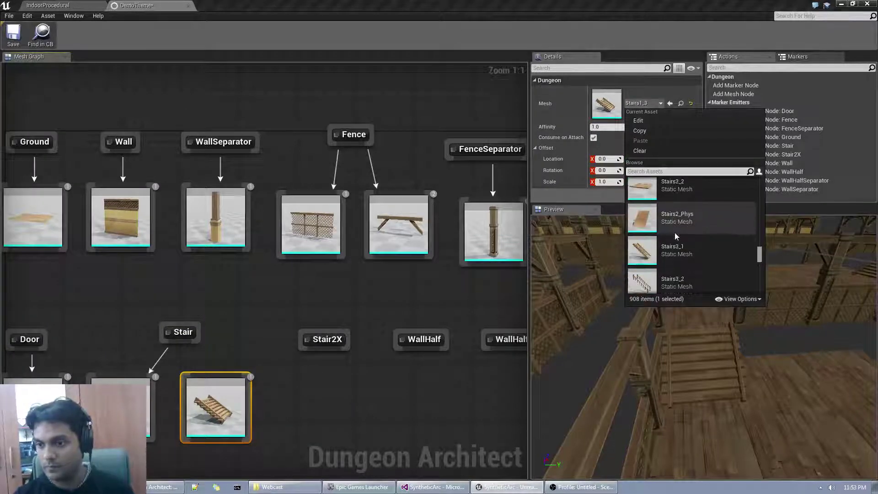
scroll(675, 235, "down", 5)
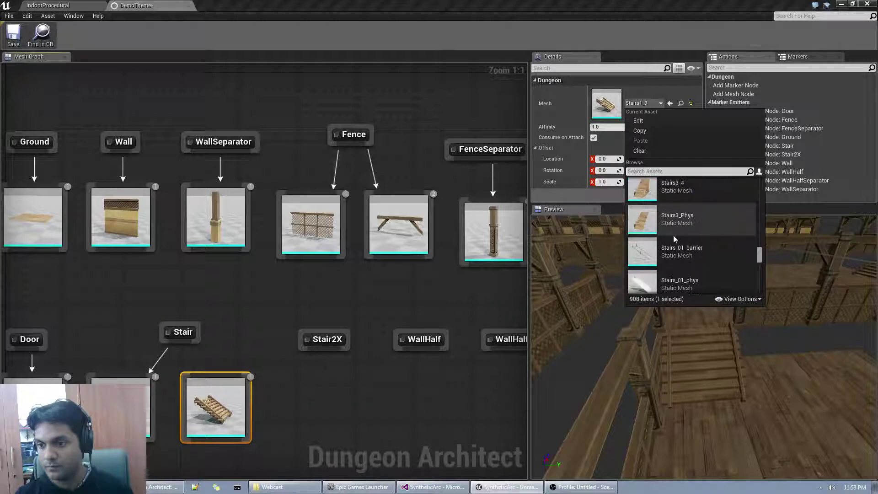
scroll(673, 235, "up", 5)
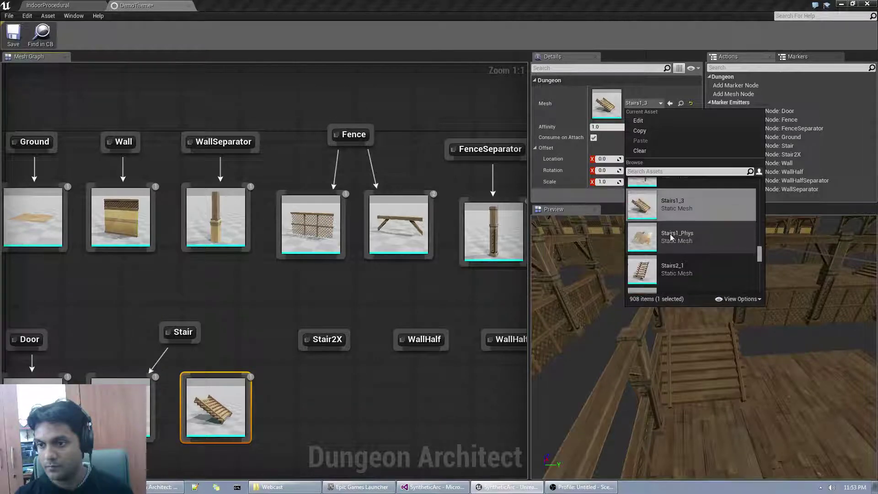
scroll(672, 227, "up", 1)
left_click(673, 224)
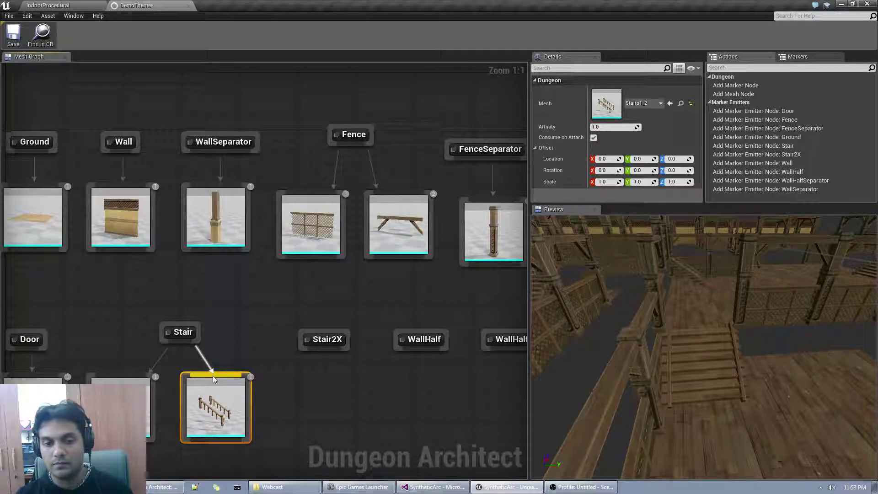
left_click_drag(131, 406, 146, 407)
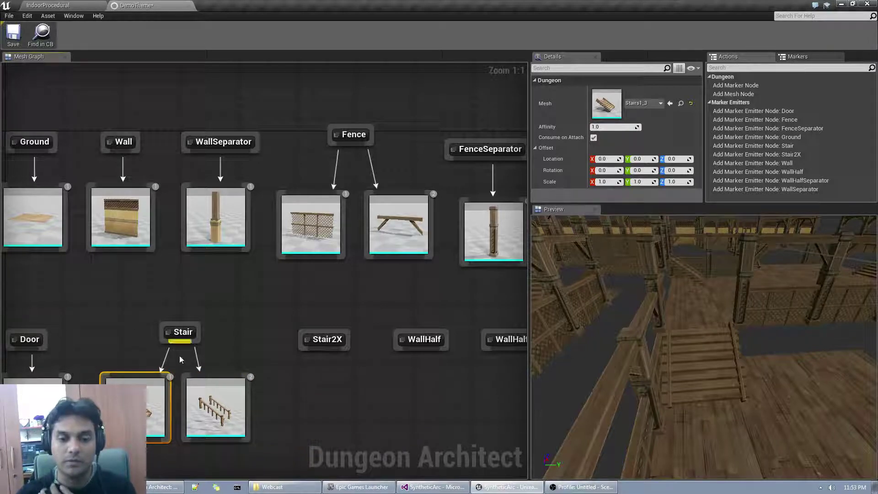
left_click(213, 408, "shift")
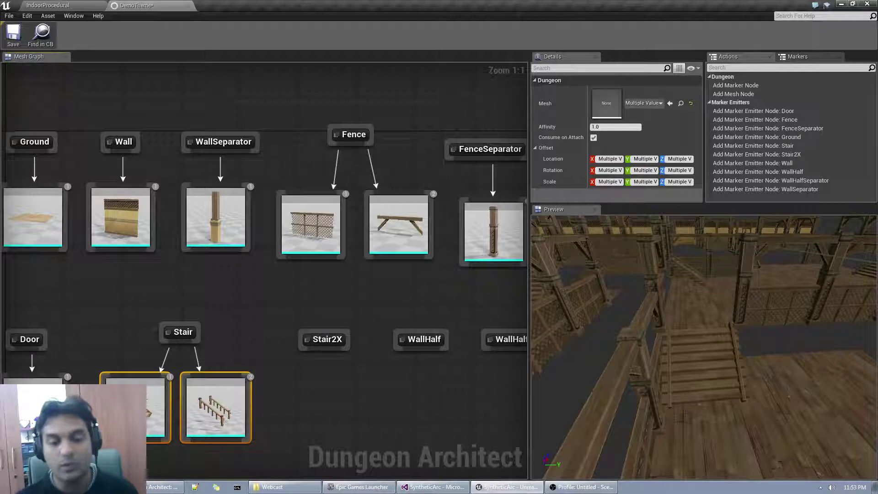
left_click(148, 400)
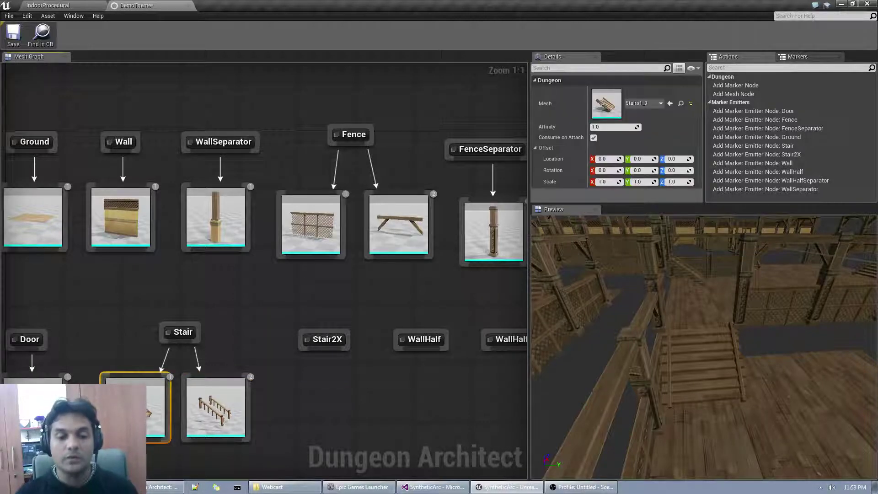
left_click(121, 359)
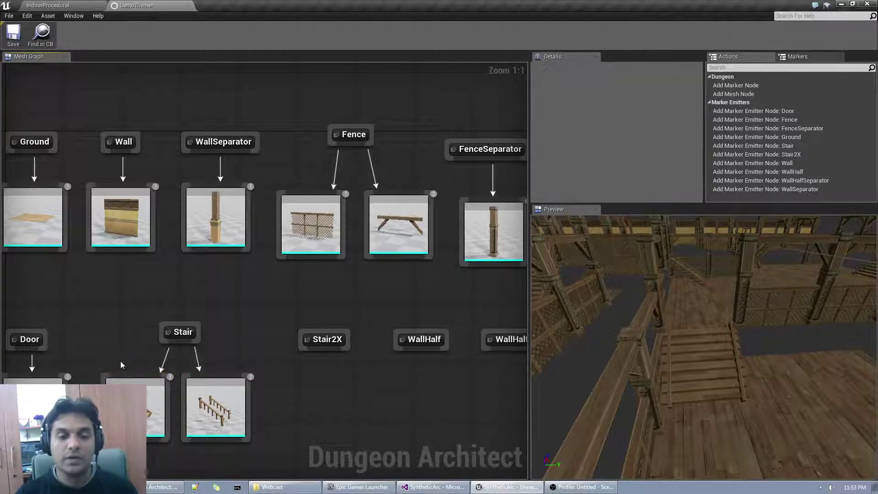
- Swap the two mesh nodes under the Stair marker so that Stairs1_2 comes before Stairs1_3
left_click_drag(106, 352, 234, 420)
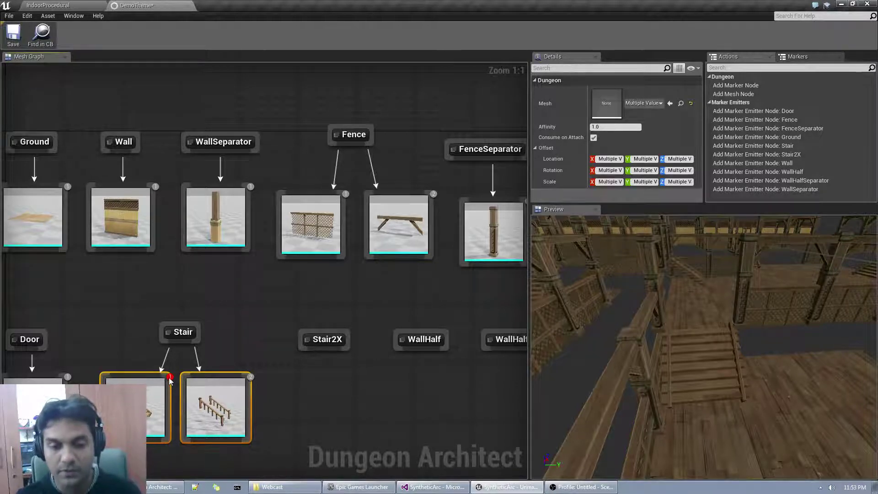
left_click_drag(143, 401, 160, 409)
left_click(314, 421)
left_click_drag(232, 416, 109, 419)
left_click_drag(165, 429, 238, 436)
left_click_drag(115, 426, 145, 420)
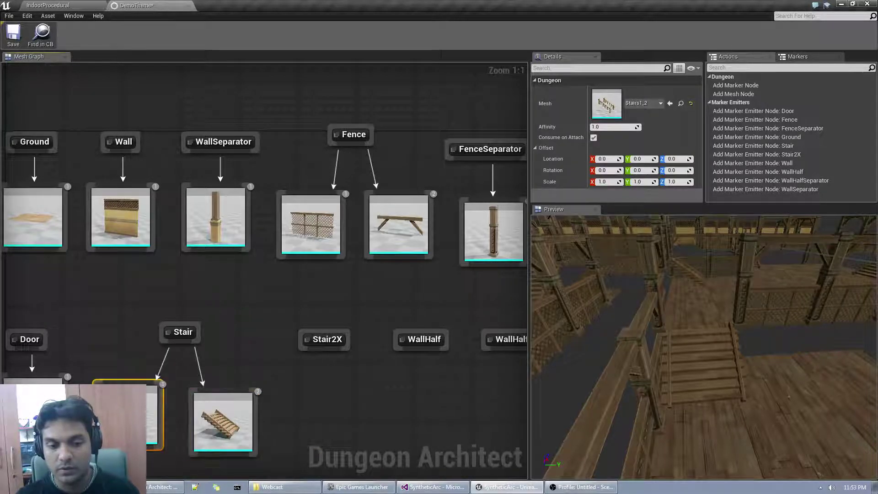
left_click_drag(224, 432, 197, 426)
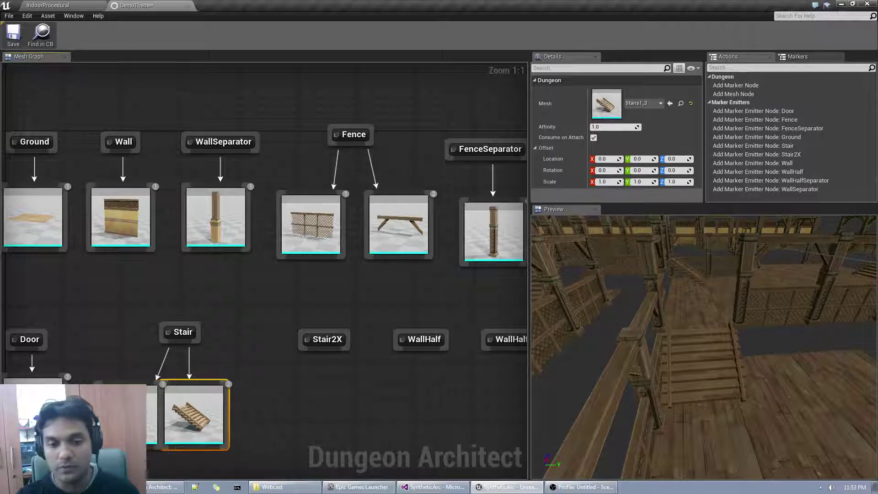
- Restore the order of the stair mesh nodes, with Stairs1_3 first and Stairs1_2 second
left_click_drag(132, 423, 271, 430)
left_click_drag(200, 423, 149, 423)
left_click_drag(275, 432, 235, 430)
- Select the Stairs1_3 mesh node and switch its Consume on Attach option off and back on
left_click(138, 420)
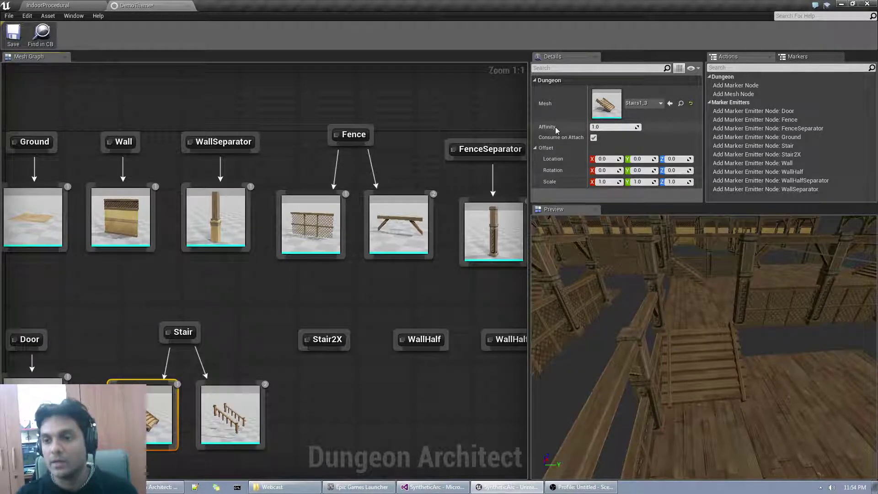
left_click(606, 127)
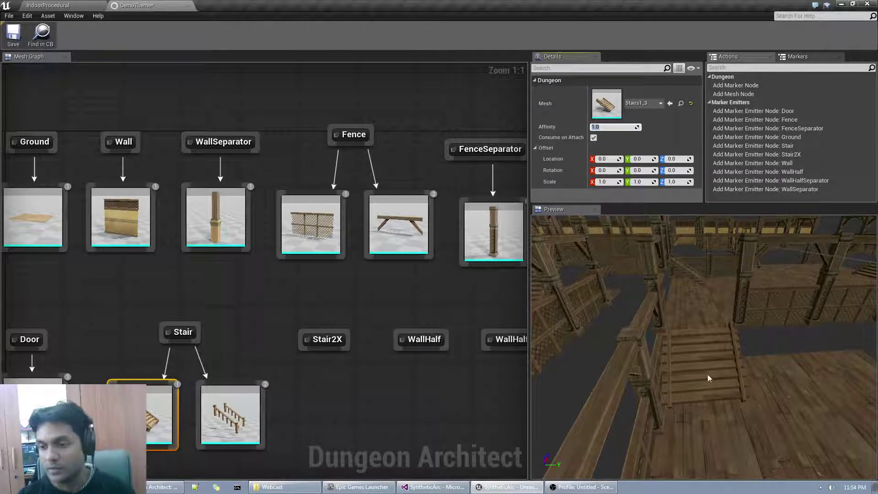
left_click(593, 138)
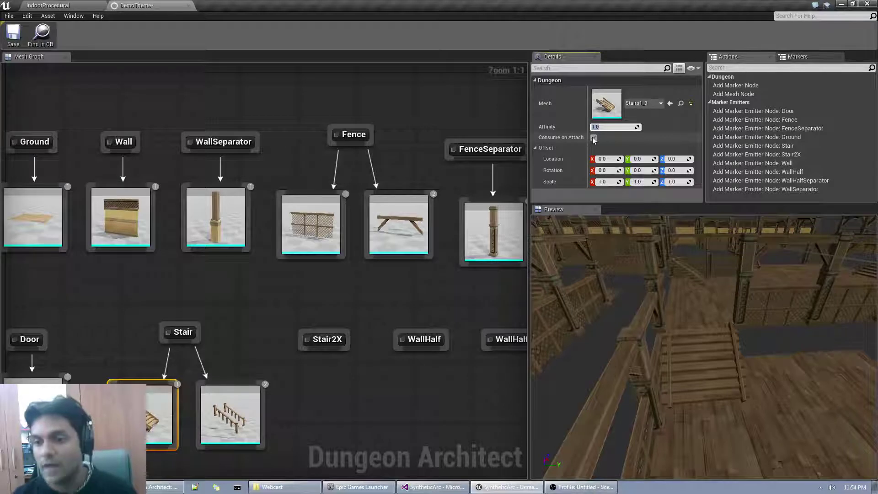
left_click(594, 138)
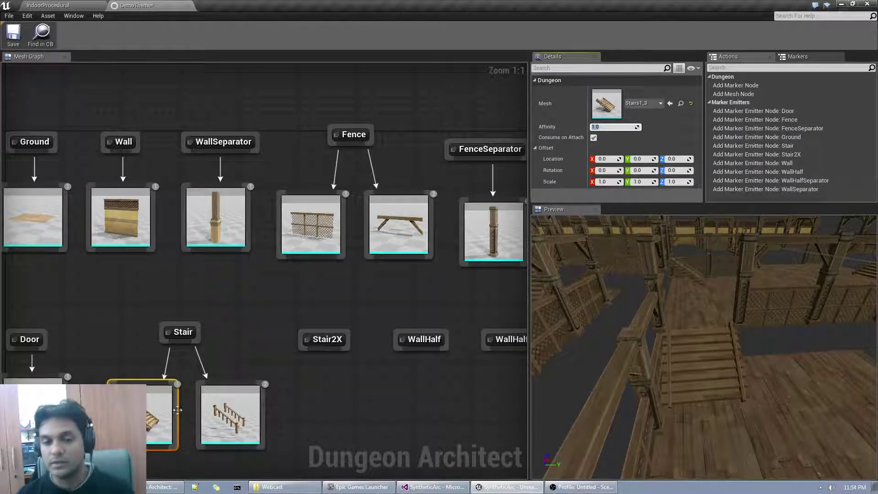
- Turn off Consume on Attach for the Stairs1_3 mesh node and move the Stairs1_2 node slightly closer to it
left_click(229, 412)
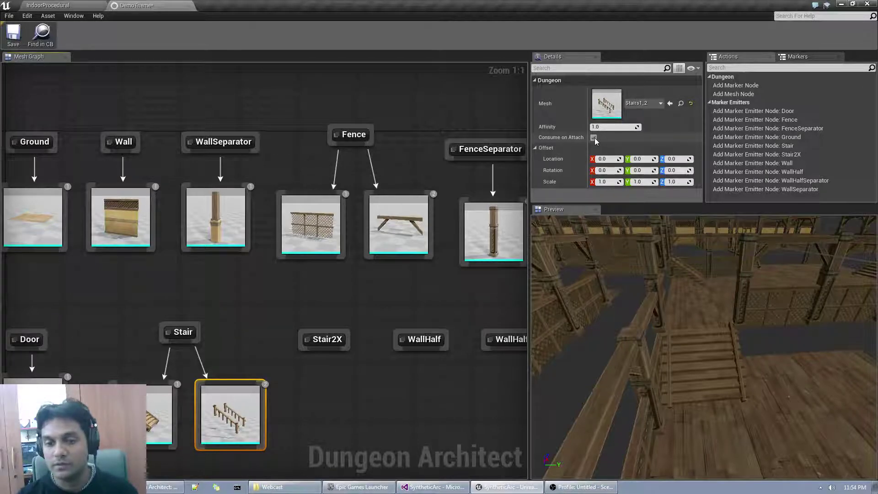
left_click(160, 412)
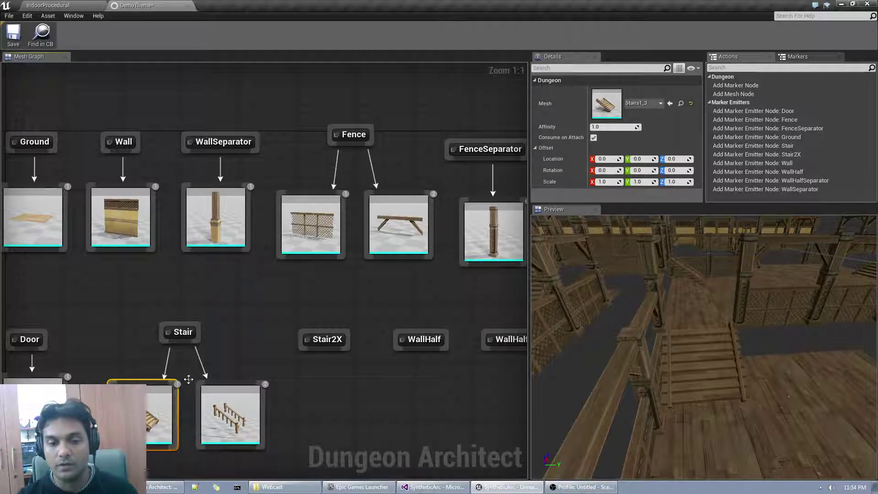
left_click(593, 138)
left_click(211, 407)
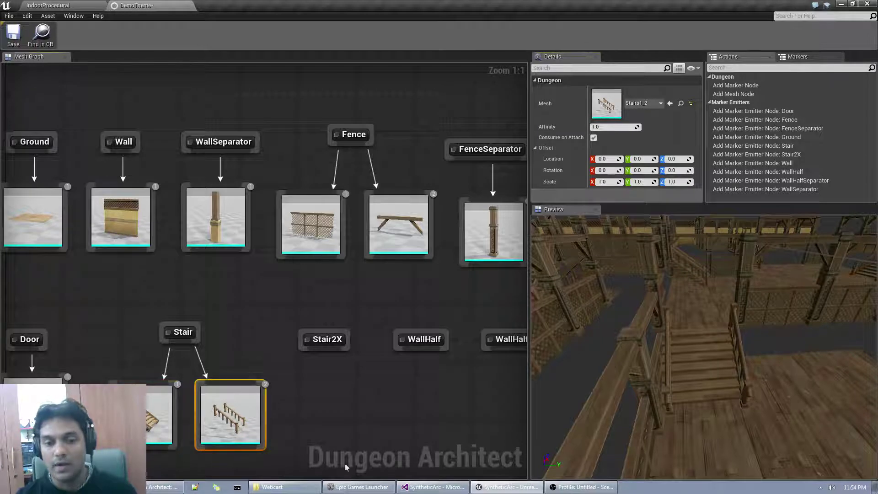
mouse_move(226, 418)
left_mouse_down()
mouse_move(210, 419)
mouse_move(220, 421)
left_mouse_up()
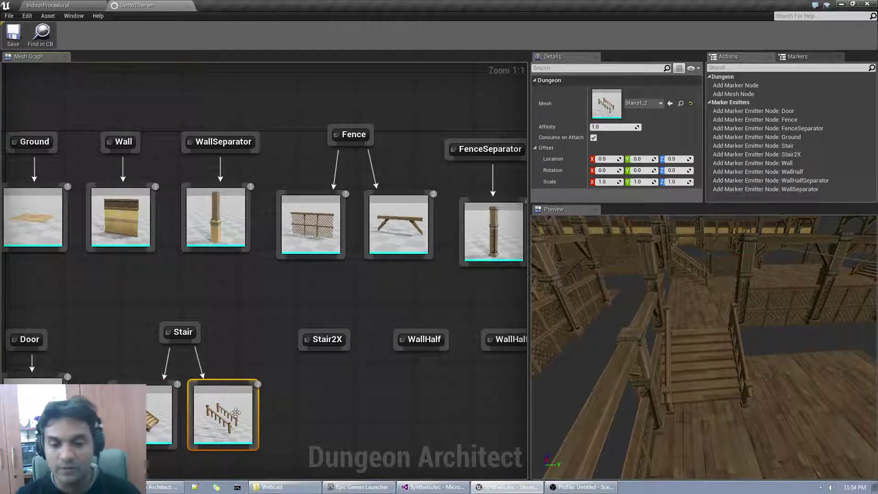
- Switch Consume on Attach off and back on for the Stairs1_2 node and compare both stair nodes' settings
left_click(594, 138)
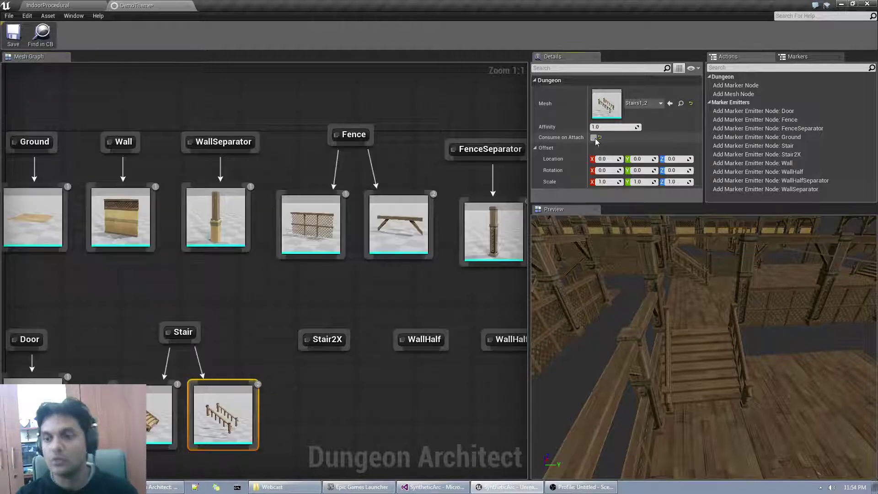
left_click(594, 138)
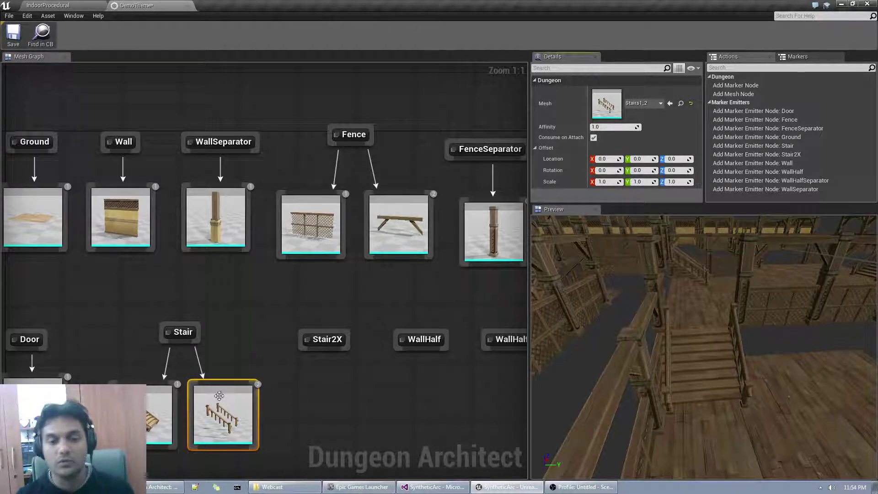
left_click(151, 406)
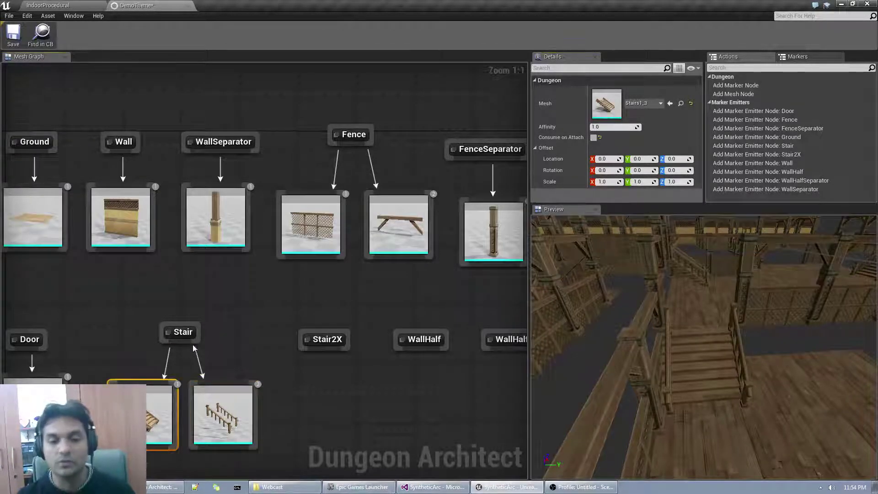
left_click(246, 403)
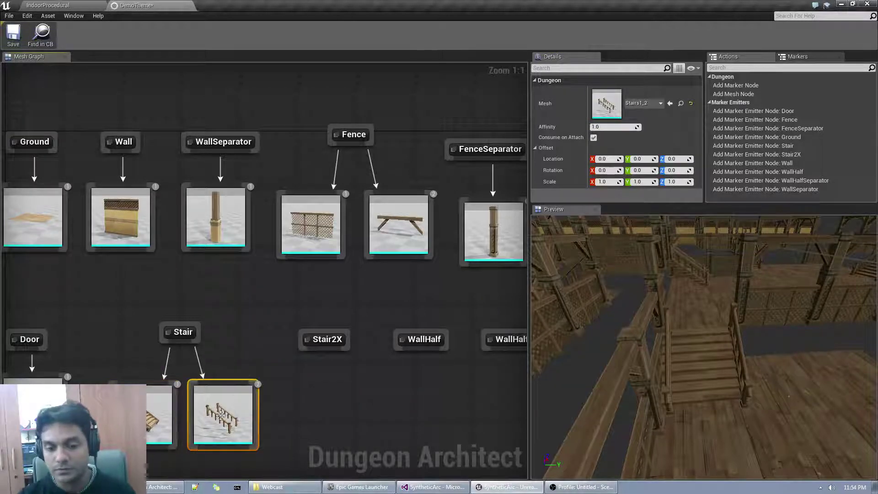
- Duplicate both stair mesh nodes, place the copies below the Stair2X marker and link each one to it
right_click_drag(294, 402, 232, 407)
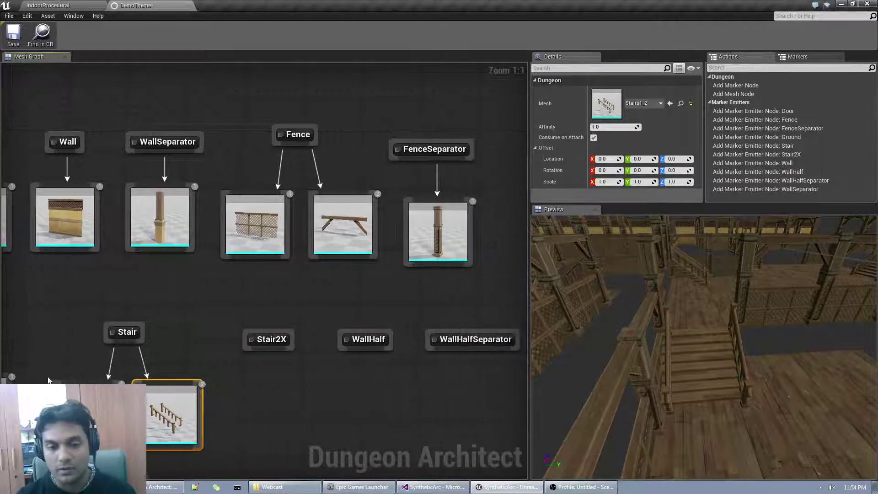
left_click_drag(48, 381, 191, 431)
key("ctrl+c")
key("ctrl+v")
left_click_drag(272, 436, 244, 417)
left_click_drag(271, 350, 250, 390)
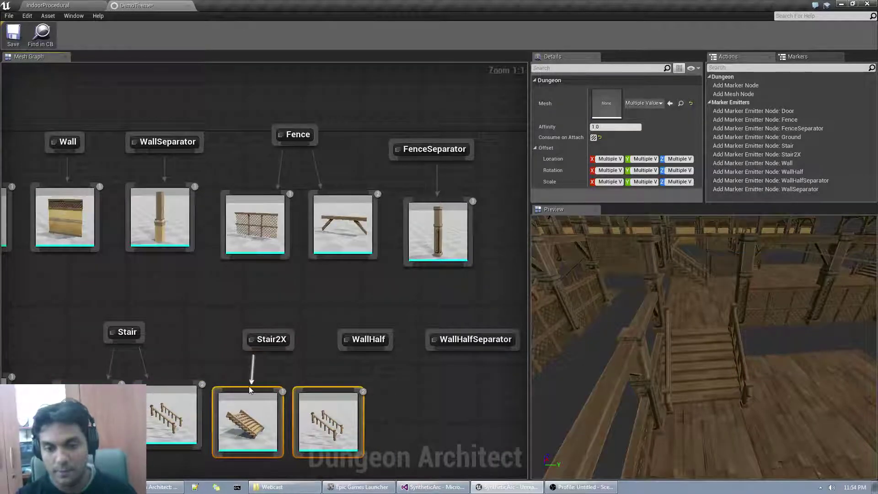
left_click_drag(271, 351, 322, 401)
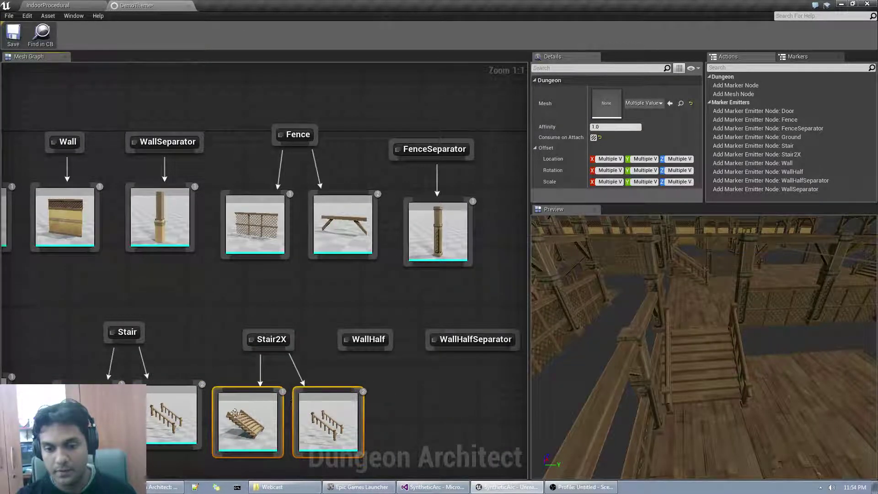
- Raise the Stair2X marker slightly and set the mesh of its first linked node to Stairs3_1
left_click(234, 413)
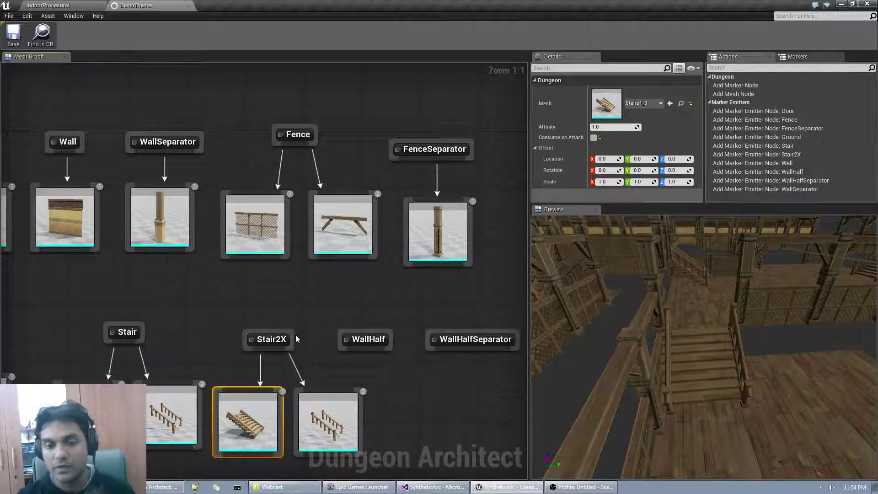
left_click_drag(276, 336, 293, 315)
left_click(265, 421)
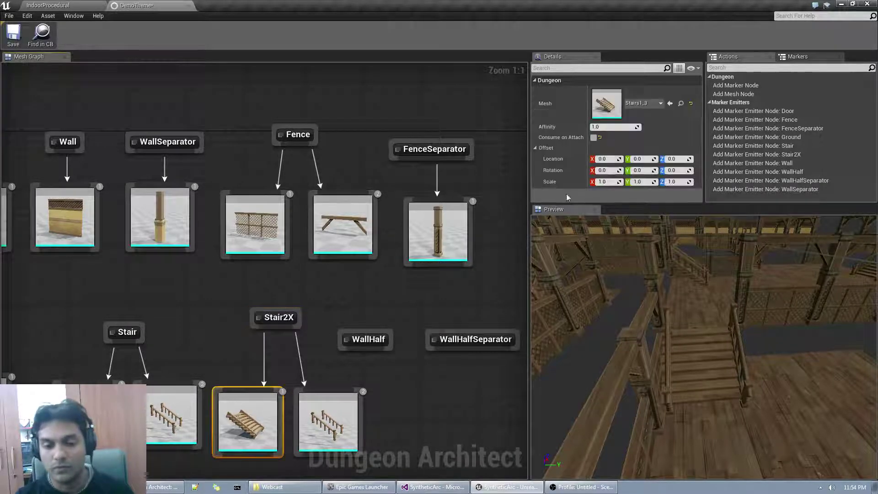
left_click(659, 104)
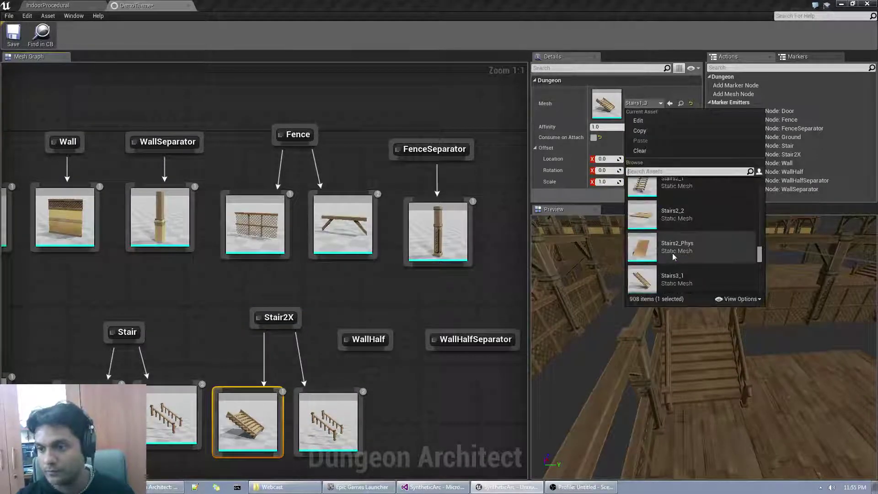
scroll(672, 253, "up", 2)
scroll(672, 253, "down", 3)
left_click(673, 256)
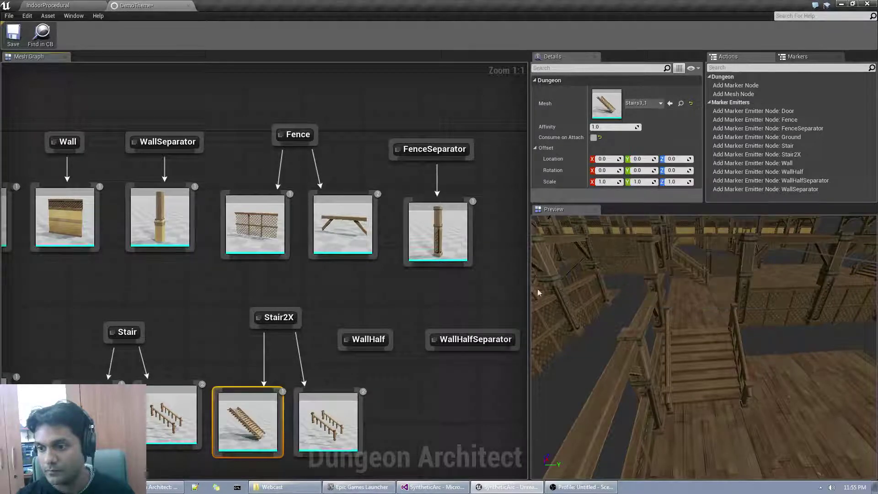
- Set the mesh of the railing node under the Stair2X marker to Stairs3_2
left_click(341, 408)
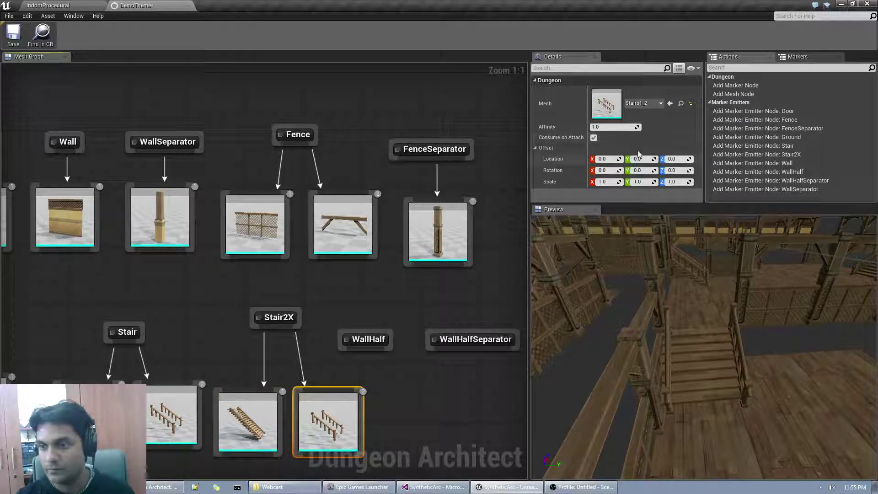
left_click(644, 103)
scroll(667, 252, "down", 2)
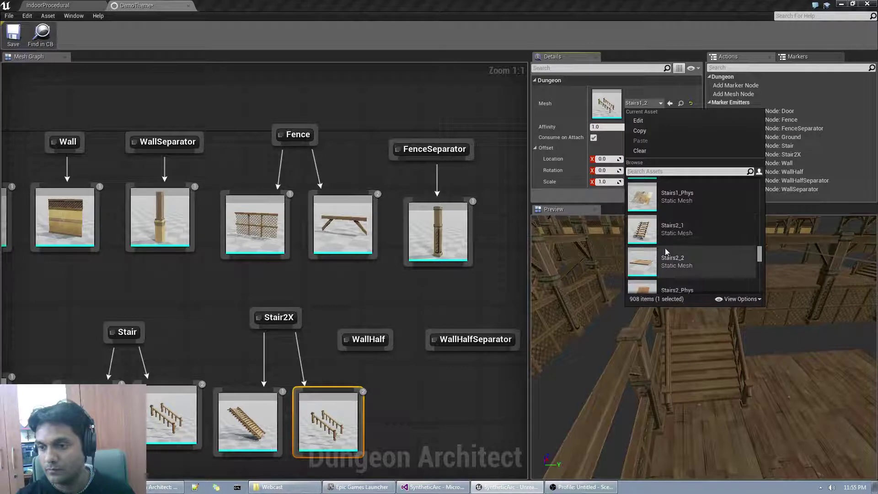
scroll(667, 252, "down", 3)
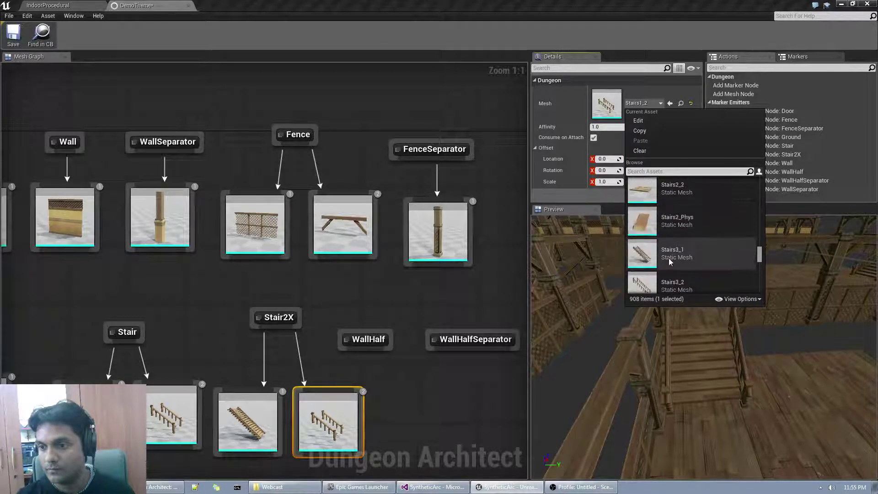
scroll(669, 261, "down", 1)
left_click(669, 258)
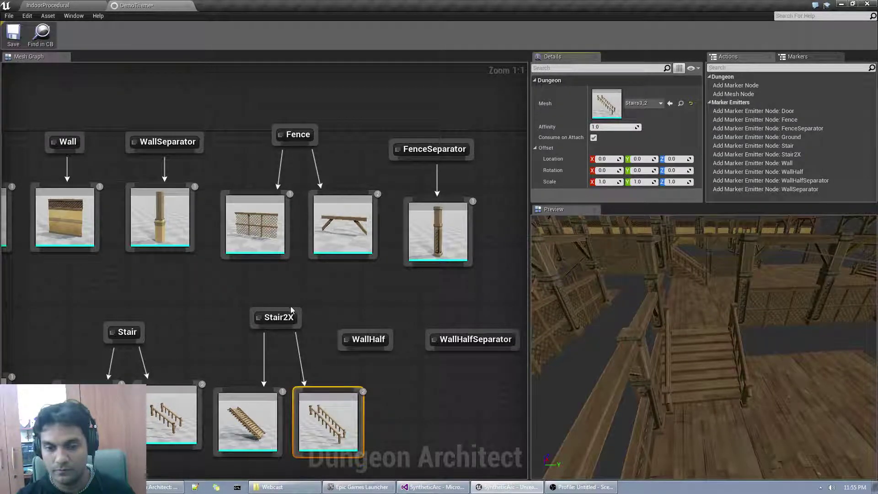
- Lower the Stair2X marker toward its meshes and move the WallHalf and WallHalfSeparator markers together farther away from it
left_click_drag(292, 314, 306, 341)
right_click_drag(413, 382, 353, 378)
left_click_drag(290, 303, 449, 380)
left_click_drag(408, 330, 510, 330)
right_click_drag(437, 266, 302, 259)
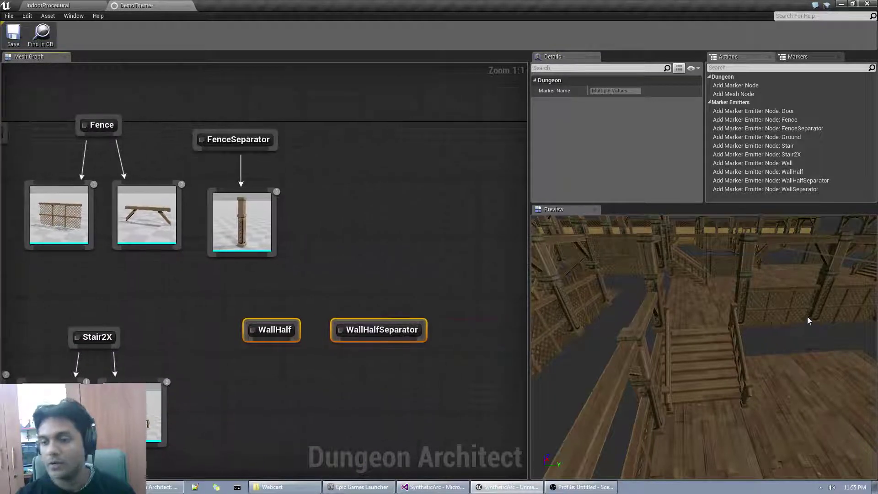
- Examine the open gaps around the raised floors and stairs in the dungeon preview, and clear the marker selection
right_click_drag(808, 319, 825, 310)
right_click_drag(706, 338, 796, 337)
right_click_drag(647, 349, 796, 350)
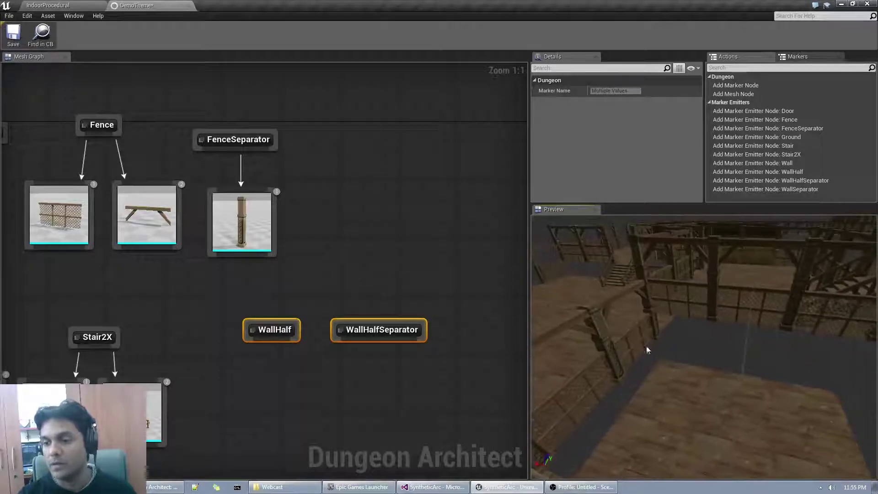
left_click_drag(651, 363, 576, 375)
left_click(397, 356)
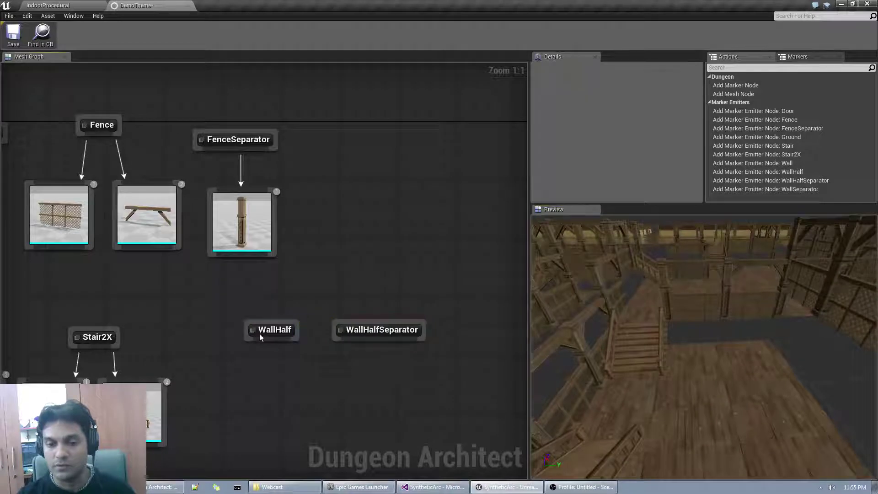
left_click_drag(263, 338, 272, 404)
left_click(286, 206)
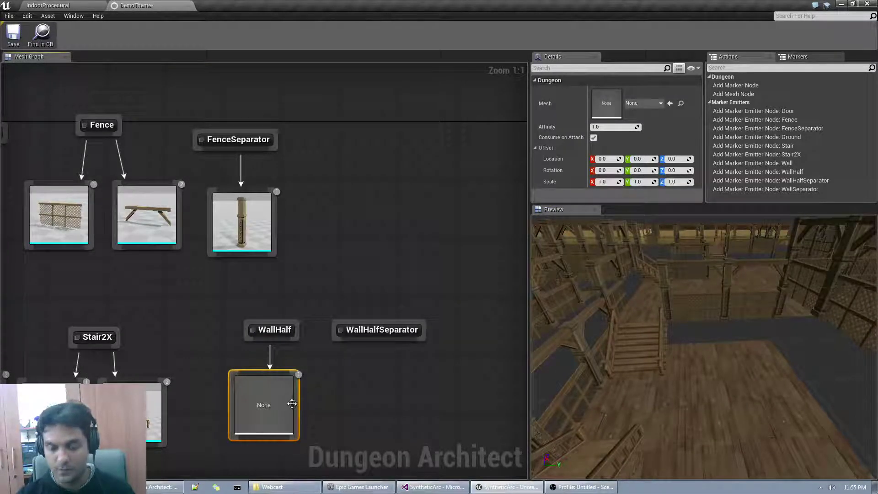
key("Delete")
- Duplicate the Fence marker's Wall_el1_2 mesh node, link the copy to the WallHalf marker and place it directly beneath
left_click(61, 211)
key("ctrl+c")
key("ctrl+v")
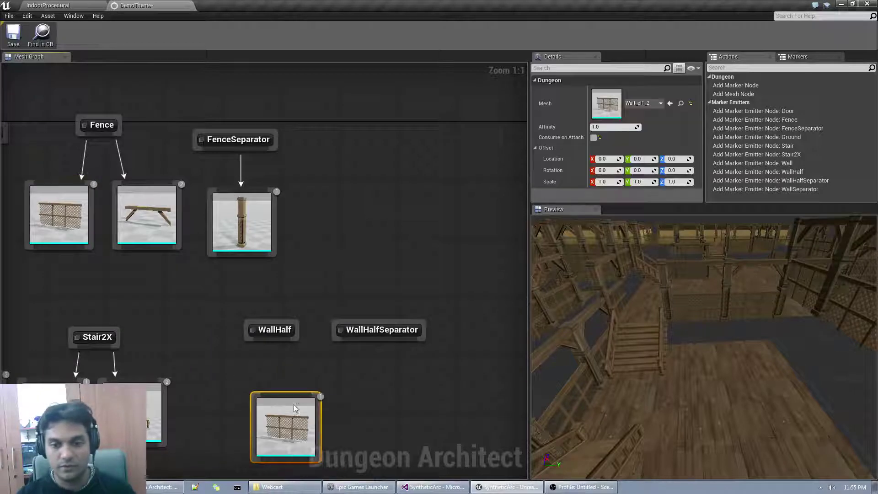
mouse_move(294, 404)
left_mouse_down()
mouse_move(273, 393)
mouse_move(300, 397)
left_mouse_up()
left_click_drag(271, 340, 294, 386)
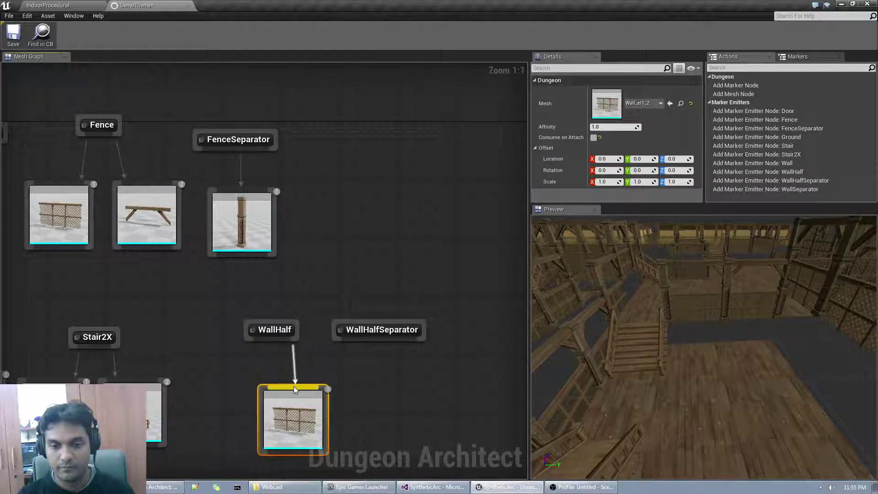
left_click_drag(292, 421, 270, 414)
- Try a Z location offset of 200 on the WallHalf mesh node, and set it to -200 instead
right_click_drag(682, 349, 698, 295)
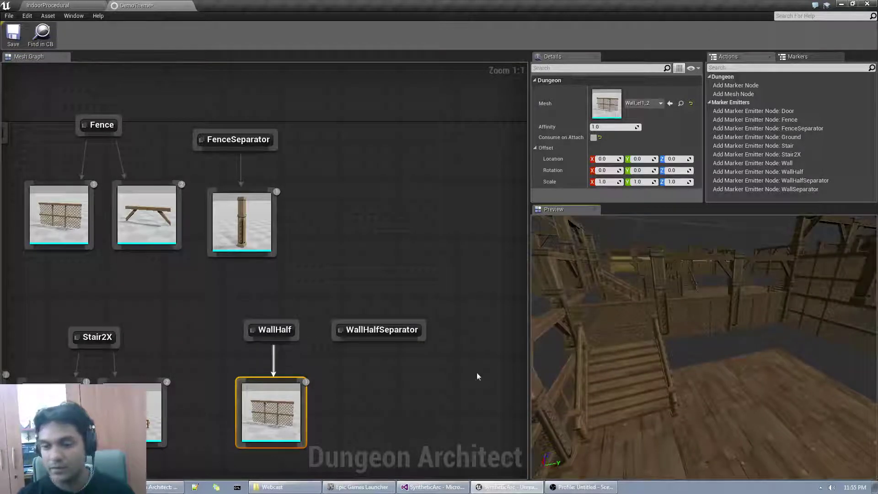
left_click(280, 407)
left_click(676, 162)
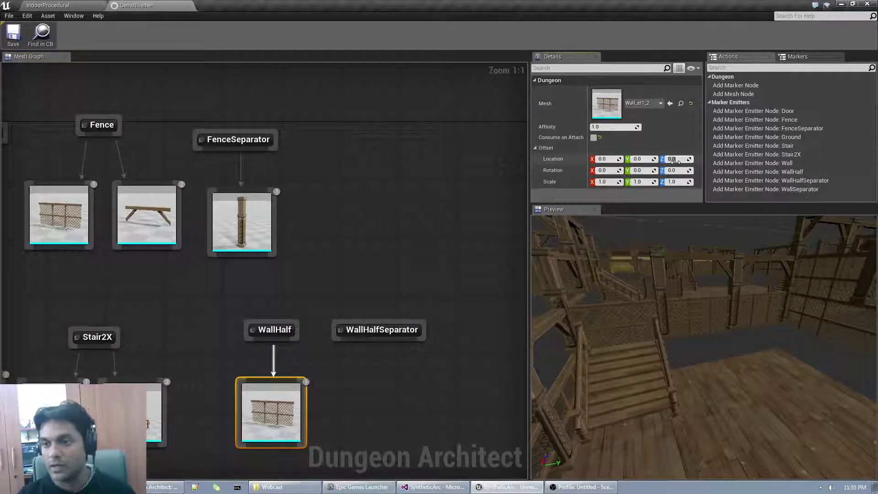
left_click(676, 160)
type("20")
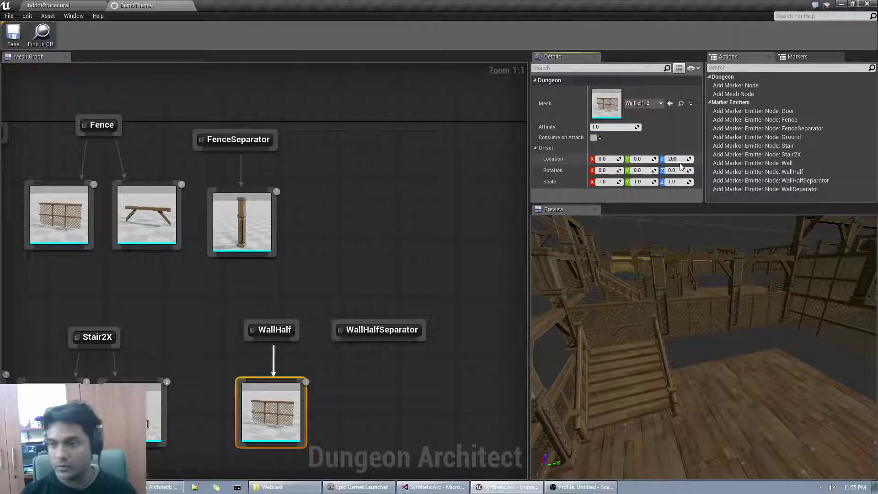
type("0")
key("Return")
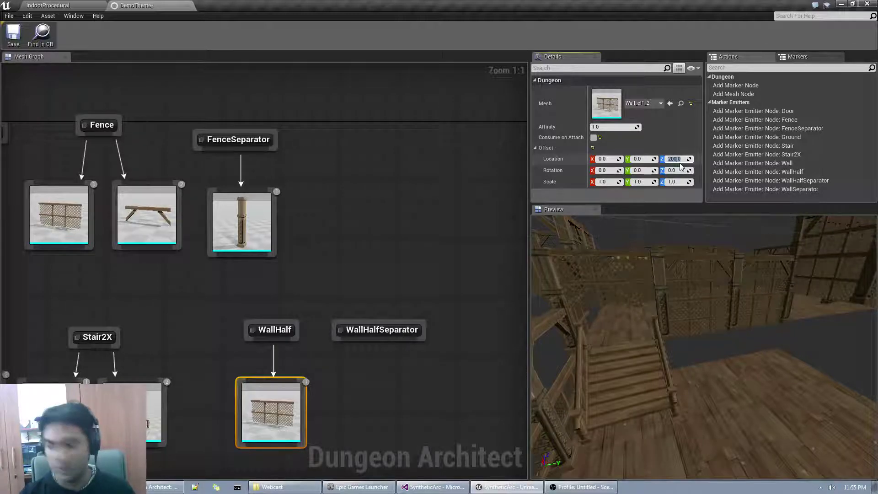
key("Return")
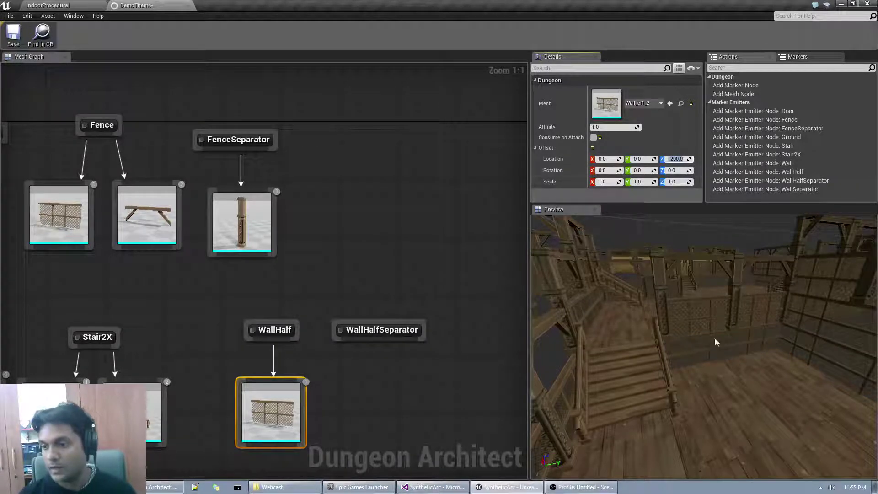
- Inspect the half walls below the raised floors and the fence pillars above them from several sides in the preview
right_click_drag(725, 354, 745, 336)
left_click_drag(640, 356, 640, 333)
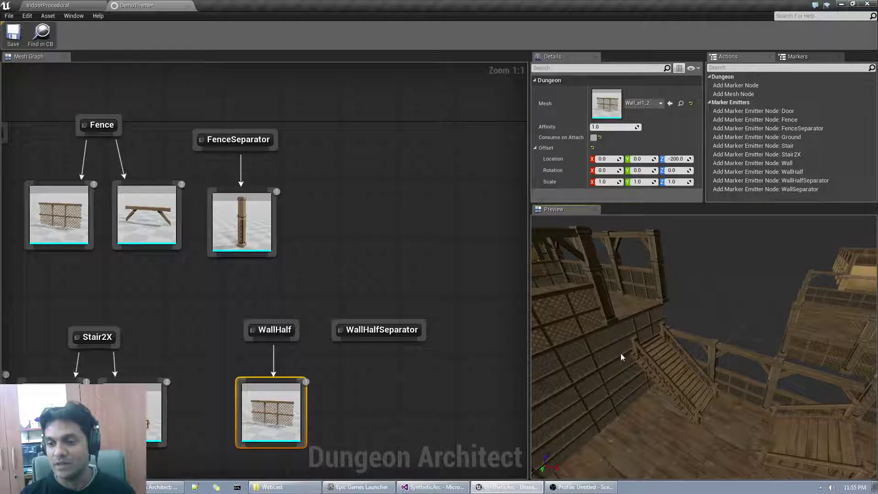
right_click_drag(621, 353, 549, 320)
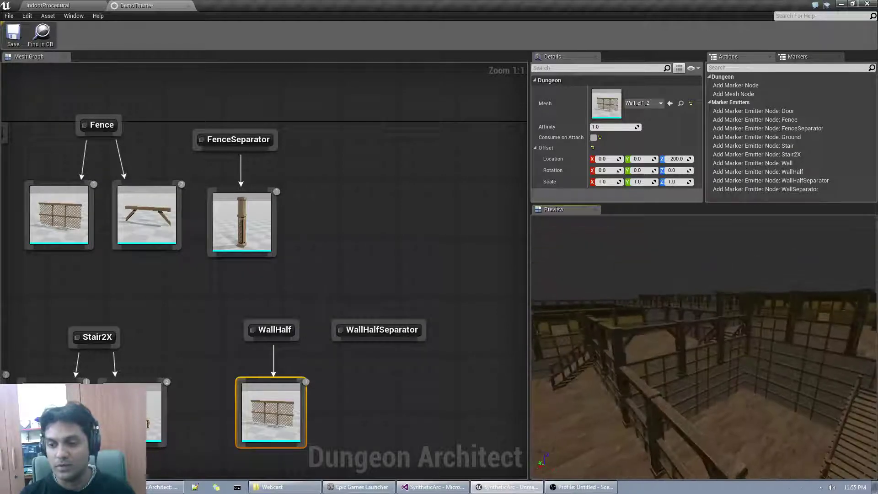
right_click_drag(704, 348, 604, 361)
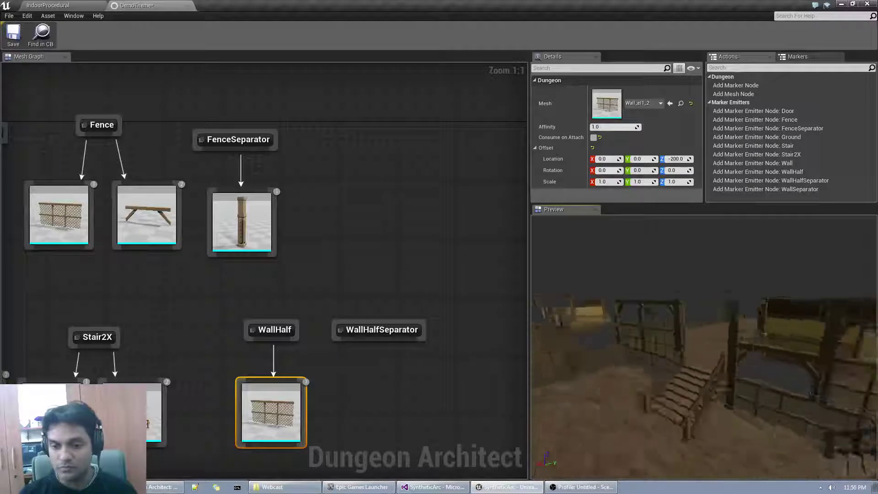
left_click_drag(577, 403, 812, 367)
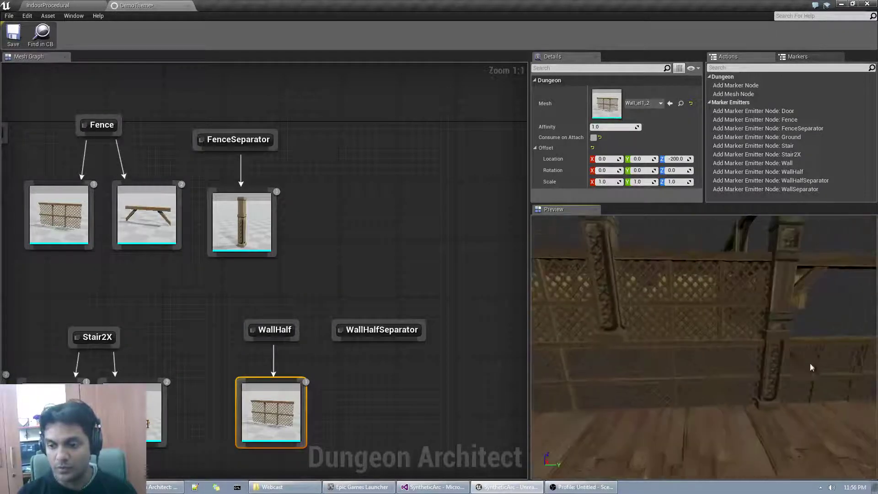
scroll(654, 334, "down", 5)
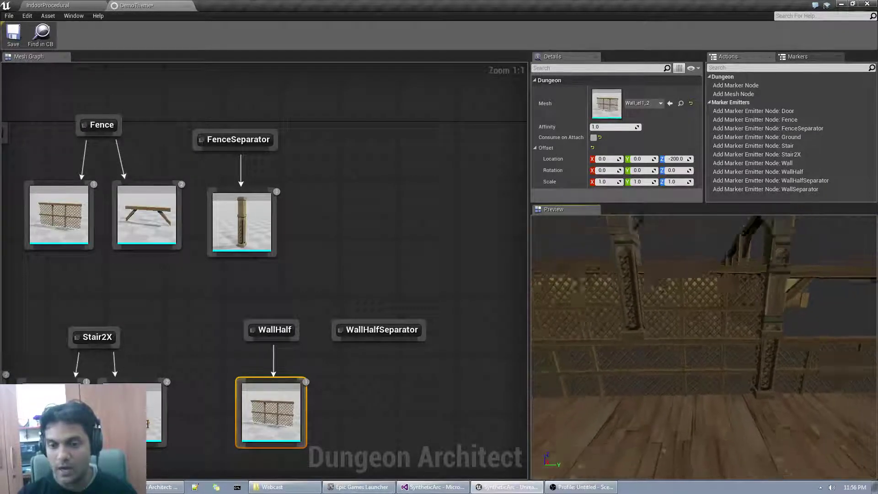
- Duplicate the FenceSeparator marker's Pillar10B mesh node, place the copy beneath the WallHalfSeparator marker and link it to that marker
scroll(657, 361, "down", 1)
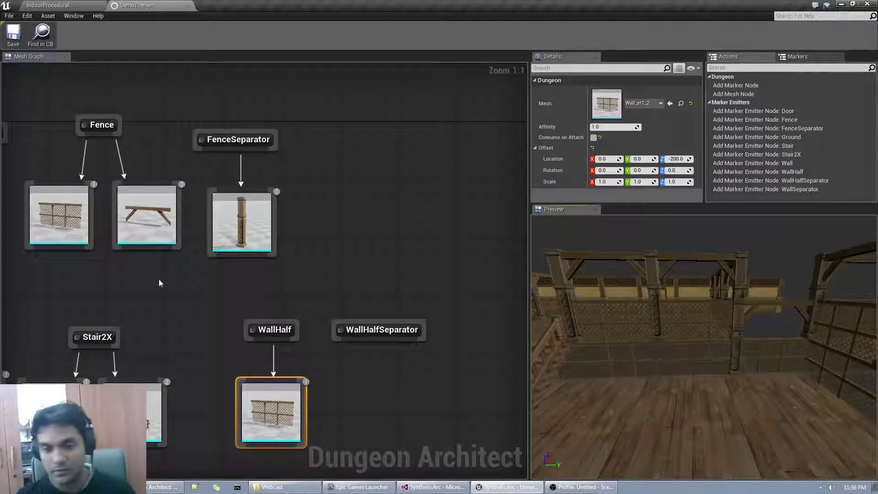
right_click_drag(159, 283, 180, 285)
left_click(288, 228)
key("ctrl+c")
key("ctrl+v")
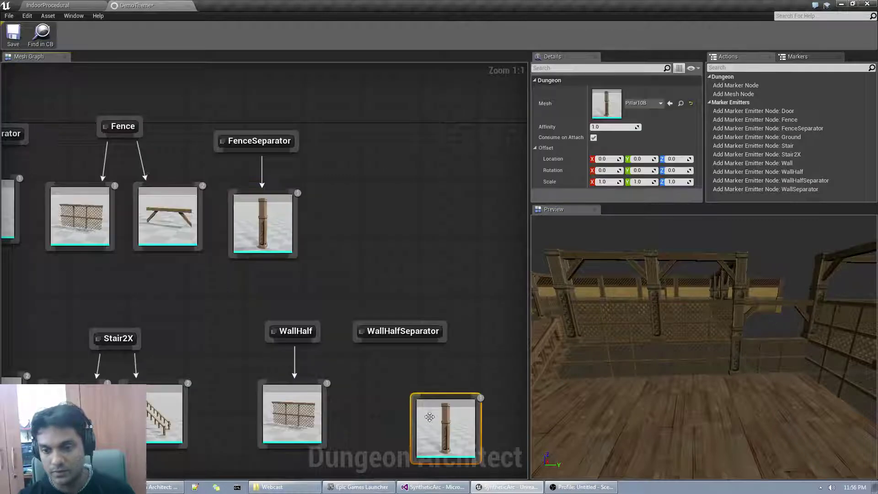
left_click_drag(435, 411, 399, 386)
left_click_drag(408, 342, 407, 392)
left_click(397, 343)
left_click(408, 392)
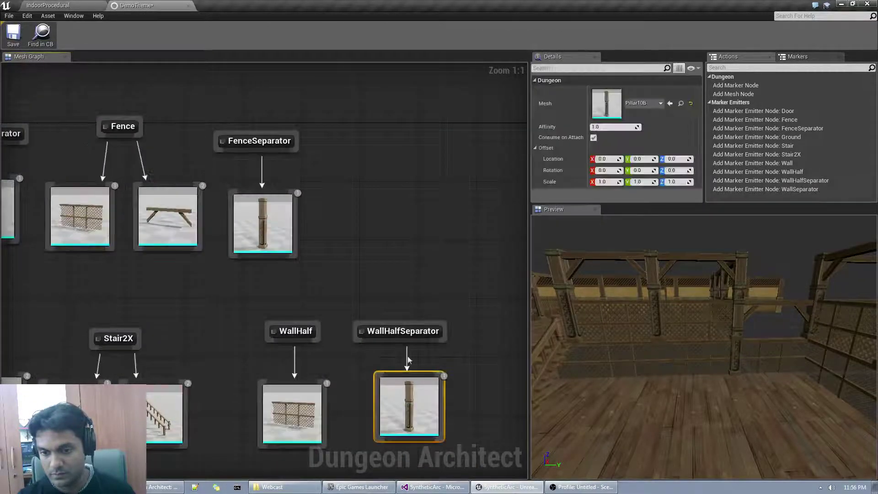
- Change the mesh of the WallHalfSeparator marker's node to Pillar4
left_click(643, 102)
scroll(693, 216, "up", 3)
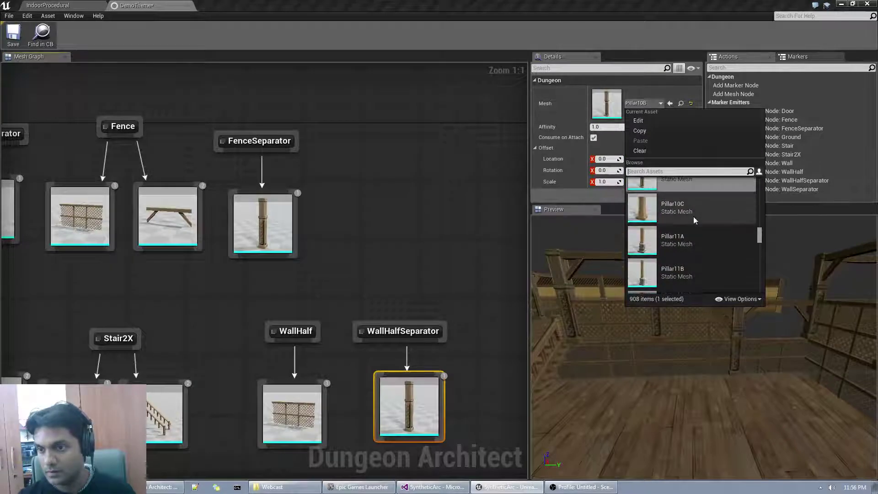
scroll(698, 235, "down", 5)
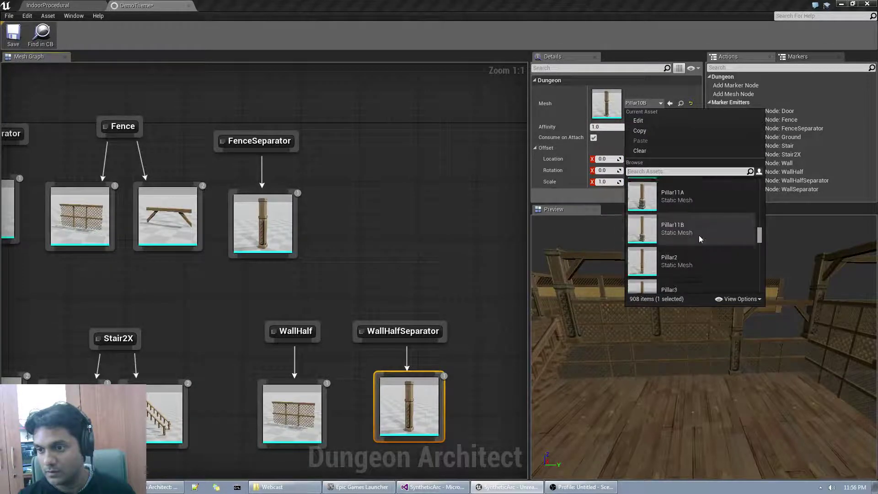
left_click(699, 240)
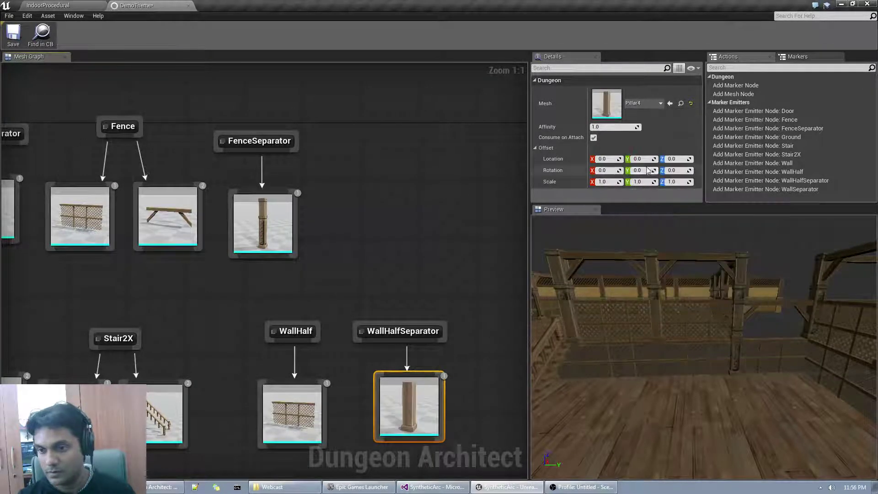
- Set the Z location offset of the Pillar4 mesh node to -200 and save the theme
left_click(681, 158)
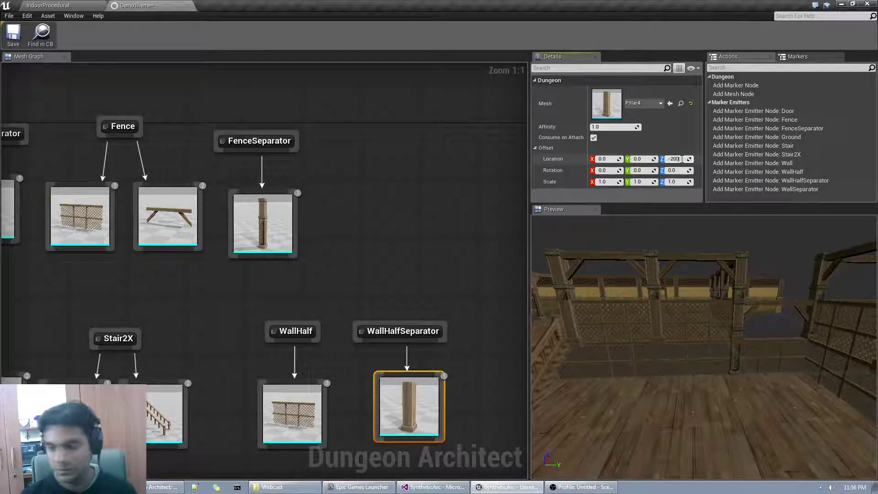
type("-200")
key("Return")
mouse_move(704, 347)
right_mouse_down()
mouse_move(824, 331)
mouse_move(704, 348)
right_mouse_up()
left_click(13, 36)
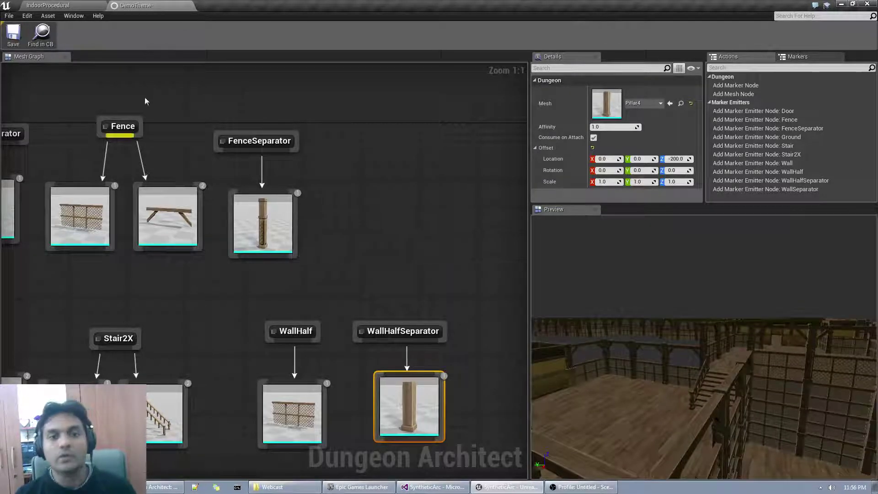
- In the IndoorProcedural level, assign DemoTheme as the Dungeon13 actor's Prop Asset and build the dungeon
right_click_drag(147, 97, 359, 110)
left_click(47, 5)
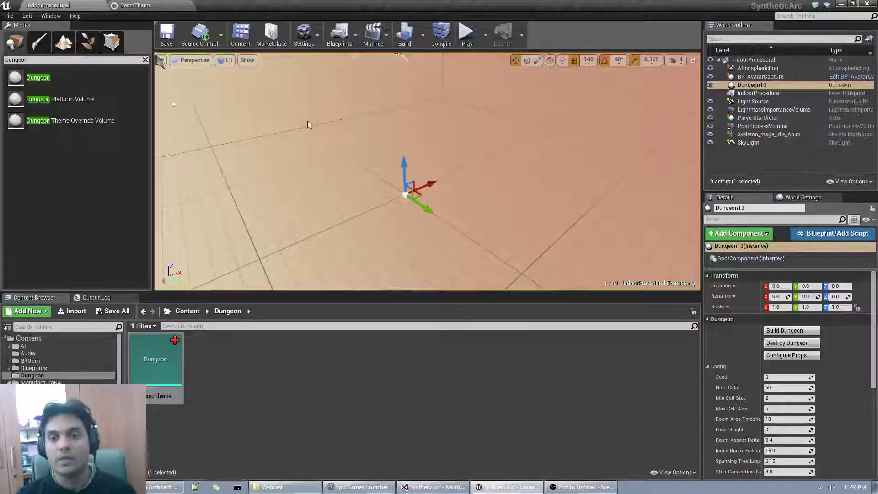
right_click_drag(307, 125, 308, 125)
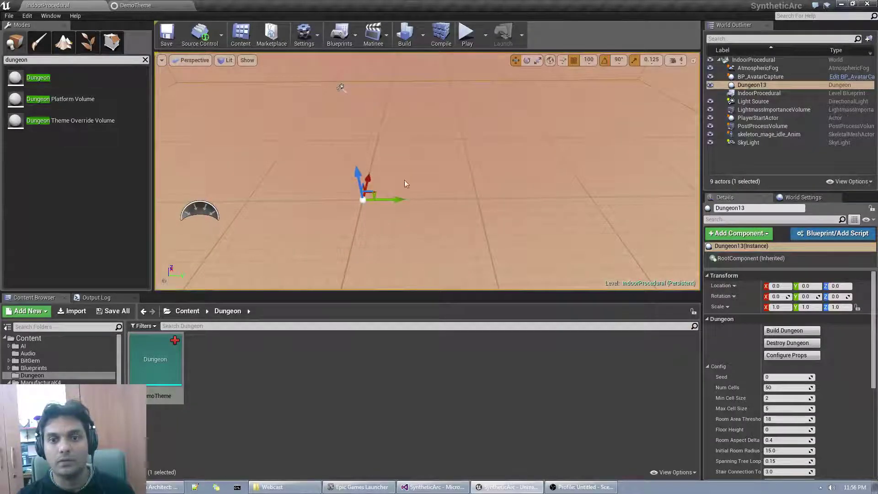
right_click_drag(405, 184, 420, 225)
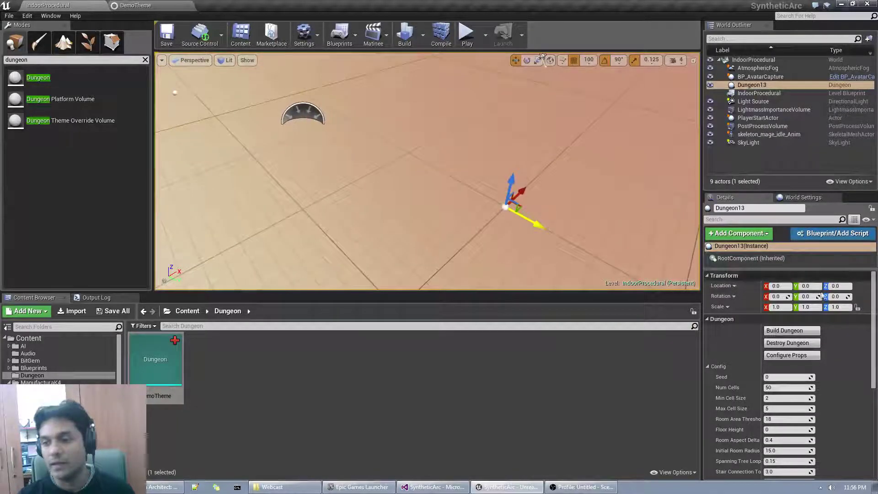
left_click(420, 224)
left_click(751, 84)
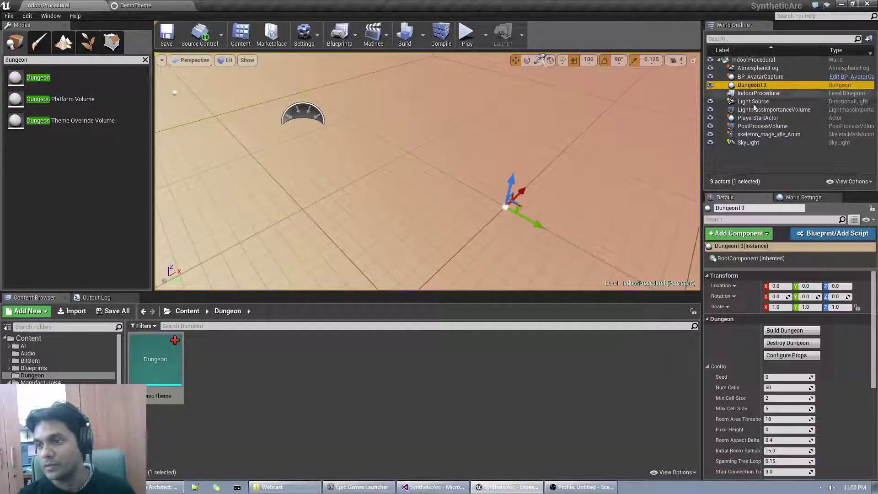
scroll(772, 401, "down", 5)
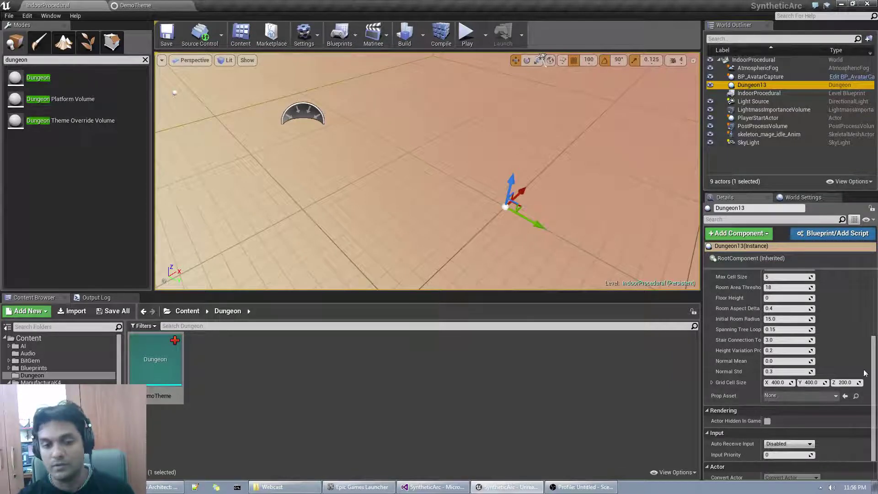
left_click(845, 395)
scroll(772, 406, "up", 5)
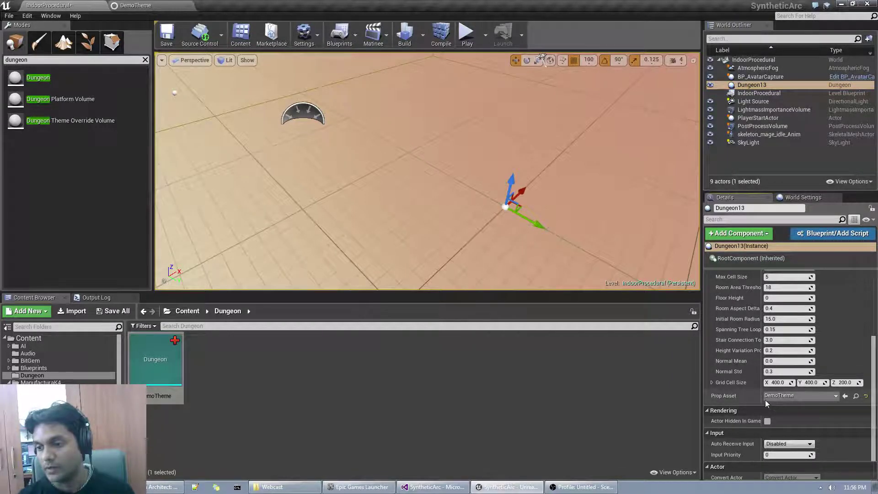
left_click(789, 331)
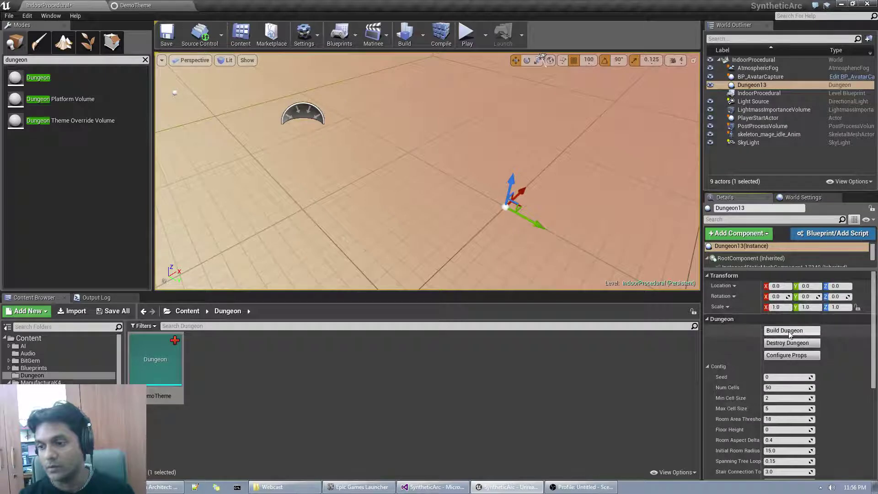
right_click_drag(427, 171, 394, 181)
- Back in the DemoTheme graph, spread the Ground and Wall nodes apart to free space between their mesh nodes
left_click(154, 5)
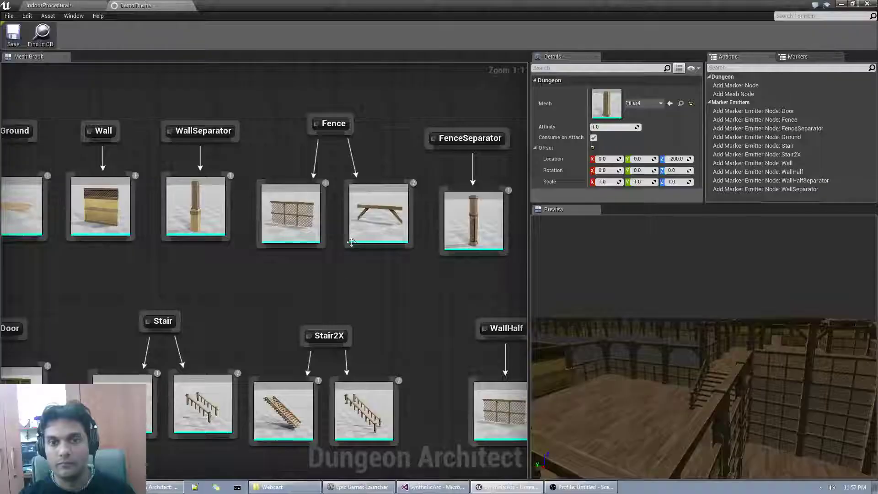
right_click_drag(352, 242, 496, 320)
right_click_drag(607, 401, 663, 351)
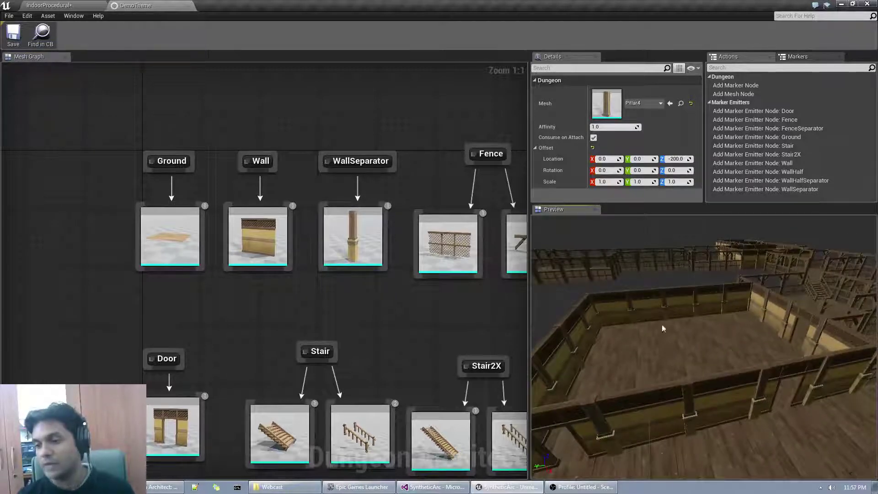
left_click_drag(181, 266, 39, 263)
left_click(273, 236)
mouse_move(273, 236)
left_mouse_down()
mouse_move(148, 228)
mouse_move(156, 235)
left_mouse_up()
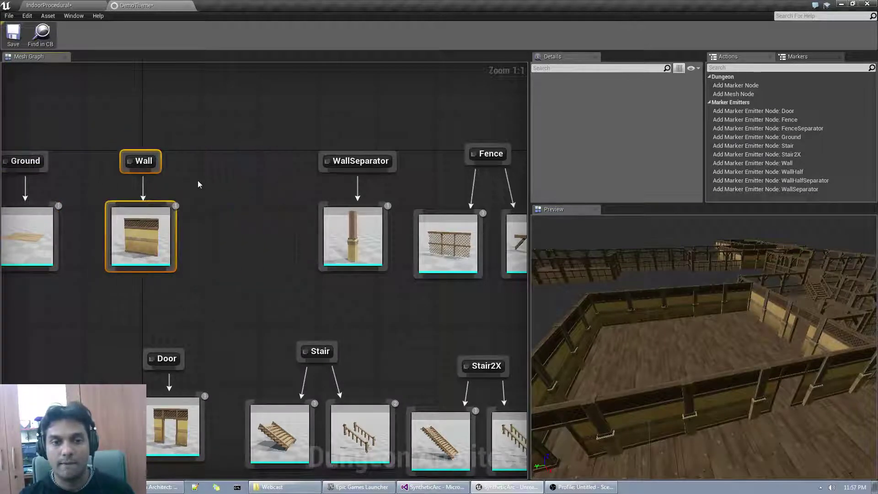
left_click(197, 179)
left_click_drag(160, 156, 234, 150)
left_click_drag(140, 235, 254, 241)
- Duplicate the Wall marker's Wall6_3 mesh node twice and line the copies up between the Ground mesh and the original
key("ctrl+c")
key("ctrl+v")
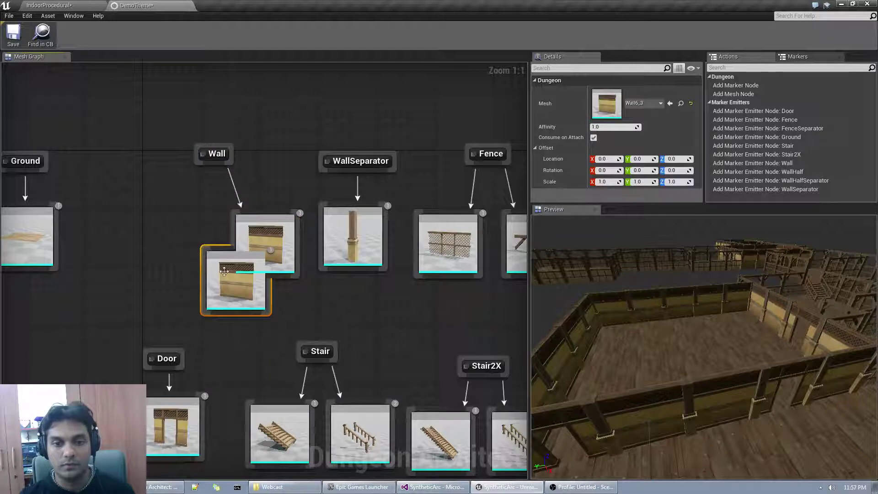
left_click_drag(223, 272, 173, 243)
key("ctrl+v")
left_click_drag(169, 305, 117, 278)
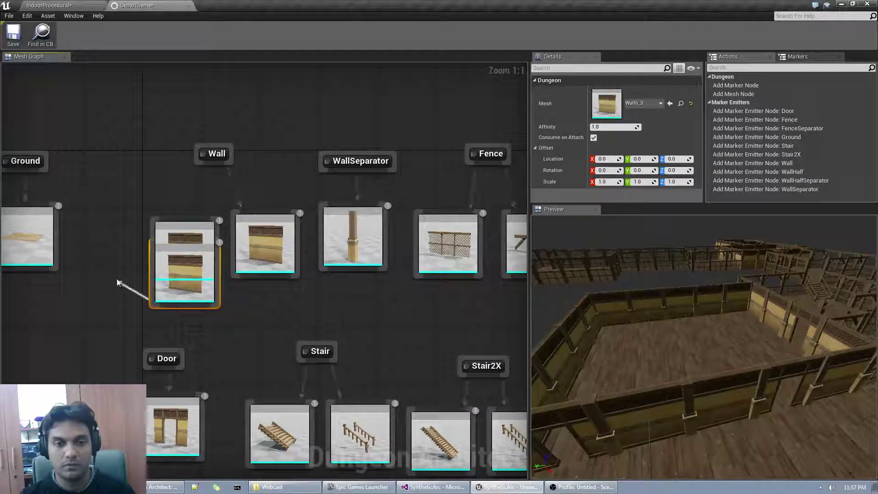
left_click_drag(192, 291, 111, 260)
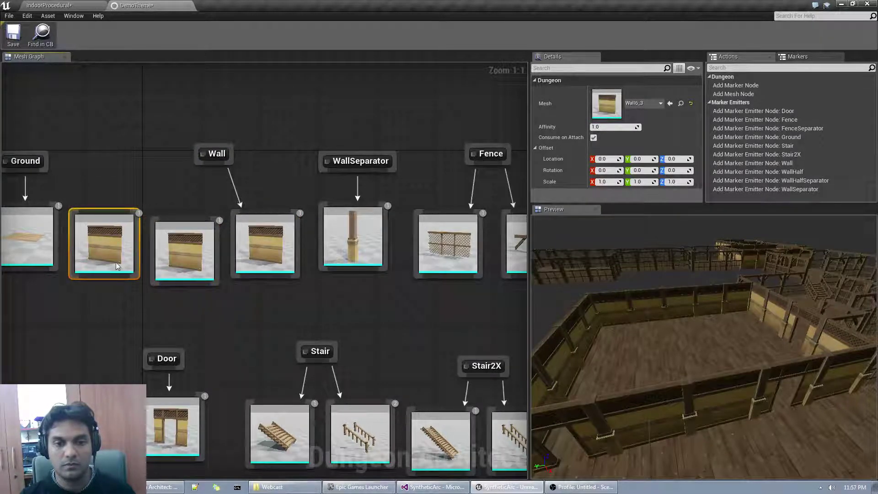
- Center the Wall marker above its three mesh nodes and link it to both copies
left_click_drag(217, 146, 188, 138)
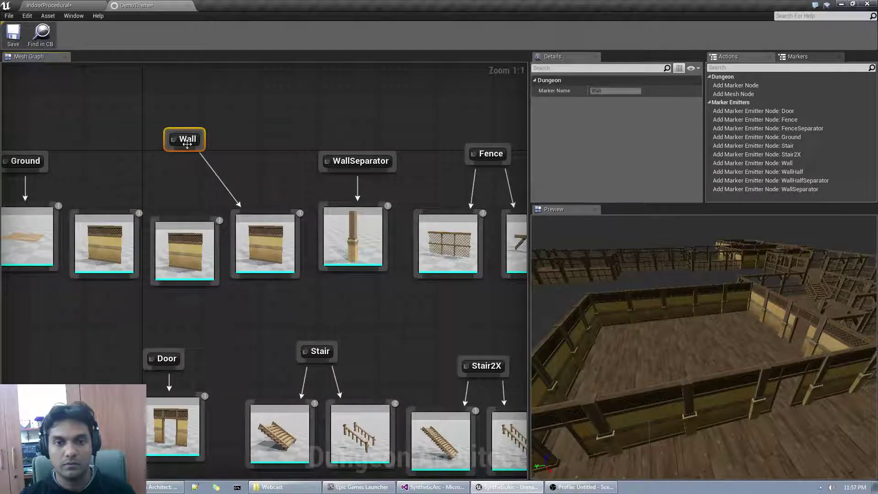
left_click_drag(134, 196, 134, 194)
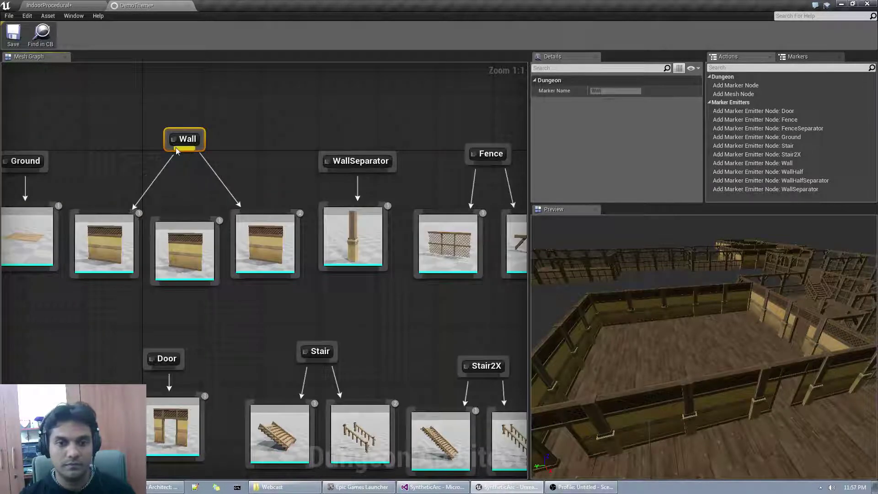
left_click_drag(185, 153, 184, 219)
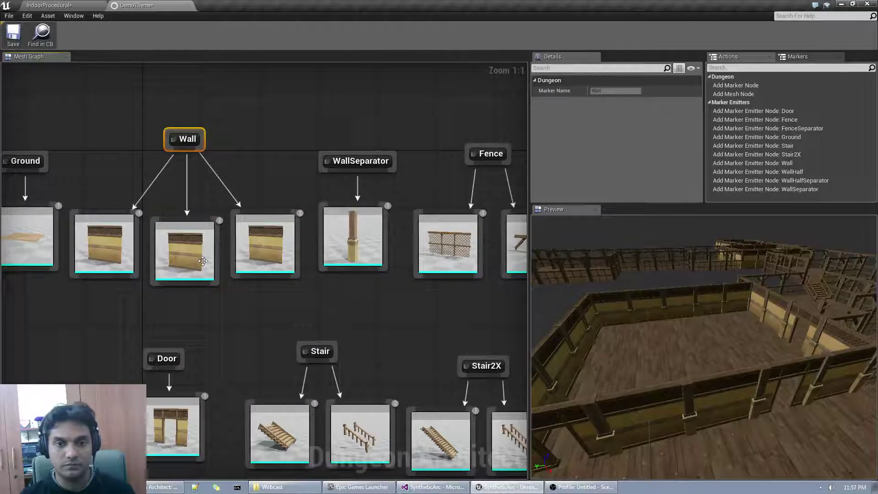
- Set the affinity of both duplicated Wall6_3 mesh nodes to 0.2
left_click(104, 256)
left_click(195, 259, "ctrl")
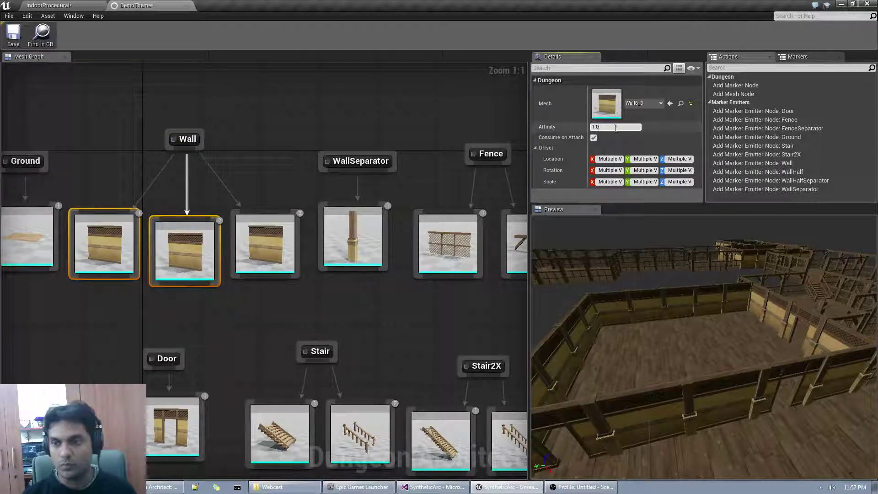
type("0.2")
key("Return")
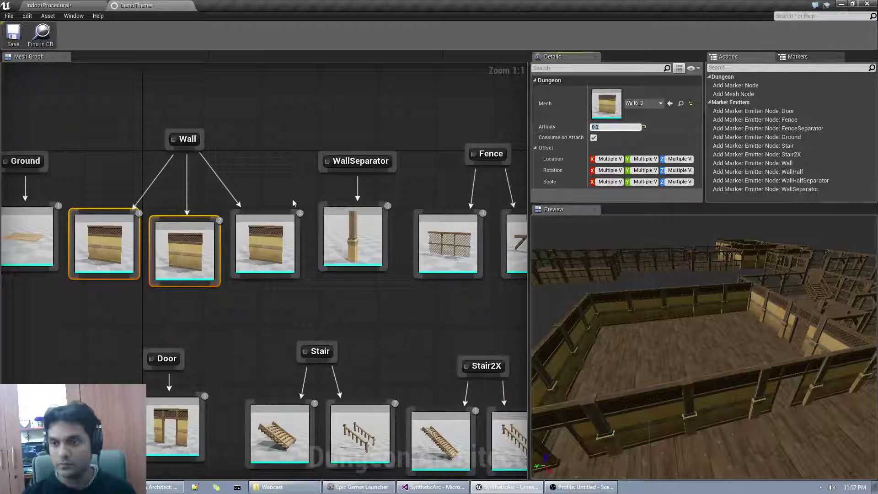
- Change the mesh of the duplicate nearest the Ground node to Wall6_1 and inspect the room's walls in the preview
left_click(87, 229)
left_click(660, 103)
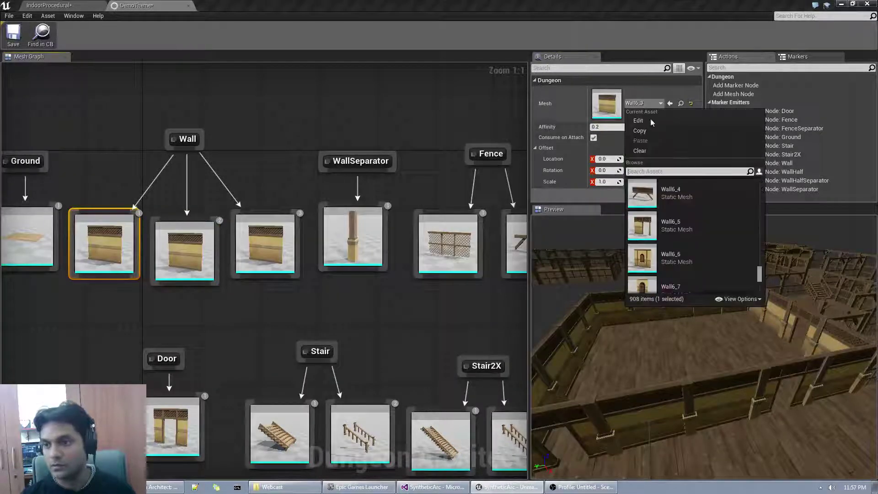
scroll(686, 223, "down", 3)
scroll(686, 223, "up", 3)
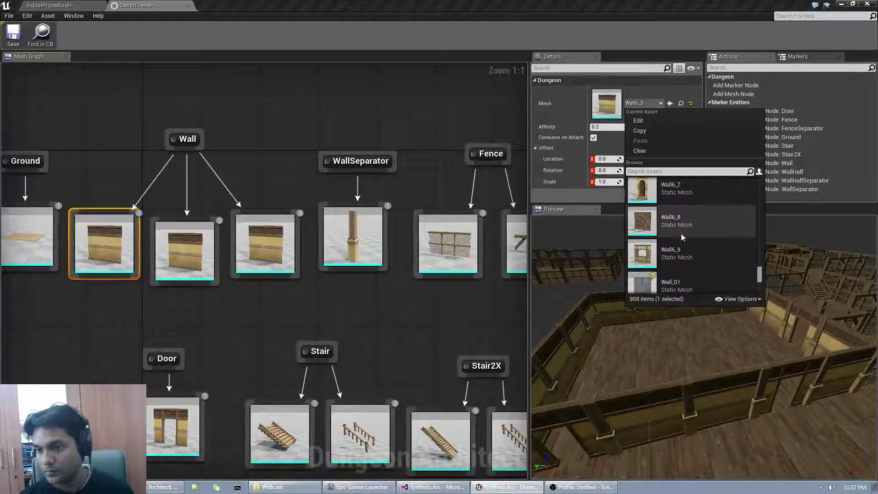
scroll(663, 243, "up", 4)
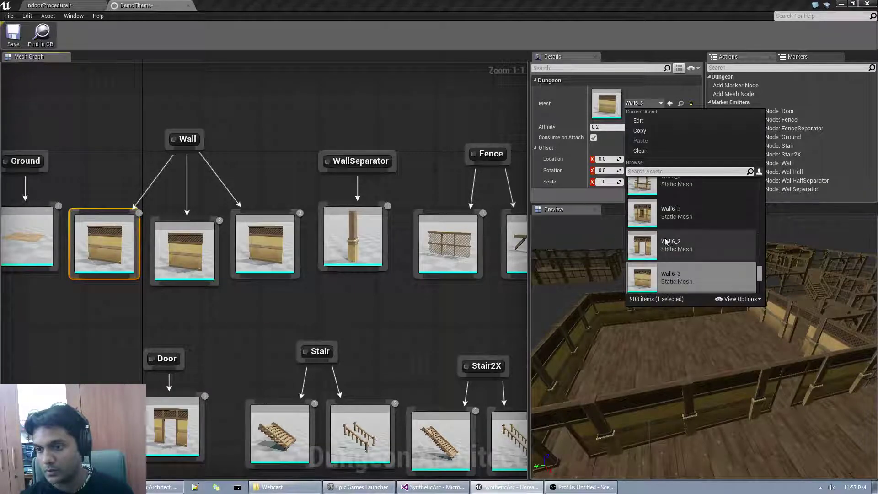
left_click(684, 251)
right_click_drag(668, 372, 641, 366)
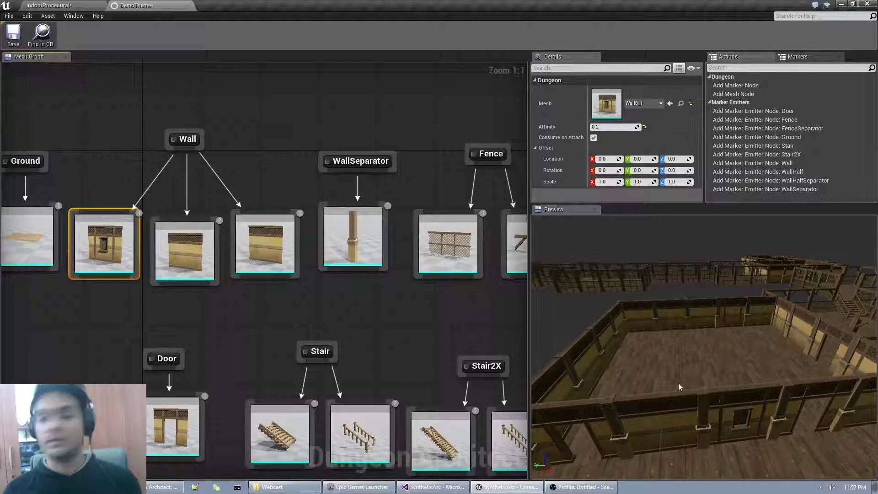
mouse_move(679, 387)
right_mouse_down()
mouse_move(661, 409)
mouse_move(743, 405)
mouse_move(686, 396)
right_mouse_up()
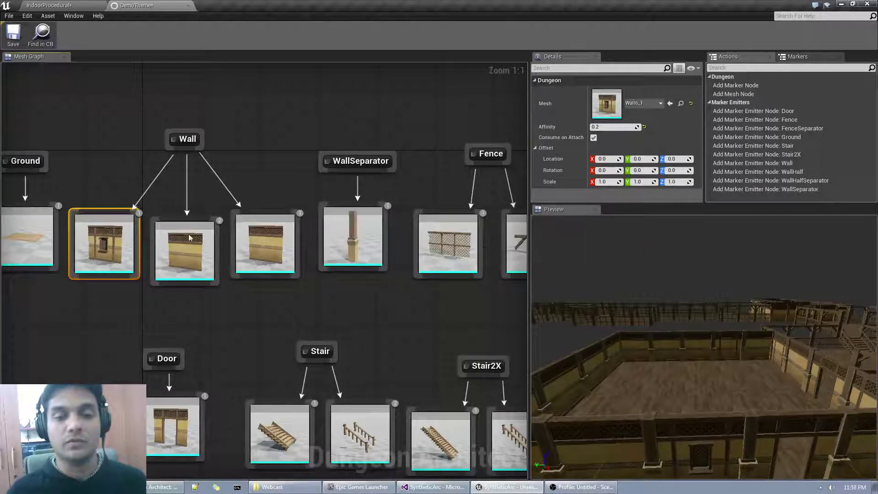
- Change the middle wall duplicate's mesh to Wall6_9, view the walls in the preview, and select the original Wall6_3 node
left_click(188, 233)
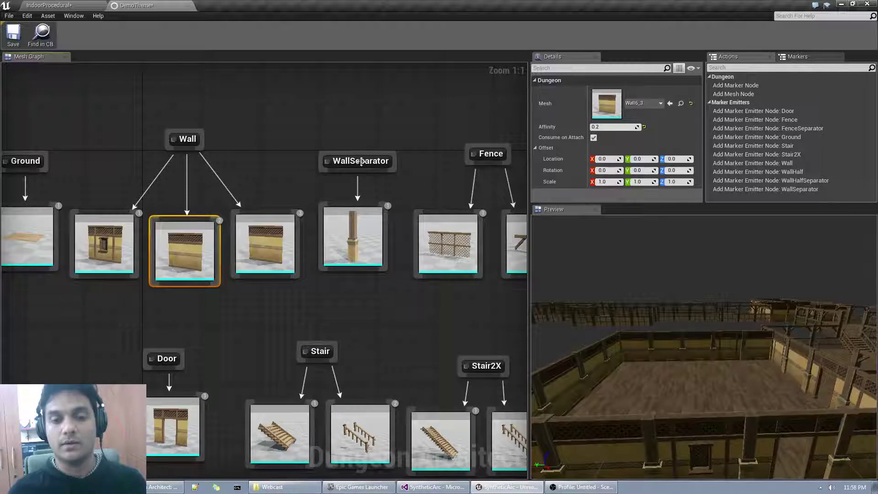
left_click(645, 103)
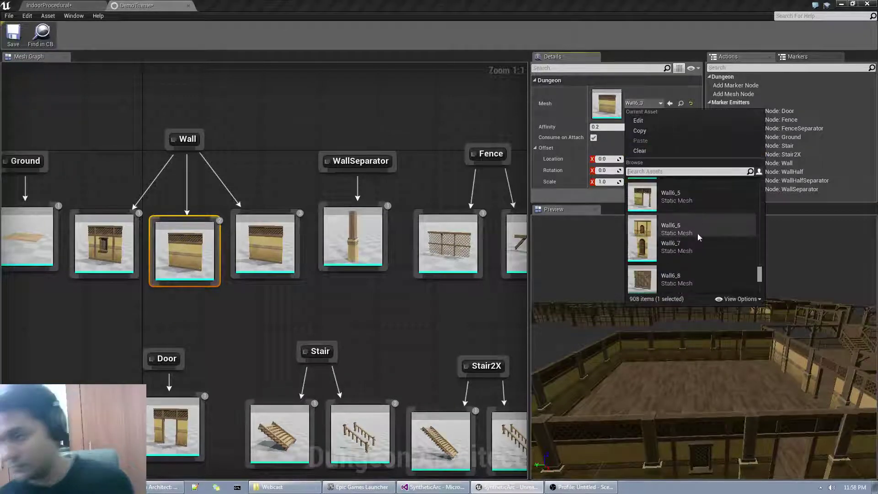
scroll(698, 233, "down", 3)
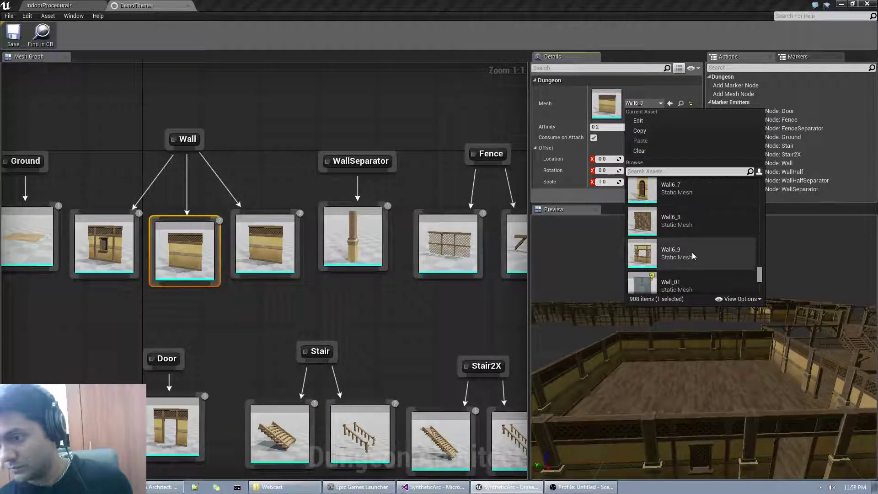
left_click(693, 254)
right_click_drag(721, 375, 871, 381)
left_click(267, 239)
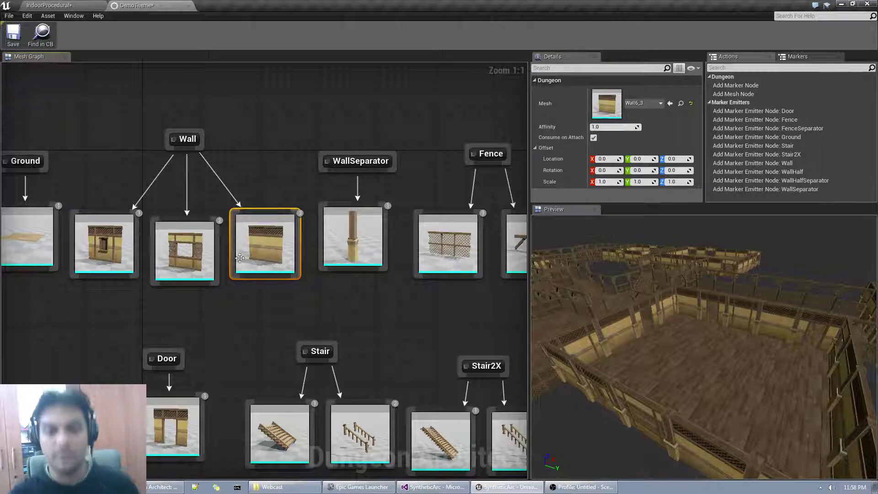
- Select the Wall6_9 mesh node, save all changes, and inspect the wall variations around the room in the preview
left_click(149, 220)
left_click(177, 254)
right_click_drag(178, 254, 143, 253)
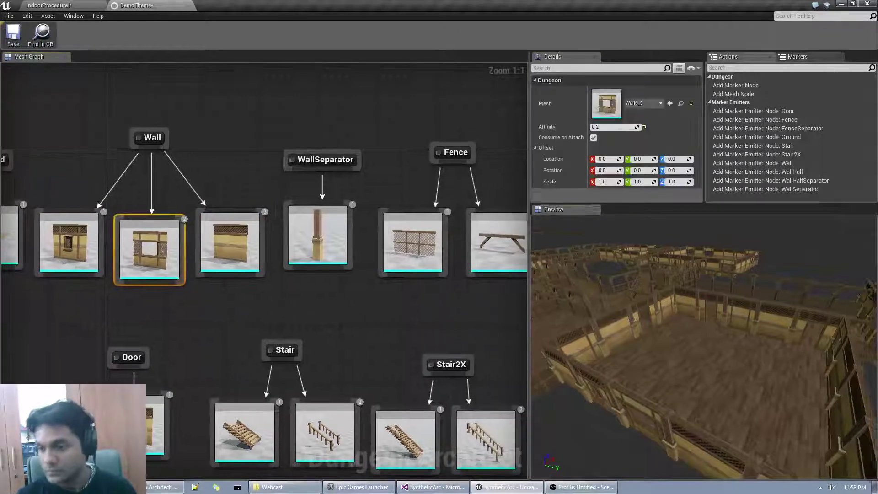
mouse_move(704, 331)
right_mouse_down()
mouse_move(663, 324)
mouse_move(714, 332)
right_mouse_up()
key("ctrl+shift+s")
right_click_drag(660, 331, 599, 353)
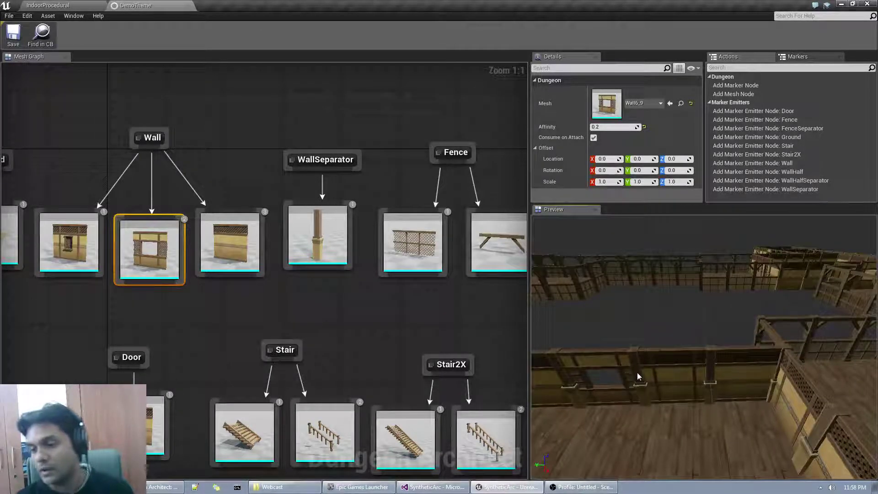
right_click_drag(637, 369, 616, 358)
- Move the Door, Stair and Stair2X markers with their mesh nodes further down to free space below the wall nodes
right_click_drag(410, 321, 392, 231)
left_click_drag(64, 239, 517, 389)
left_click_drag(289, 336, 318, 424)
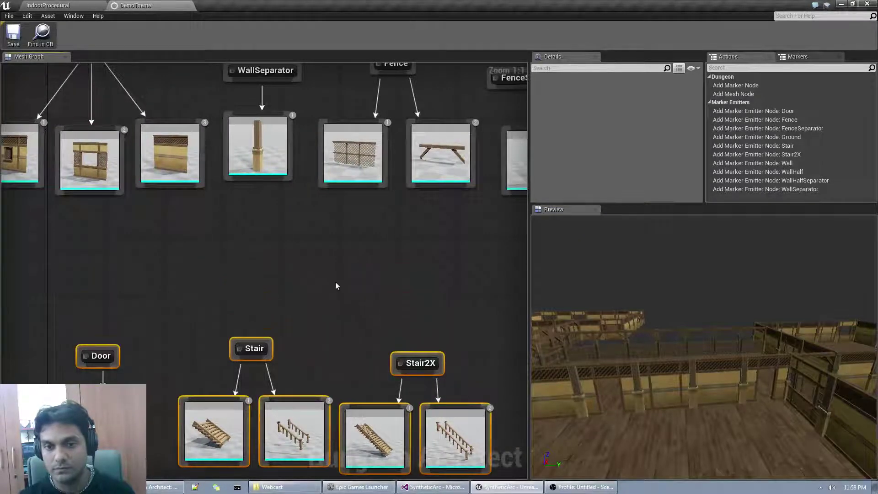
left_click(336, 283)
right_click_drag(282, 239, 462, 290)
right_click_drag(319, 266, 343, 284)
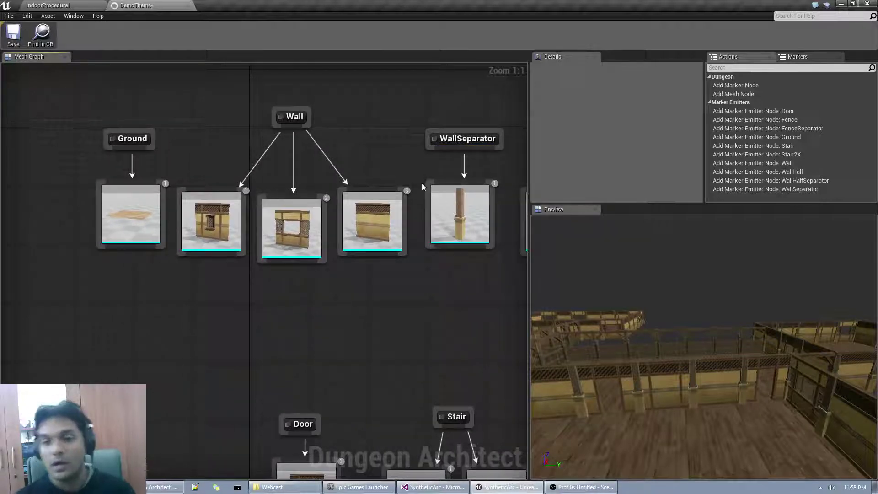
- Move the WallSeparator and Wall markers closer to the mesh nodes beneath them
left_click(458, 132)
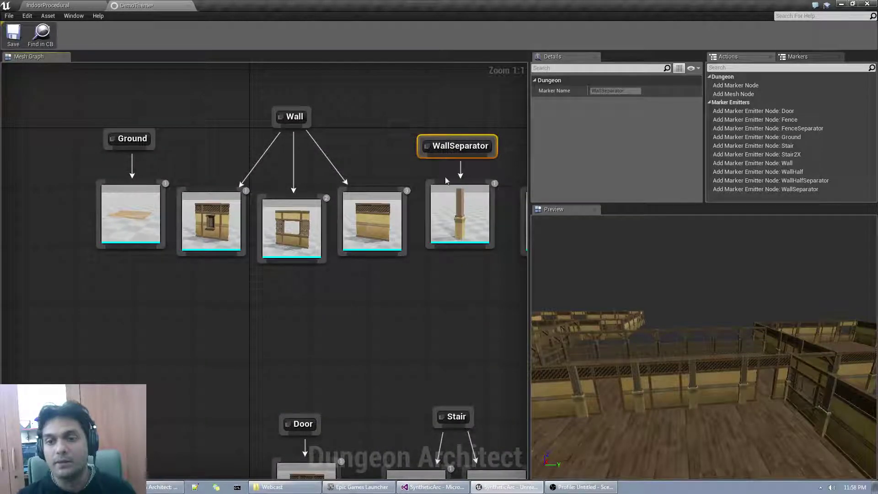
mouse_move(429, 231)
right_mouse_down()
mouse_move(371, 243)
mouse_move(380, 303)
right_mouse_up()
scroll(380, 304, "down", 4)
scroll(437, 314, "up", 4)
right_click_drag(437, 314, 333, 305)
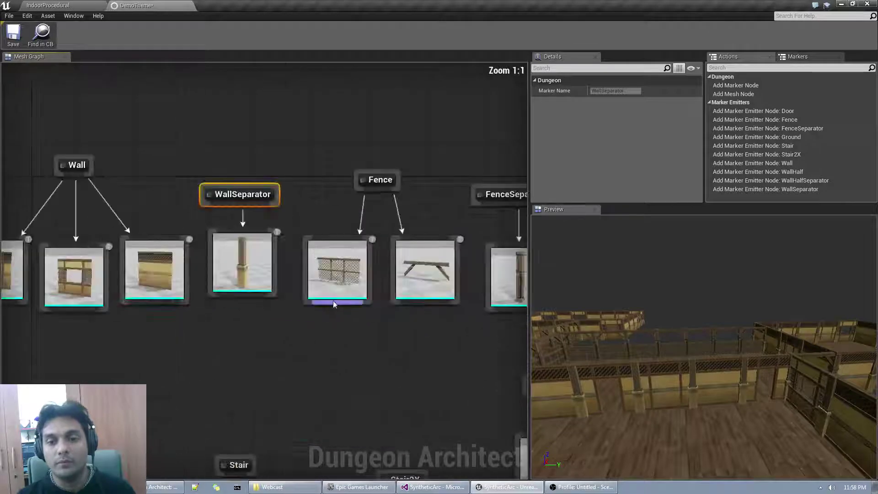
right_click_drag(272, 270, 352, 304)
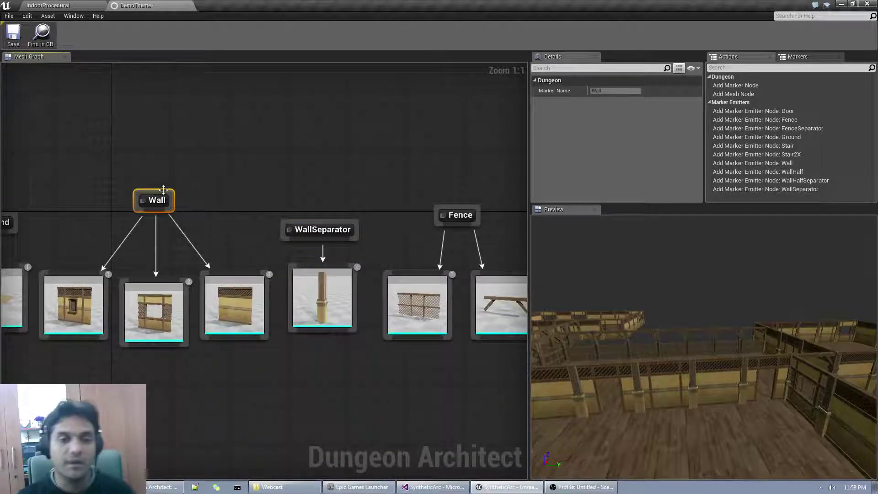
left_click_drag(173, 196, 180, 216)
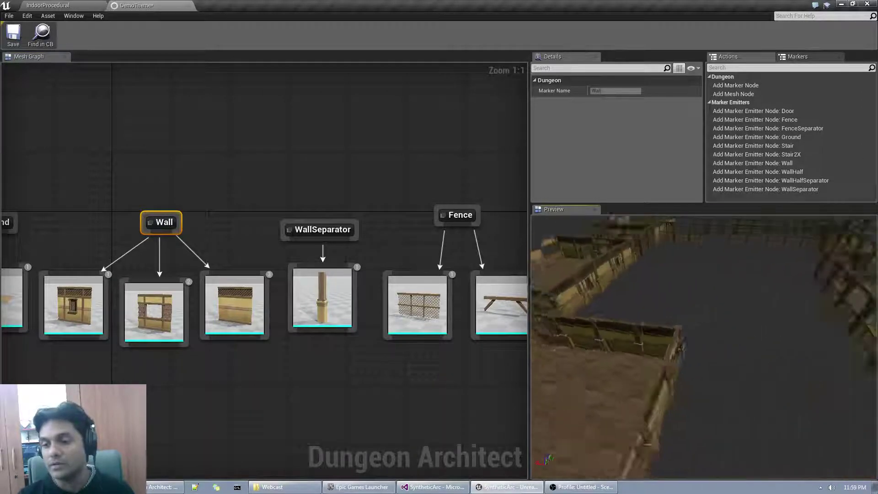
- Examine the dungeon's walls and the pillars between them in the preview, comparing them with the WallSeparator nodes
right_click_drag(746, 297, 782, 306)
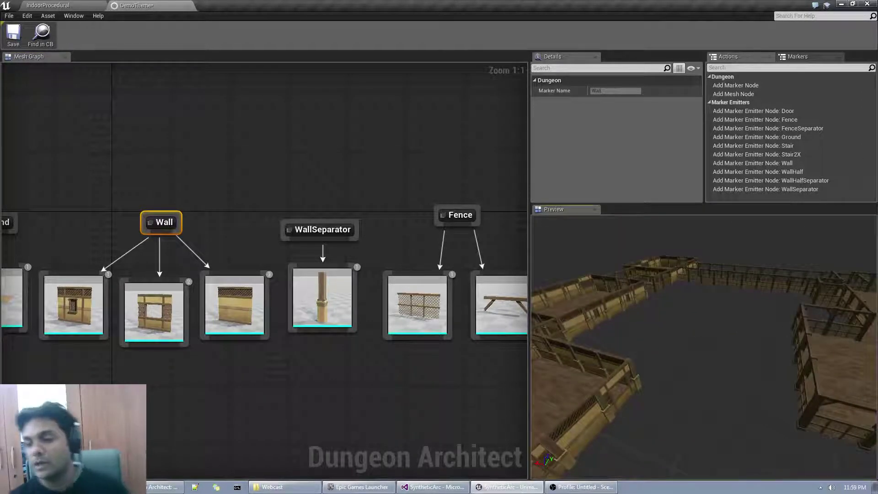
right_click_drag(708, 343, 615, 344)
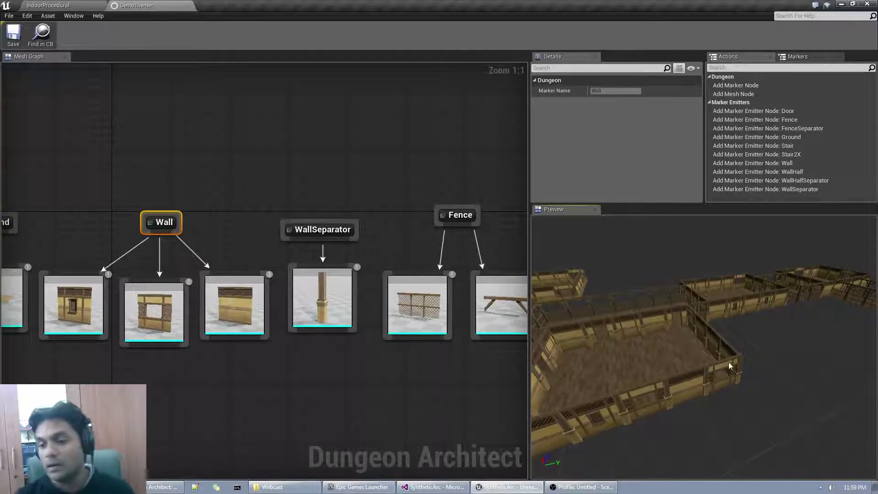
left_click_drag(711, 362, 710, 362)
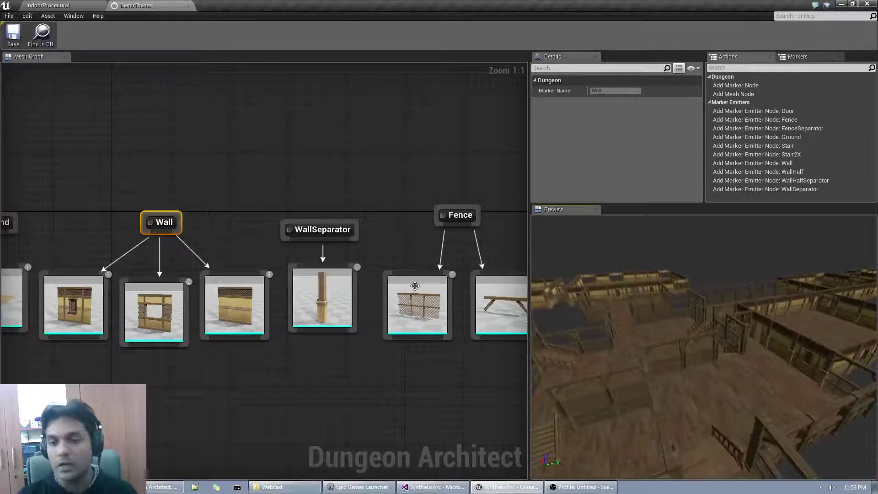
right_click_drag(274, 193, 335, 140)
left_click(309, 382)
right_click_drag(392, 342, 369, 318)
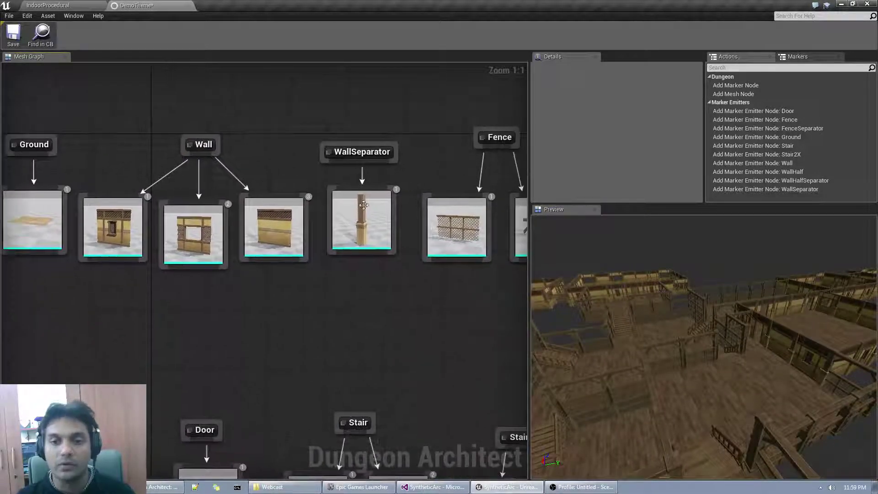
left_click_drag(575, 337, 575, 337)
left_click_drag(700, 382, 700, 382)
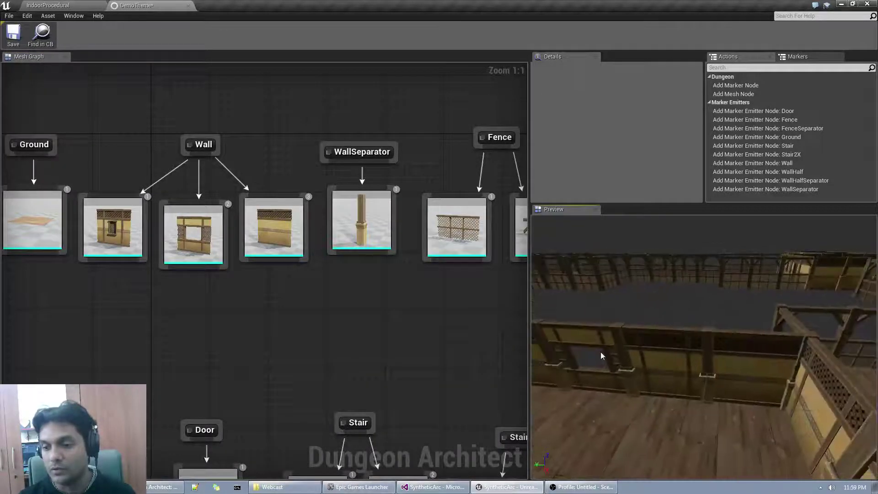
- Add a marker node named PillarDecoration and place it in the free space below the wall mesh nodes
right_click(87, 305)
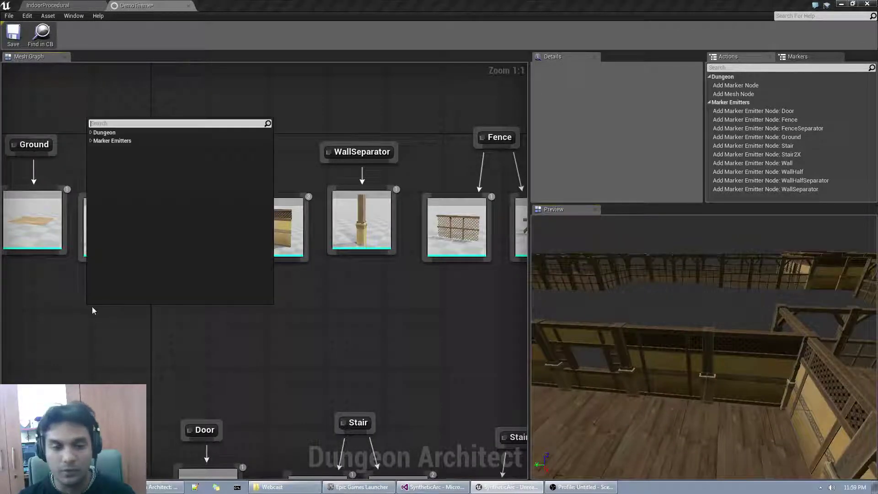
left_click(105, 133)
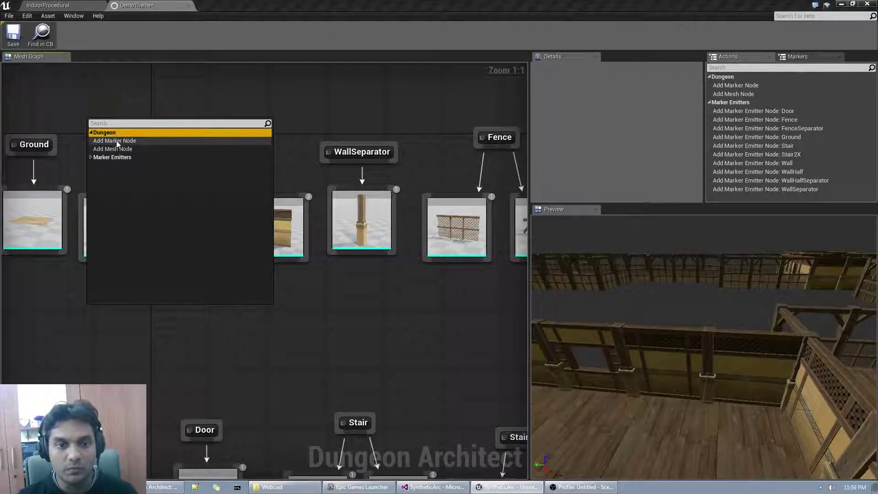
left_click(116, 142)
double_click(112, 311)
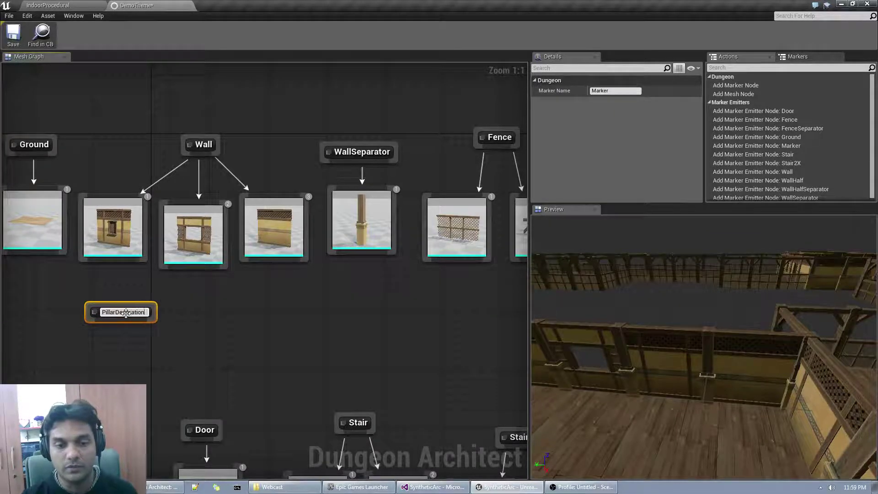
key("Return")
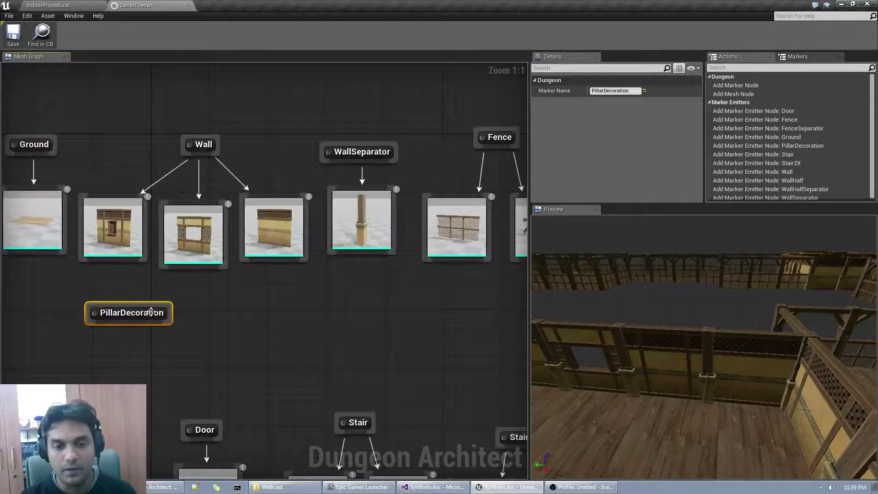
left_click_drag(151, 313, 114, 334)
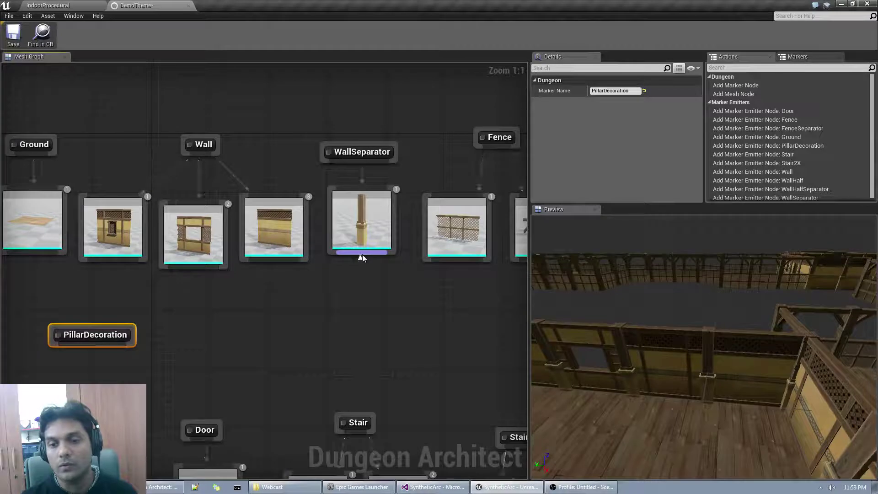
- Attach a PillarDecoration marker emitter to the WallSeparator's pillar mesh node and center it below that node
left_click_drag(365, 280, 359, 277)
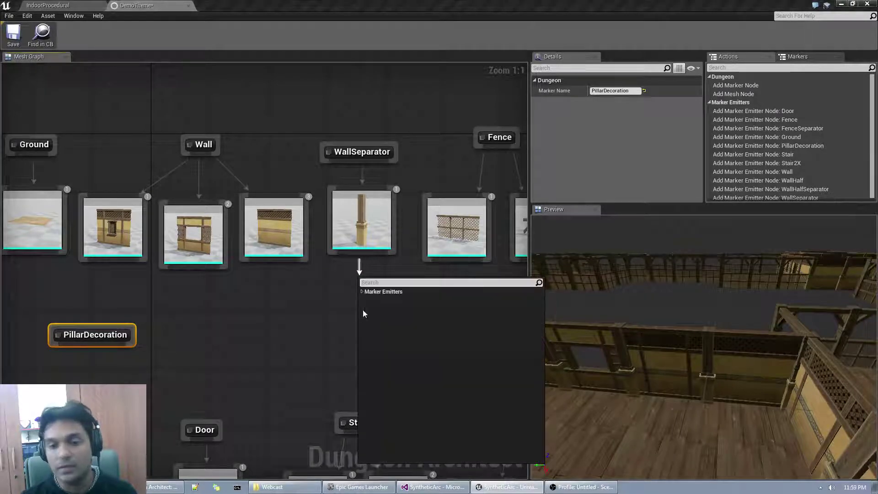
left_click(385, 294)
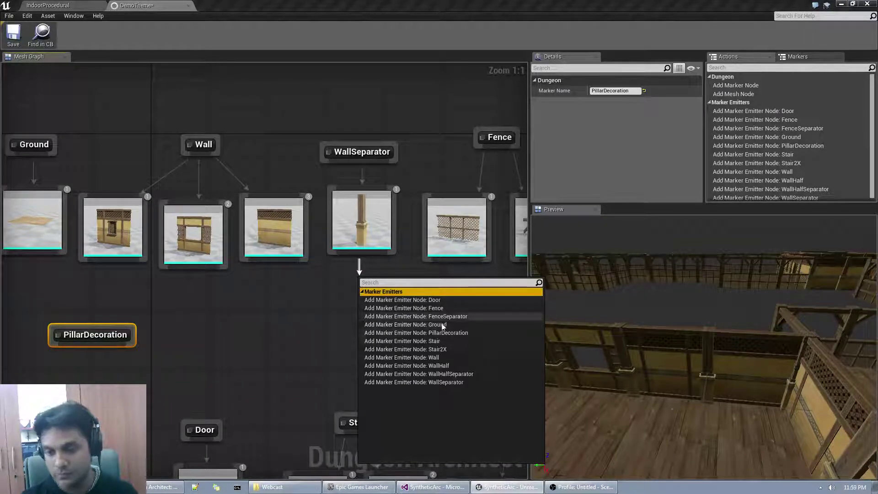
left_click(449, 332)
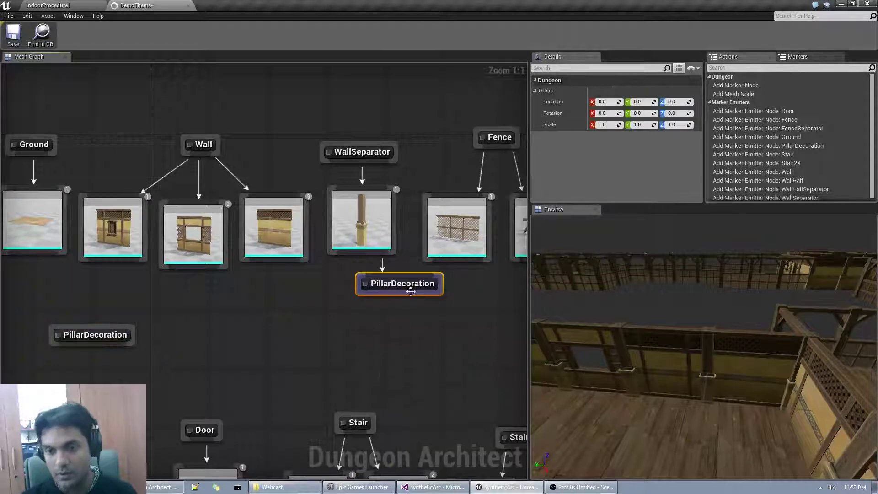
left_click_drag(411, 291, 374, 306)
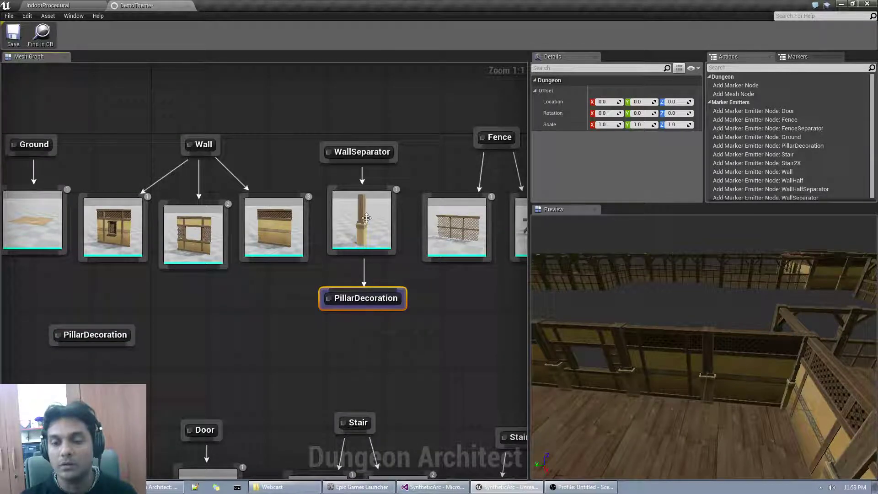
left_click(358, 205)
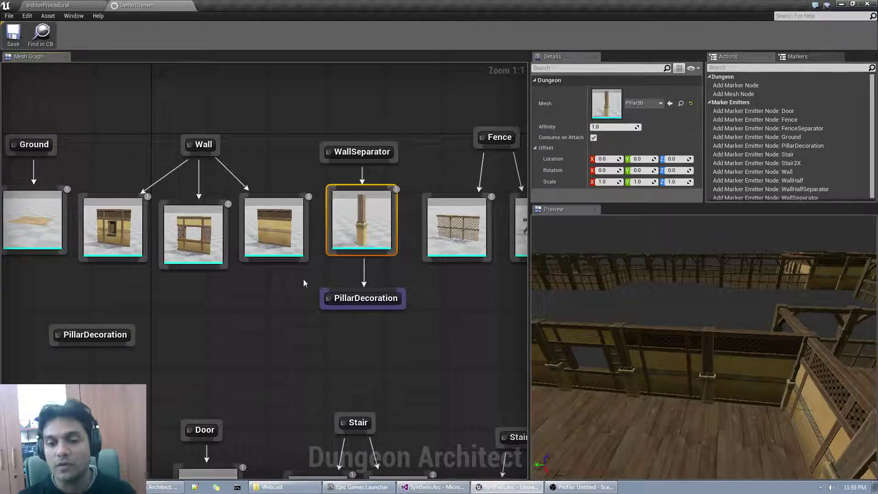
left_click_drag(304, 288, 435, 318)
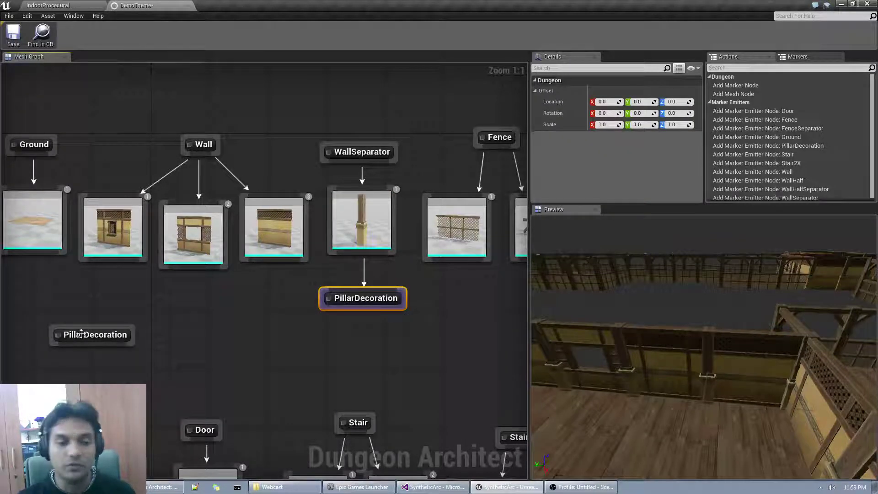
- Add a mesh node linked to the PillarDecoration marker and position it beneath the marker
mouse_move(31, 307)
left_mouse_down()
mouse_move(161, 396)
mouse_move(132, 372)
left_mouse_up()
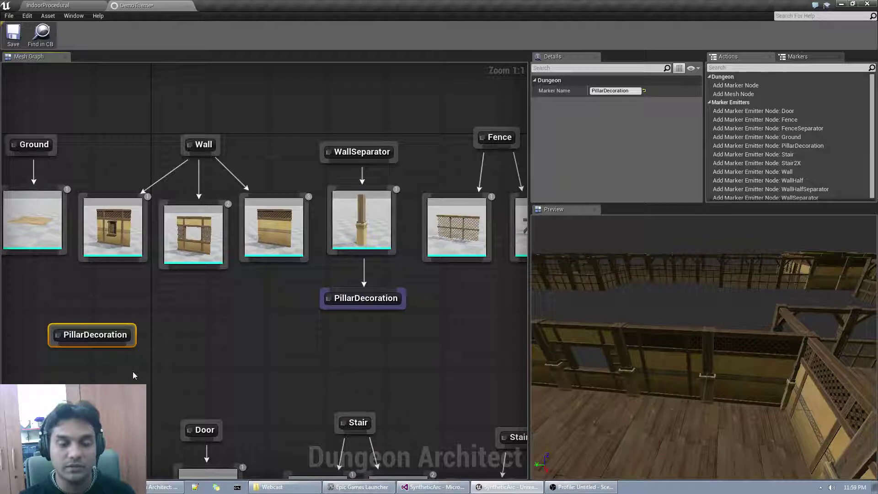
left_click_drag(97, 345, 91, 374)
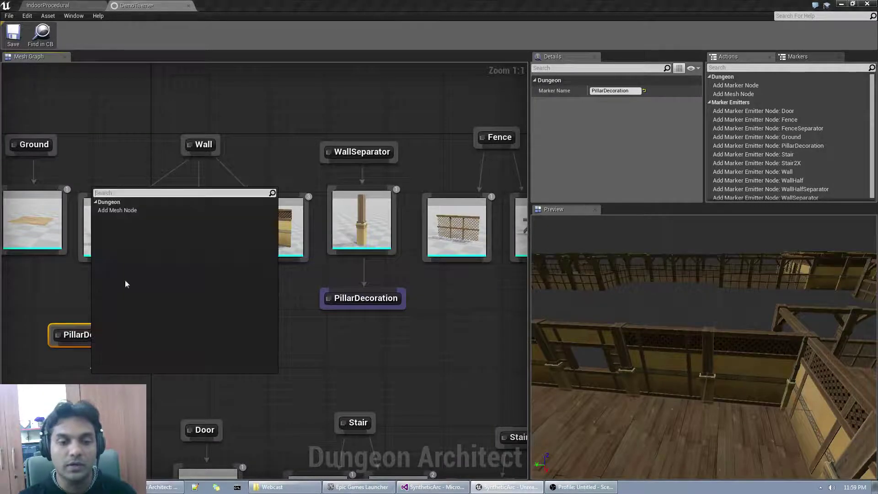
left_click(125, 211)
left_click_drag(144, 412, 115, 412)
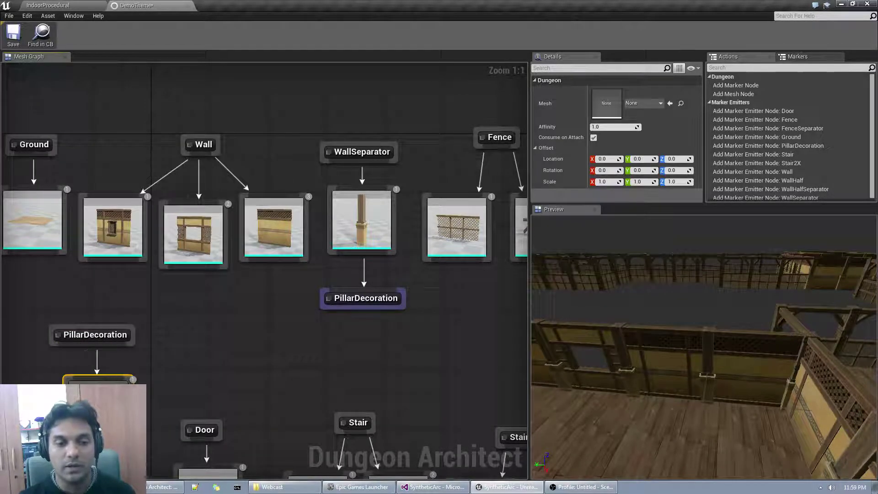
left_click(363, 222)
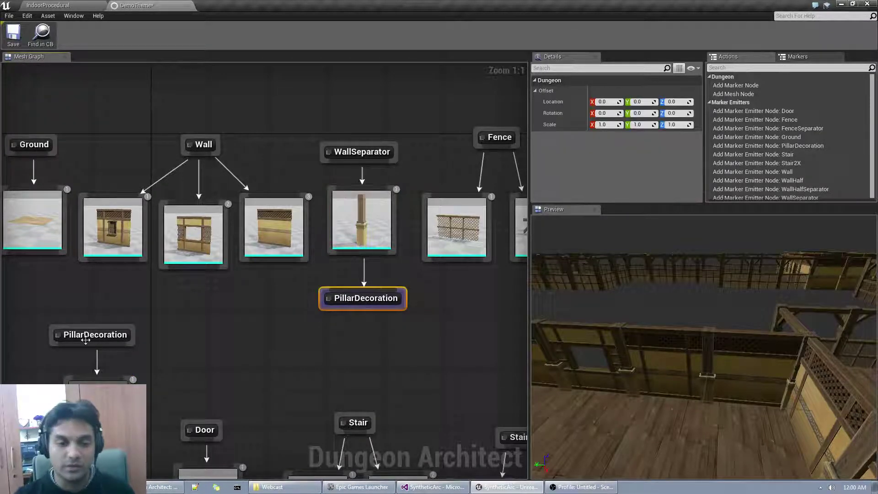
left_click(91, 380)
left_click_drag(92, 380, 77, 373)
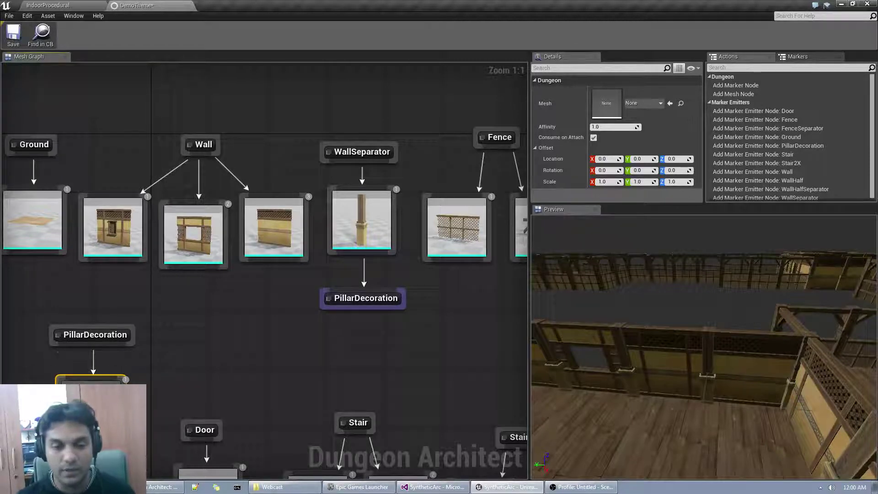
- Set the PillarDecoration mesh to Chandelier6 and inspect its placement on the pillars in the preview
left_click(639, 104)
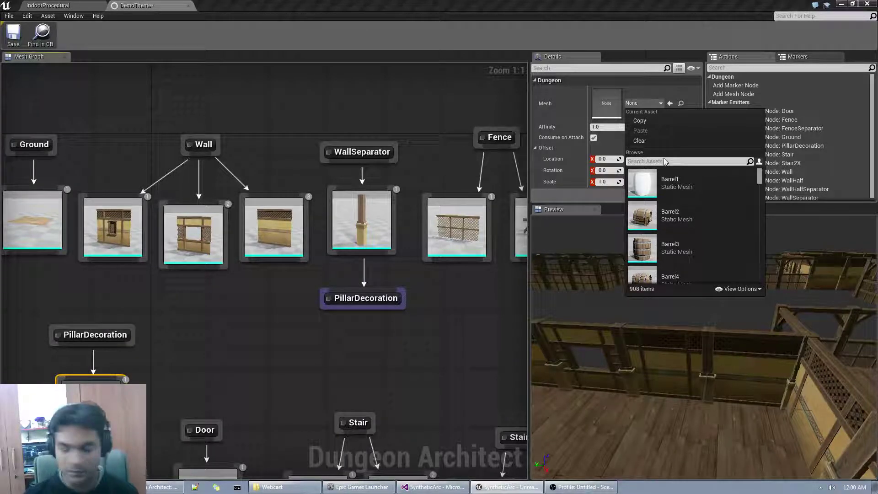
type("chand")
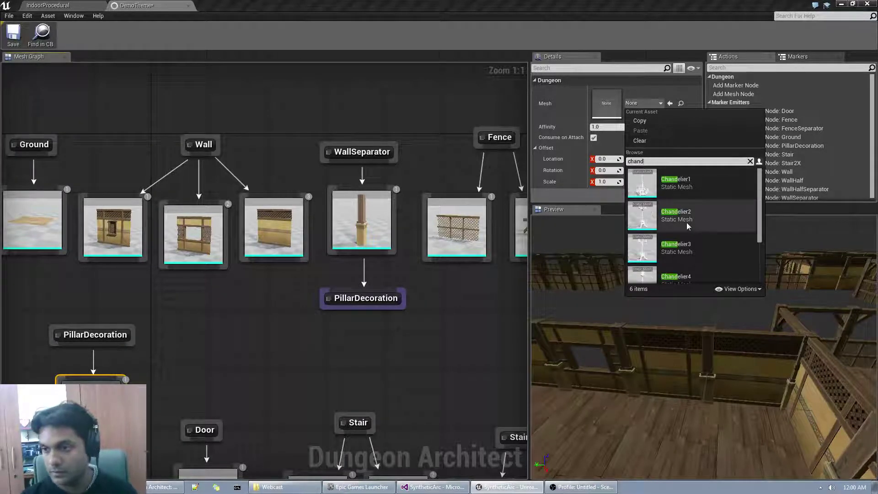
left_click(677, 271)
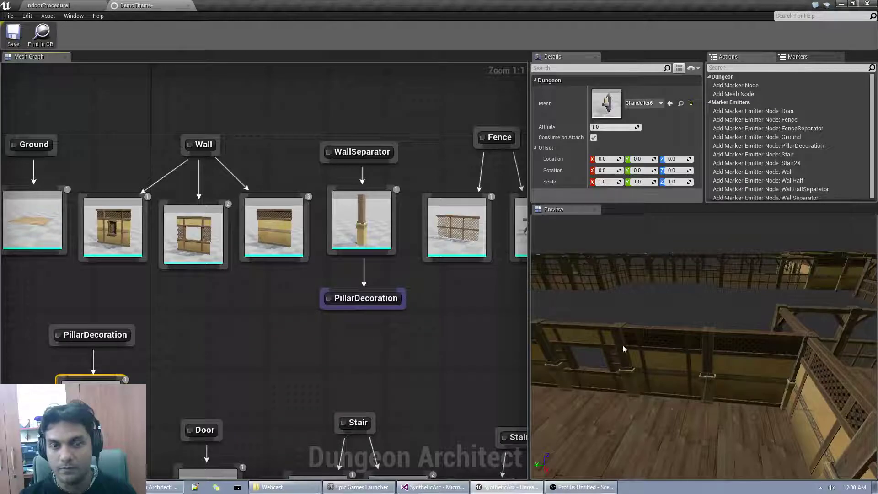
right_click_drag(623, 349, 708, 423)
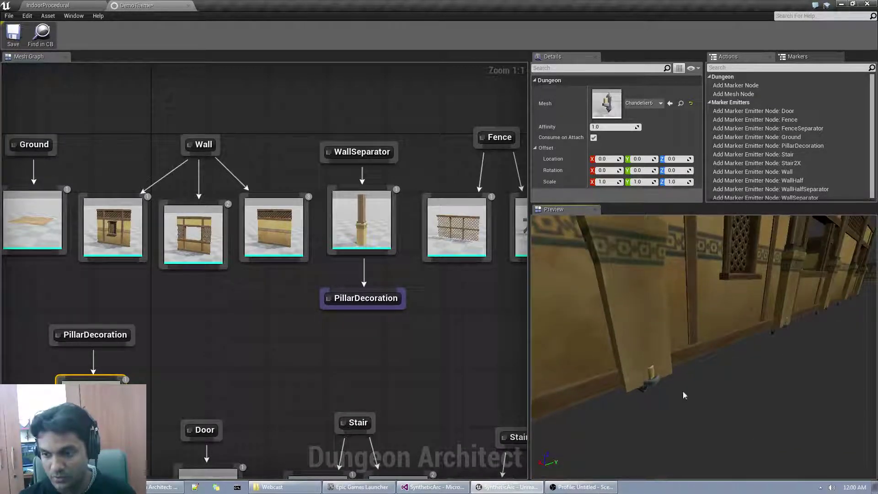
right_click_drag(685, 395, 652, 389)
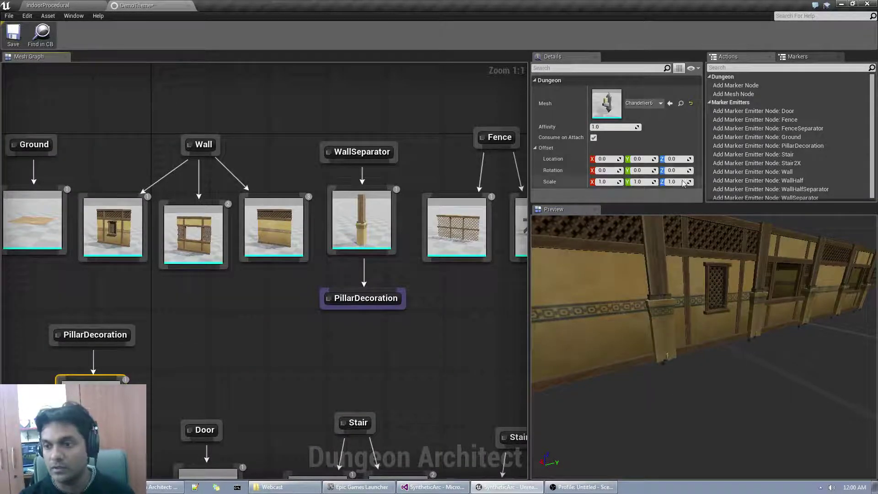
- Set the Chandelier6 mesh node's offset scale to 2.0 on the X, Y and Z axes
left_click(673, 170)
left_click(675, 159)
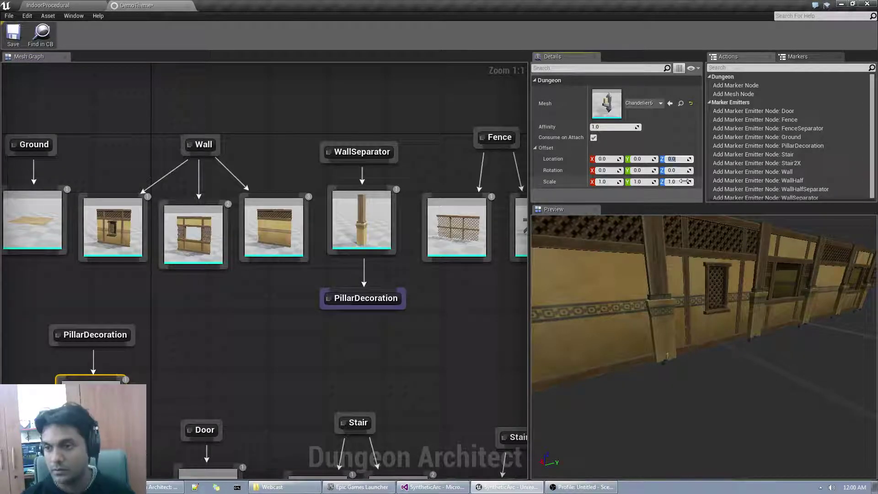
key("Tab")
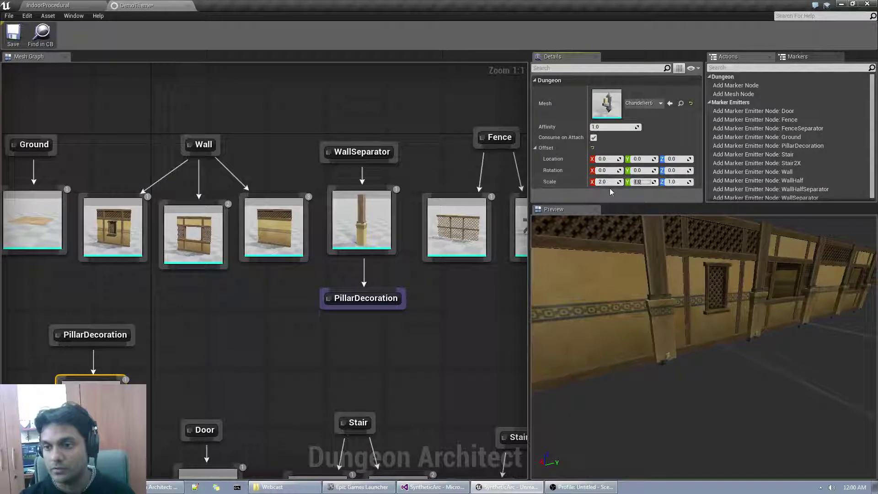
type("2")
key("Tab")
type("2")
key("Return")
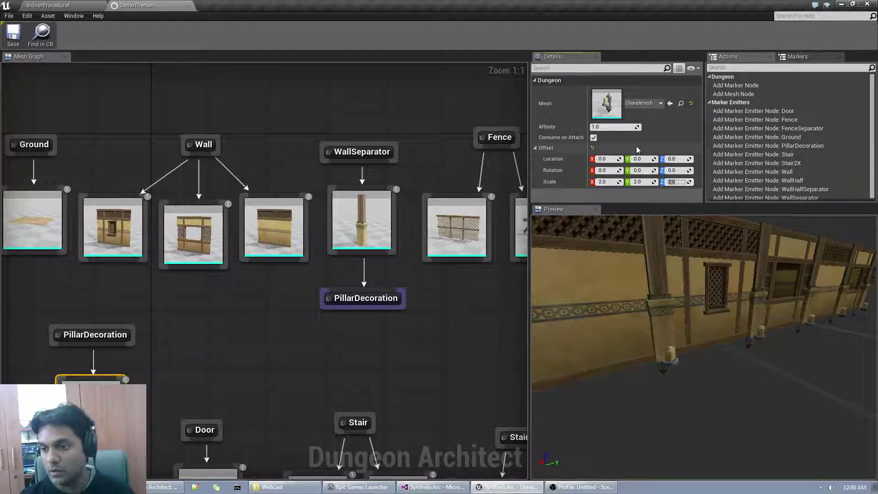
- Raise the Chandelier6 mesh with a Z location offset of 250 and rotate it 180 degrees about Z
left_click(675, 158)
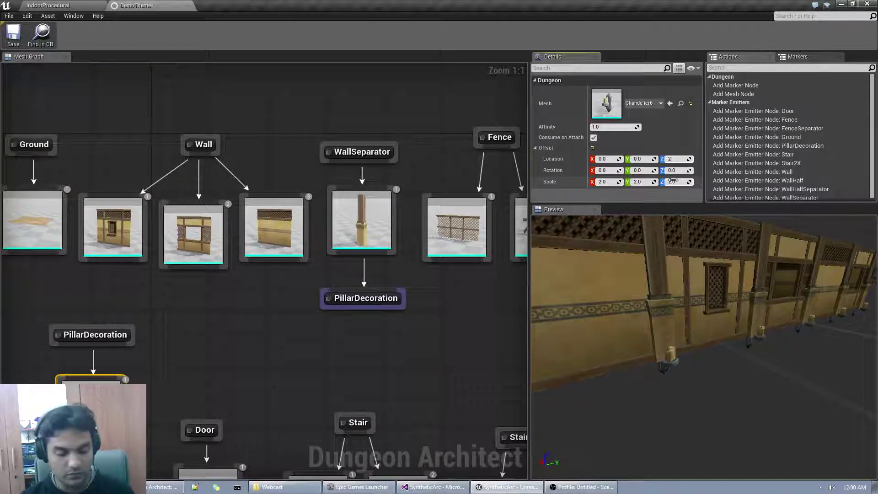
key("Return")
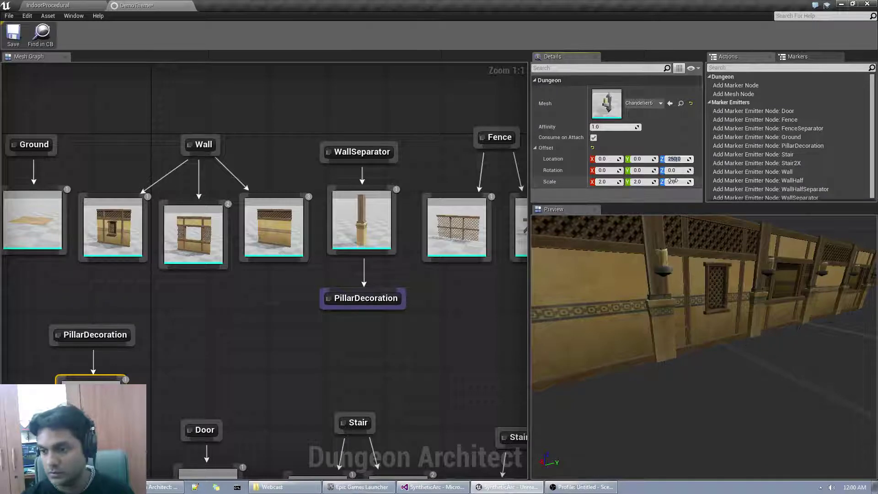
type("180")
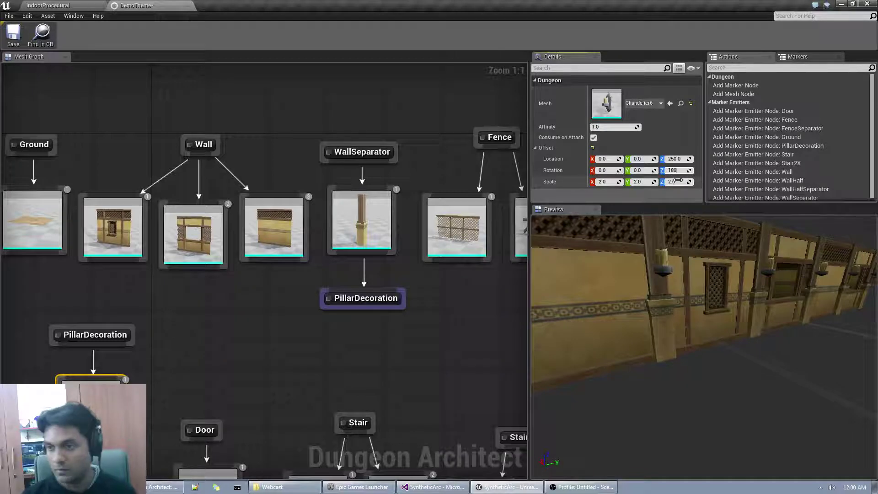
key("Return")
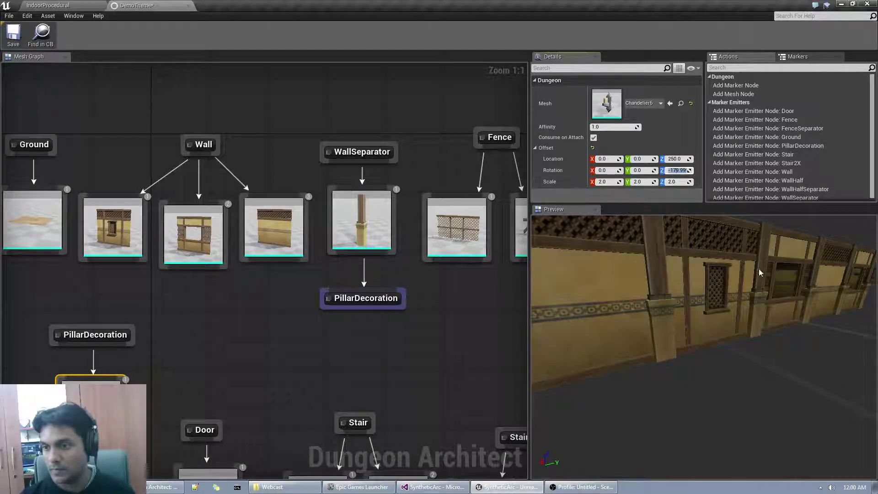
- Try a Y location offset of 30 for the chandelier mesh, then replace it with -20
right_click_drag(760, 270, 743, 293)
left_click(647, 159)
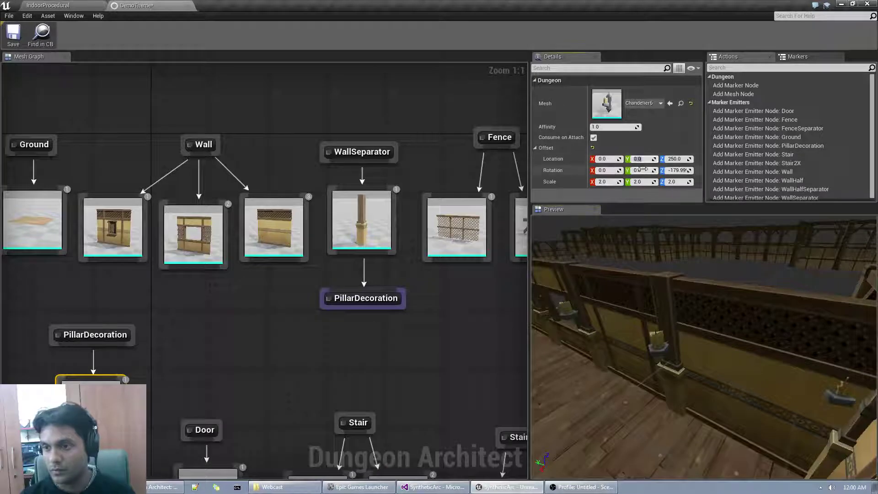
key("Return")
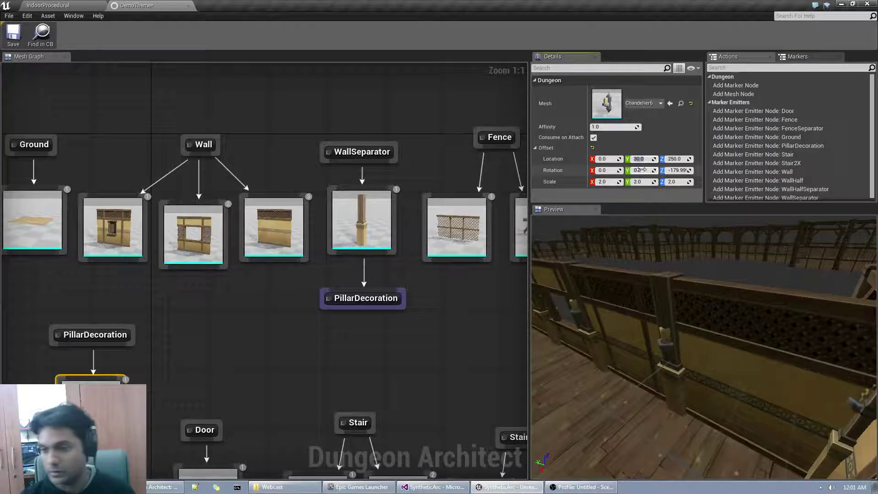
type("-20")
key("Return")
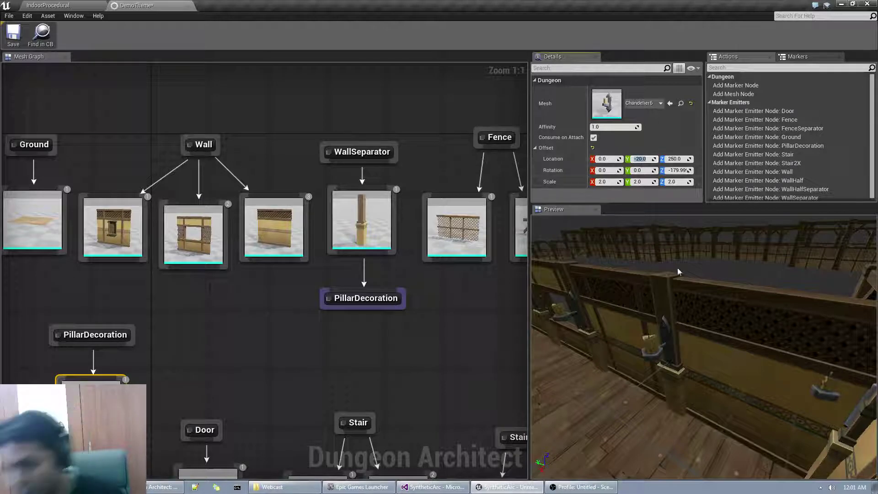
- Set the chandelier mesh node's affinity to 0.5, save the theme and inspect the distribution on the pillars in the preview
right_click_drag(678, 271, 841, 338)
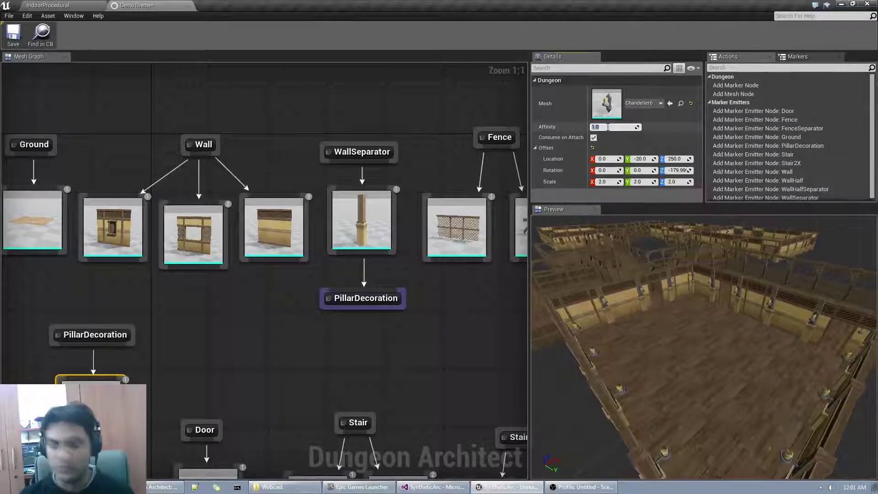
type("0.5")
key("Return")
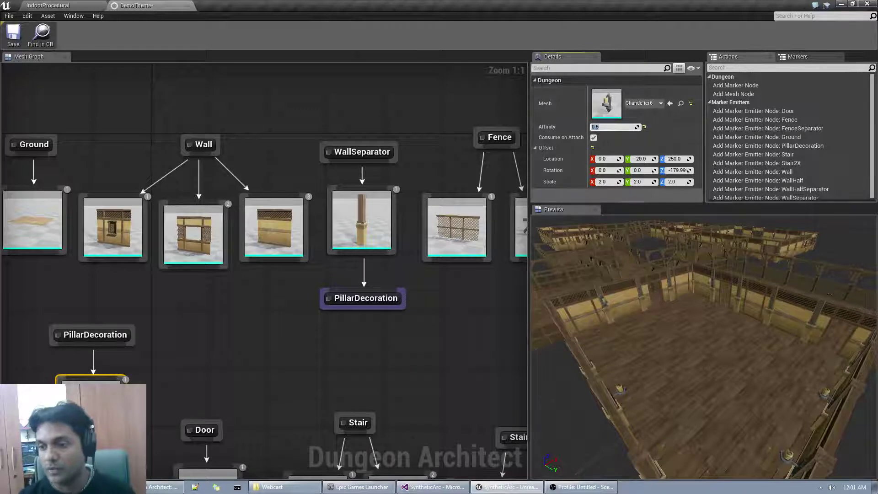
right_click_drag(692, 229, 801, 339)
key("ctrl+s")
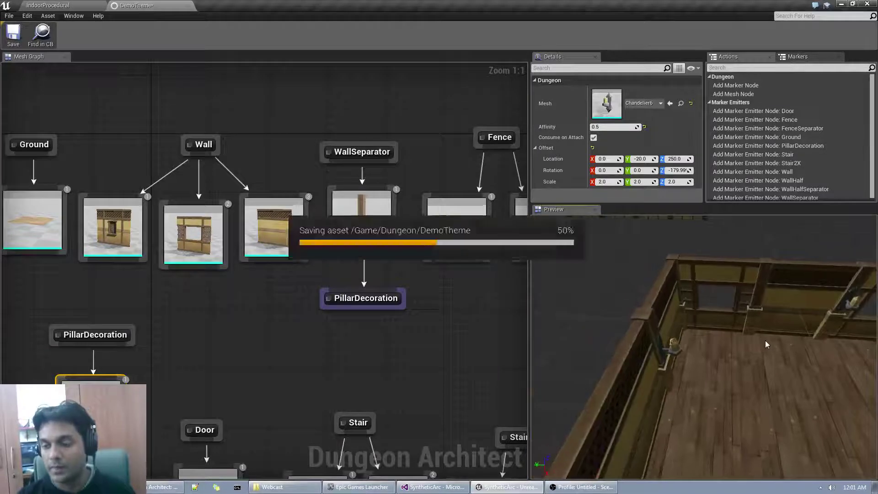
right_click_drag(752, 363, 616, 410)
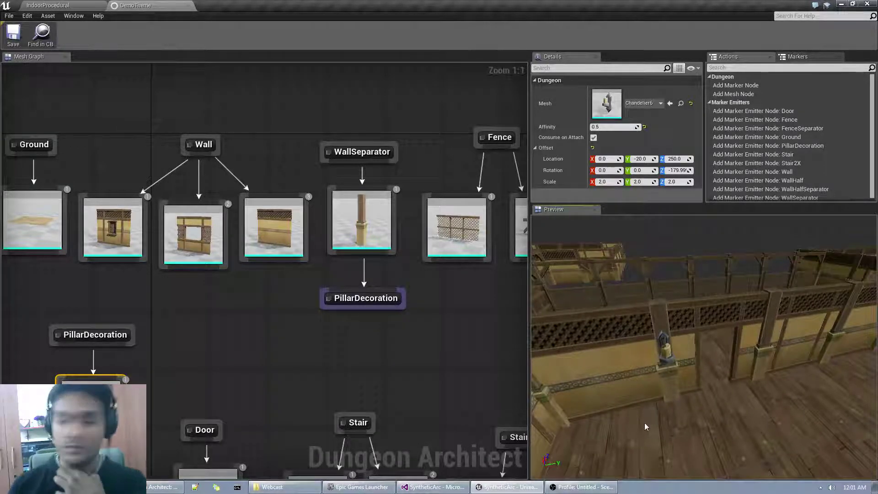
- Add a marker node named Flames and place it in the free space beside the PillarDecoration marker
right_click_drag(204, 364, 292, 239)
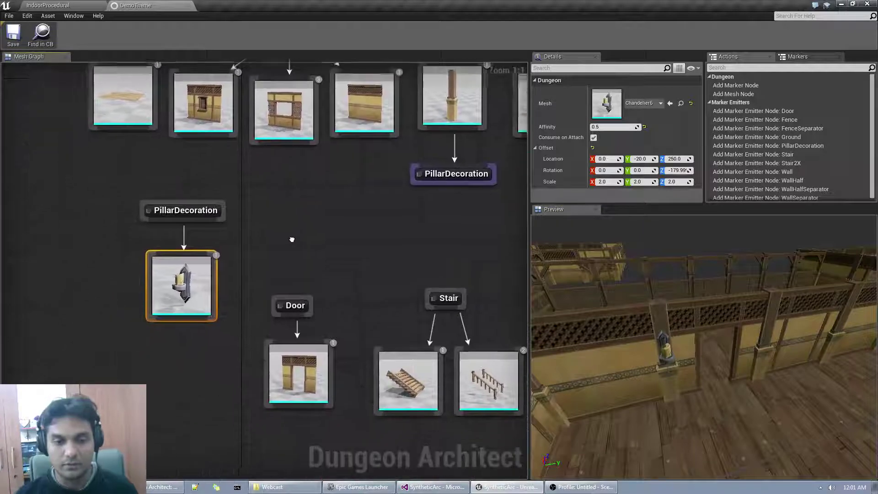
right_click_drag(67, 242, 247, 276)
right_click(40, 220)
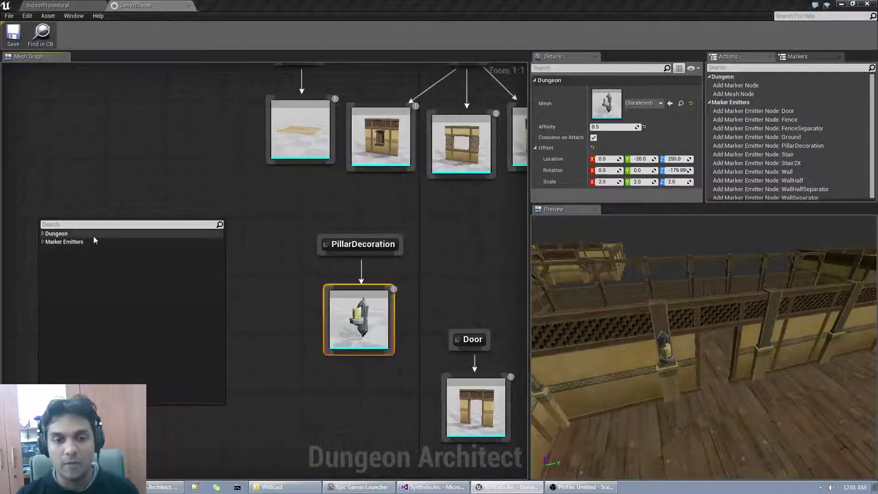
left_click(83, 242)
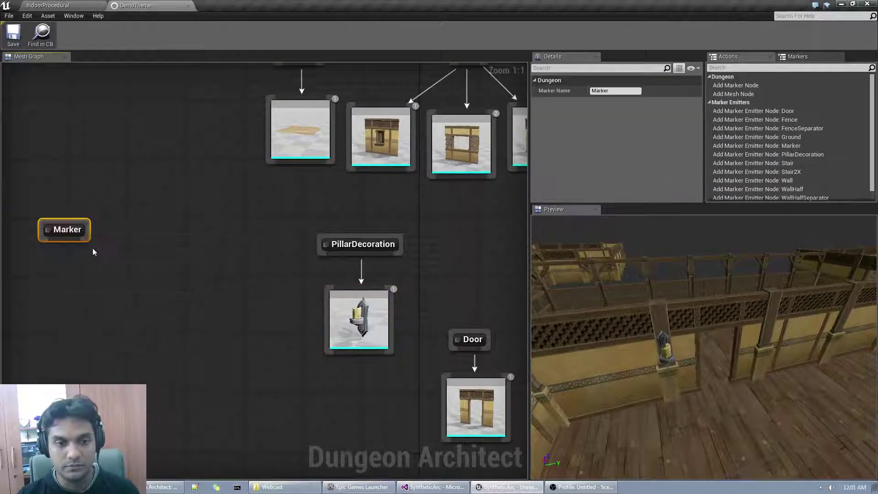
double_click(73, 229)
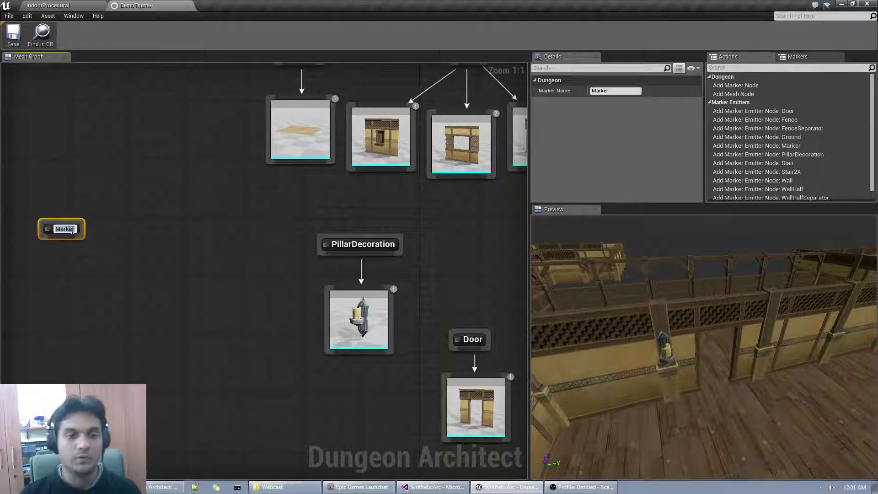
type("Flames")
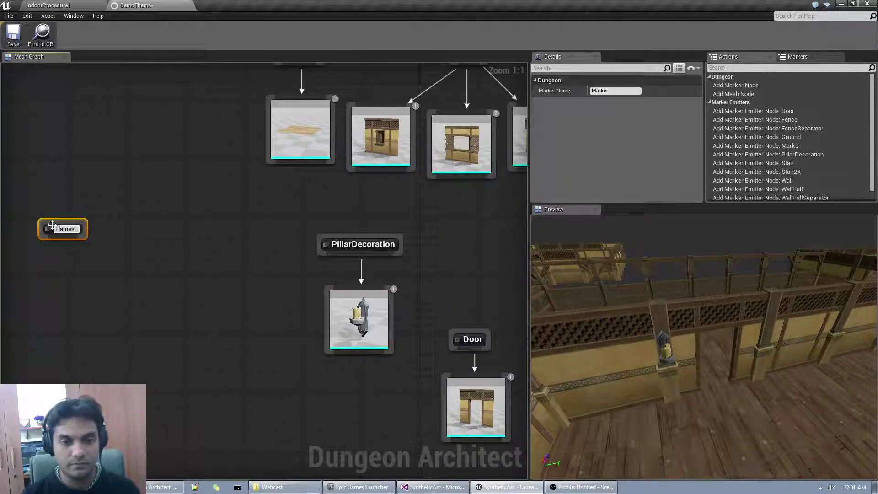
key("Return")
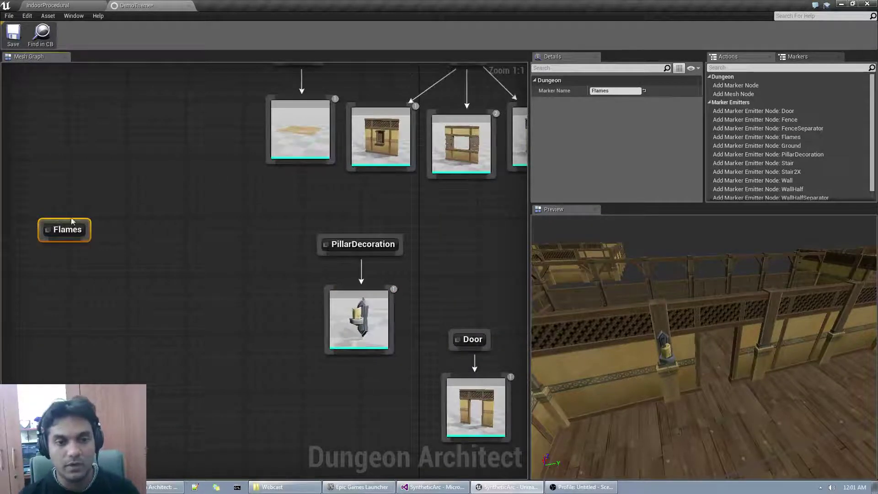
left_click_drag(59, 220, 155, 213)
- Browse the project's Meshes folder from the IndoorProcedural level editor, then return to the DemoTheme graph
left_click(45, 4)
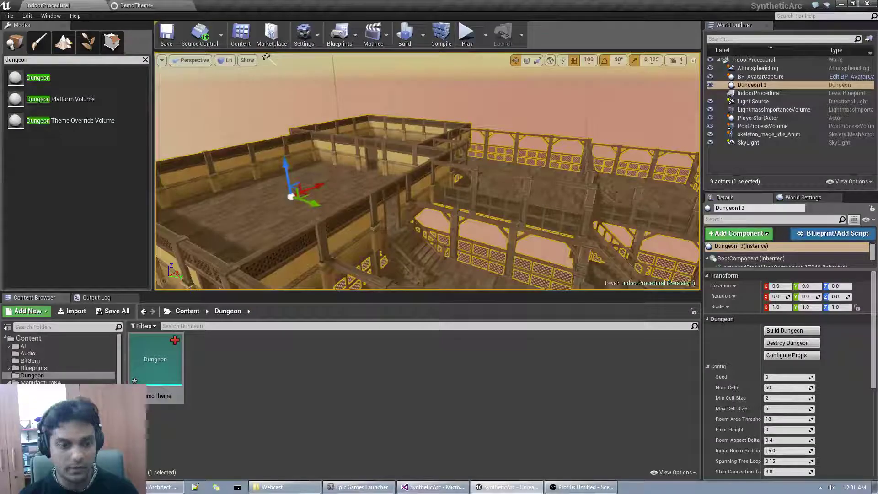
scroll(58, 359, "up", 2)
scroll(59, 359, "down", 2)
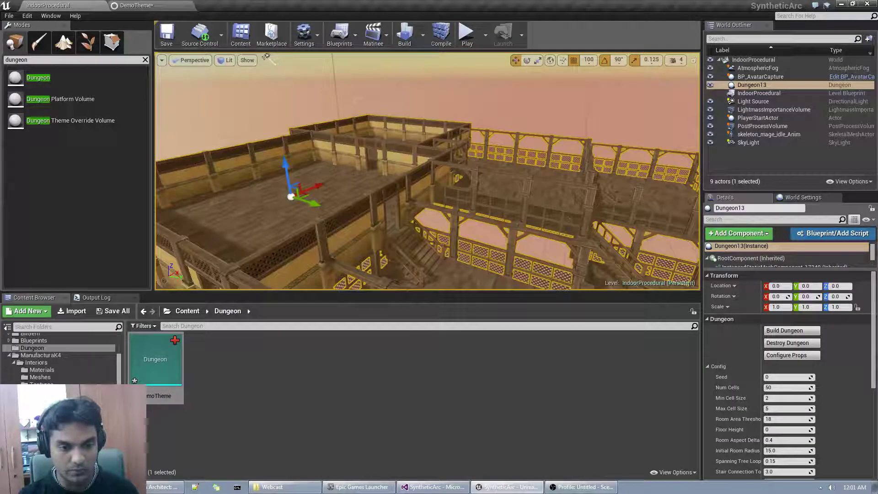
left_click(40, 406)
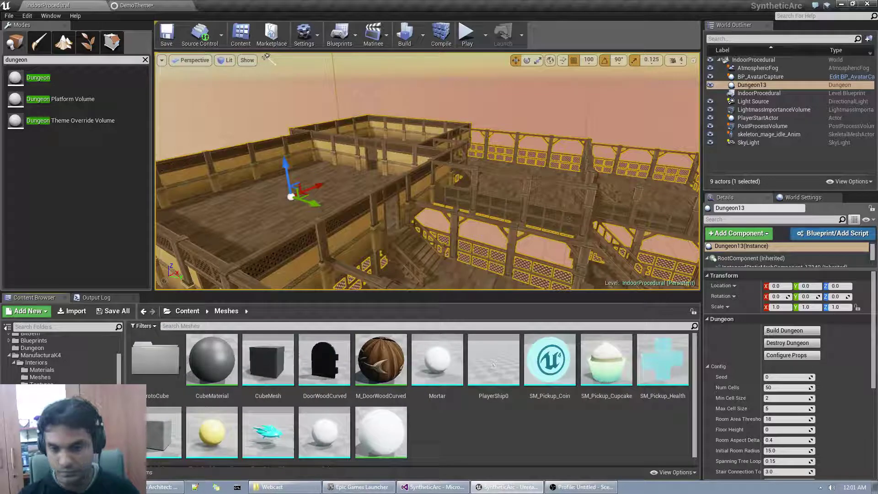
left_click(60, 356)
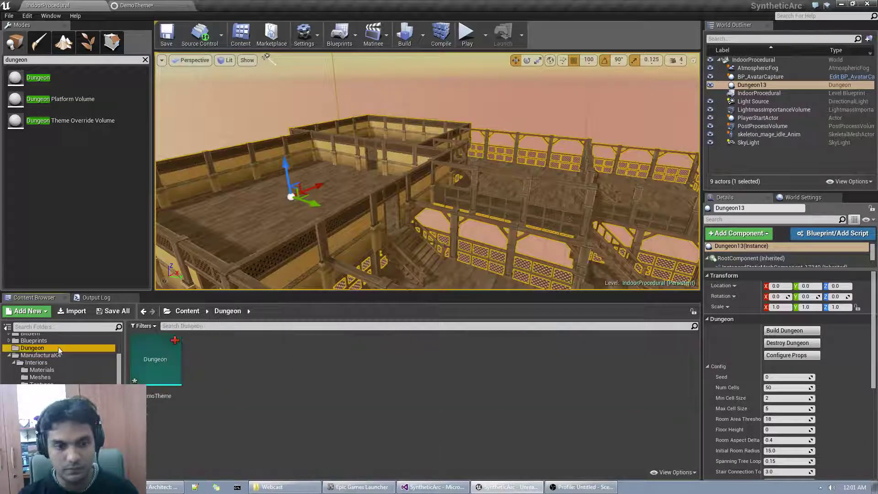
double_click(162, 361)
- Add a mesh node linked below the Flames marker and set its mesh to flame_cone_lo
mouse_move(167, 229)
left_mouse_down()
mouse_move(152, 309)
mouse_move(182, 306)
left_mouse_up()
left_click(187, 287)
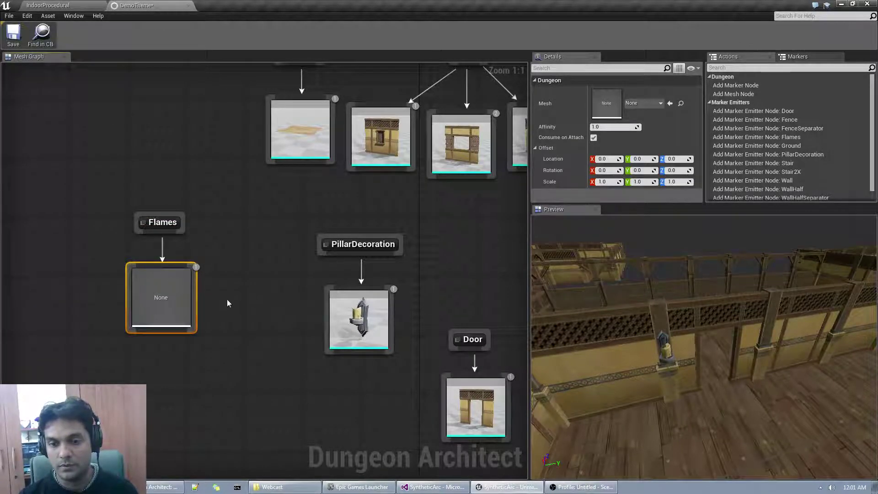
left_click(642, 105)
type("flame")
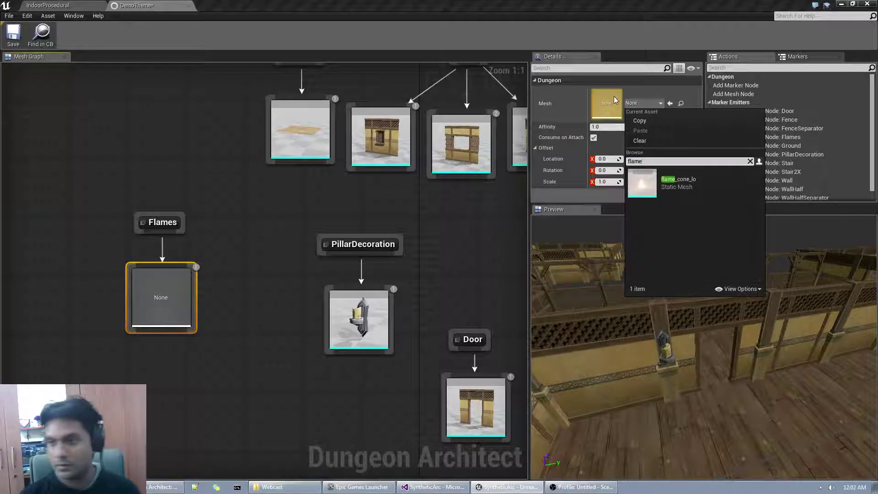
left_click(645, 183)
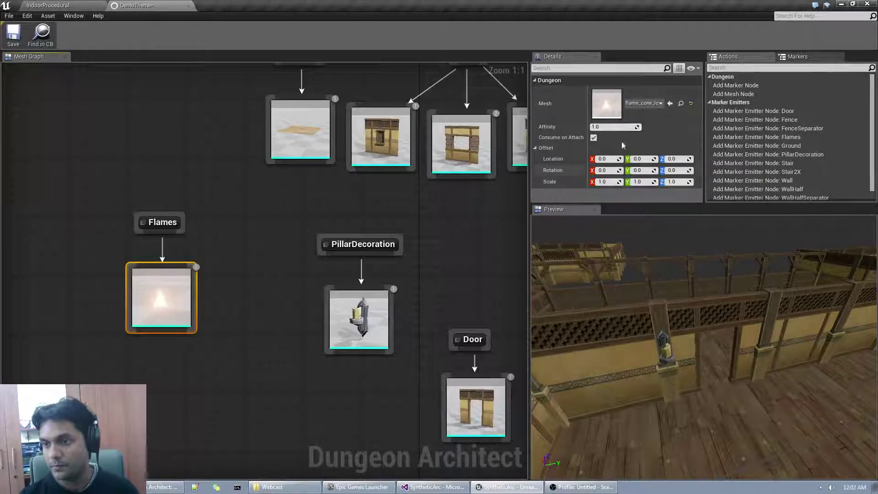
- Inspect the flame_cone_lo mesh in its own editor, close it and save the DemoTheme asset
double_click(612, 102)
left_click_drag(366, 245, 419, 320)
left_click_drag(382, 347, 176, 259)
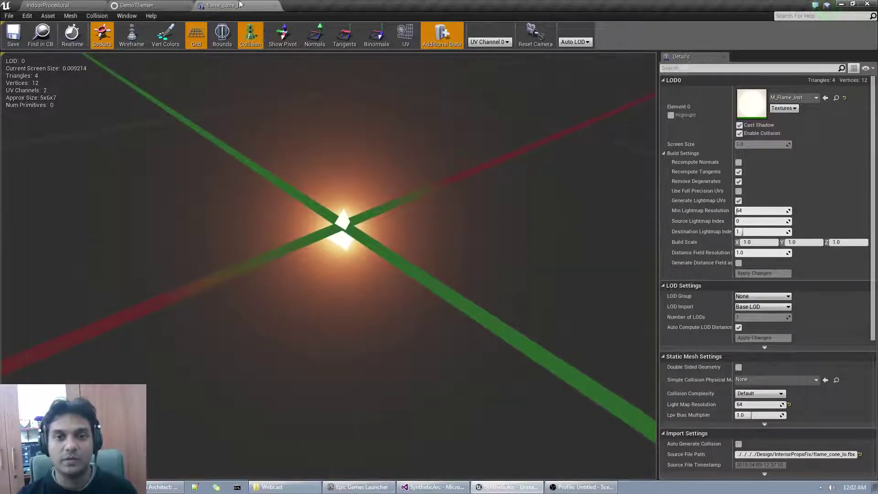
left_click(274, 5)
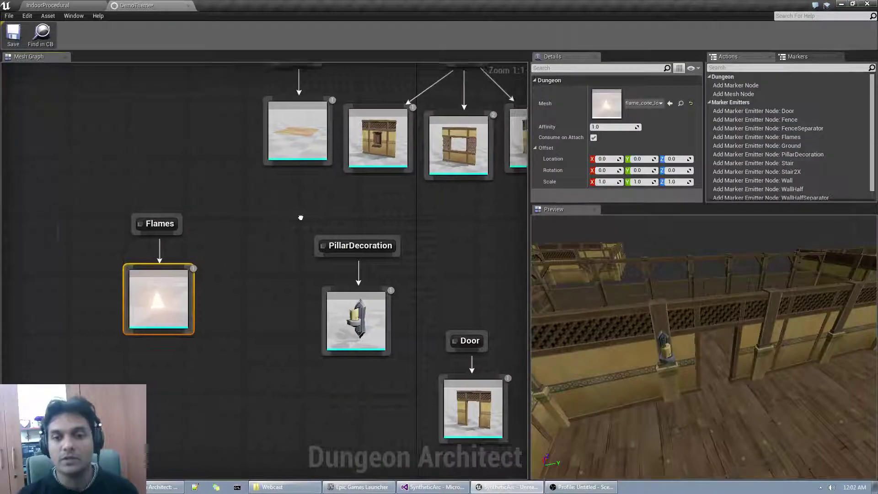
right_click_drag(298, 217, 182, 230)
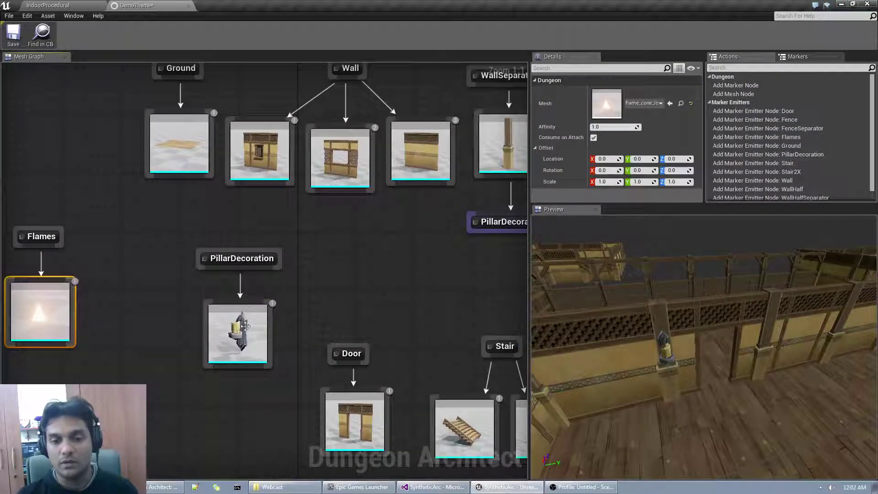
key("ctrl+s")
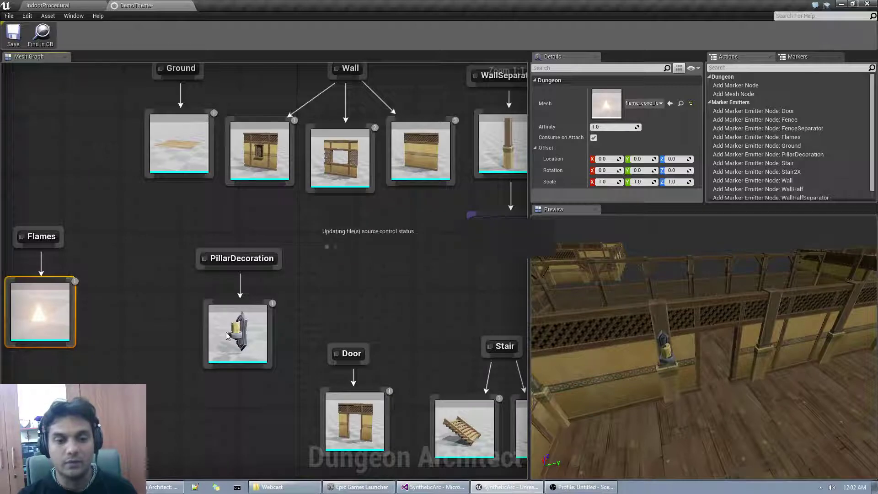
right_click_drag(149, 321, 174, 287)
left_click_drag(20, 147, 130, 349)
left_click(127, 321)
left_click_drag(2, 145, 105, 331)
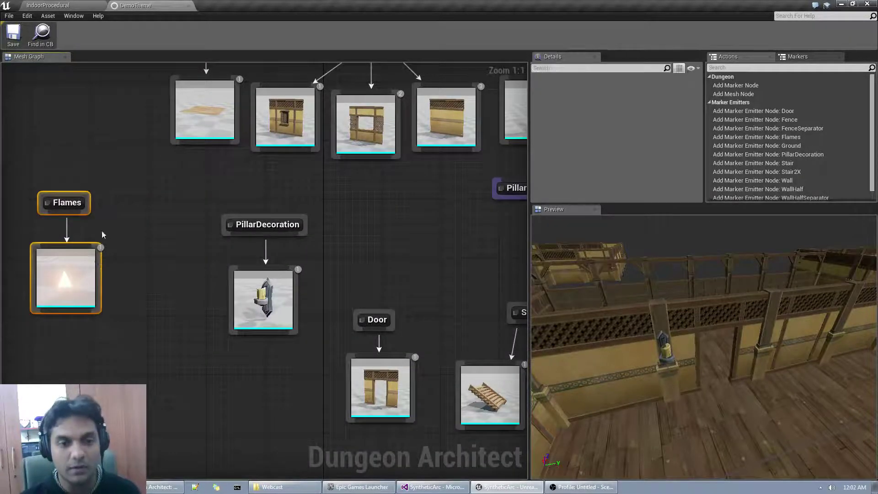
left_click(163, 240)
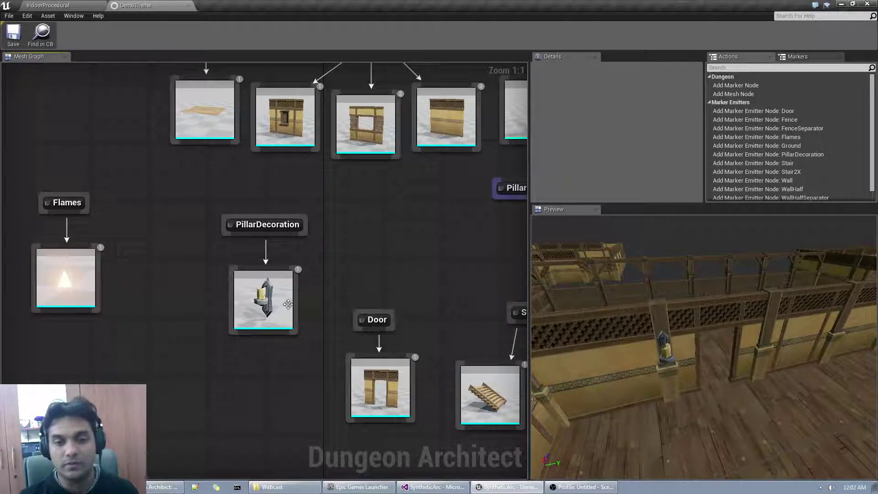
left_click(264, 298)
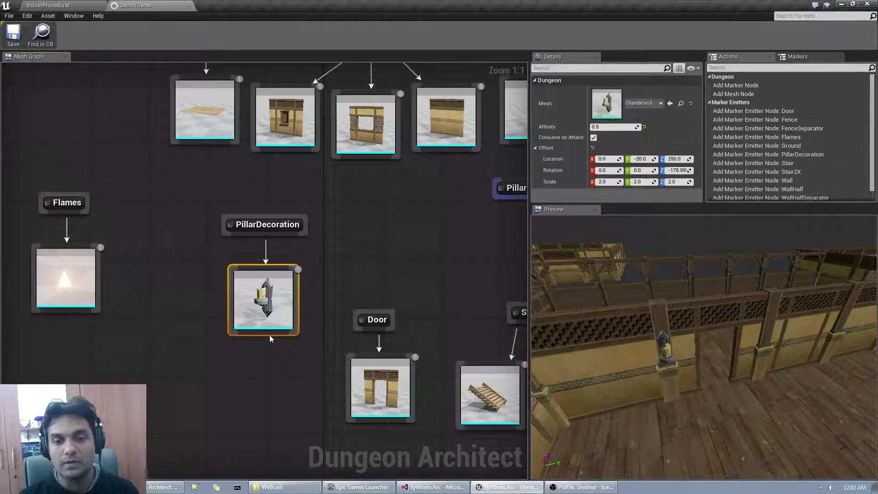
left_click_drag(270, 335, 267, 355)
left_click(95, 172)
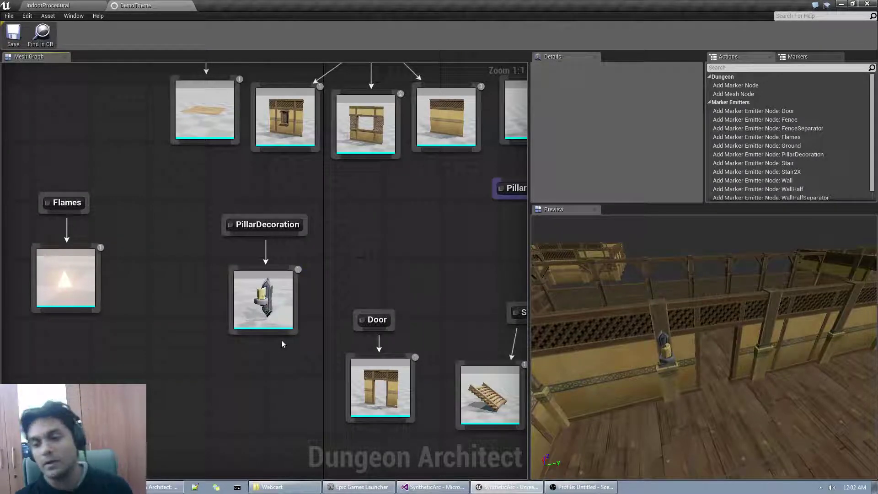
- Add a Flames marker emitter linked below the chandelier mesh of the PillarDecoration marker and align it directly beneath that mesh
left_click_drag(13, 236, 143, 348)
right_click(273, 366)
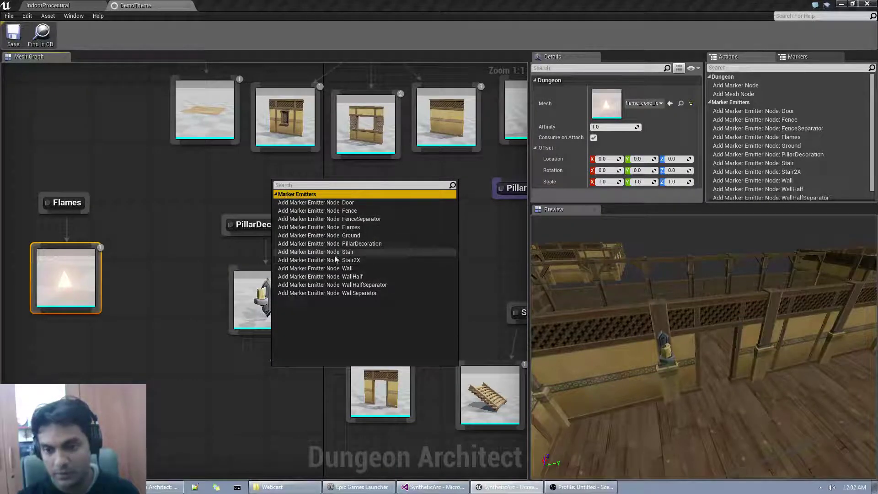
left_click(339, 227)
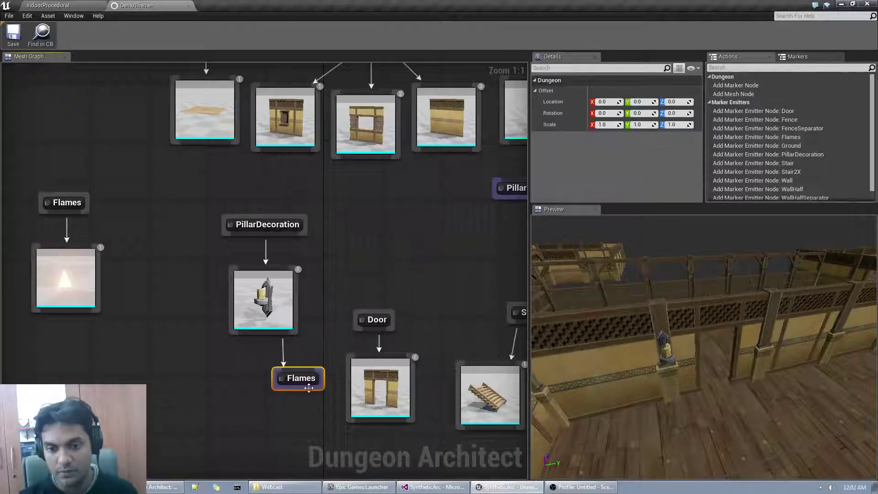
left_click_drag(309, 388, 270, 390)
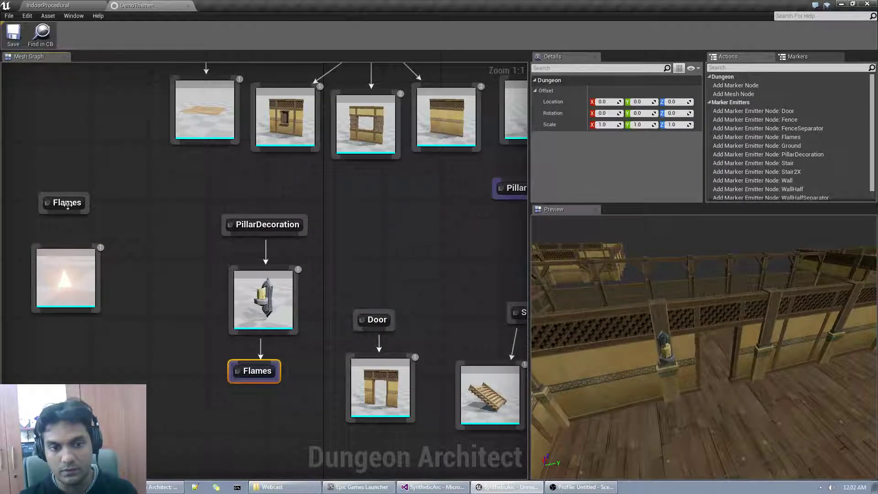
left_click_drag(66, 245, 66, 245)
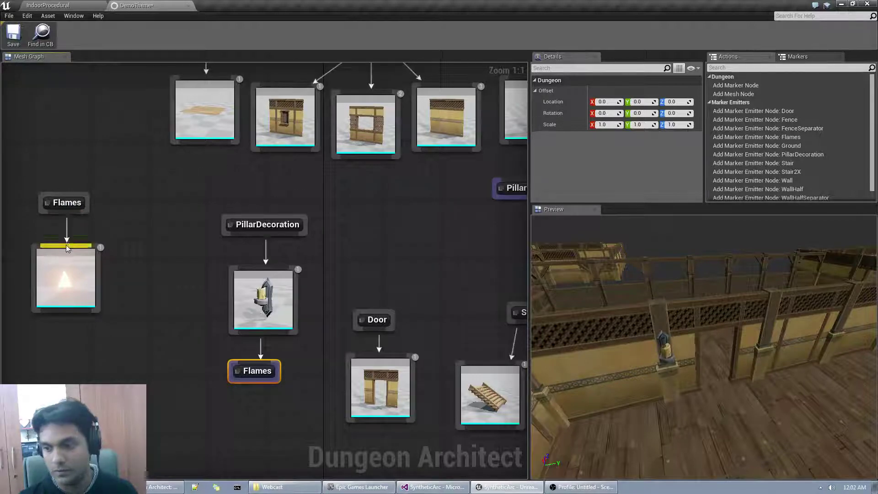
left_click_drag(556, 348, 631, 274)
right_click_drag(631, 274, 704, 347)
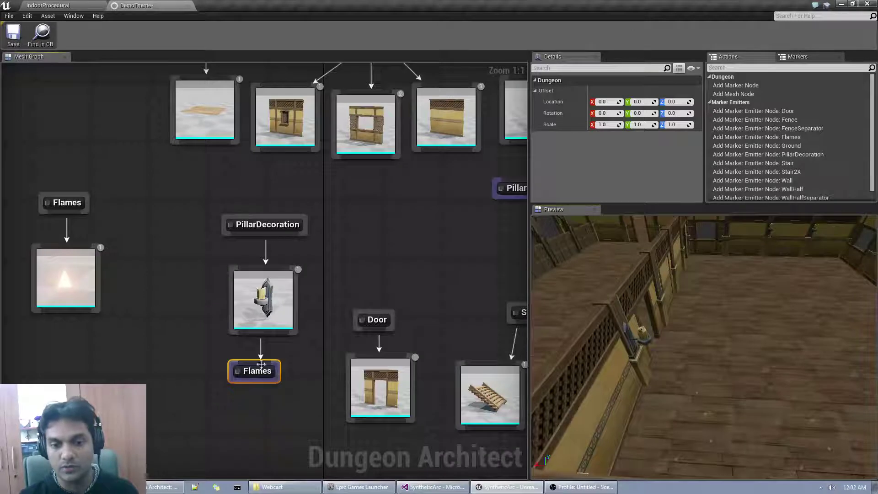
left_click(284, 372)
left_click_drag(275, 375, 287, 382)
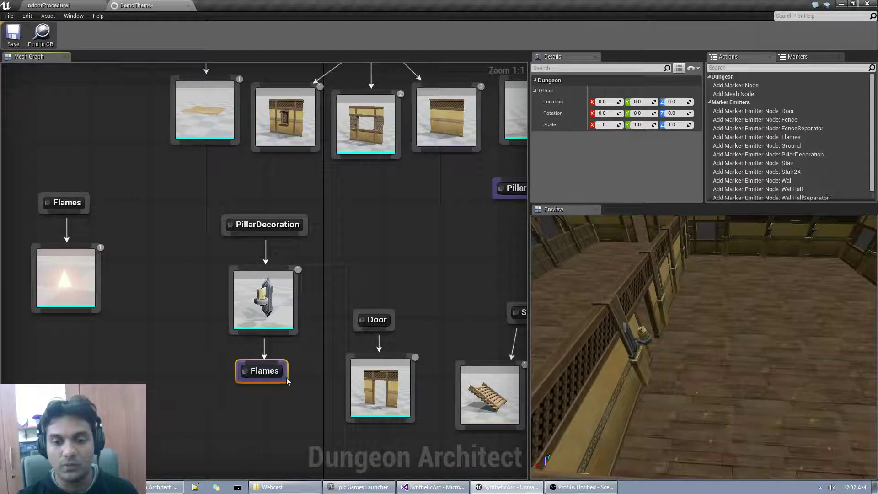
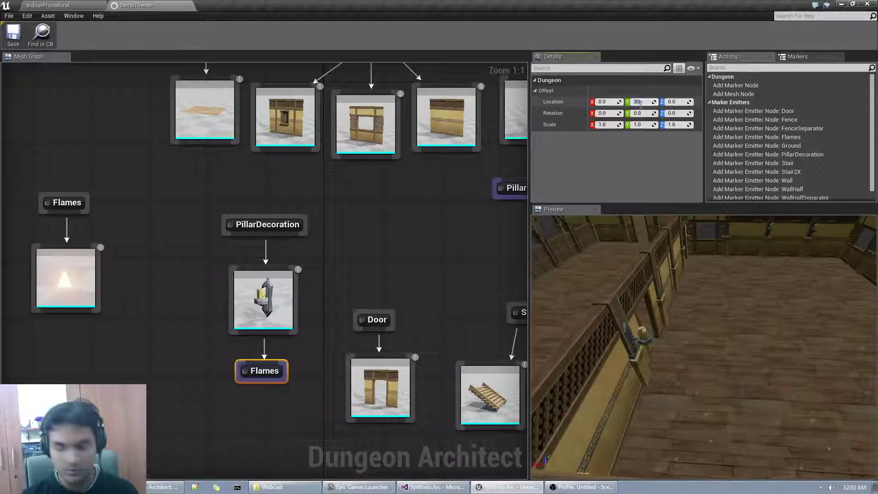
- Set the Flames emitter's location offset to Y 30 and Z 30, relink it to the chandelier mesh and inspect the flames in the preview
left_click(674, 101)
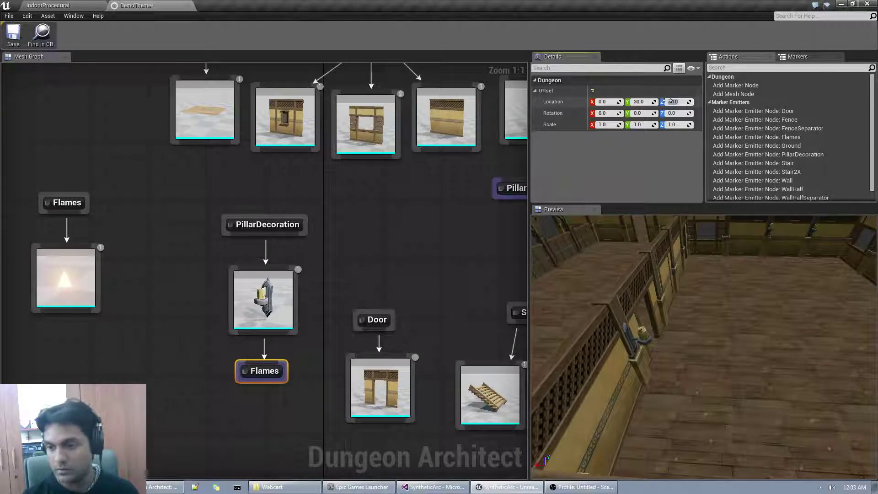
key("w")
right_click_drag(628, 306, 638, 320)
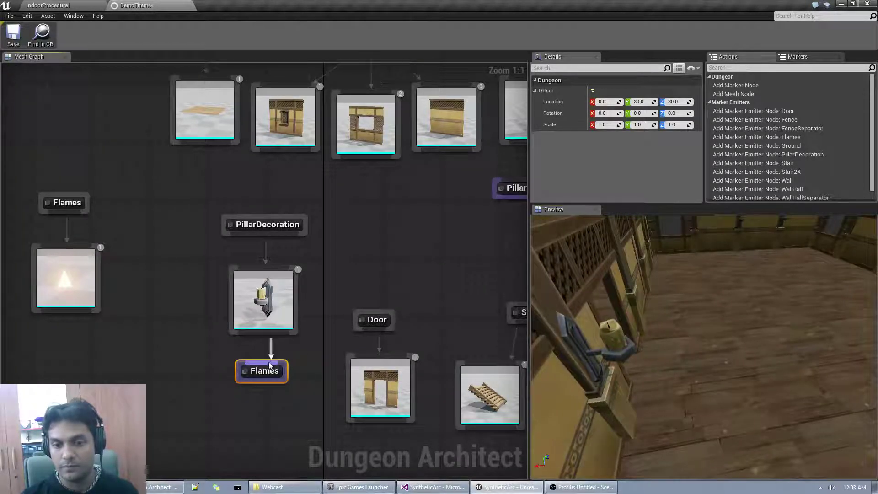
left_click_drag(270, 365, 267, 365)
left_click(187, 282)
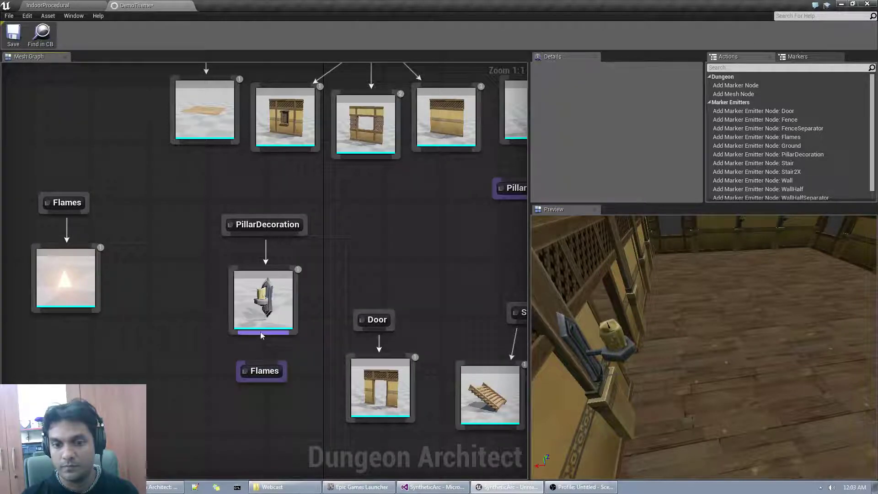
left_click_drag(263, 332, 263, 370)
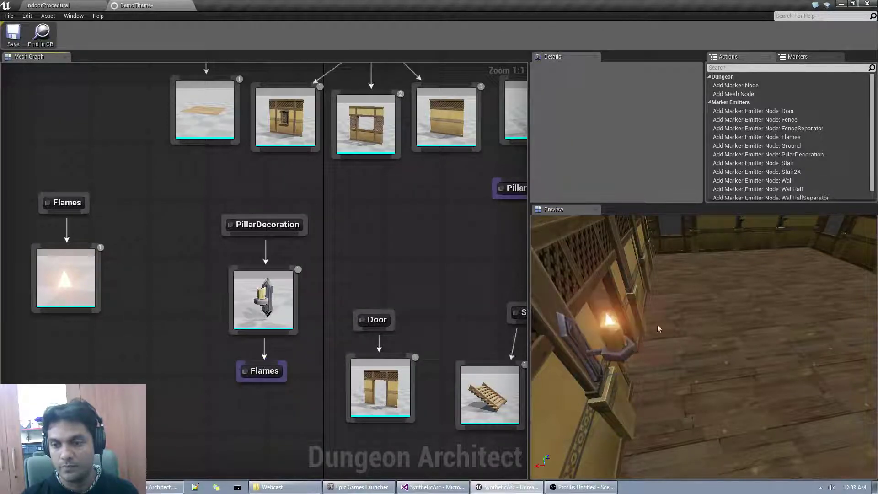
right_click_drag(658, 328, 672, 298)
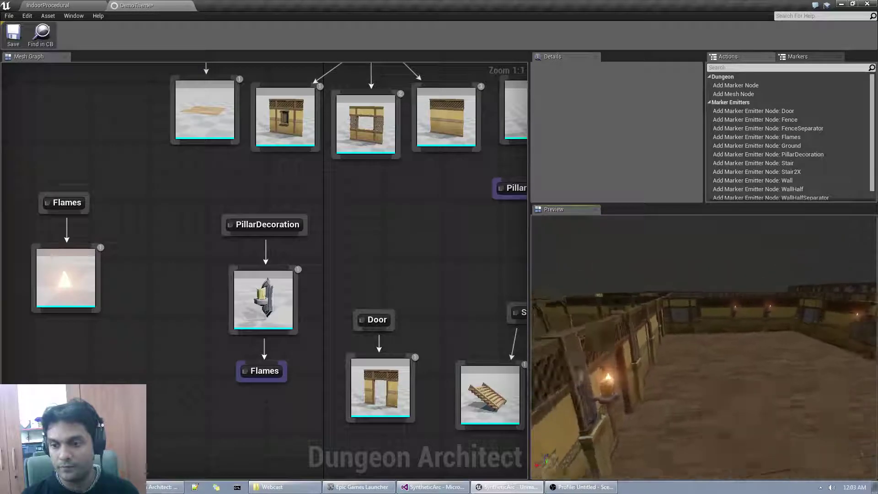
left_click_drag(673, 297, 368, 342, "alt")
left_click_drag(620, 347, 549, 384, "alt")
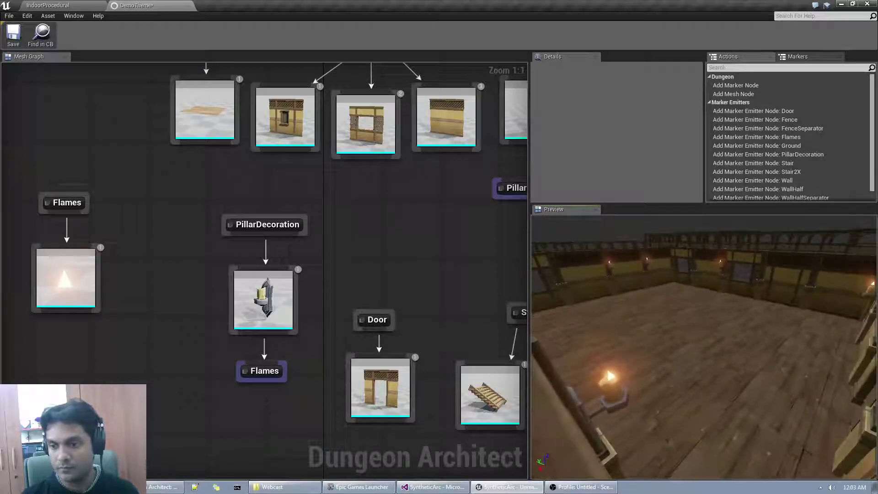
- Set the Flames emitter's location offset to Y 28 and Z 28 and relink it to the chandelier mesh to refresh the preview
left_click(282, 379)
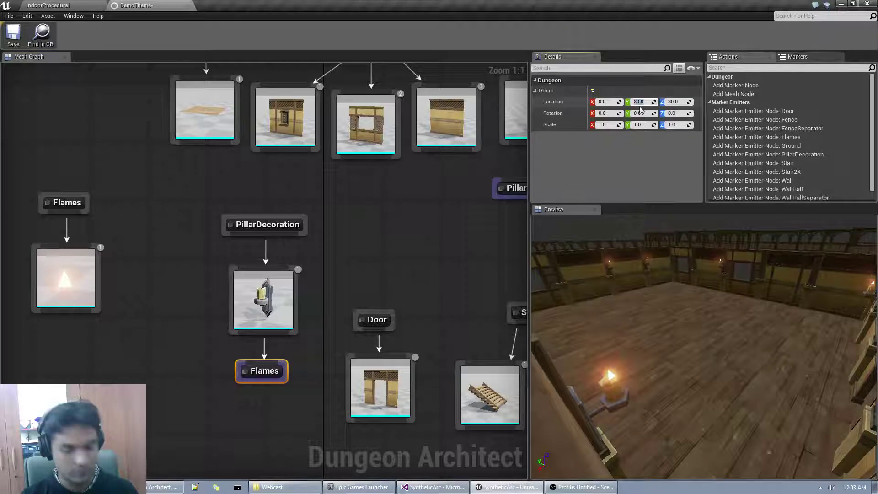
type("28")
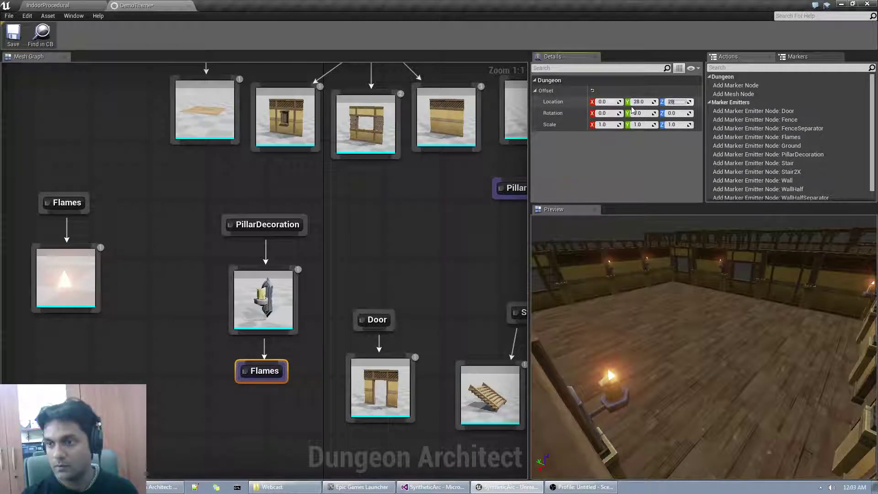
left_click(259, 335, "alt")
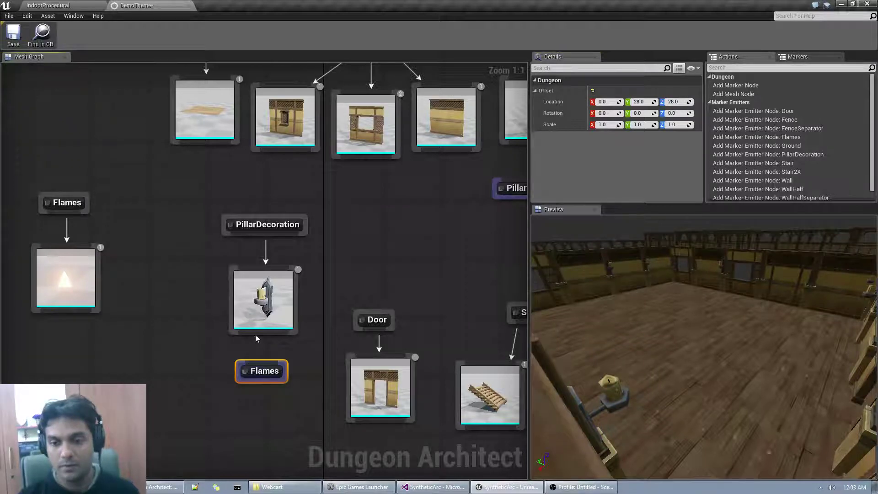
left_click_drag(256, 334, 264, 367)
right_click_drag(640, 352, 760, 325)
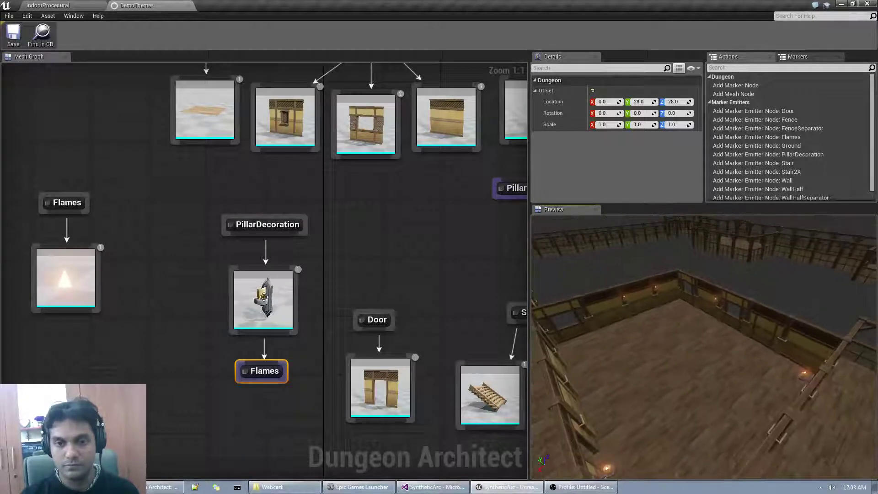
- Set the chandelier mesh node's affinity to 1 and check the chandeliers along the walls in the preview
left_click(264, 296)
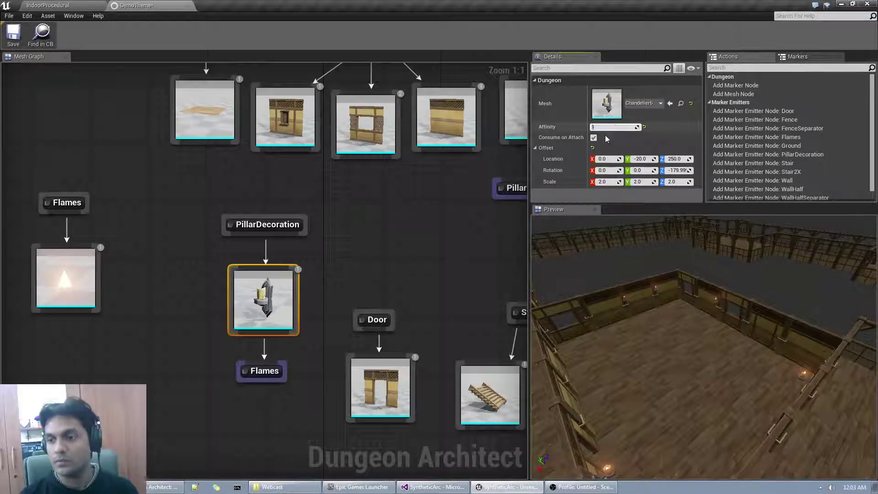
type("1")
key("Return")
right_click_drag(726, 337, 757, 325)
- Add a marker node named WallPaintings in the free space beside the FenceSeparator marker
right_click_drag(347, 338, 343, 268)
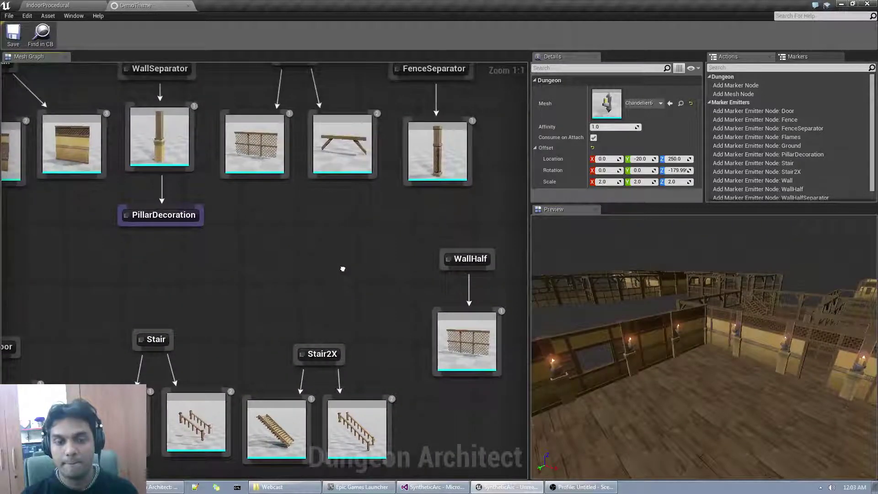
scroll(337, 279, "down", 4)
right_click_drag(262, 282, 312, 288)
scroll(316, 282, "up", 5)
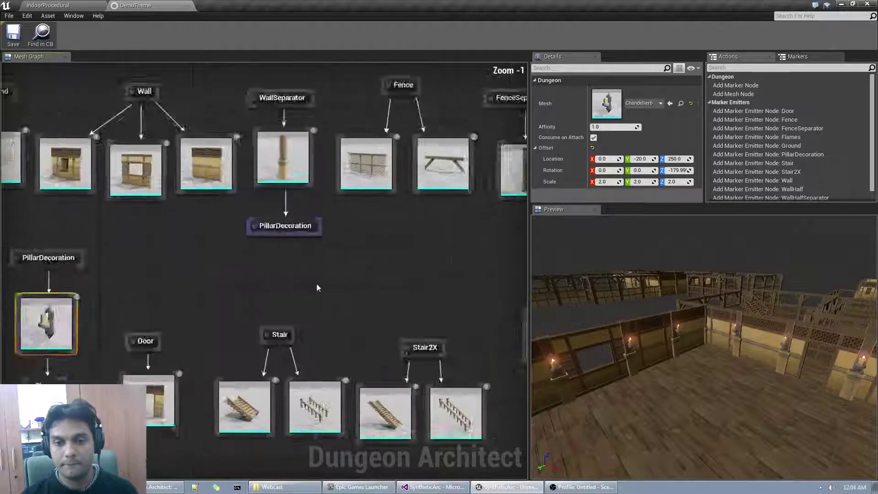
left_click(298, 256)
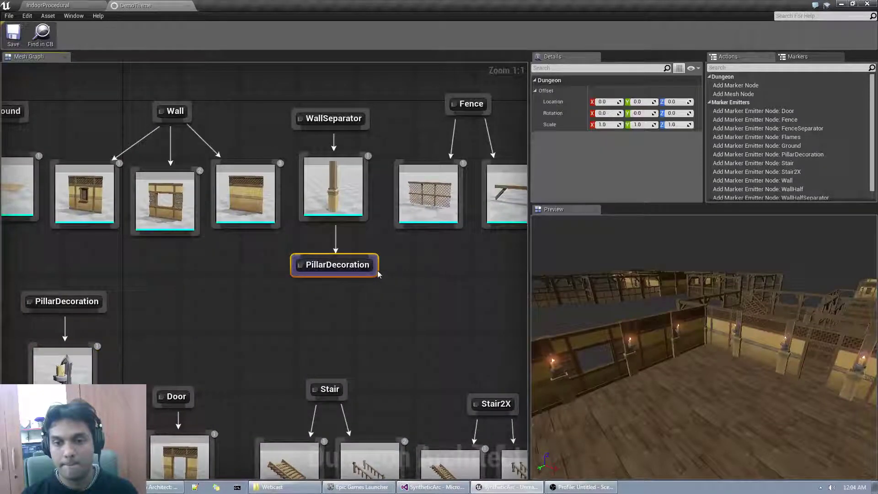
left_click(437, 294)
mouse_move(438, 294)
right_mouse_down()
mouse_move(195, 314)
mouse_move(208, 322)
right_mouse_up()
right_click(358, 133)
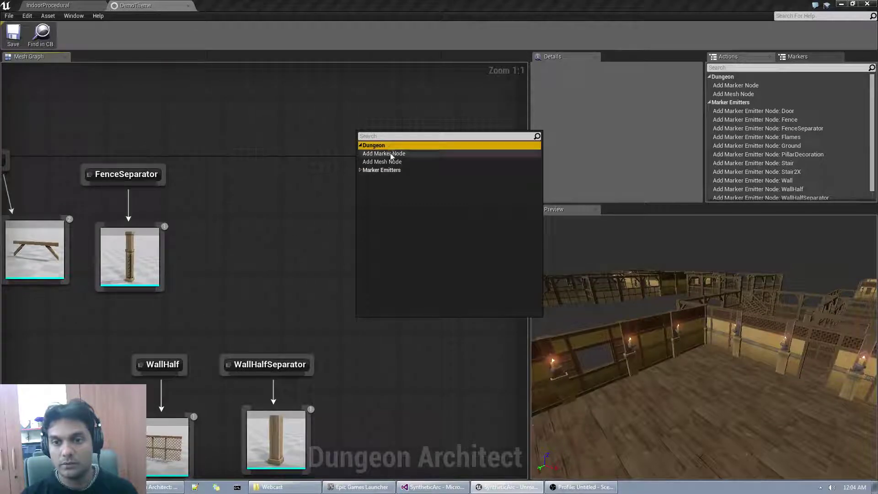
left_click(389, 154)
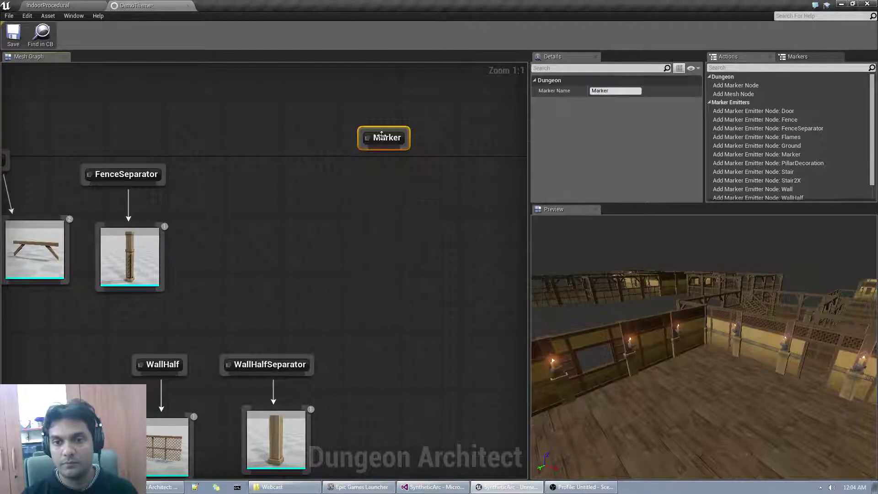
double_click(384, 138)
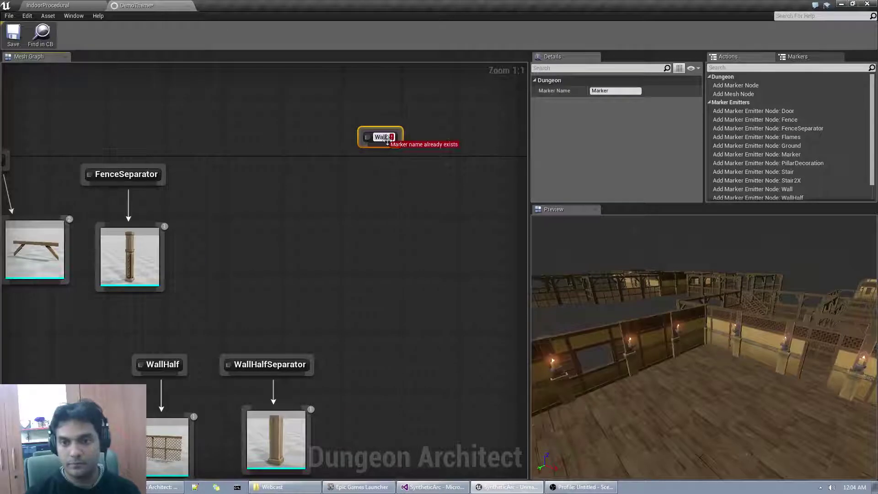
type("WallPaintings")
key("Return")
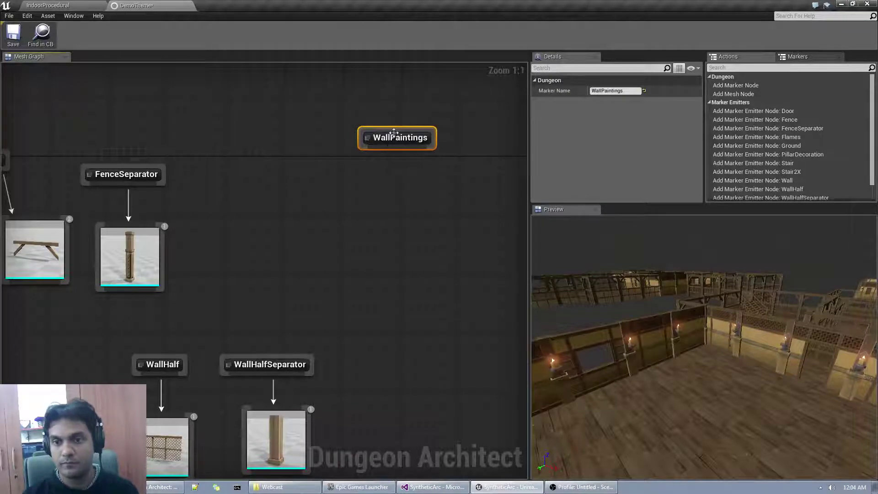
left_click_drag(401, 135, 270, 159)
- Add a marker node named WallFurniture beside WallPaintings and space the two markers apart
left_click(366, 143)
right_click_drag(367, 139, 364, 140)
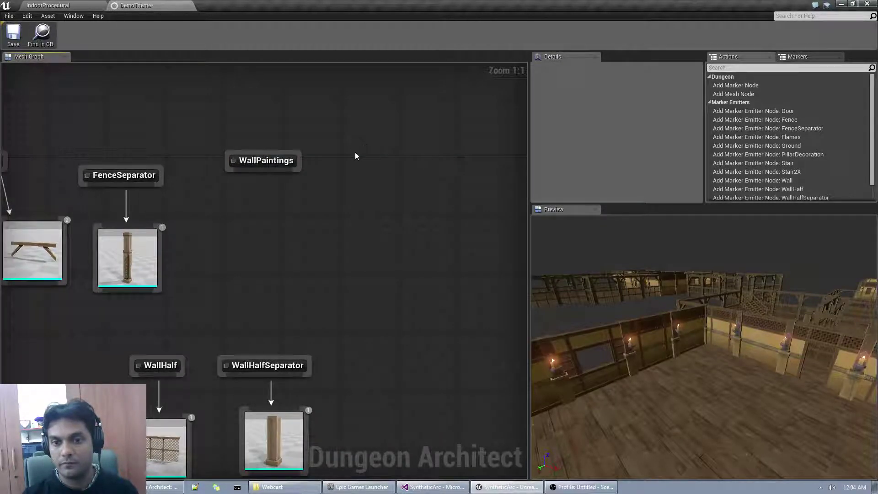
right_click(356, 156)
left_click(372, 167)
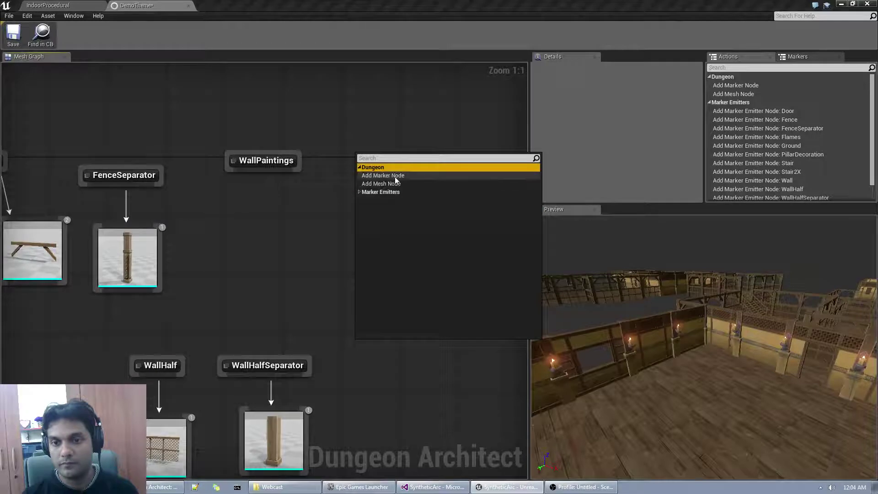
left_click(393, 177)
double_click(379, 158)
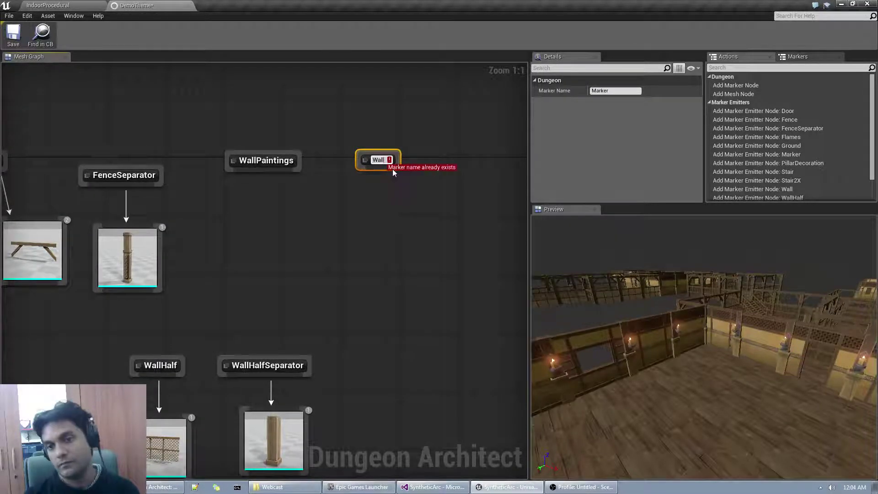
type("WallFurniture")
key("Return")
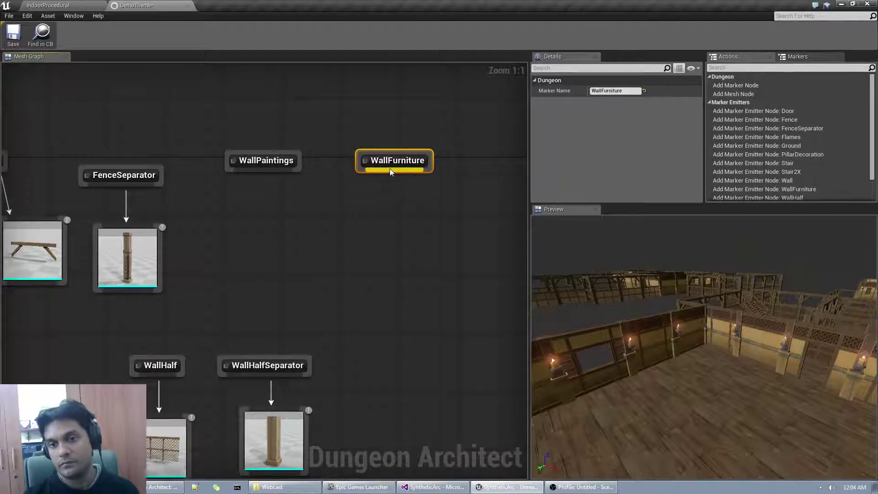
left_click_drag(274, 155, 321, 158)
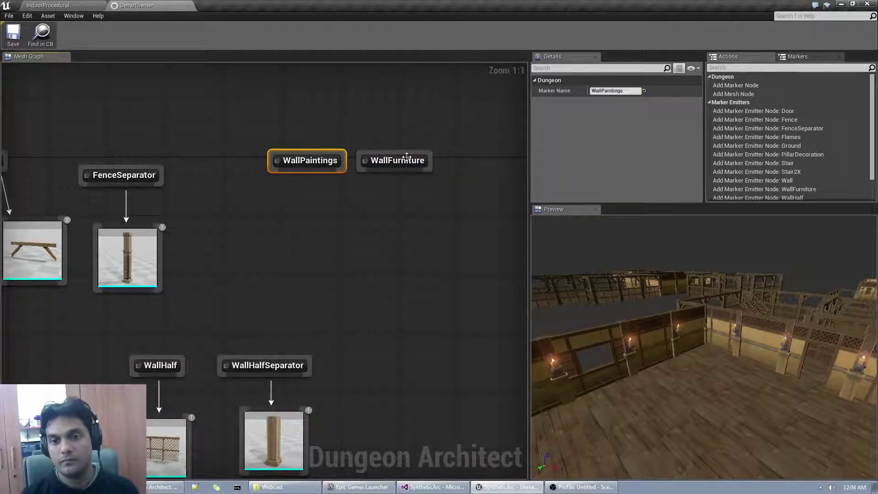
left_click_drag(402, 158, 459, 157)
right_click_drag(403, 178, 448, 180)
left_click_drag(268, 106, 524, 220)
- Move the Ground and Wall markers with all their mesh nodes up and to the left, away from the WallSeparator group
right_click_drag(300, 221, 439, 224)
right_click_drag(205, 215, 350, 222)
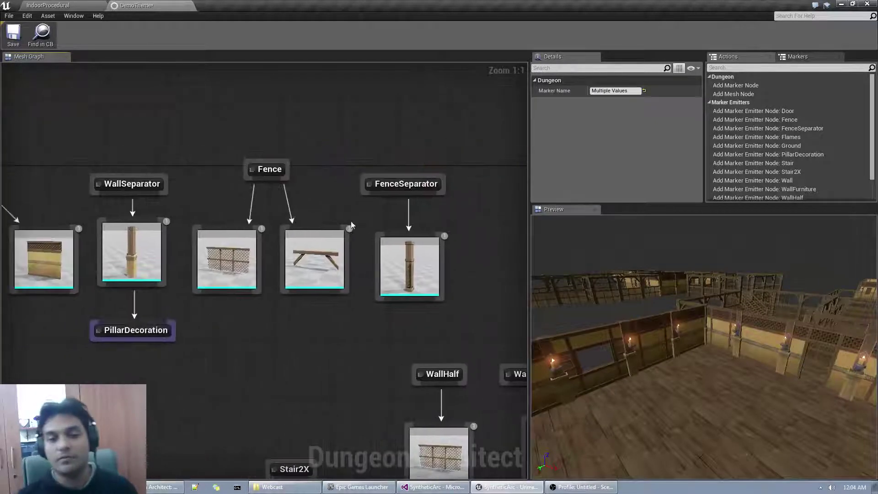
right_click_drag(129, 228, 234, 222)
left_click(100, 337)
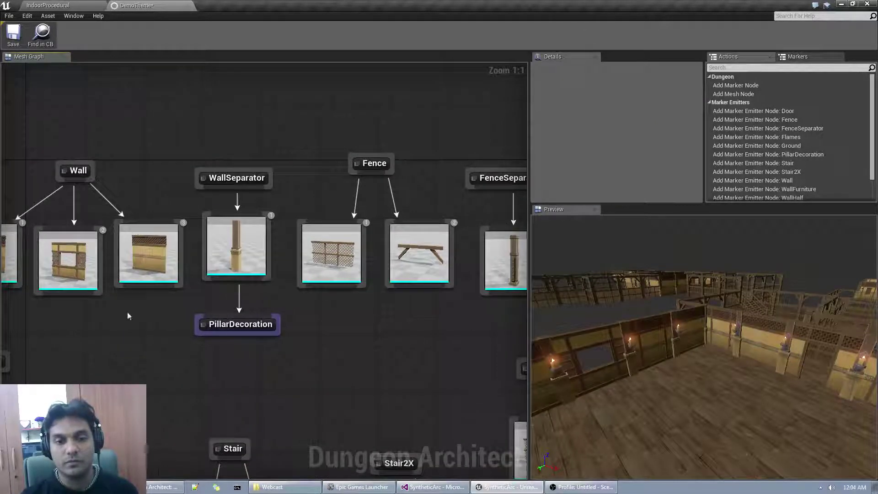
right_click_drag(128, 315, 339, 320)
left_click_drag(78, 146, 324, 274)
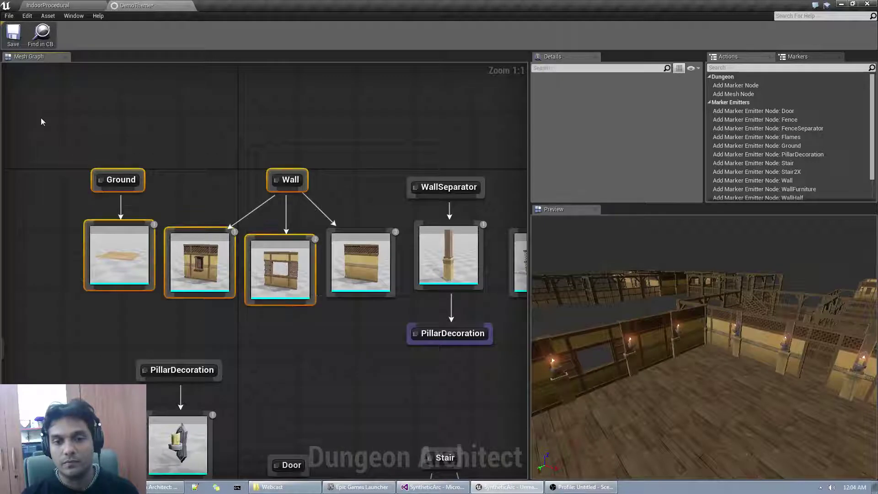
left_click_drag(41, 122, 356, 323)
left_click_drag(363, 226, 268, 123)
left_click(272, 228)
- Add a WallPaintings marker emitter beneath the third Wall mesh node and place it to the node's lower left
right_click_drag(276, 243, 281, 278)
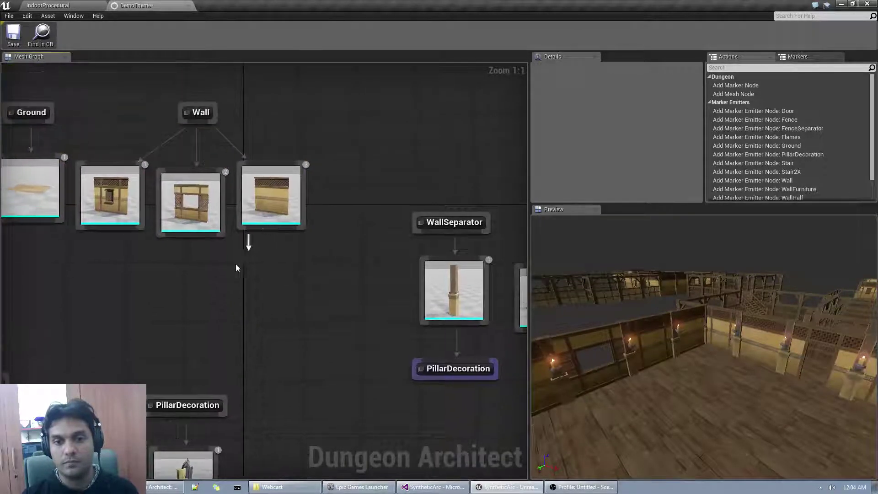
left_click_drag(249, 237, 224, 275)
left_click(268, 292)
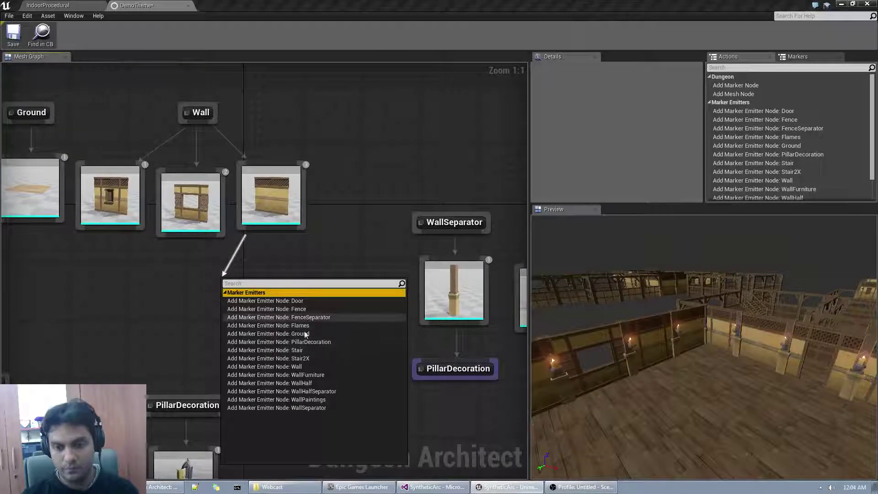
left_click(321, 399)
left_click_drag(272, 298, 213, 290)
- Add a WallFurniture marker emitter to the lower right of the same Wall mesh node and save the theme
left_click_drag(270, 223, 308, 271)
left_click(340, 286)
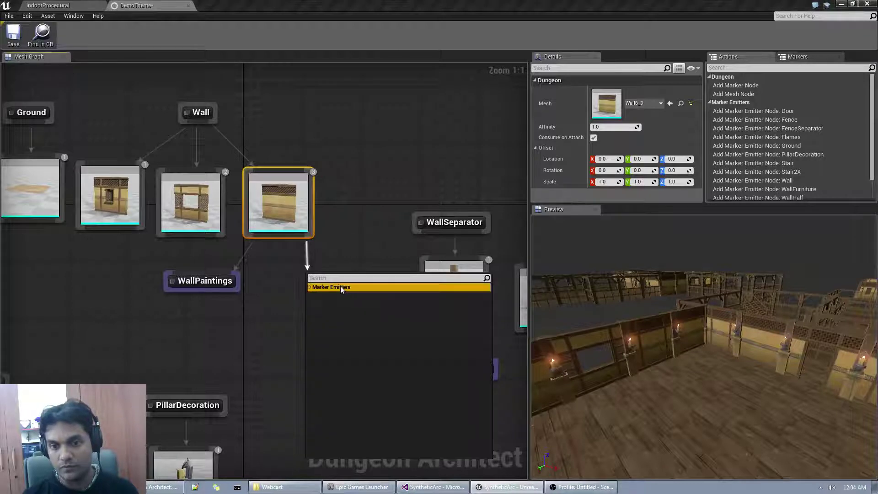
left_click(375, 370)
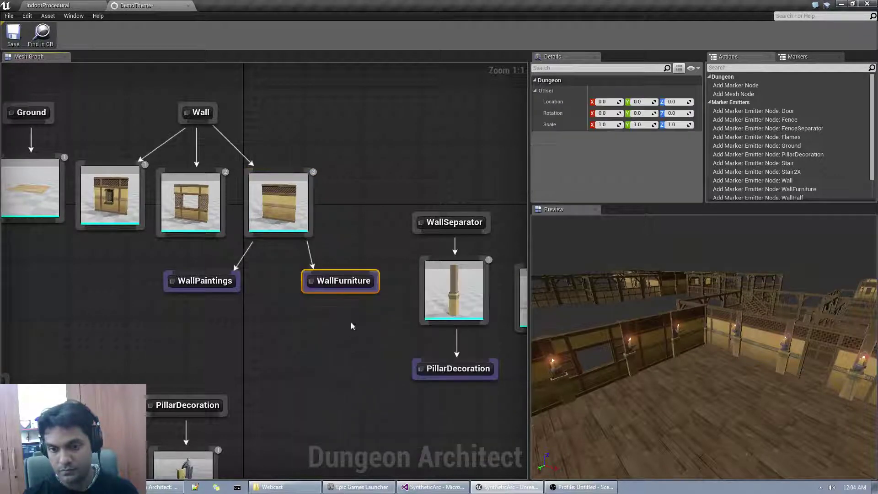
key("ctrl+s")
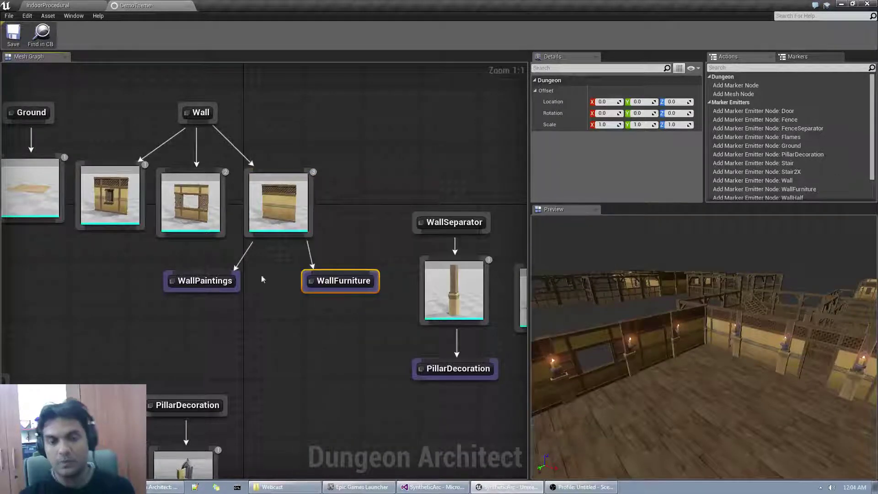
- Review the third Wall mesh node's two marker emitters and the matching WallPaintings and WallFurniture marker nodes
left_click(259, 202)
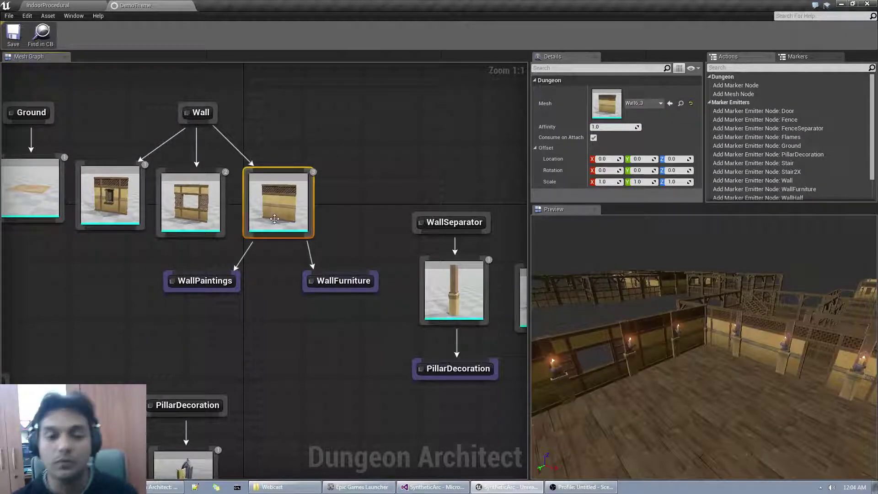
mouse_move(161, 263)
left_mouse_down()
mouse_move(363, 321)
mouse_move(355, 311)
left_mouse_up()
right_click_drag(420, 288, 127, 335)
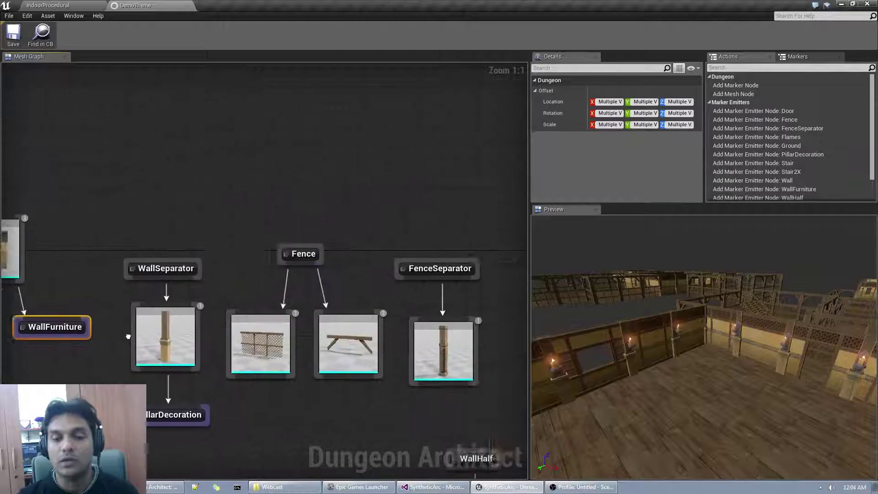
right_click_drag(521, 278, 144, 296)
left_click_drag(191, 195, 447, 332)
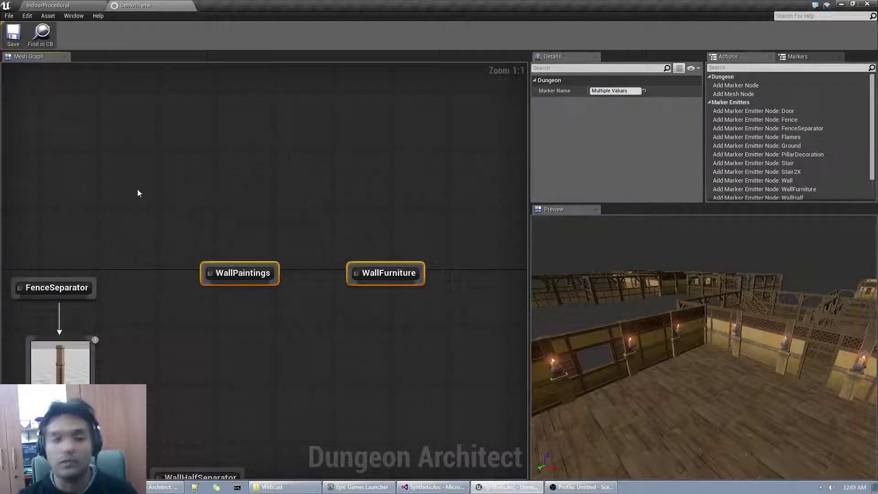
- Attach a new empty mesh node below the WallPaintings marker
right_click_drag(251, 333, 293, 322)
left_click(273, 287)
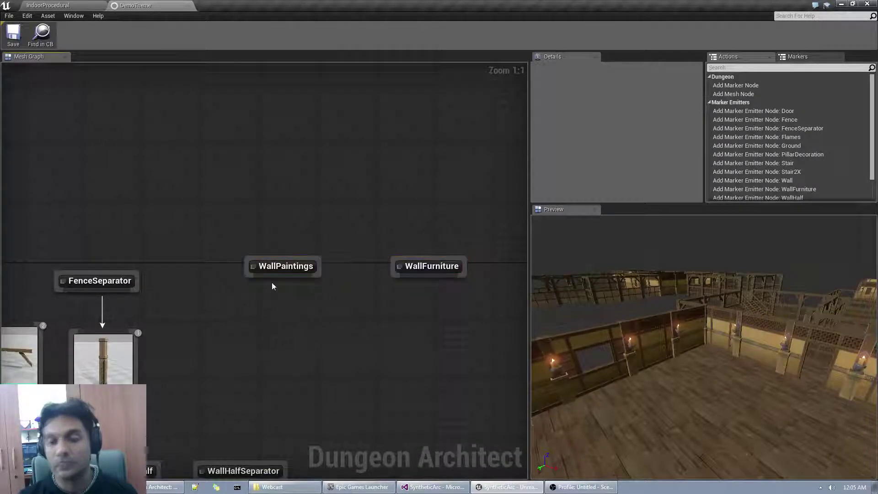
left_click_drag(278, 276, 250, 336)
left_click(276, 145)
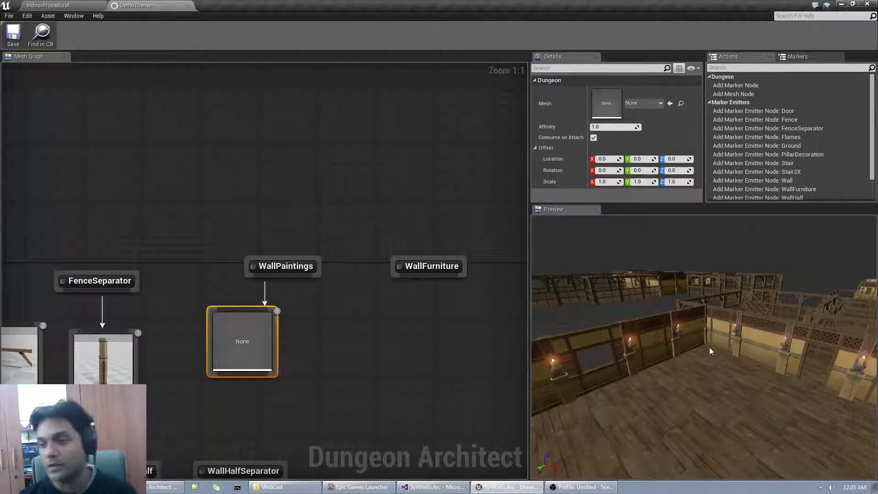
- Assign the Paint1 static mesh to the empty mesh node under WallPaintings
right_click_drag(709, 352, 759, 366)
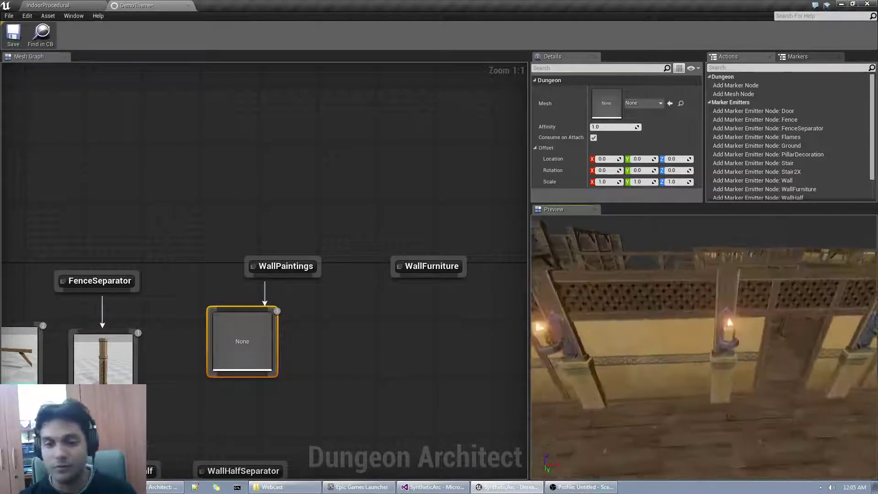
key("s")
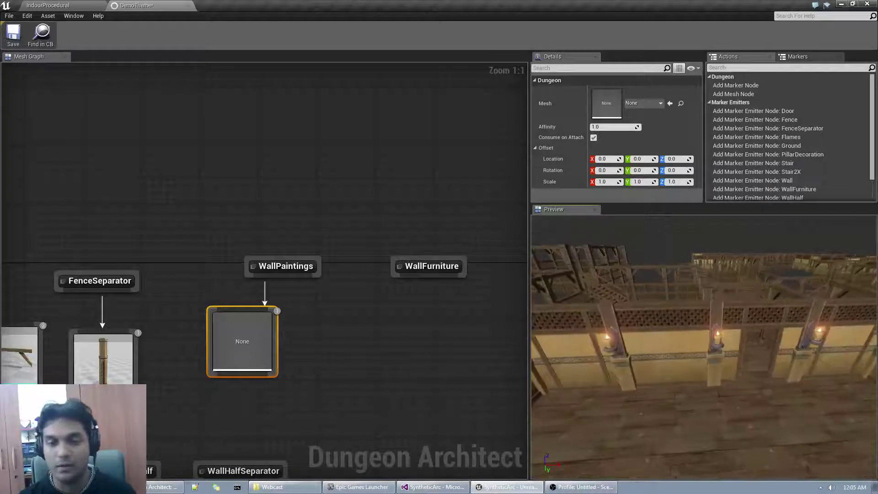
left_click(643, 102)
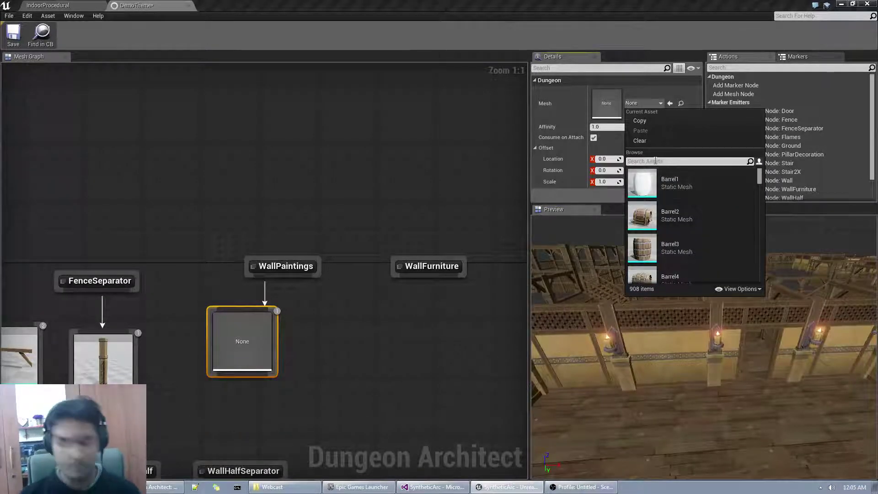
type("paints")
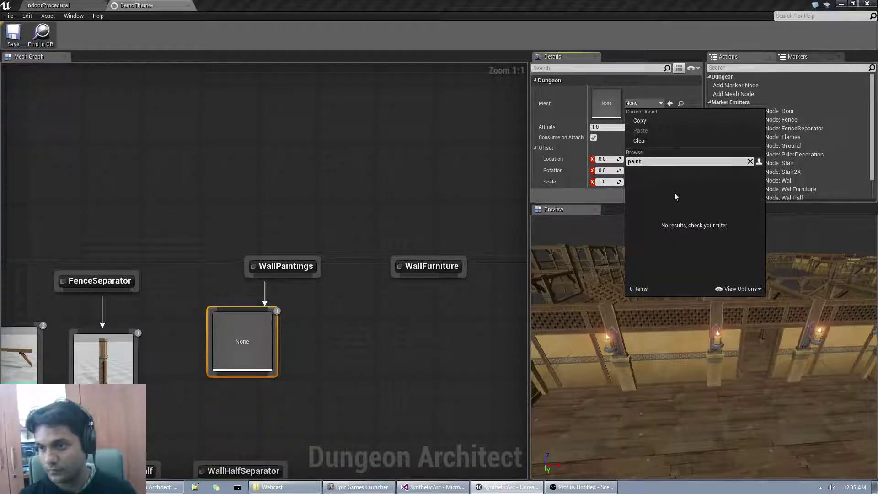
left_click(651, 191)
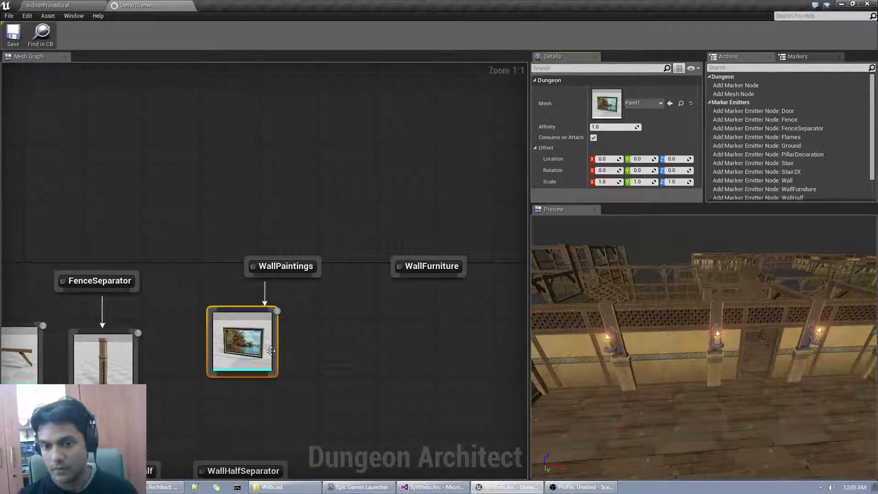
- Check the painting on the walls in the preview and set the Paint1 node's Z rotation offset to about -180 degrees
left_click_drag(237, 348, 234, 353)
mouse_move(671, 332)
right_mouse_down()
mouse_move(791, 371)
mouse_move(823, 366)
mouse_move(846, 375)
mouse_move(673, 332)
right_mouse_up()
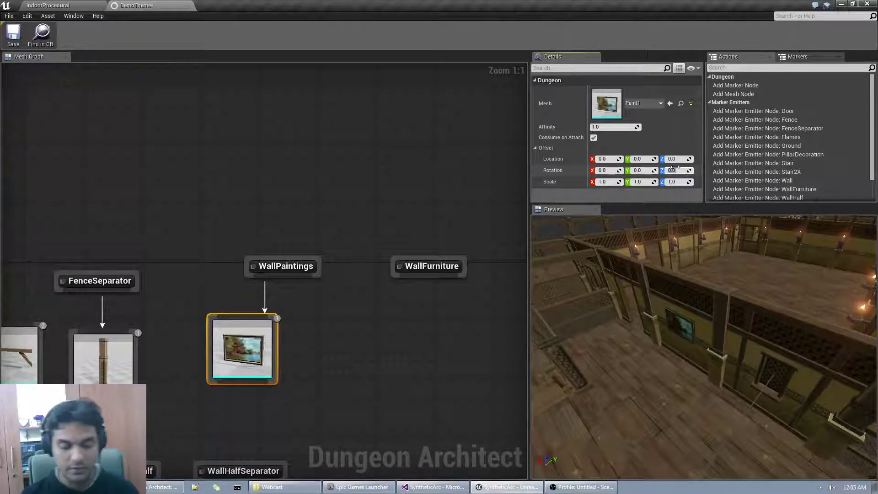
key("Return")
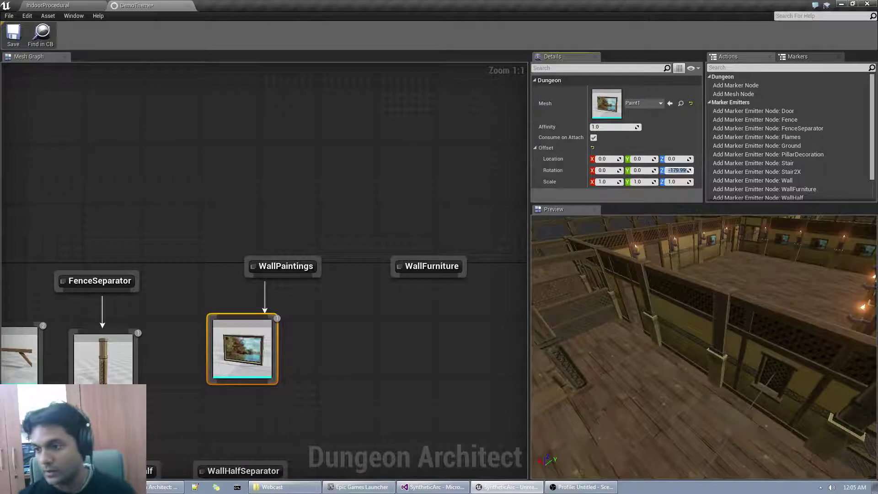
- Try affinities of 0.2 and 0.5 on the Paint1 mesh node, checking the painting density on the preview walls
right_click_drag(705, 347, 705, 347)
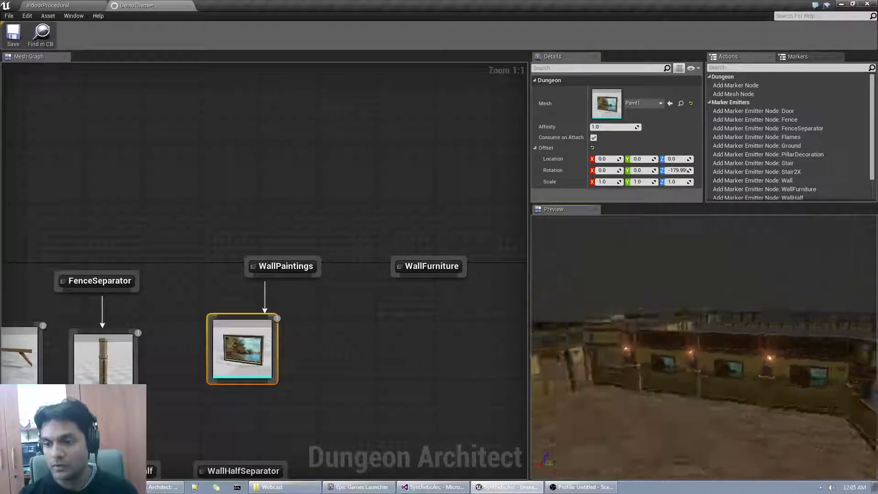
right_click_drag(564, 282, 564, 282)
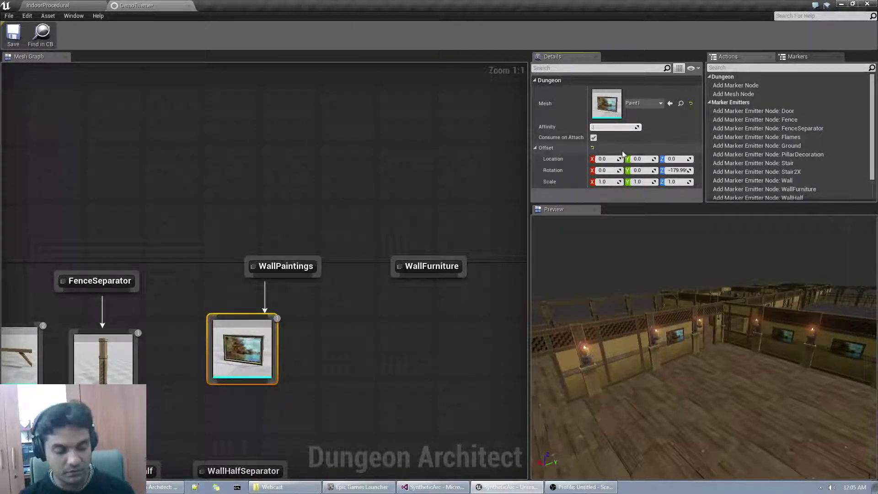
type("0.2")
key("Return")
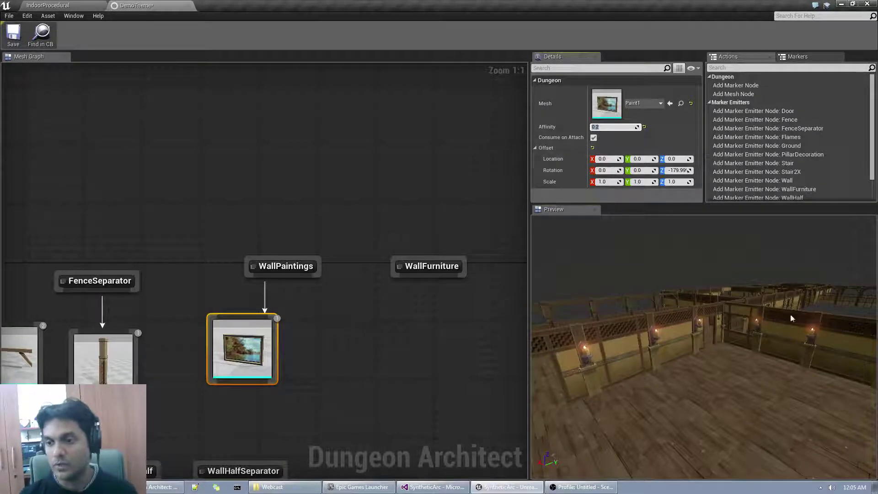
right_click_drag(793, 319, 855, 320)
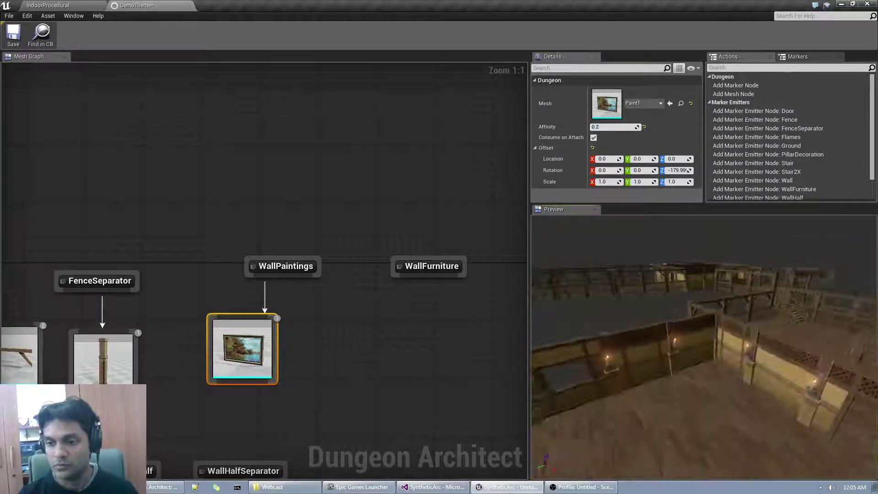
left_click_drag(736, 320, 714, 320)
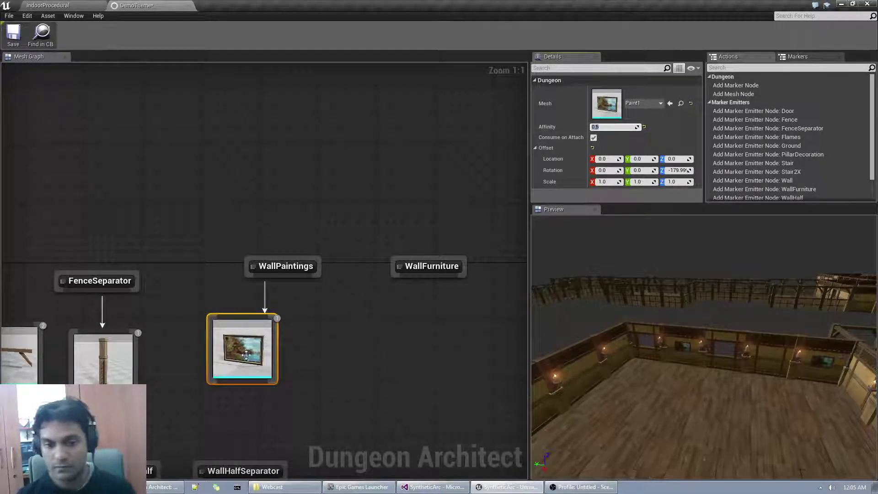
- Spread out the WallFurniture marker, the WallPaintings marker and its Paint1 mesh node to make room for more painting nodes
left_click_drag(242, 233, 335, 290)
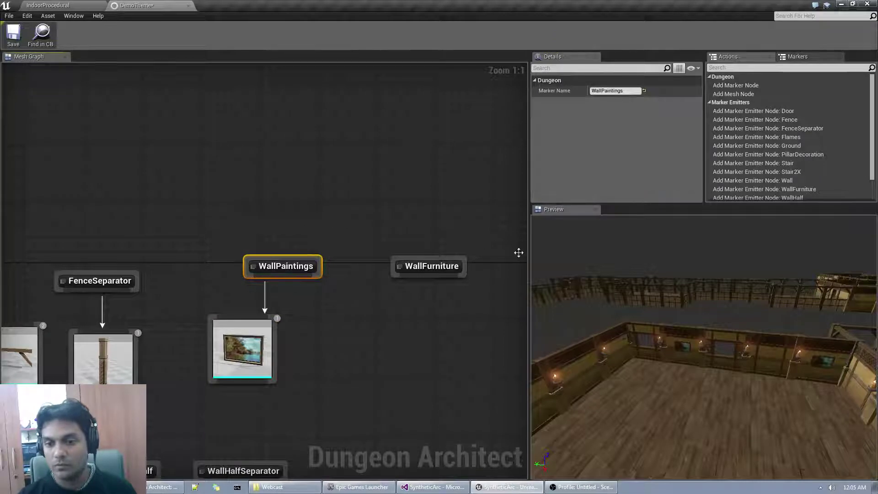
left_click_drag(421, 259, 494, 257)
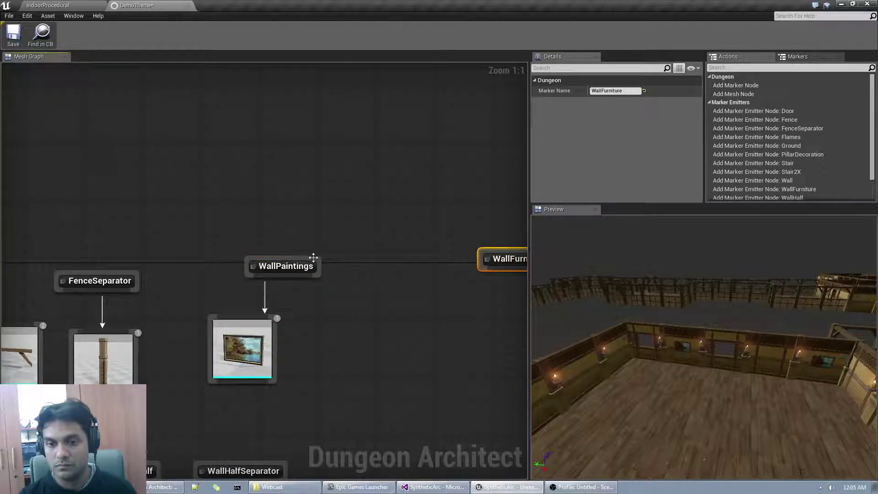
left_click_drag(314, 258, 397, 213)
left_click_drag(251, 349, 219, 349)
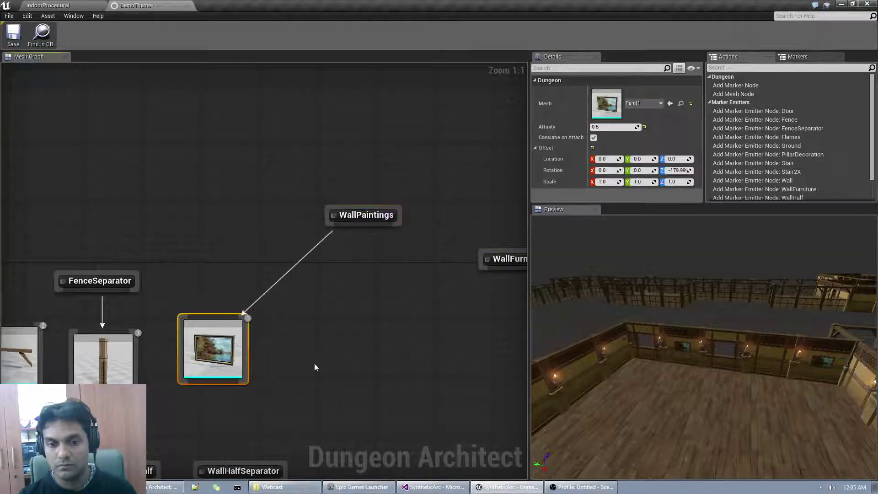
- Duplicate the Paint1 mesh node three times and line up the copies in a row beside the original
key("ctrl+d")
left_click_drag(353, 390, 299, 337)
key("ctrl+d")
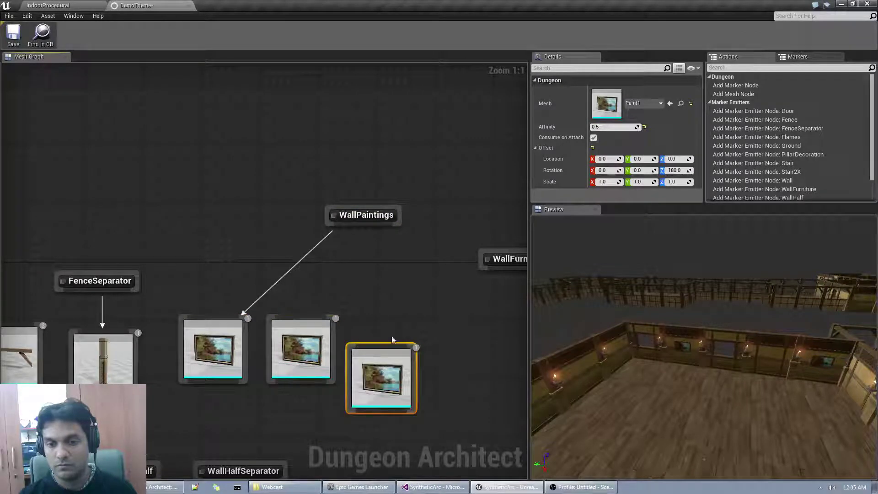
left_click_drag(389, 371, 394, 338)
key("ctrl+d")
left_click_drag(472, 354, 471, 325)
- Assign the meshes Paint2, Paint3 and Paint5 to the three duplicated painting nodes, in order
left_click(271, 336)
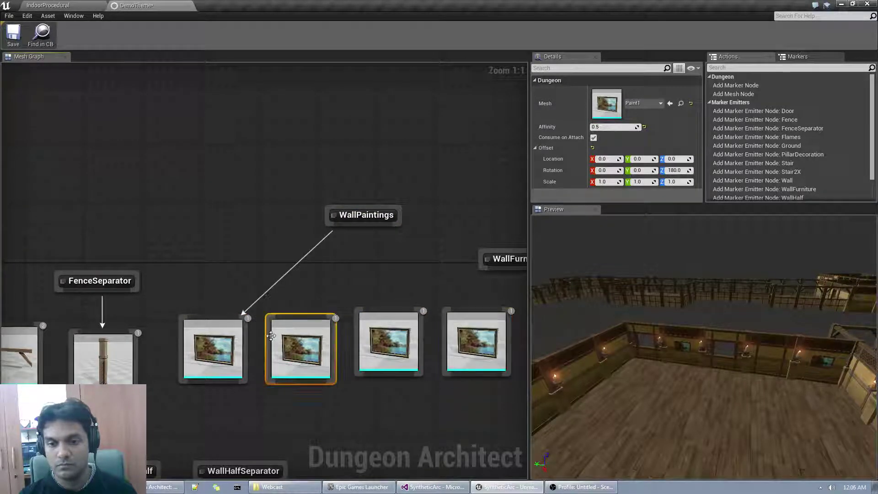
left_click(642, 103)
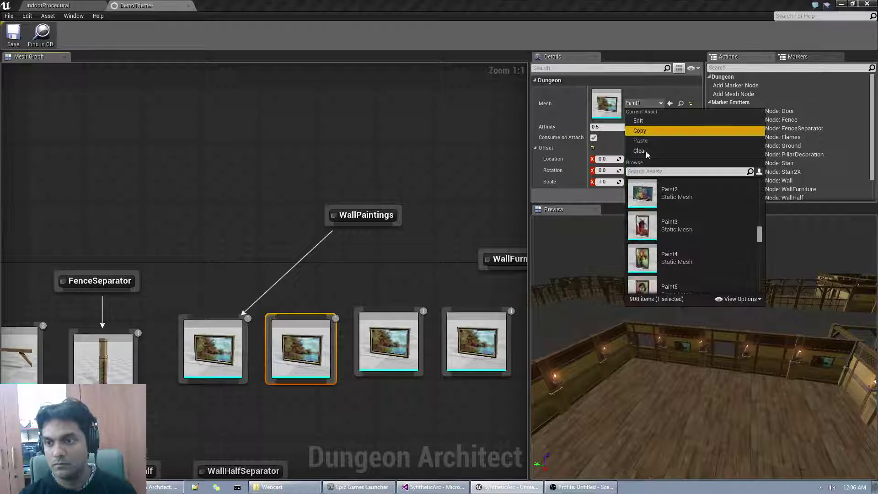
left_click(656, 226)
left_click(412, 322)
left_click(642, 103)
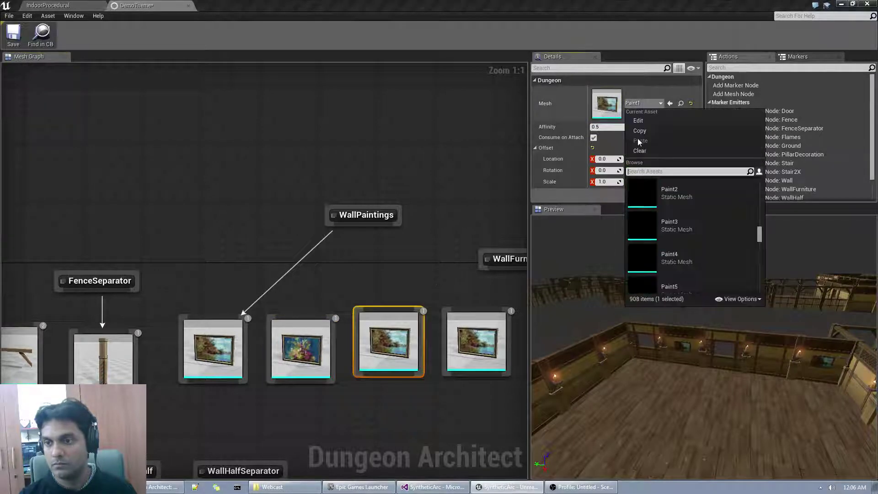
left_click(664, 233)
left_click(476, 322)
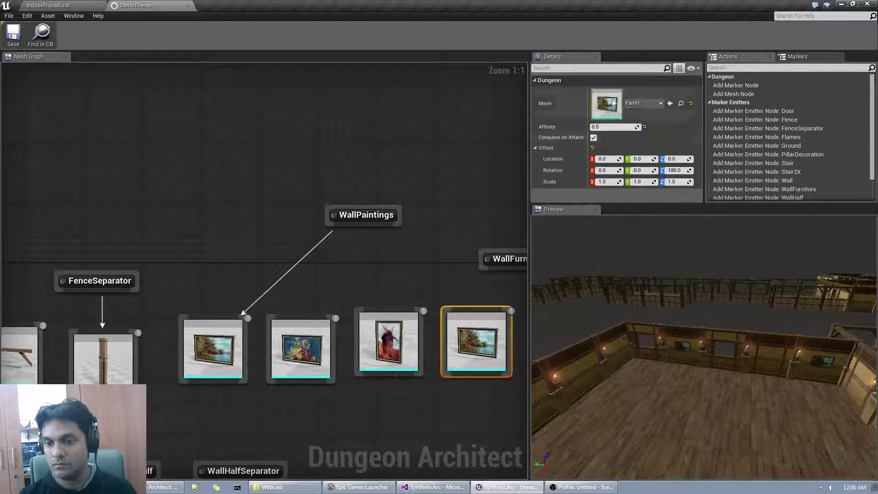
left_click(642, 103)
scroll(677, 256, "down", 1)
left_click(667, 259)
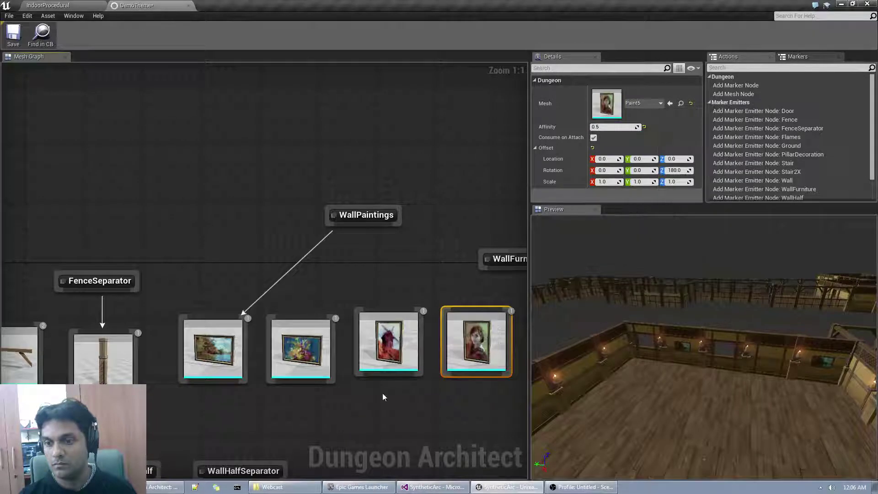
- Set the affinity of all four painting mesh nodes together to 0.1
left_click_drag(217, 409, 462, 361)
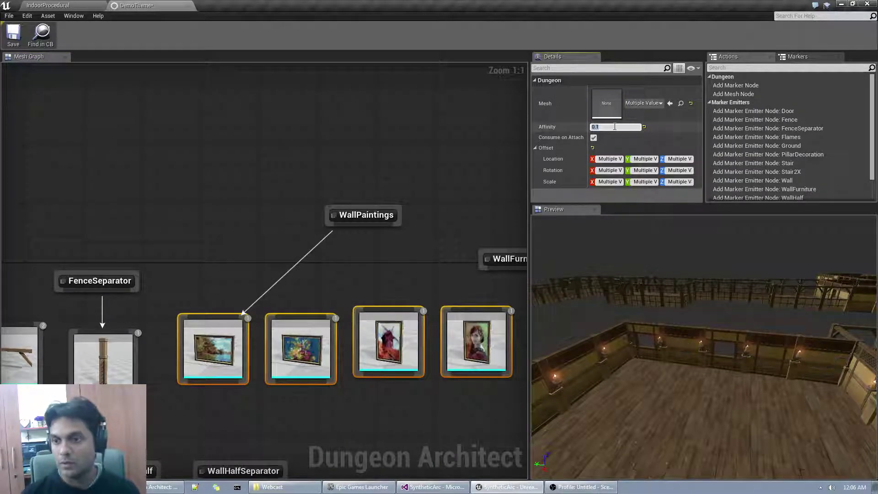
right_click_drag(719, 411, 695, 389)
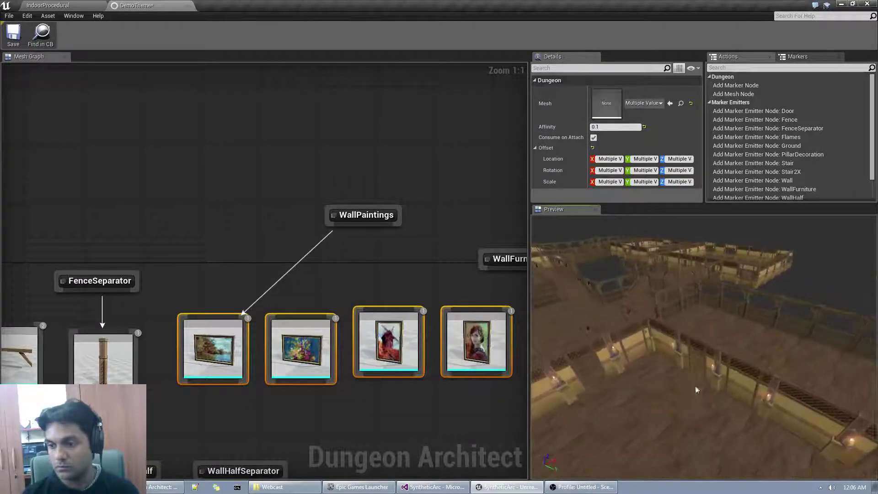
left_click(321, 275)
- Connect the WallPaintings marker to the Paint2, Paint3 and Paint5 mesh nodes and check the paintings in the preview
left_click_drag(362, 224, 306, 329)
mouse_move(366, 229)
left_mouse_down()
mouse_move(386, 303)
mouse_move(387, 237)
left_mouse_up()
left_click(357, 256)
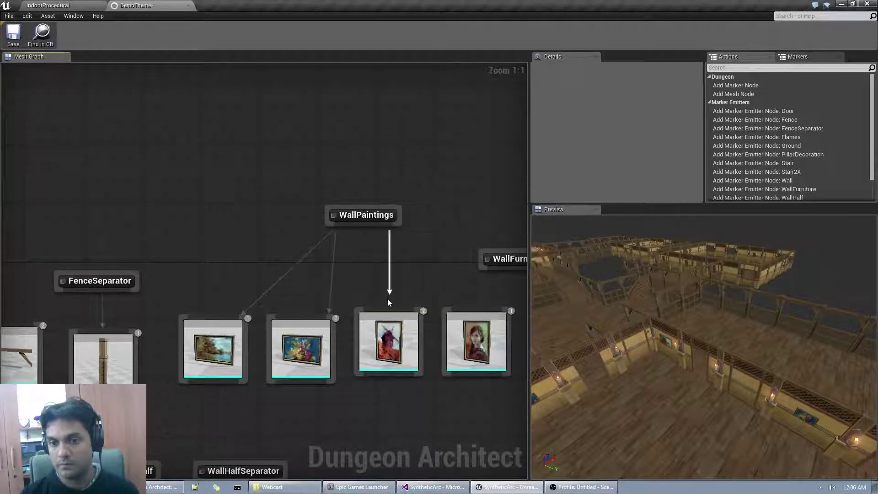
left_click_drag(387, 304, 387, 307)
left_click_drag(369, 223, 471, 310)
right_click_drag(398, 279, 407, 284)
key("w")
right_click_drag(640, 320, 686, 288)
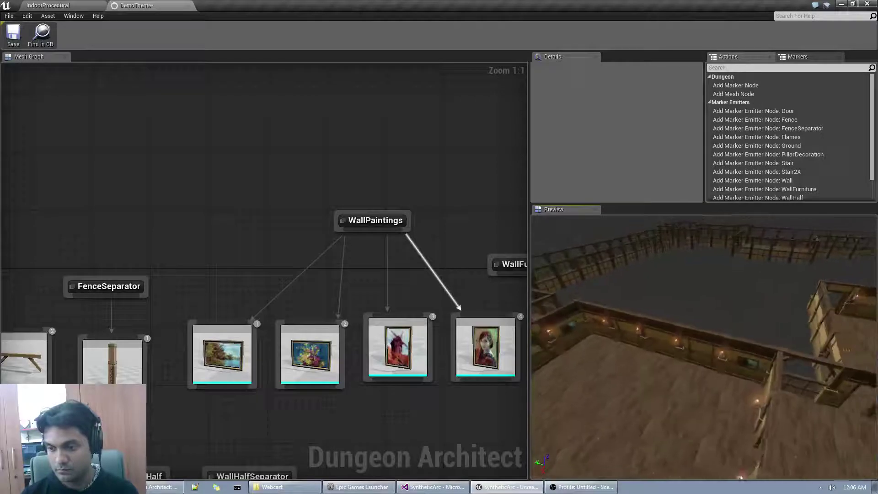
- Add a mesh node connected to the WallFurniture marker and place it below and to the left of the marker
right_click_drag(425, 263, 285, 287)
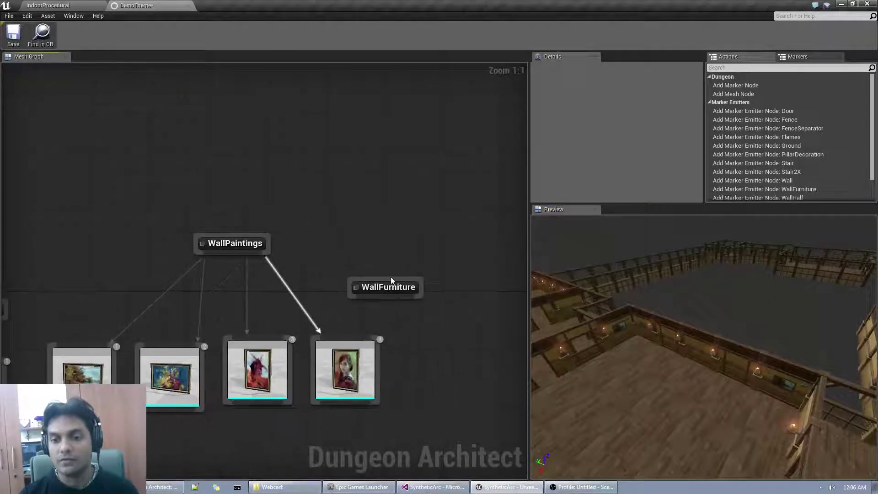
mouse_move(390, 280)
left_mouse_down()
mouse_move(526, 247)
mouse_move(419, 247)
mouse_move(487, 267)
mouse_move(424, 344)
left_mouse_up()
left_click(444, 176)
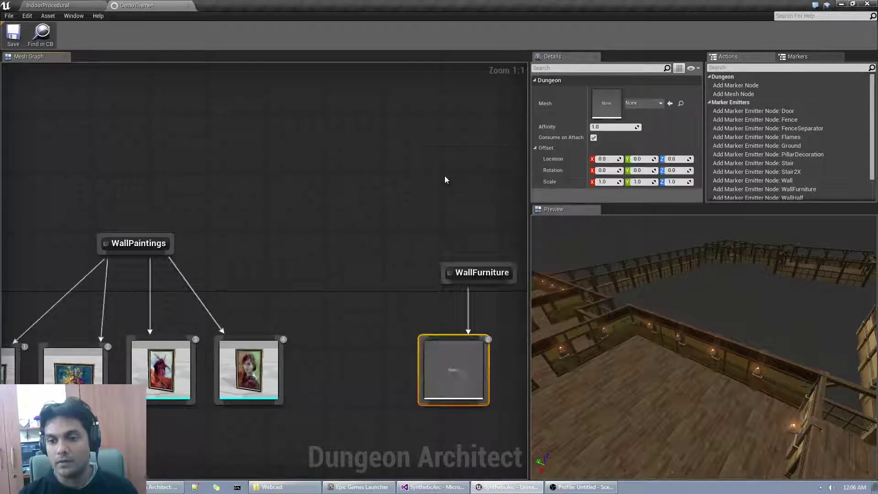
left_click_drag(463, 373, 397, 373)
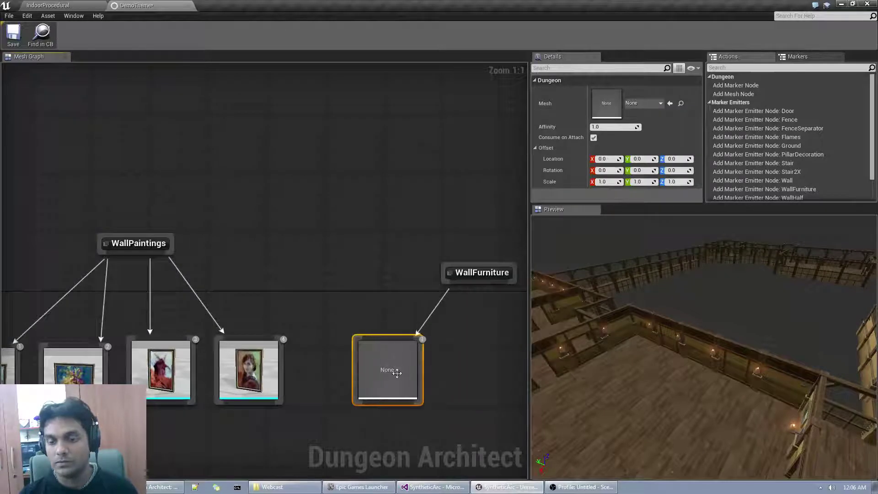
- Search the mesh choices for the empty WallFurniture node for "table" and browse the available assets
left_click(644, 103)
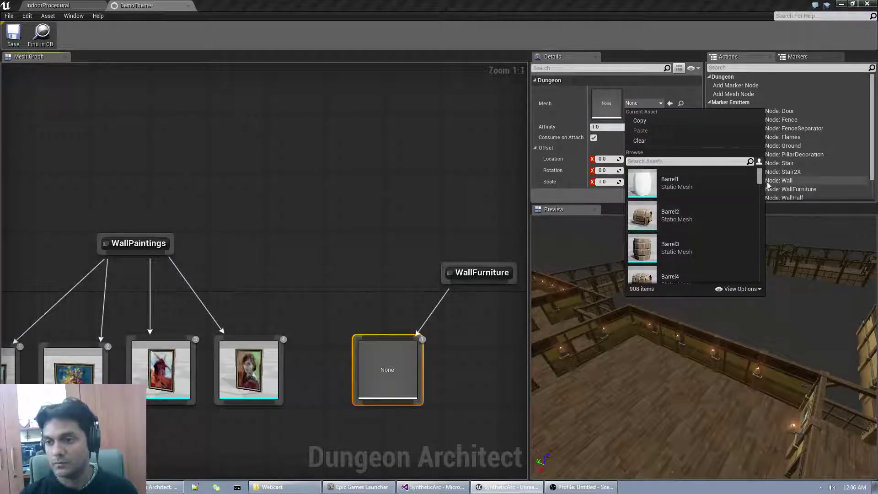
left_click(378, 137)
left_click(411, 363)
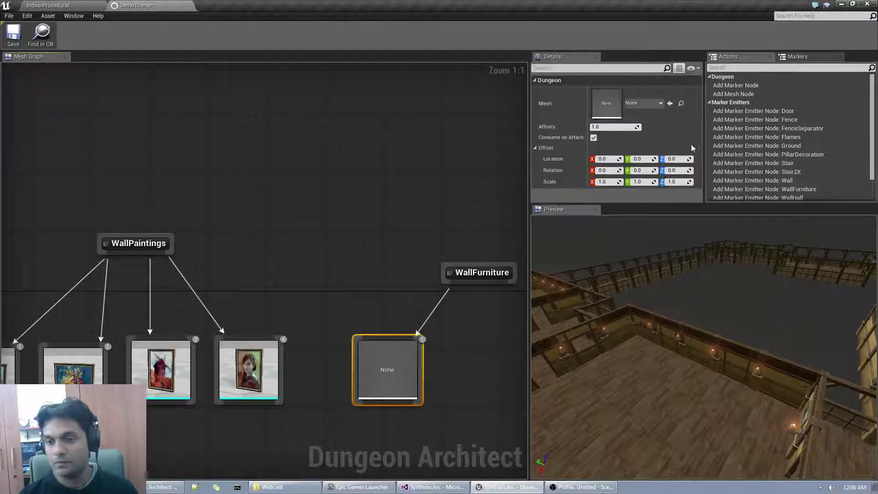
left_click(654, 103)
left_click_drag(760, 182, 761, 209)
type("table")
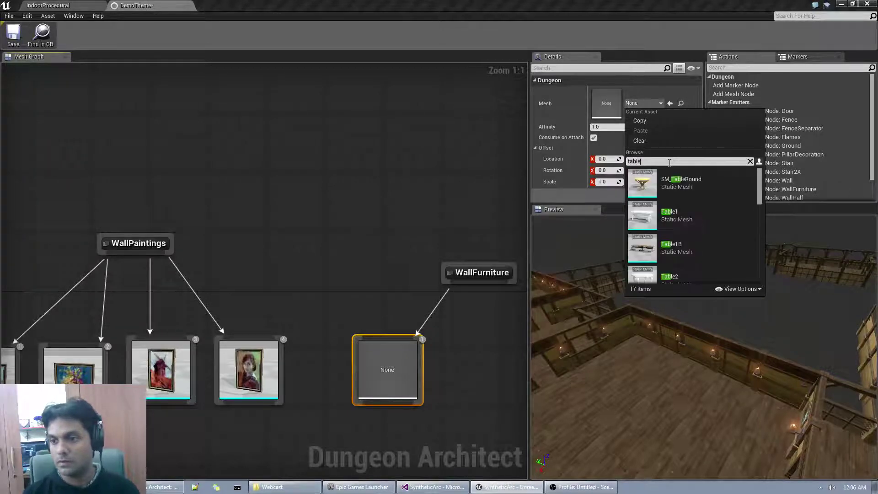
scroll(696, 231, "down", 5)
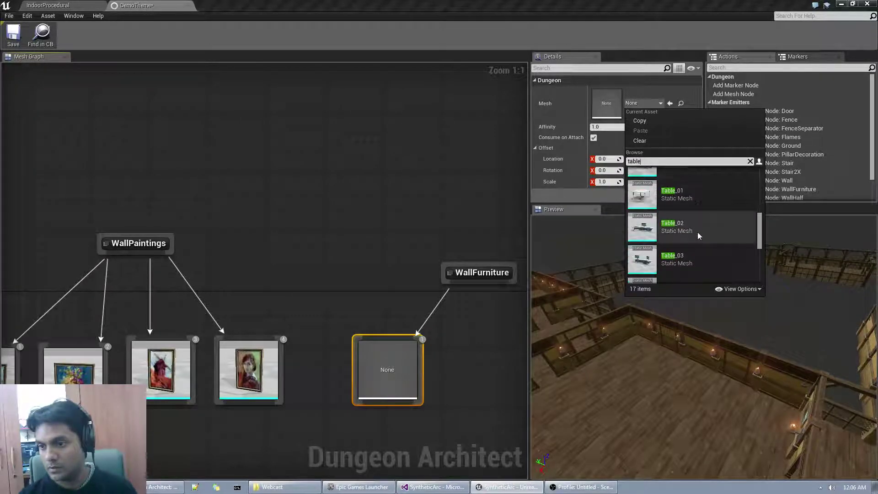
scroll(698, 233, "down", 4)
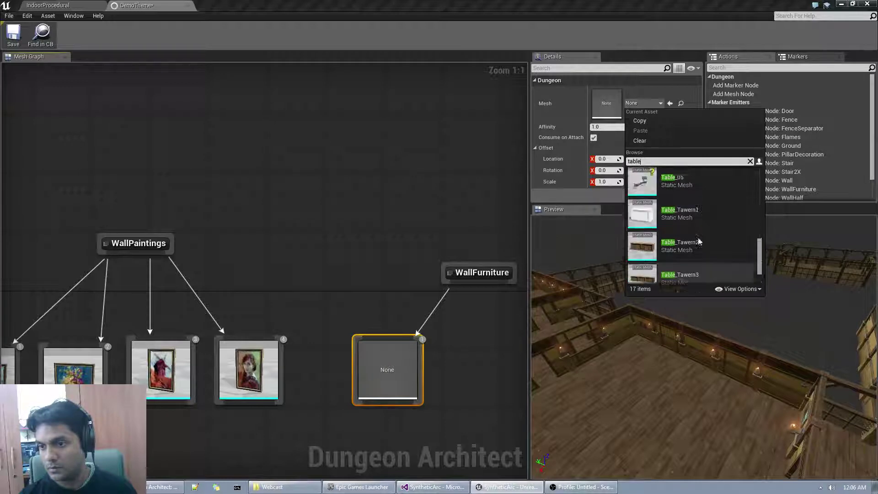
scroll(708, 236, "up", 10)
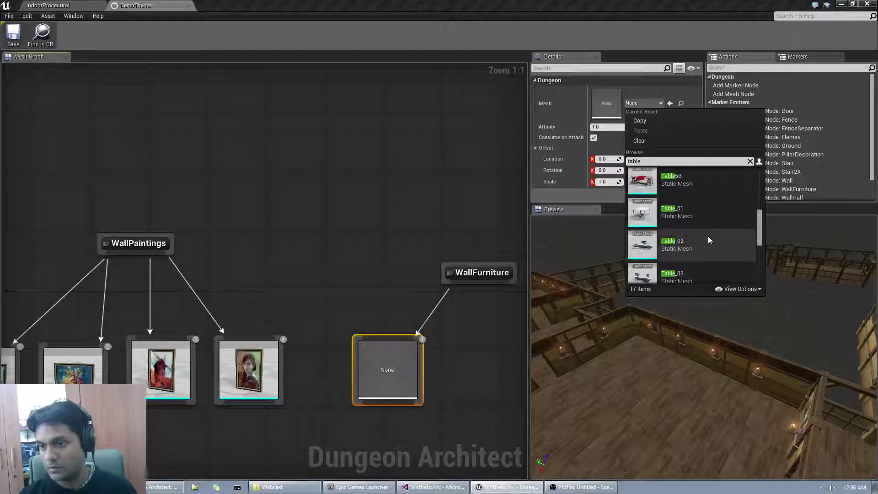
left_click(749, 161)
left_click_drag(760, 173, 759, 280)
left_click(299, 222)
- Select the Furniture3 mesh in the IndoorProcedural level's ManufacturaK4/Interiors/Meshes content folder and return to the DemoTheme graph
left_click(34, 4)
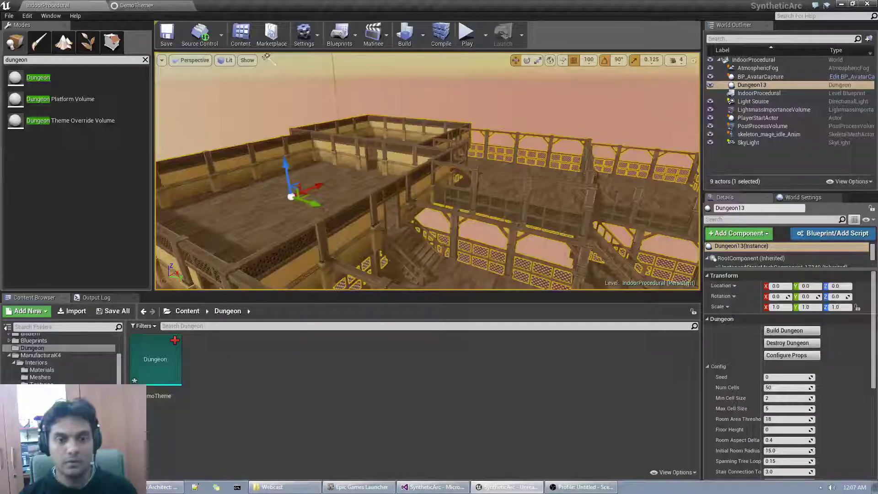
left_click(40, 376)
scroll(320, 430, "down", 6)
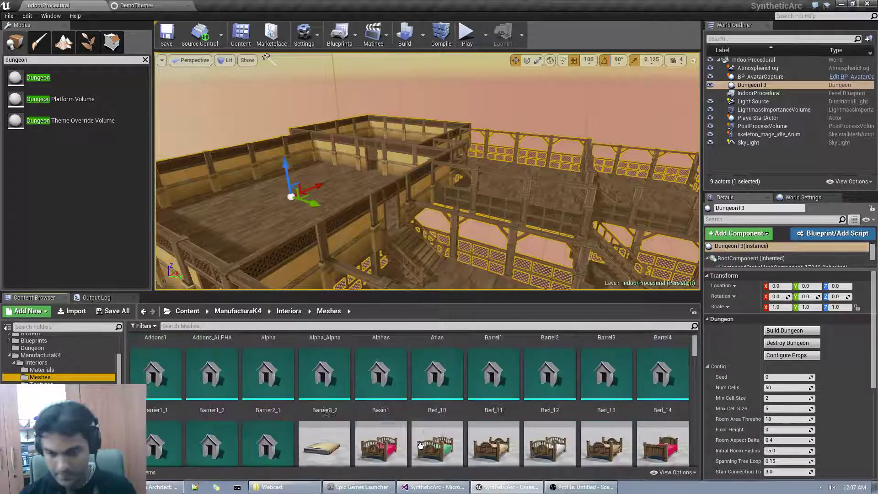
scroll(424, 453, "down", 5)
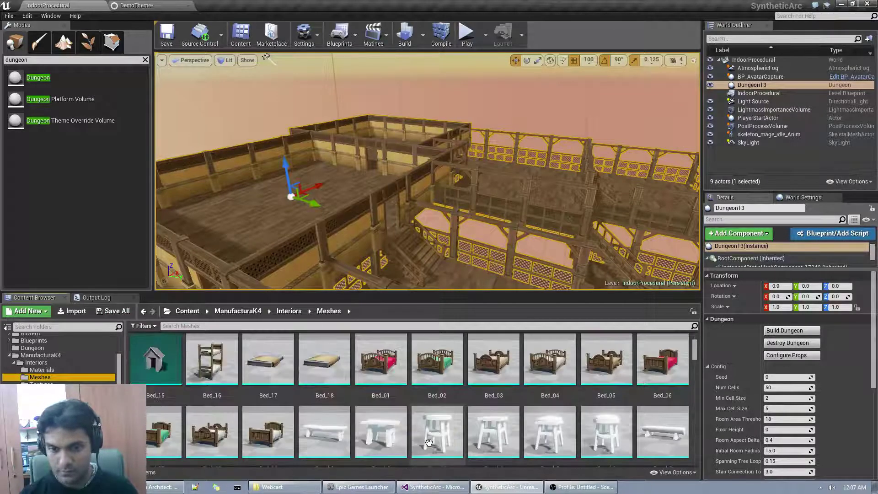
scroll(428, 453, "up", 4)
scroll(429, 454, "down", 8)
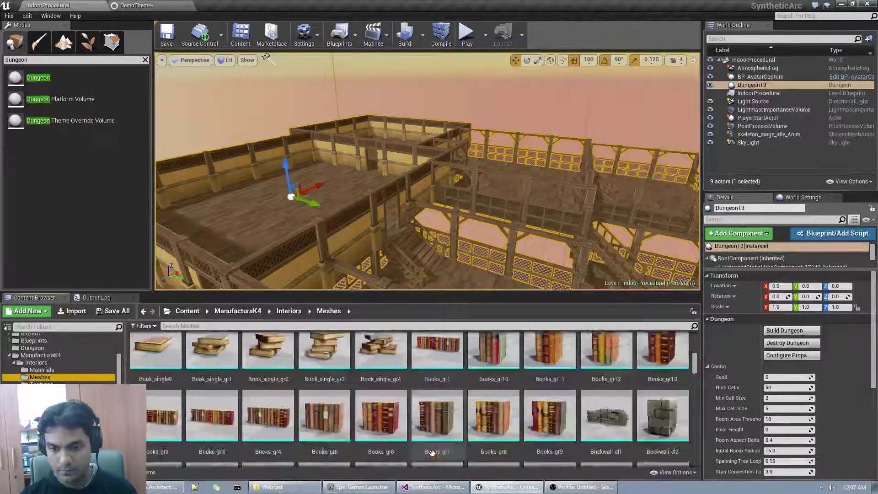
scroll(432, 453, "down", 6)
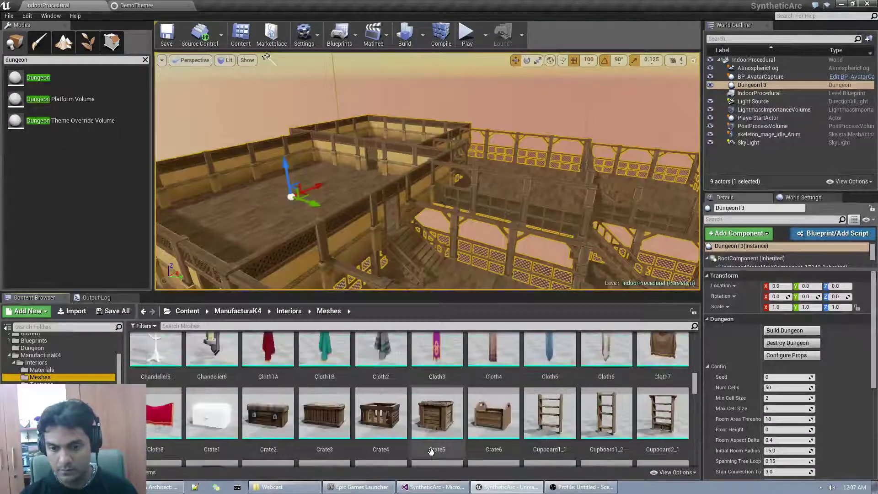
scroll(432, 453, "down", 4)
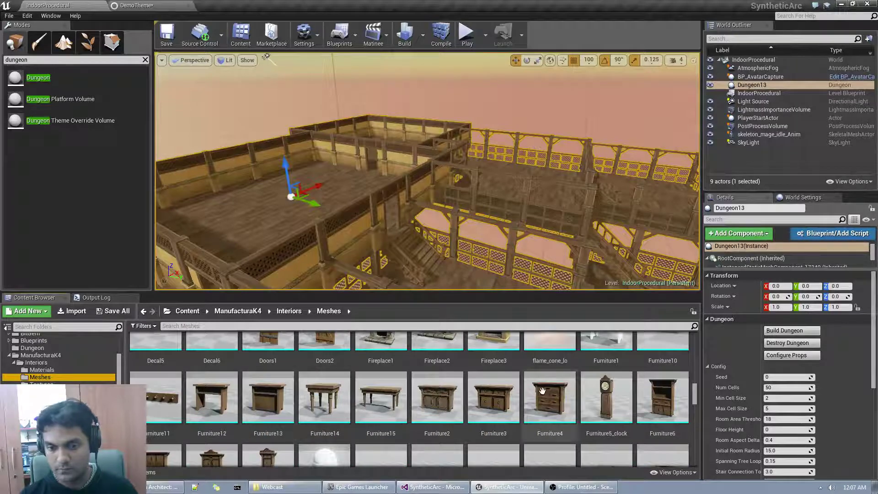
left_click(487, 401)
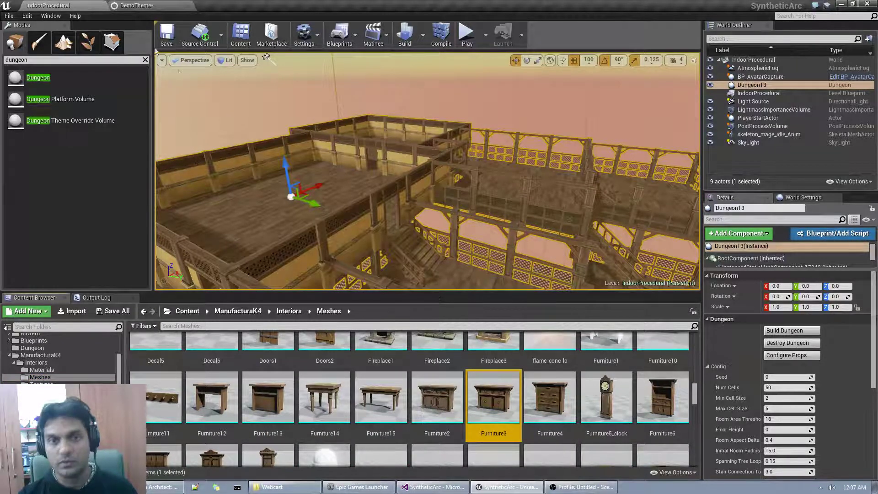
left_click(137, 6)
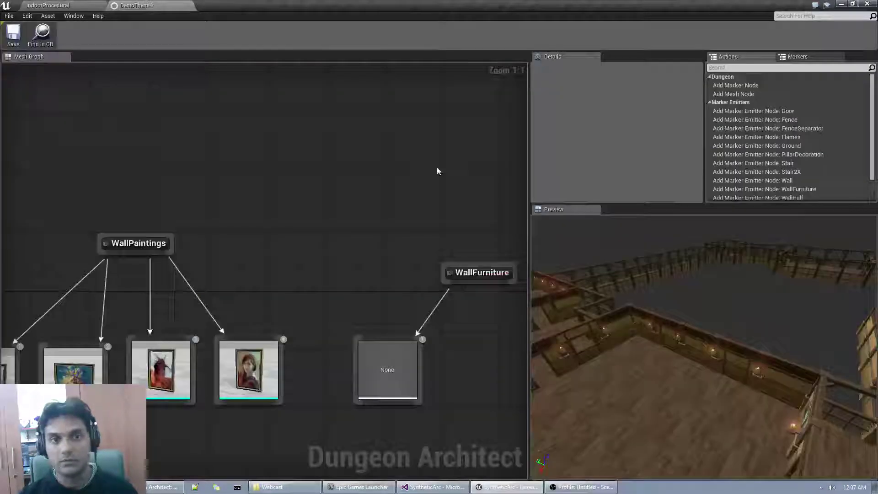
- Assign the selected Furniture3 mesh to the empty WallFurniture node and shift the node slightly down and to the left
left_click(380, 377)
left_click(670, 103)
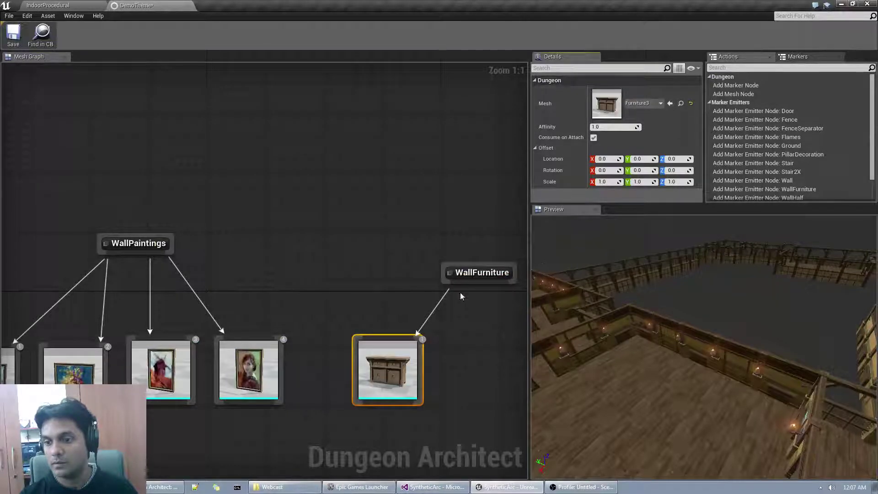
key("w")
right_click_drag(686, 367, 654, 380)
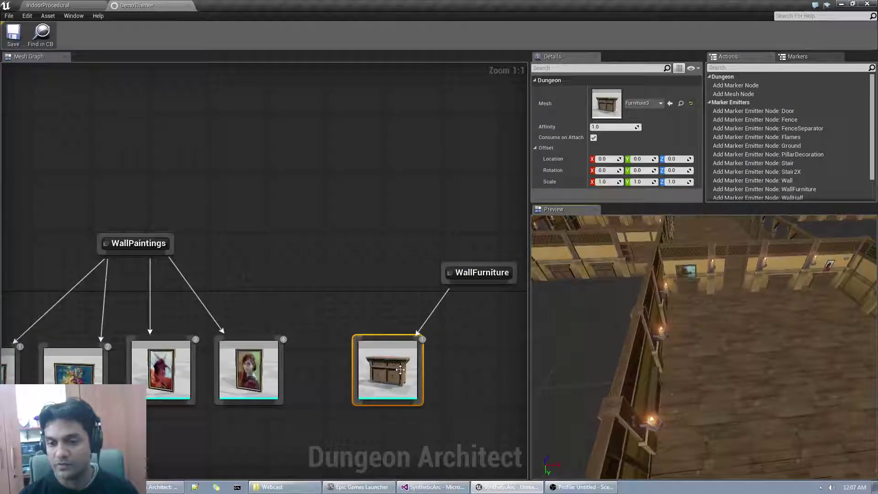
left_click_drag(400, 369, 386, 380)
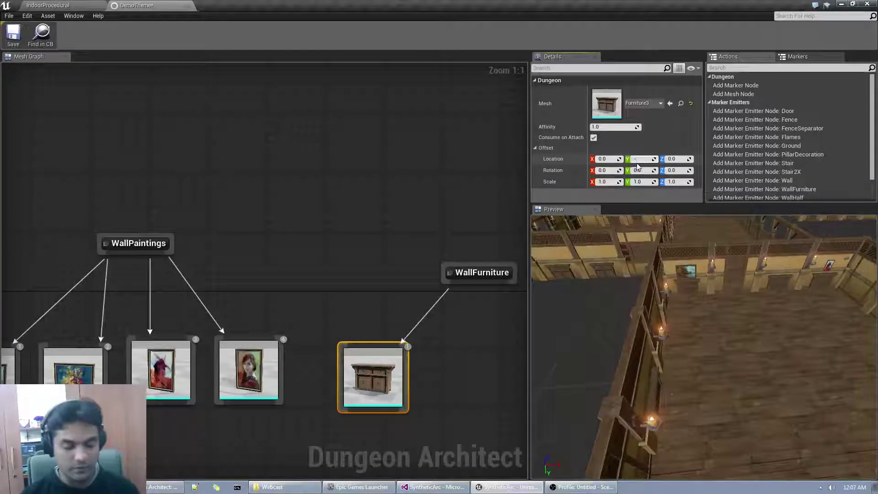
- Set the Furniture3 node's Y location offset to -60 and check the furniture's placement in the preview
key("Return")
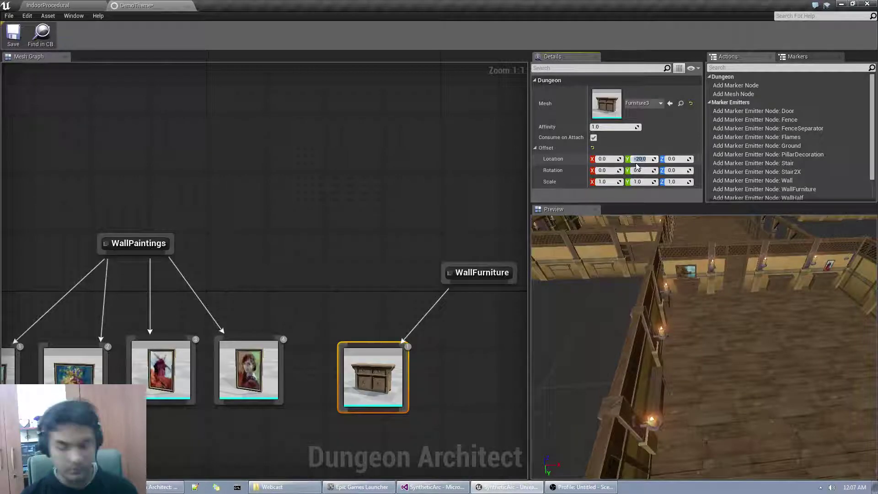
key("Return")
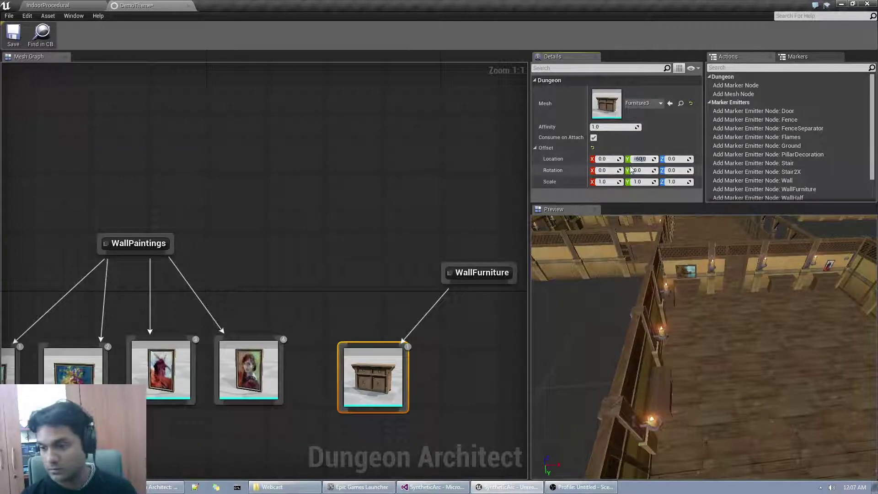
key("w")
right_click_drag(725, 344, 800, 297)
right_click_drag(704, 233, 693, 224)
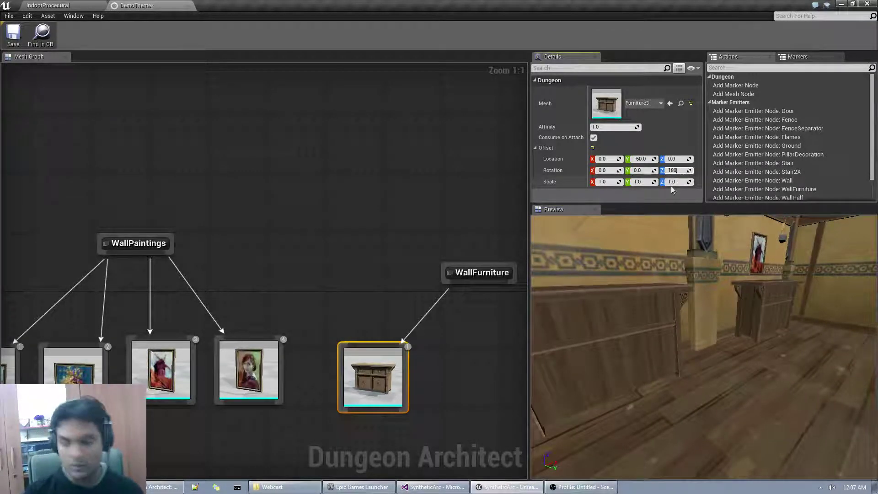
- Set the Furniture3 node's Z rotation offset to 180 and check the furniture's orientation in the preview
key("Return")
right_click_drag(663, 293, 713, 315)
key("s")
key("w")
key("s")
- Copy the Furniture3 node and paste three copies, arranging them in a row to the right of the original
right_click_drag(451, 345, 312, 311)
key("ctrl+c")
key("ctrl+v")
left_click_drag(399, 388, 319, 371)
key("ctrl+v")
left_click_drag(414, 396, 410, 359)
key("ctrl+v")
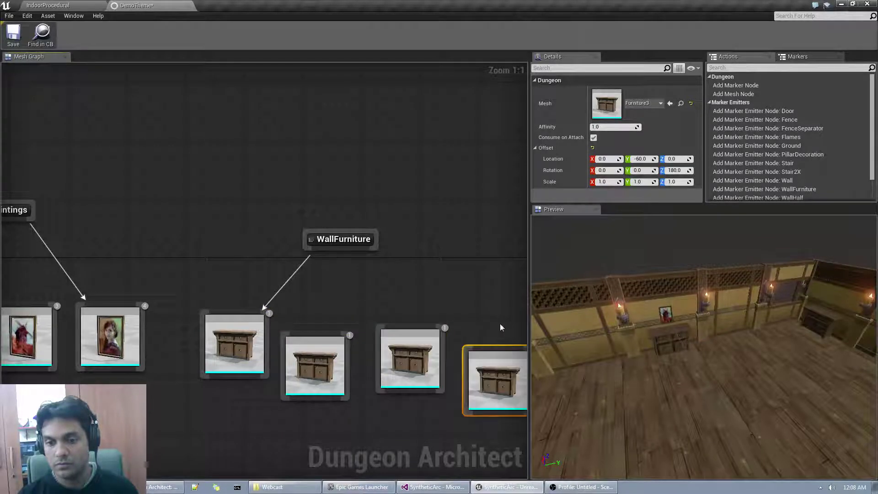
left_click_drag(495, 355, 503, 316)
- Assign the Furniture5_clock mesh to the first copied node and the open-shelf cupboard mesh to the second
left_click(318, 357)
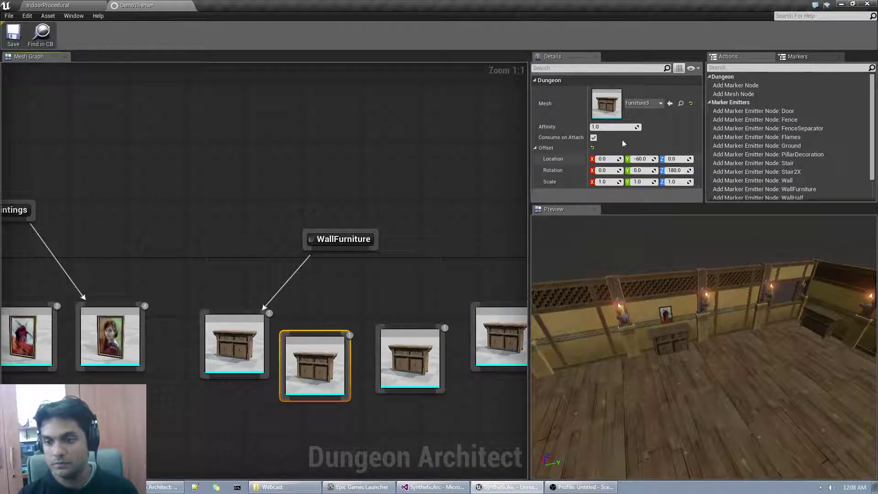
left_click(644, 103)
left_click(687, 211)
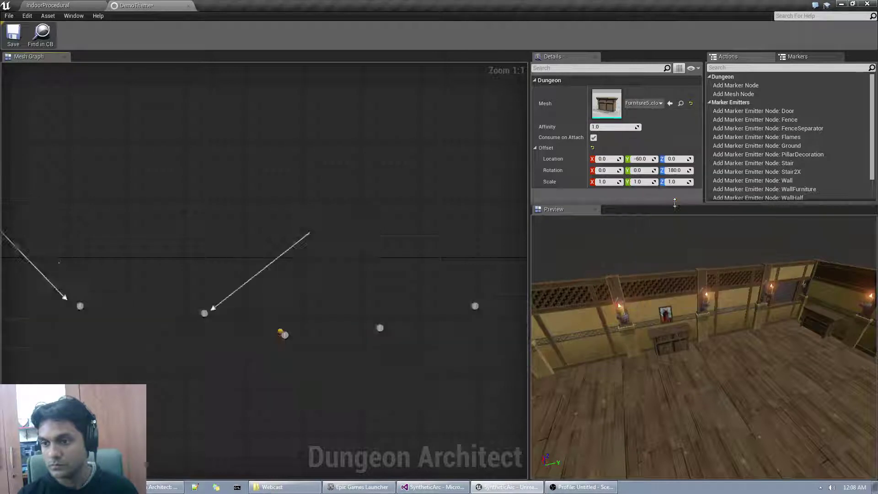
left_click(410, 359)
left_click(643, 104)
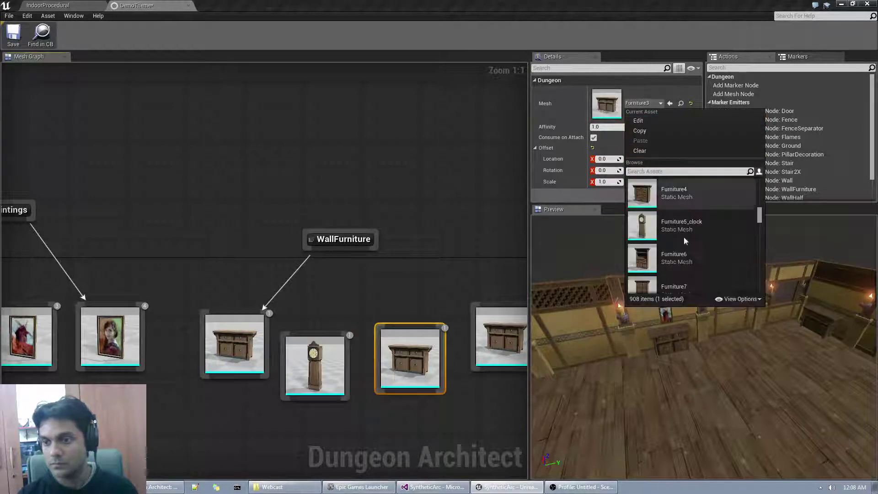
scroll(684, 236, "down", 1)
left_click(671, 237)
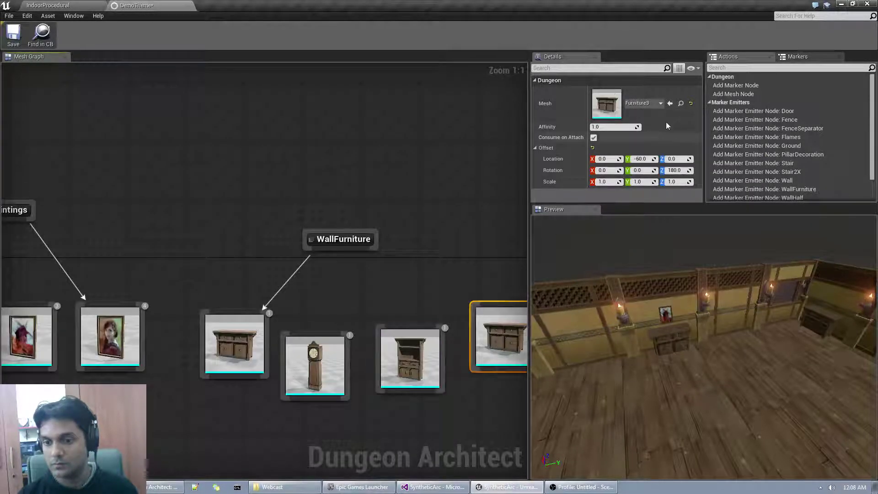
- Assign the Furniture14 table mesh to the rightmost copied furniture node
left_click(644, 104)
scroll(689, 238, "down", 3)
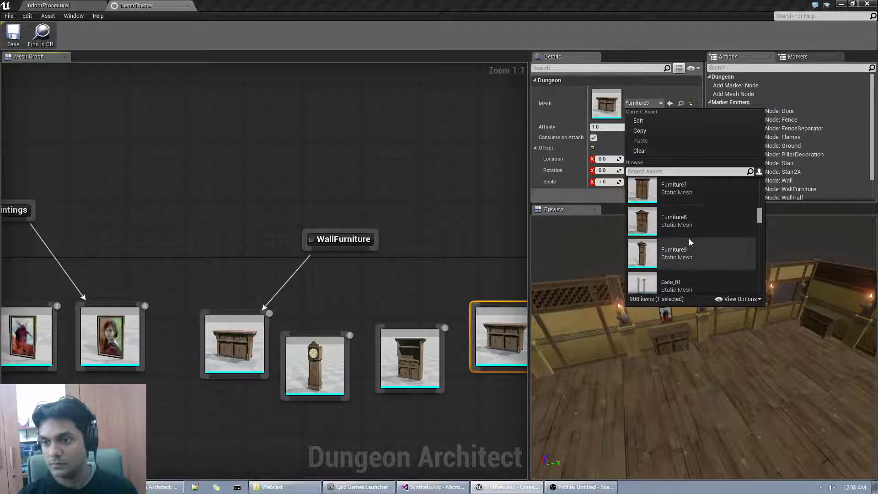
scroll(688, 238, "up", 6)
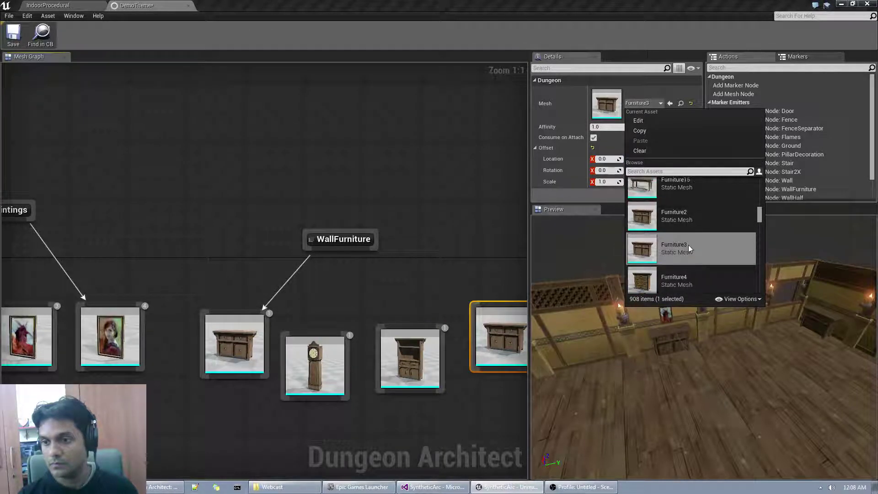
scroll(688, 245, "up", 3)
left_click(682, 223)
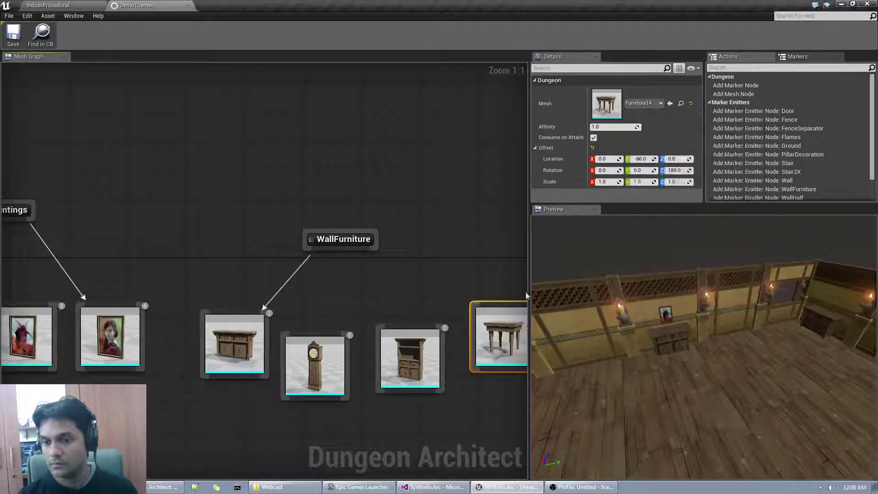
- Connect the WallFurniture marker to the clock, cupboard and table mesh nodes
right_click_drag(419, 272, 402, 281)
left_click_drag(325, 259, 311, 346)
left_click_drag(330, 259, 461, 311)
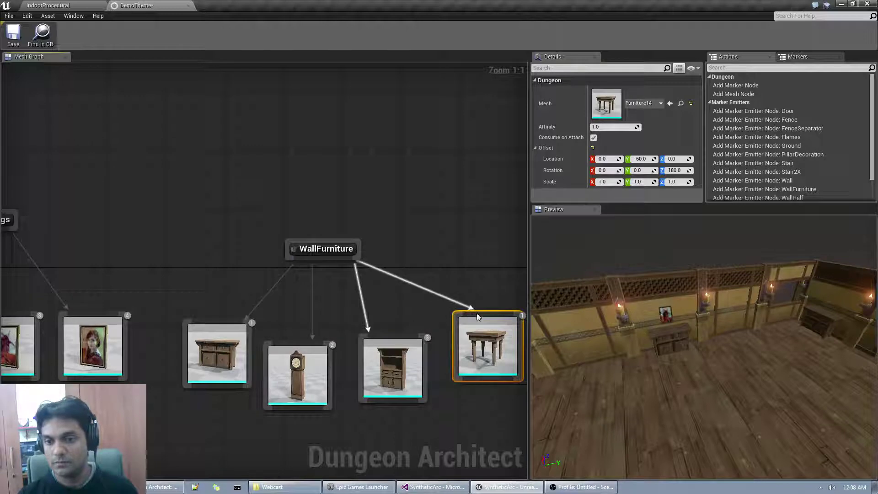
right_click_drag(419, 252, 391, 259)
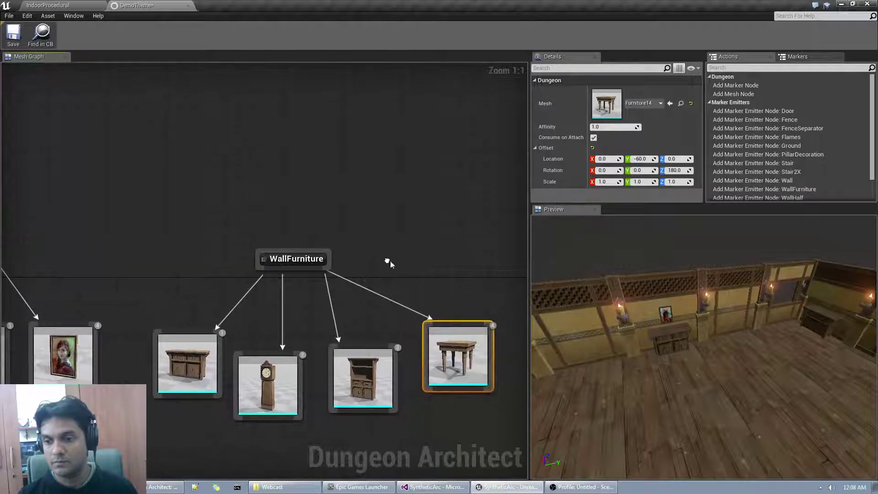
- Set the affinity of all four WallFurniture mesh nodes to 0.2
right_click_drag(640, 320, 851, 340)
left_click(173, 416)
left_click_drag(173, 417, 498, 321)
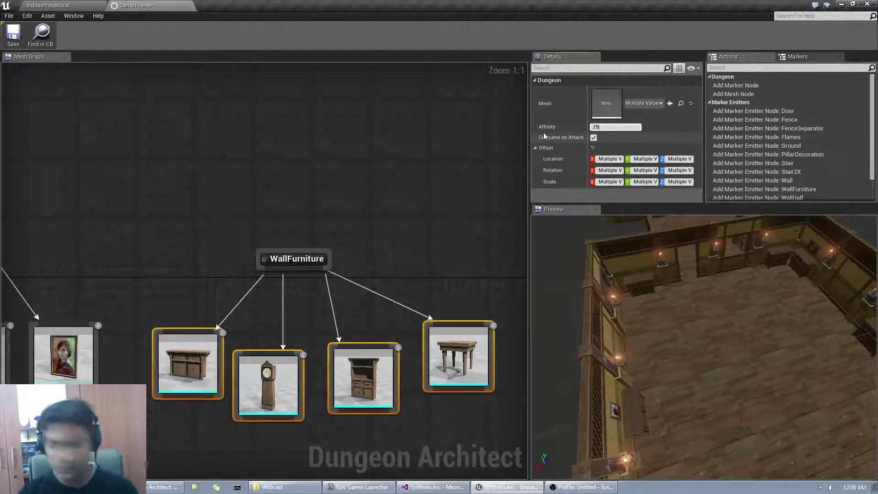
key("Return")
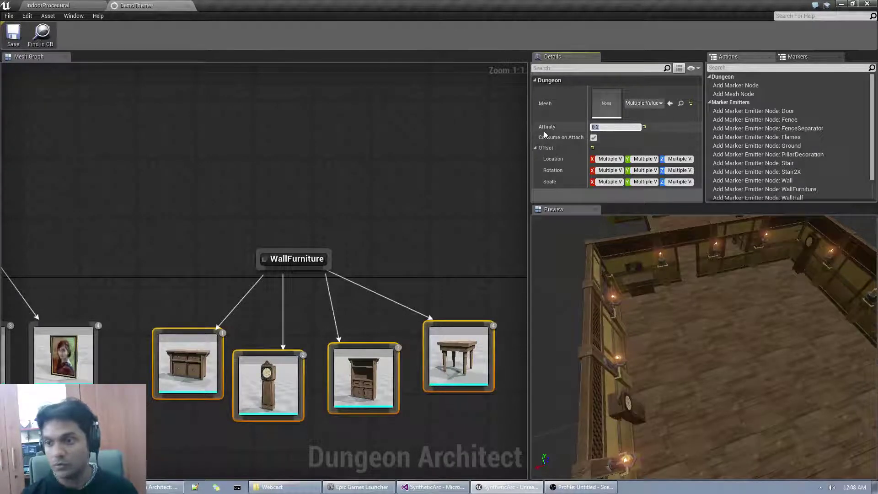
- Fly through the dungeon preview and examine how the furniture and paintings are distributed along the walls
right_click_drag(704, 347, 782, 292)
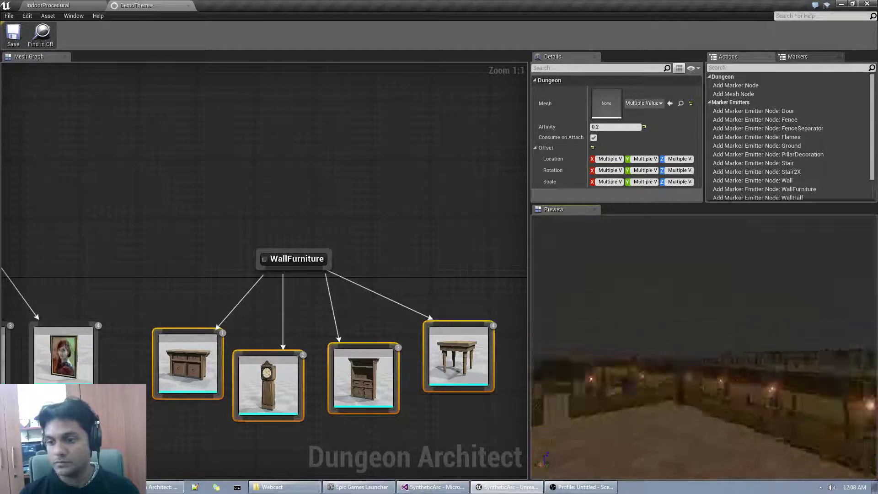
right_click_drag(703, 347, 805, 343)
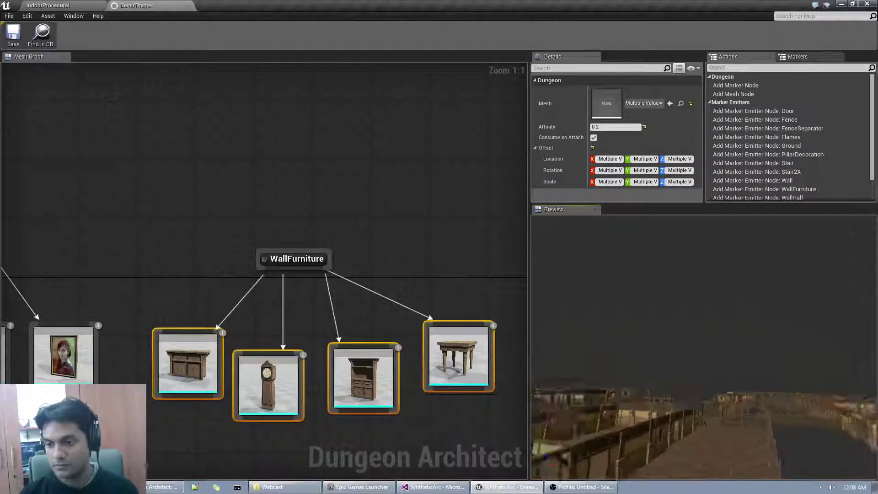
right_click_drag(703, 347, 814, 338)
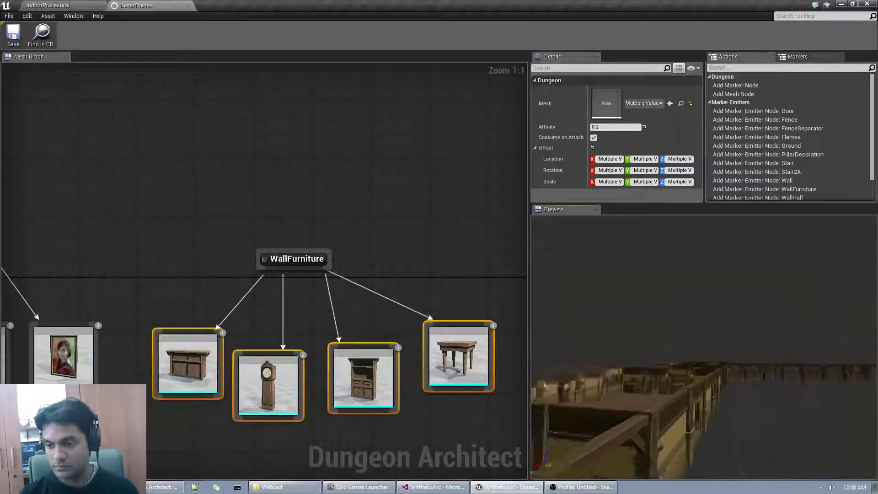
right_click_drag(704, 348, 590, 366)
right_click_drag(668, 292, 670, 412)
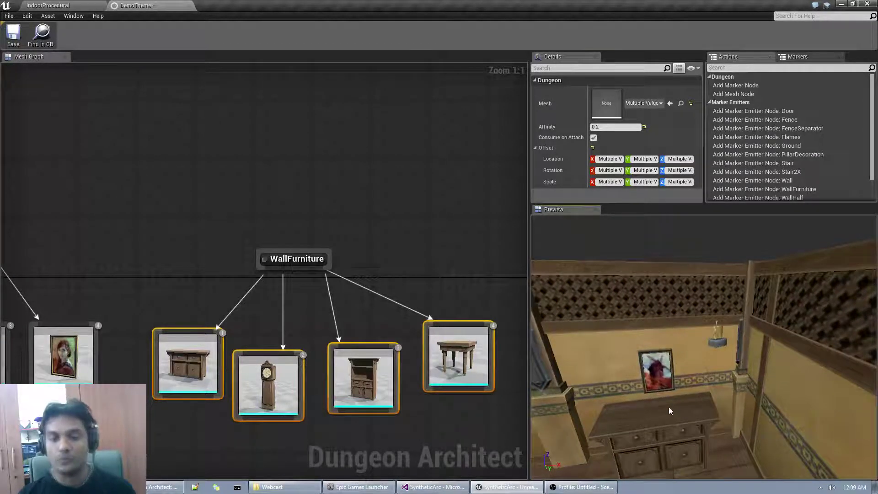
- Move the WallFurniture marker slightly down and to the right, centred above its mesh nodes
mouse_move(328, 257)
left_mouse_down()
mouse_move(357, 257)
mouse_move(350, 272)
left_mouse_up()
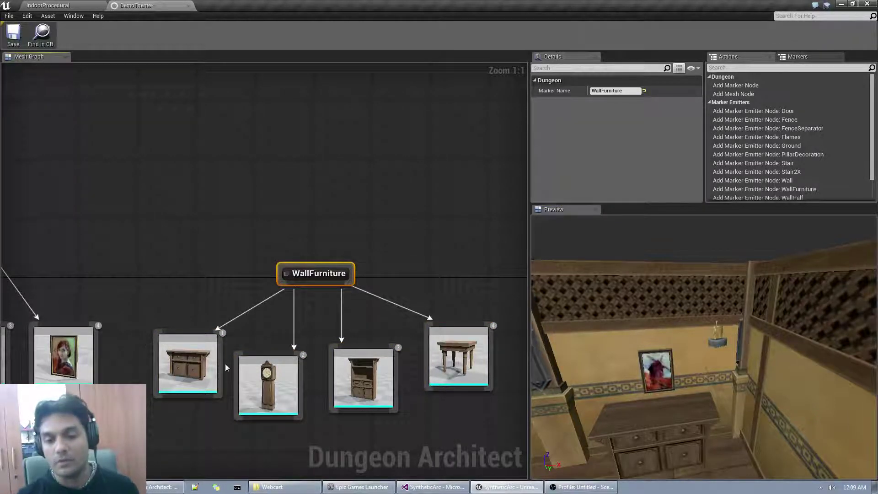
left_click(481, 368)
left_click(191, 168)
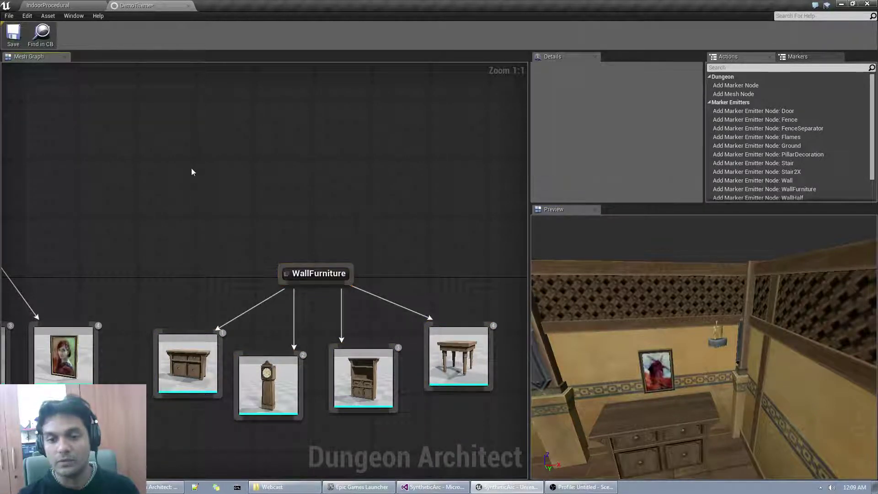
- Add a marker node above and to the left of WallFurniture and name it TableTopDecoration
right_click(97, 143)
double_click(123, 158)
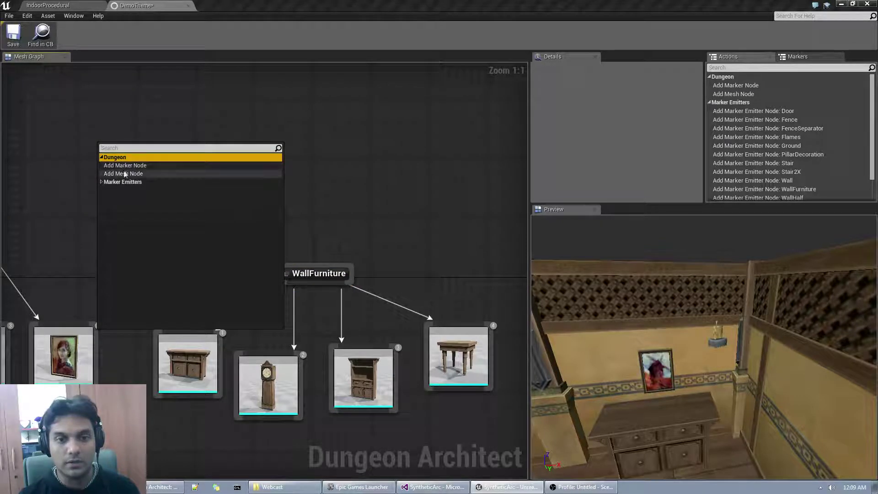
left_click(125, 165)
key("Return")
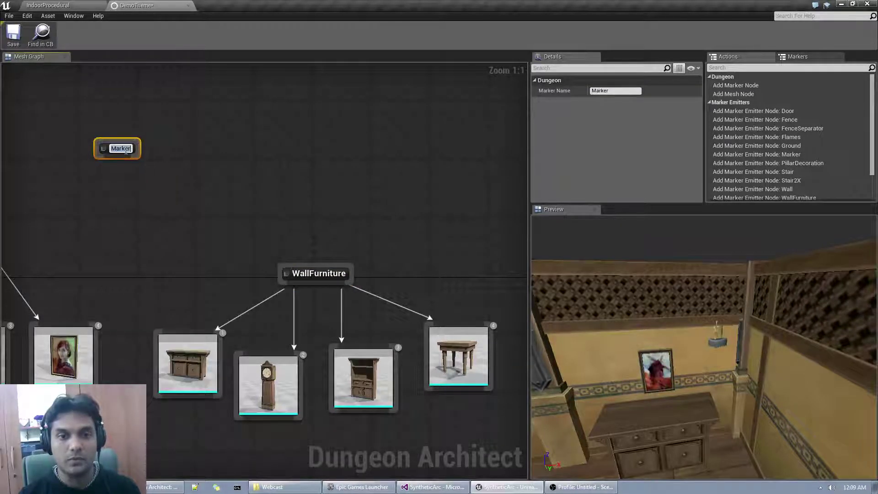
type("Ta")
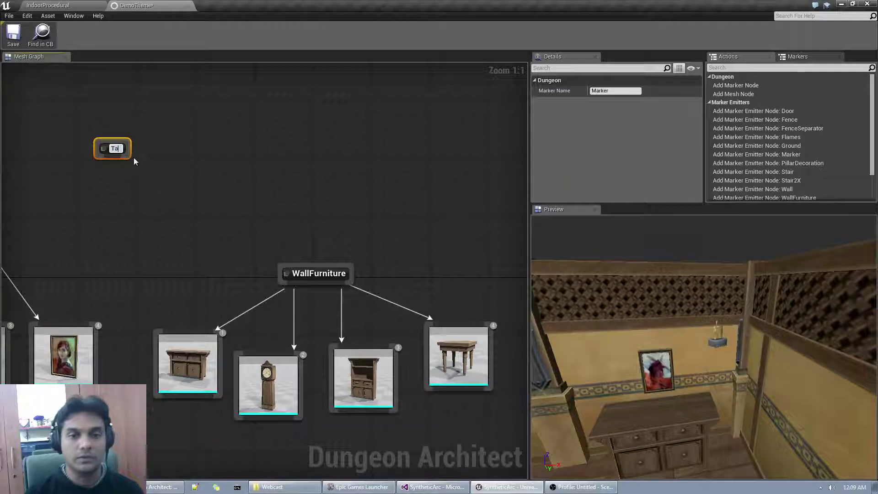
type("bleTopDe")
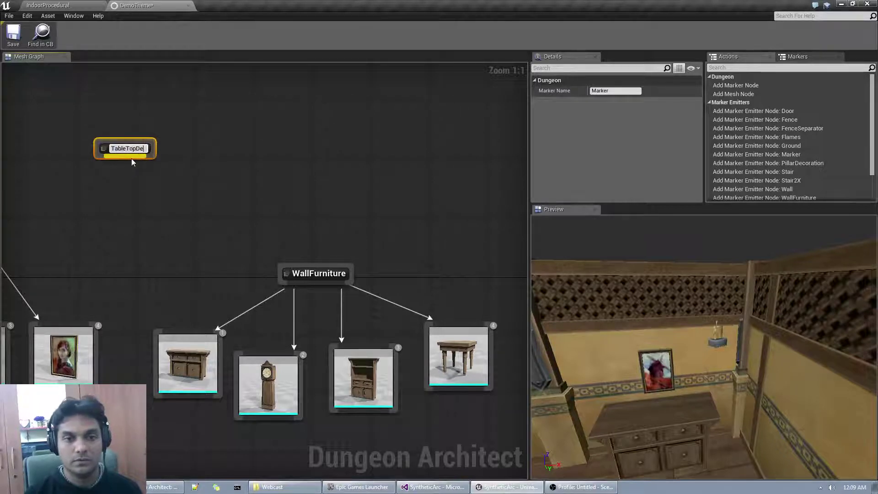
type("coration\\")
key("Return")
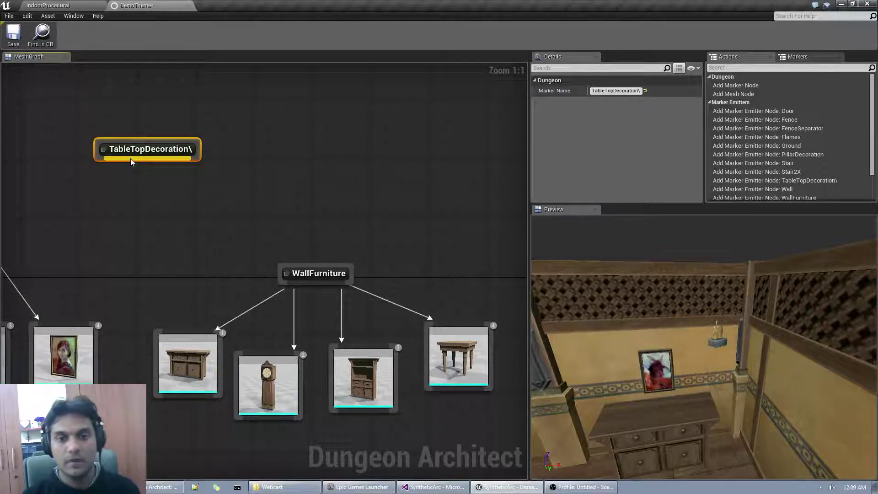
double_click(134, 151)
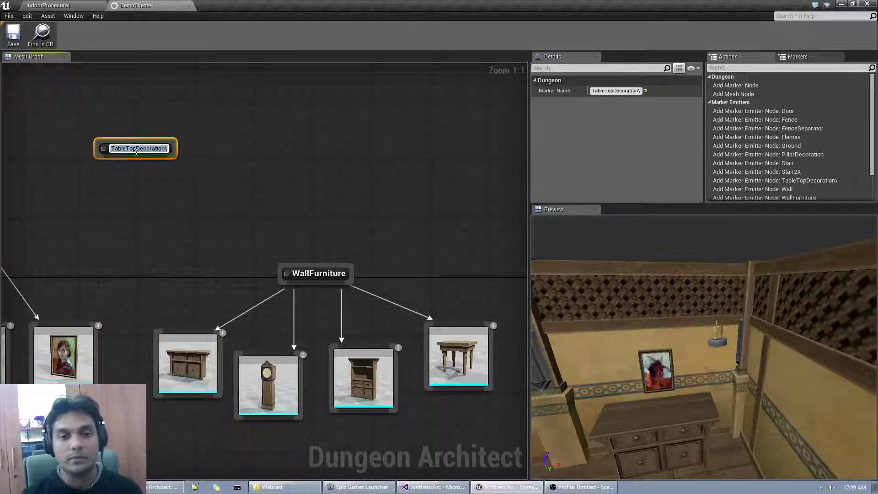
key("Return")
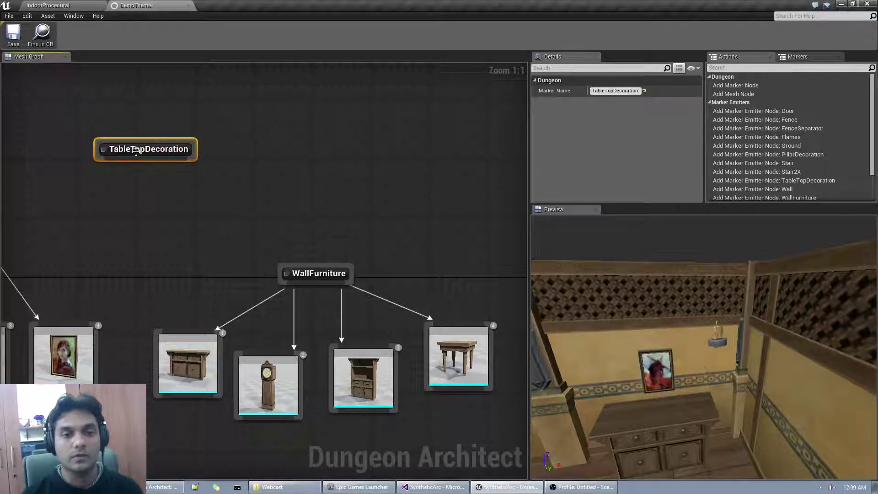
- Move the TableTopDecoration marker to the right, add a connected mesh node below it and open that node's mesh choices
left_click(180, 138)
left_click_drag(176, 140, 227, 132)
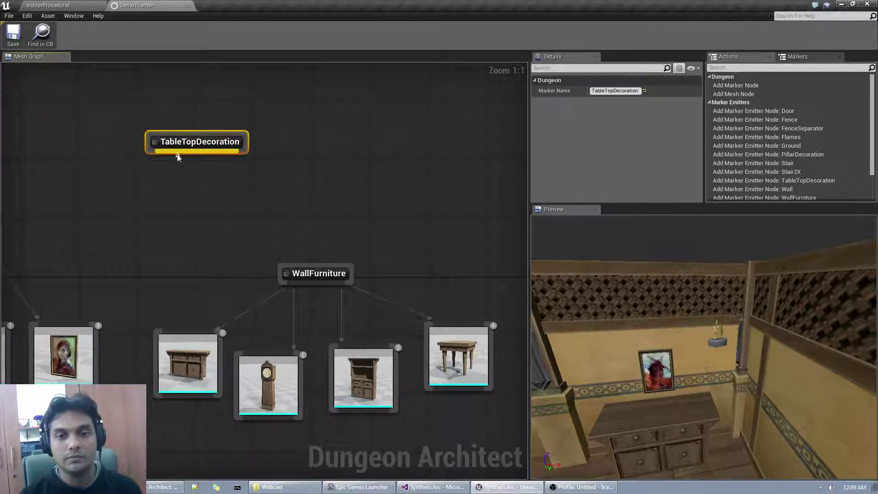
left_click_drag(177, 155, 121, 214)
left_click(166, 199)
left_click(644, 104)
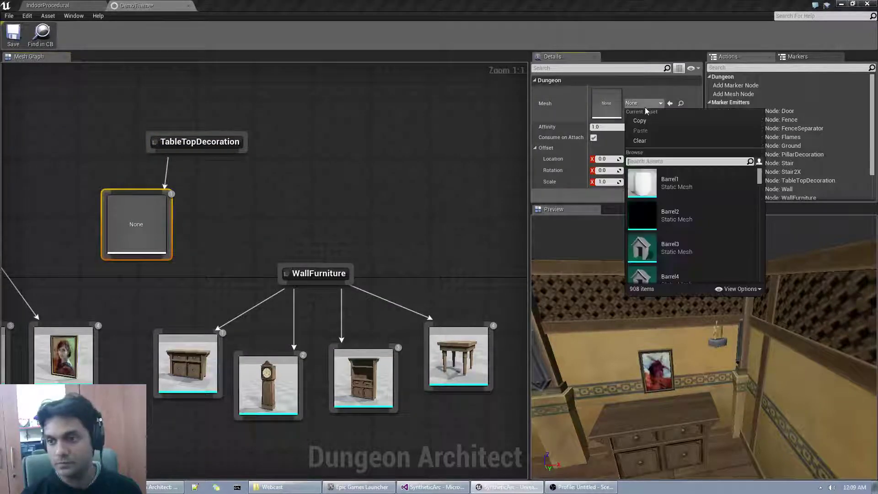
type("meshnod")
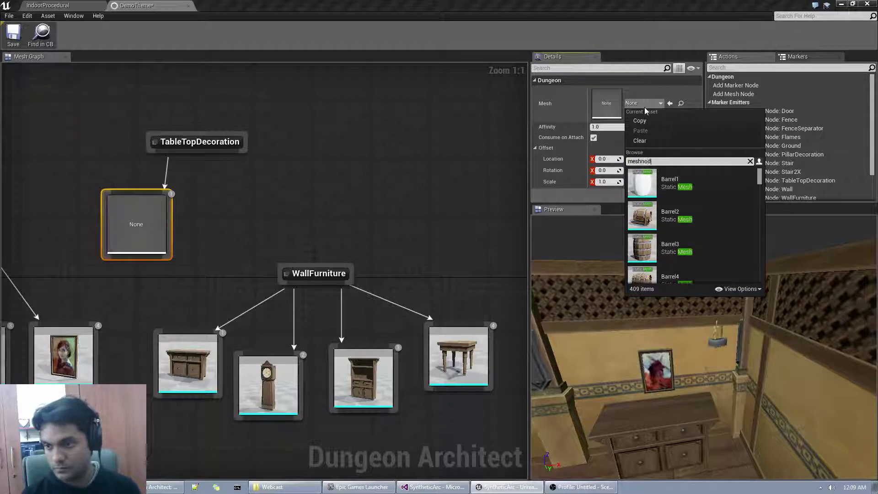
type("e")
key("ctrl+a")
key("BackSpace")
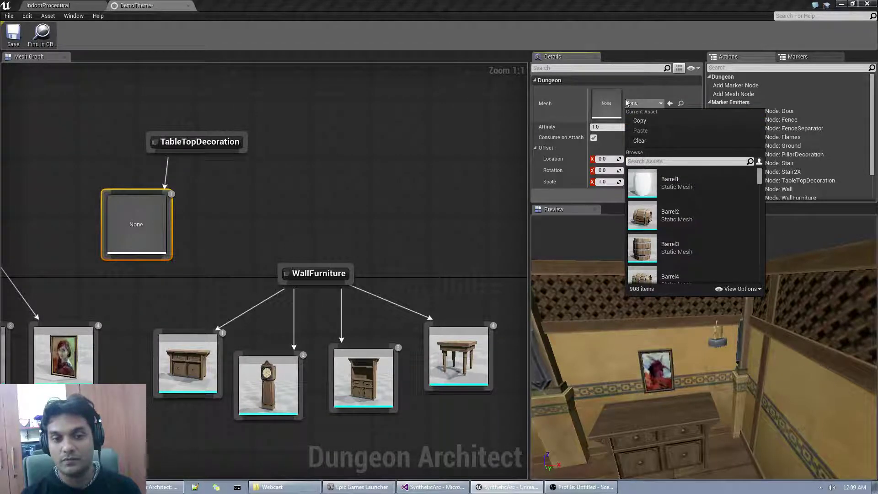
- Assign the Book_scroll2 mesh to the TableTopDecoration mesh node and shift the node slightly to the left
type("scrol")
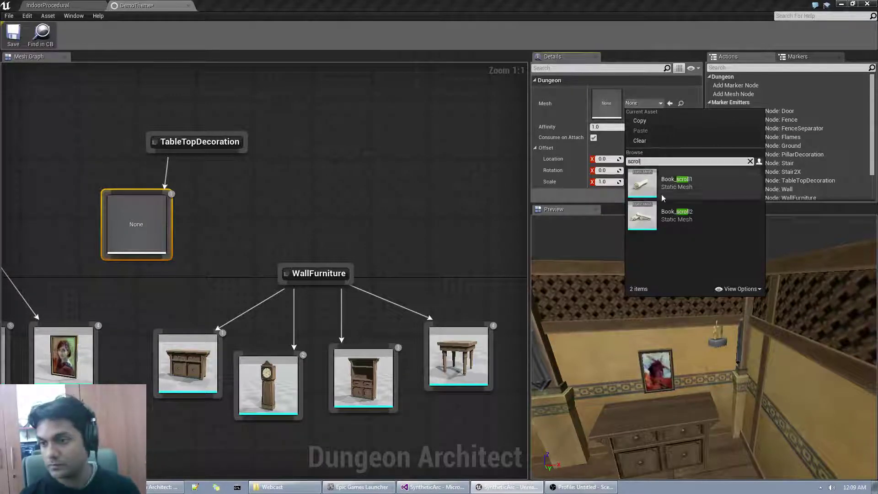
left_click(676, 215)
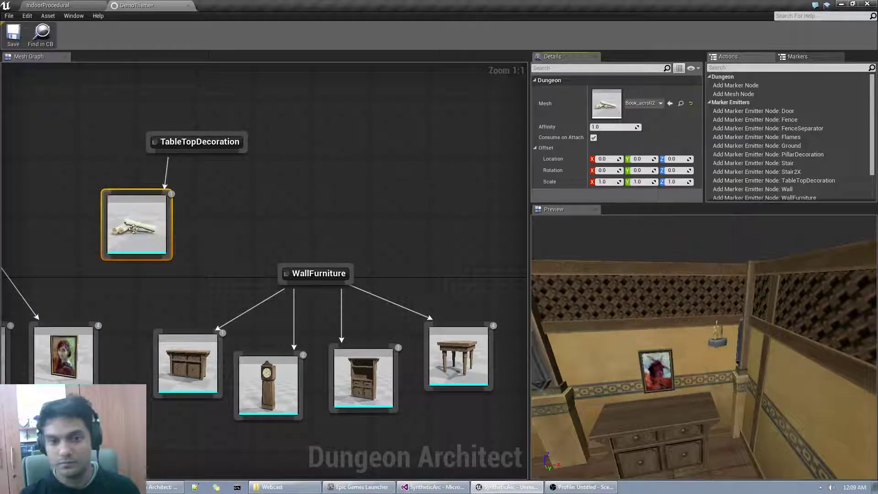
left_click_drag(145, 226, 131, 226)
- Duplicate the scroll mesh node, place the copy beside the original and assign it the Book_single_gr3 mesh
key("ctrl+w")
left_click_drag(250, 255, 214, 211)
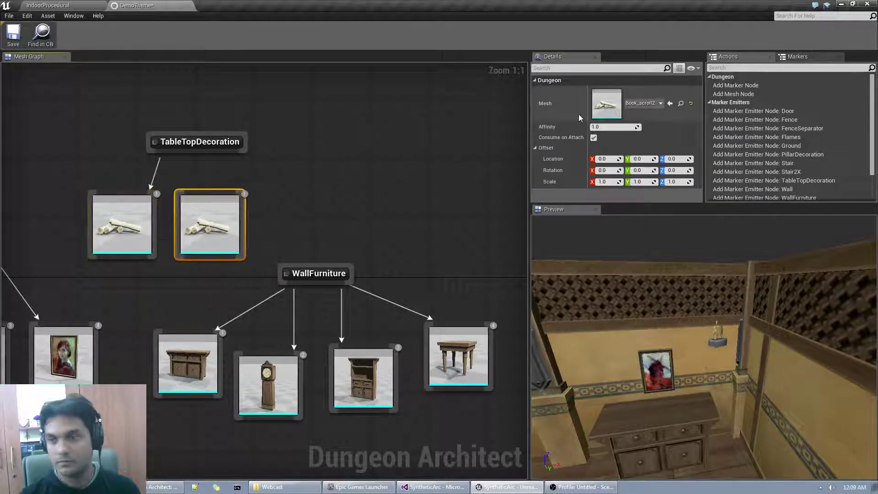
left_click(643, 105)
scroll(712, 242, "down", 20)
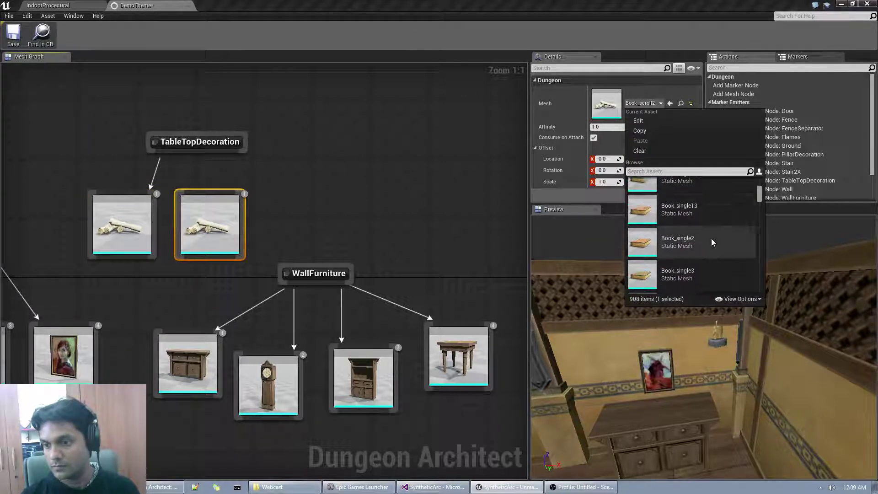
scroll(712, 239, "down", 5)
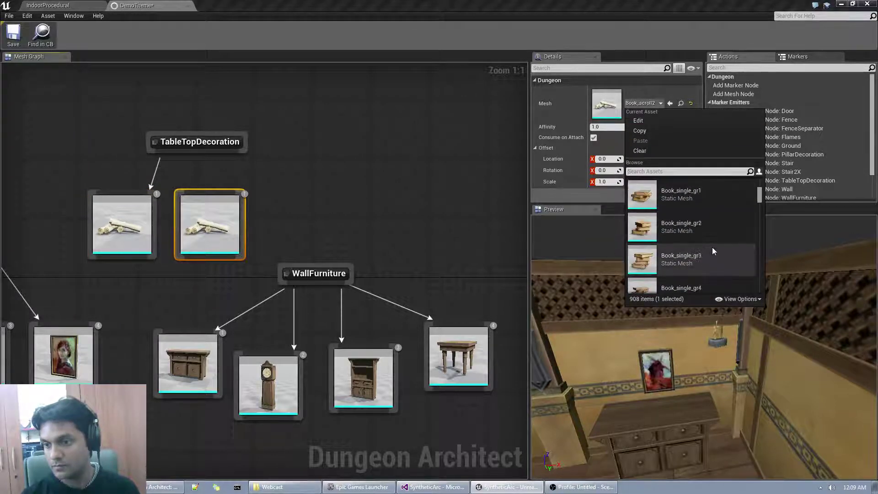
left_click(695, 259)
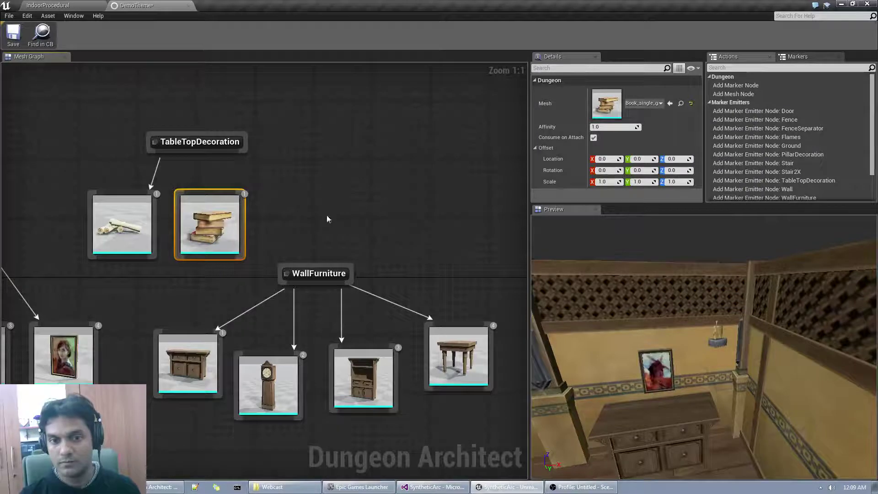
- Duplicate the book node to its right with the Book_single_gr2 mesh and link both book nodes to the TableTopDecoration marker
key("ctrl+c")
key("ctrl+v")
left_click_drag(329, 221, 263, 182)
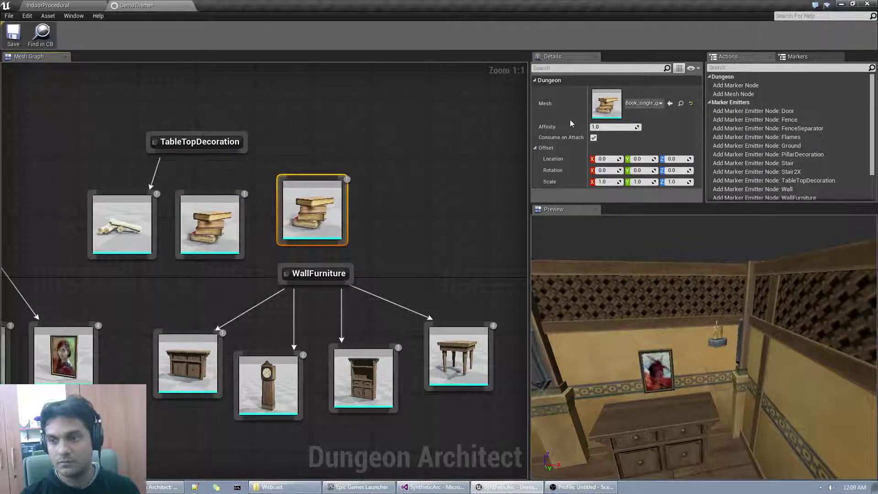
left_click(642, 103)
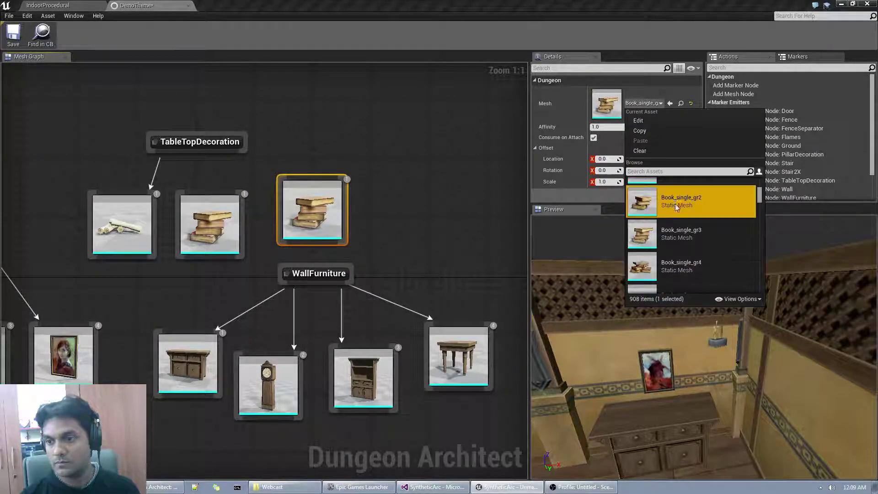
left_click(677, 208)
left_click_drag(206, 152, 310, 180)
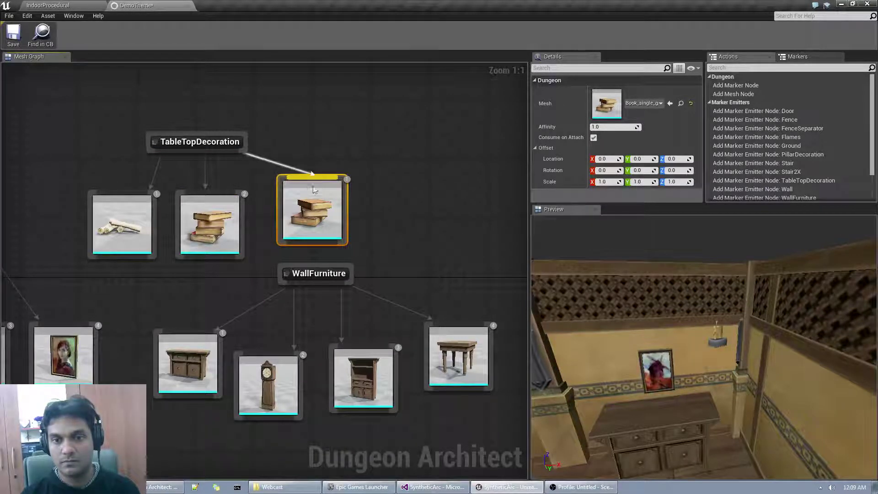
- Set the affinity of all three tabletop decoration meshes to 0.3 and centre the TableTopDecoration marker above them
left_click_drag(83, 190, 358, 213)
left_click(617, 128)
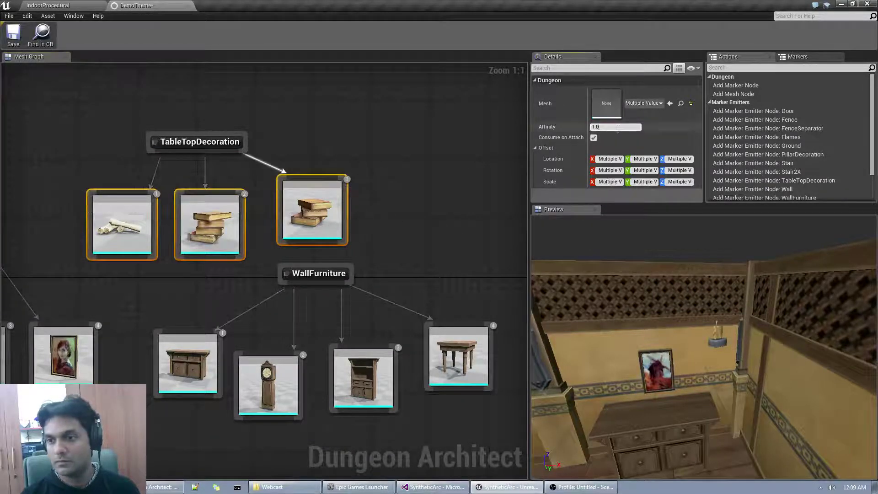
type("0.3")
key("Return")
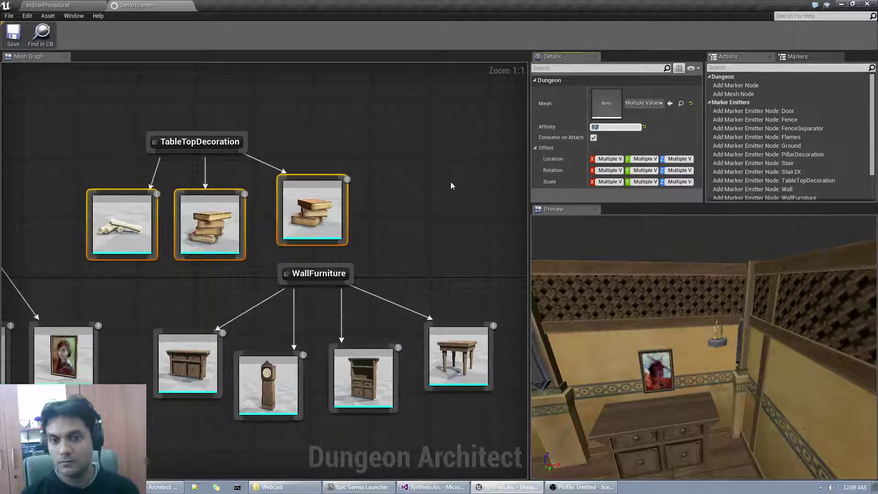
right_click_drag(462, 200, 430, 160)
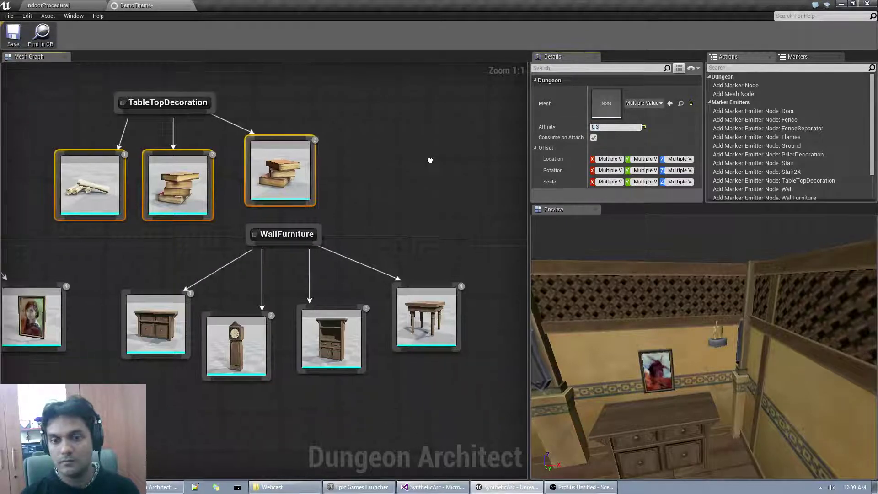
left_click(79, 97)
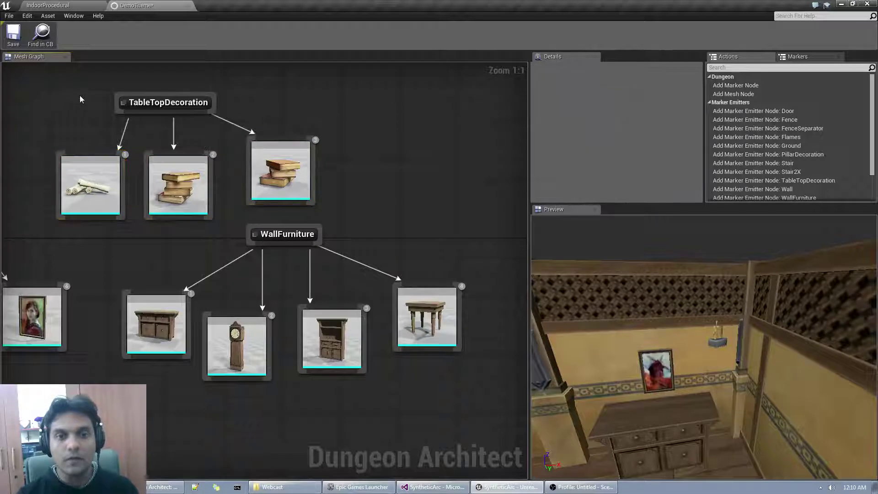
left_click_drag(145, 94, 169, 91)
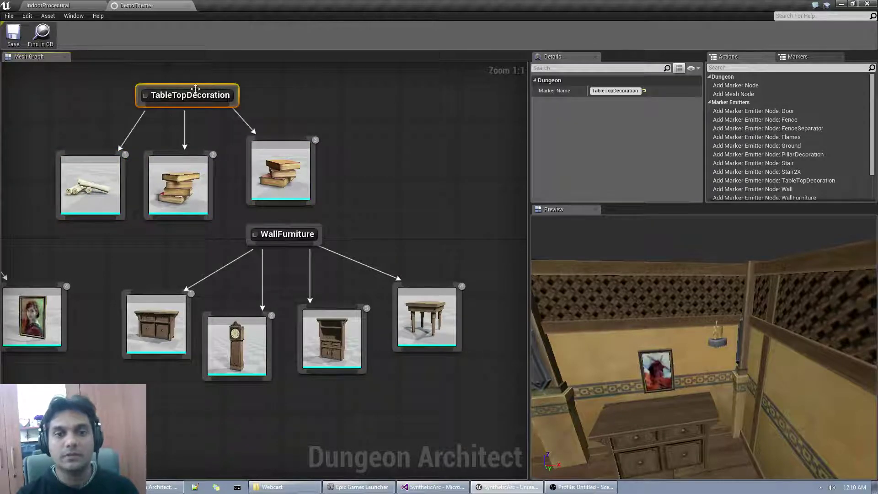
- Add a TableTopDecoration marker emitter below the Furniture3 cabinet node and view the cabinet in the preview
left_click(149, 314)
left_click_drag(160, 362, 156, 406)
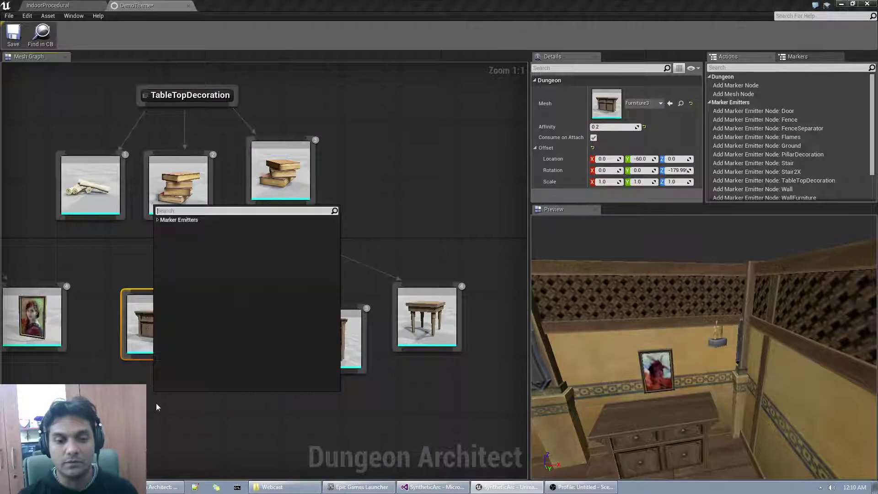
left_click(180, 220)
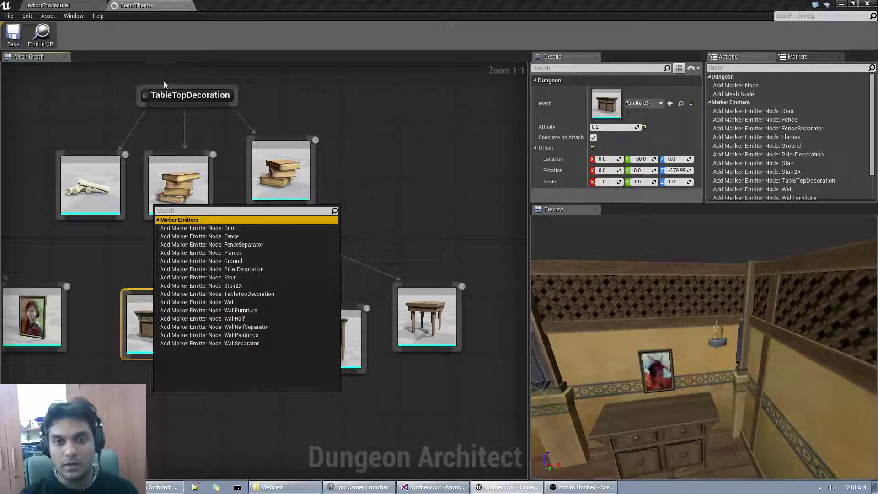
left_click(258, 293)
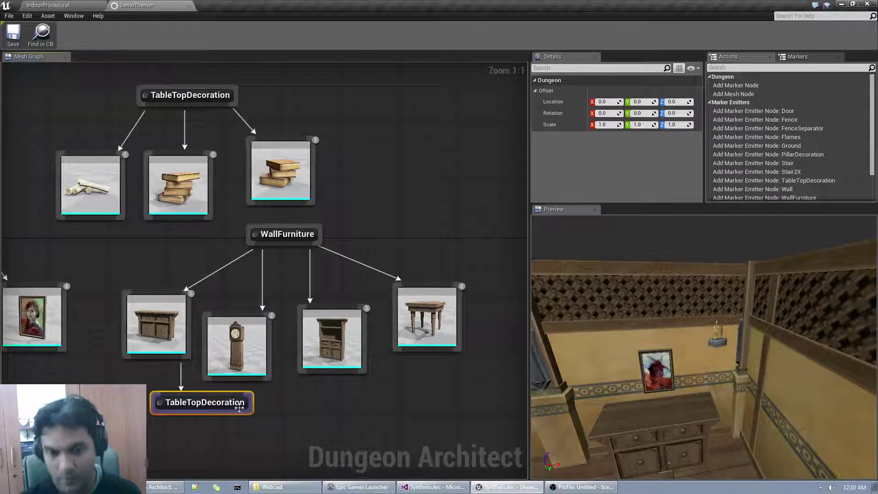
left_click_drag(216, 408, 180, 423)
right_click_drag(704, 348, 732, 379)
mouse_move(678, 361)
right_mouse_down()
mouse_move(685, 357)
mouse_move(679, 361)
mouse_move(688, 375)
right_mouse_up()
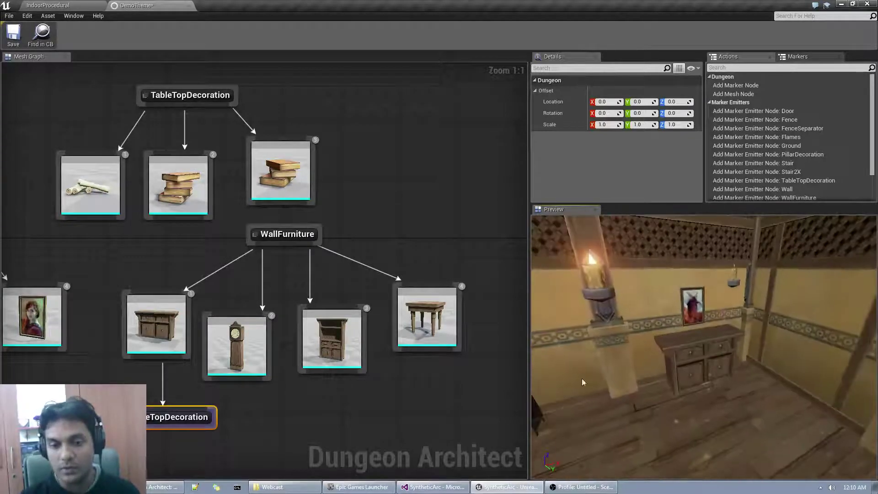
- Set the Z location offset of the cabinet's TableTopDecoration emitter to 140 and reattach the emitter to the cabinet node
left_click(156, 323)
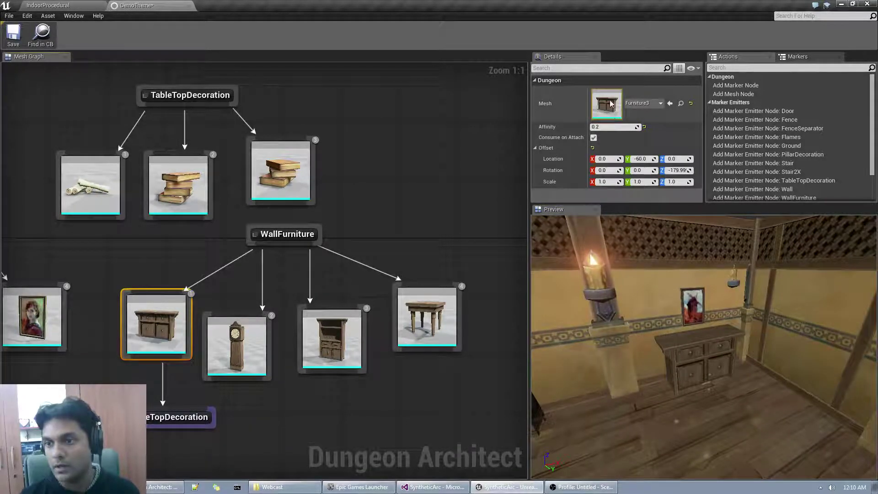
left_click(681, 104)
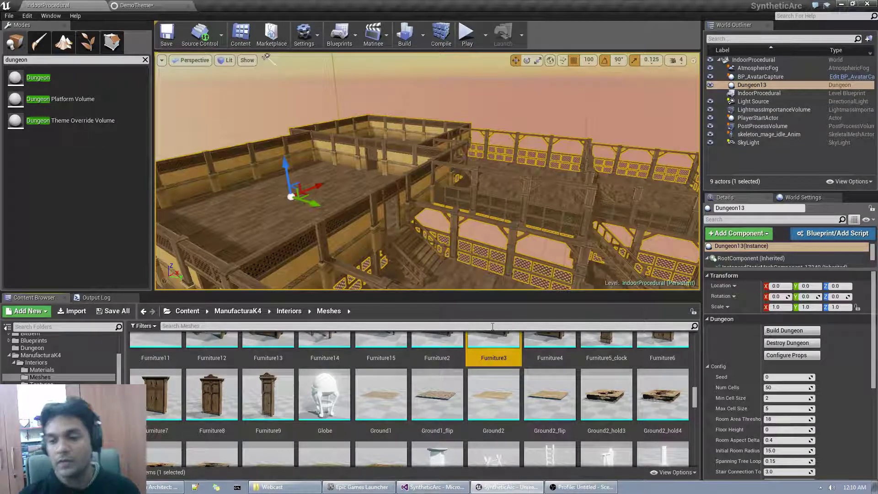
left_click(143, 5)
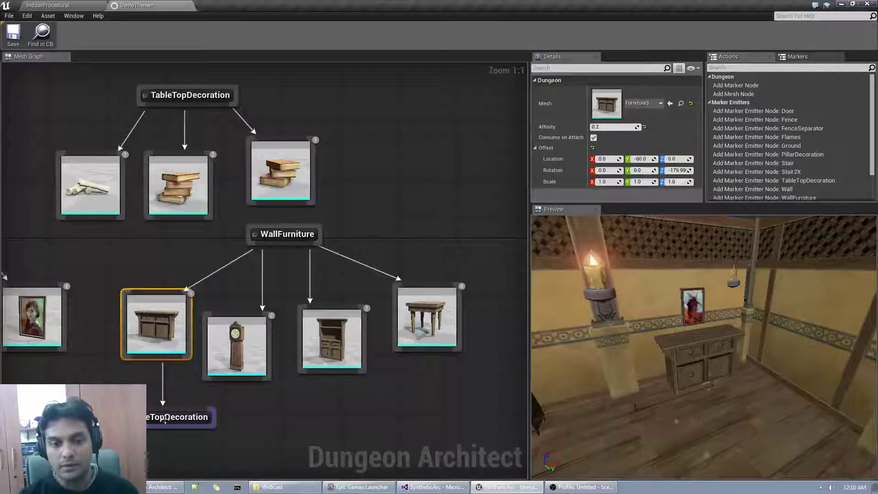
left_click(184, 427)
left_click_drag(166, 426, 152, 427)
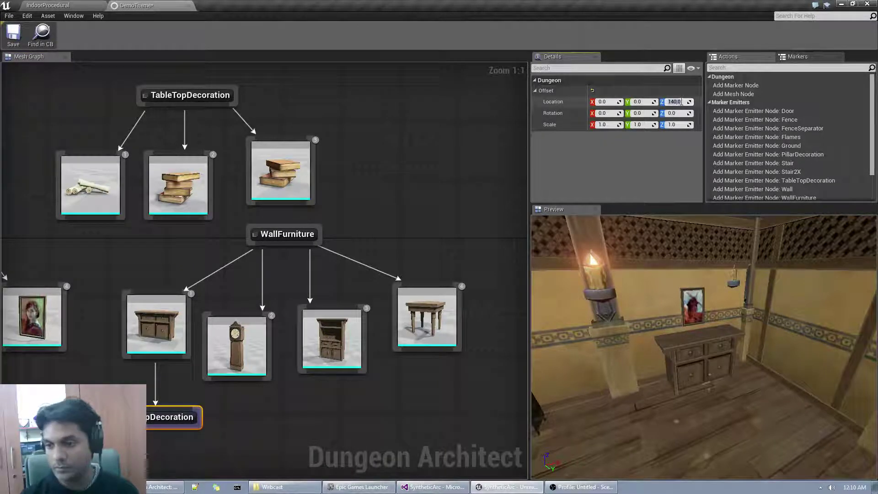
left_click(149, 394)
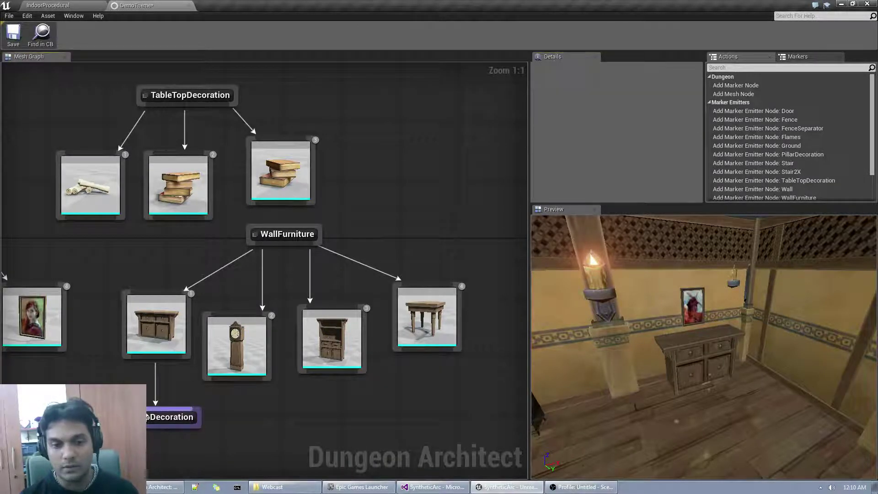
left_click(148, 407, "alt")
left_click_drag(166, 358, 160, 410)
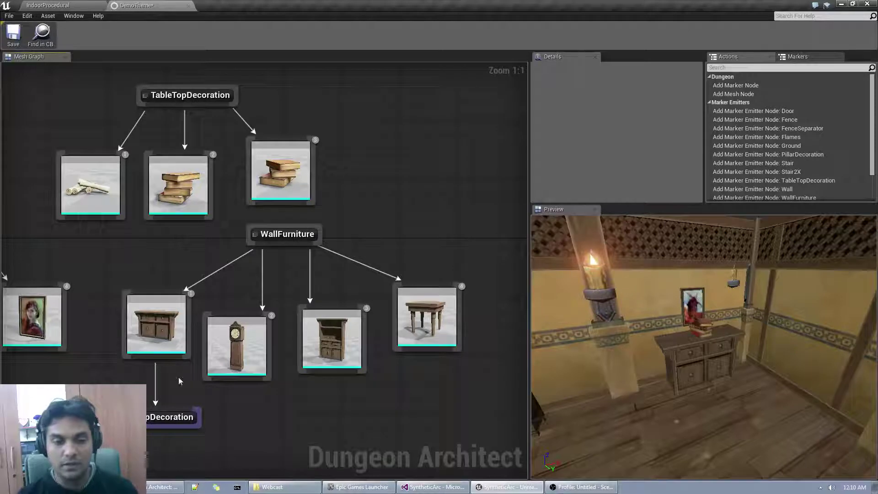
- Add a TableTopDecoration marker emitter below the Furniture14 table node and position it directly underneath
right_click_drag(659, 294, 781, 315)
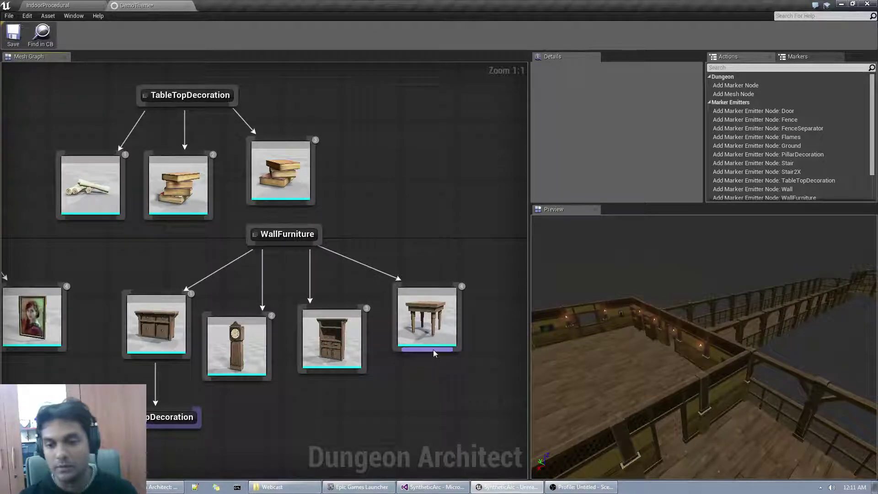
left_click_drag(434, 351, 435, 373)
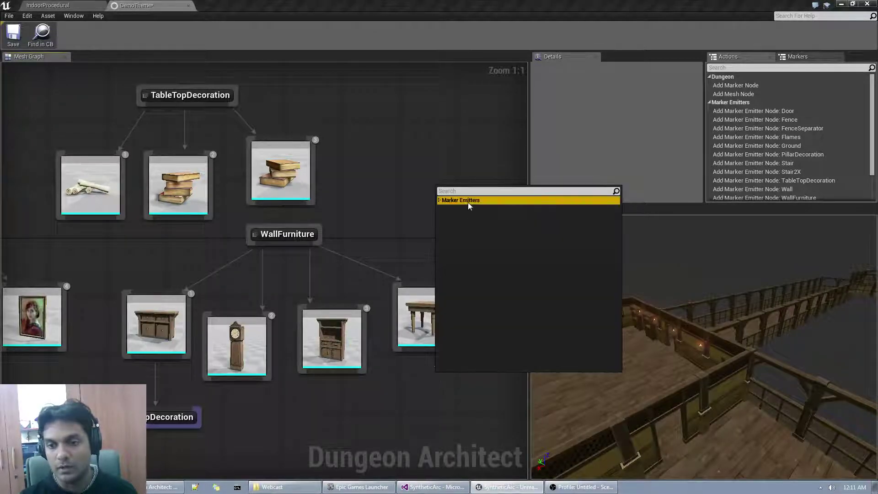
left_click(469, 203)
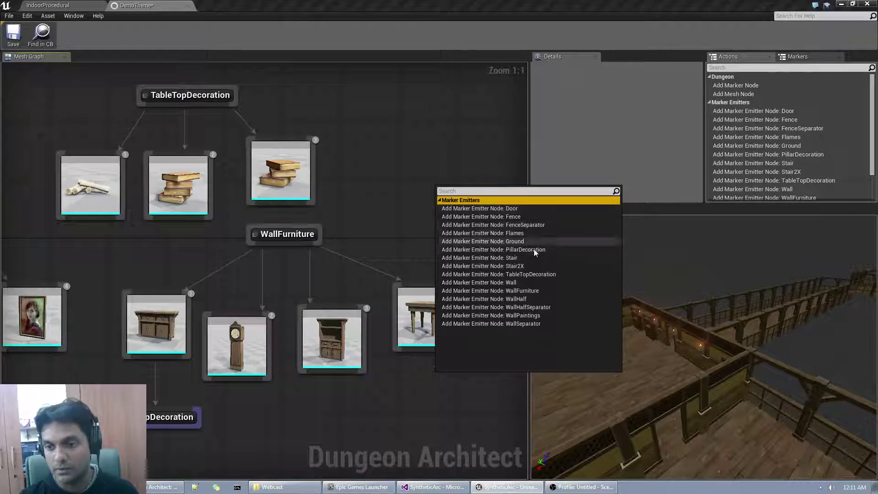
left_click(544, 275)
left_click_drag(478, 385, 416, 423)
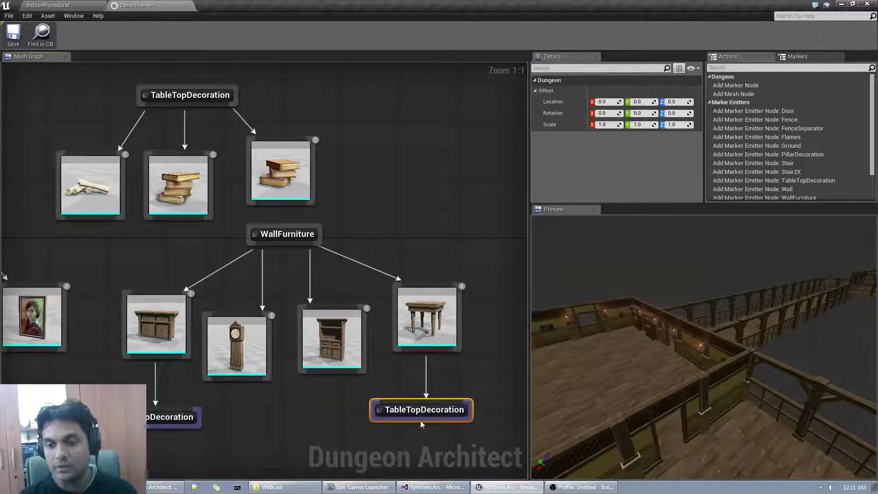
- Set the Z location offset of the table's TableTopDecoration emitter to 113 and reattach the emitter to the table node
right_click_drag(705, 347, 625, 367)
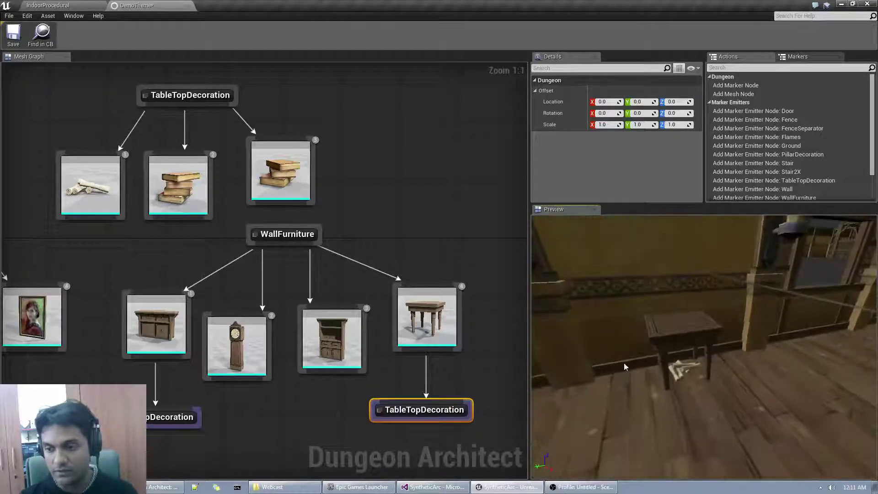
left_click(421, 304)
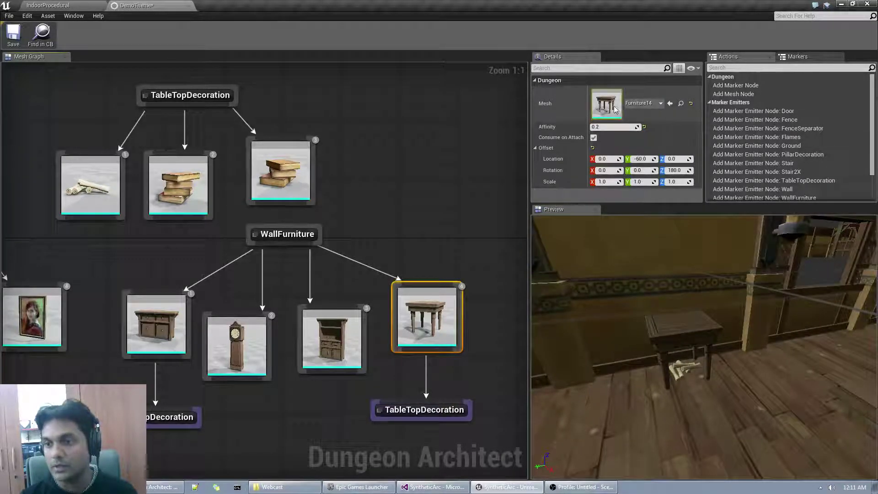
left_click(681, 103)
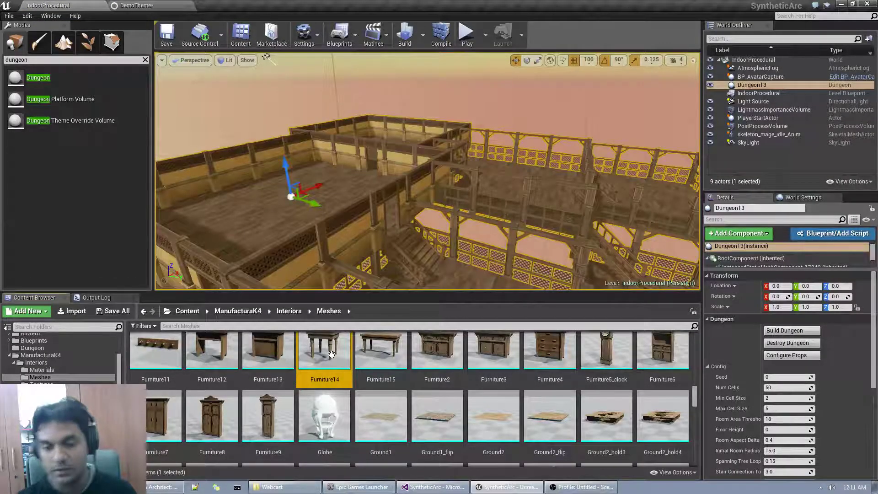
left_click(132, 6)
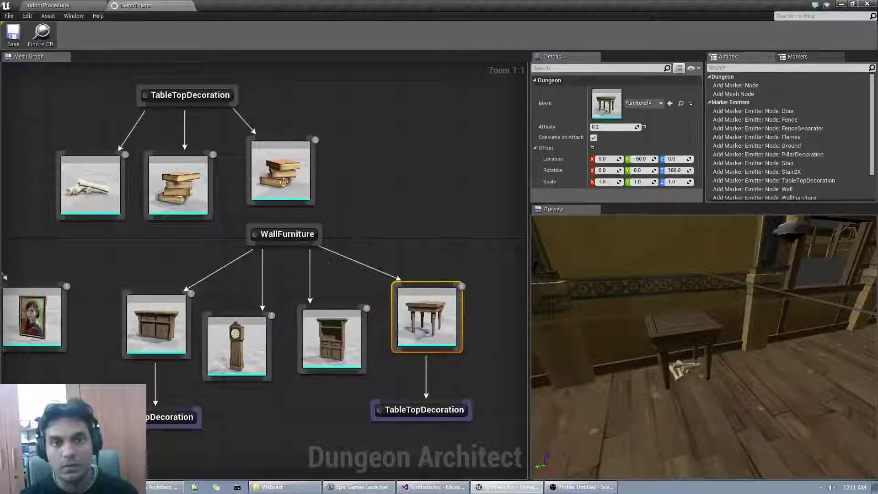
left_click(468, 417)
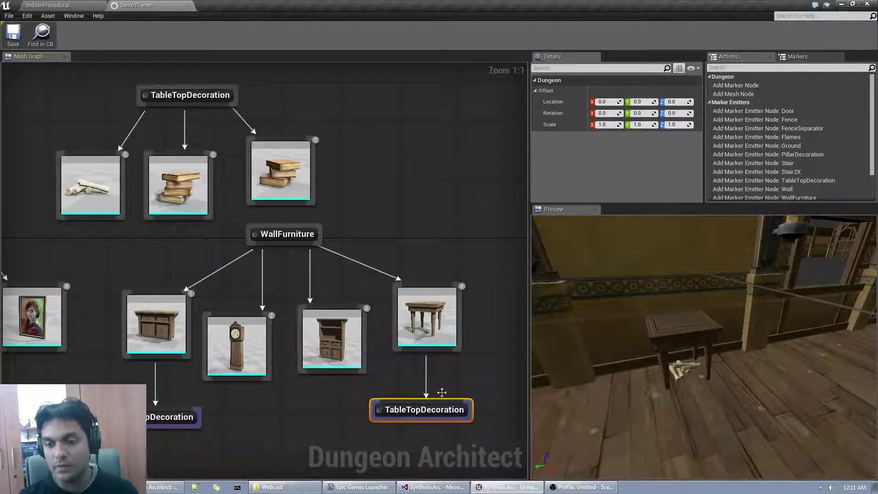
left_click(676, 113)
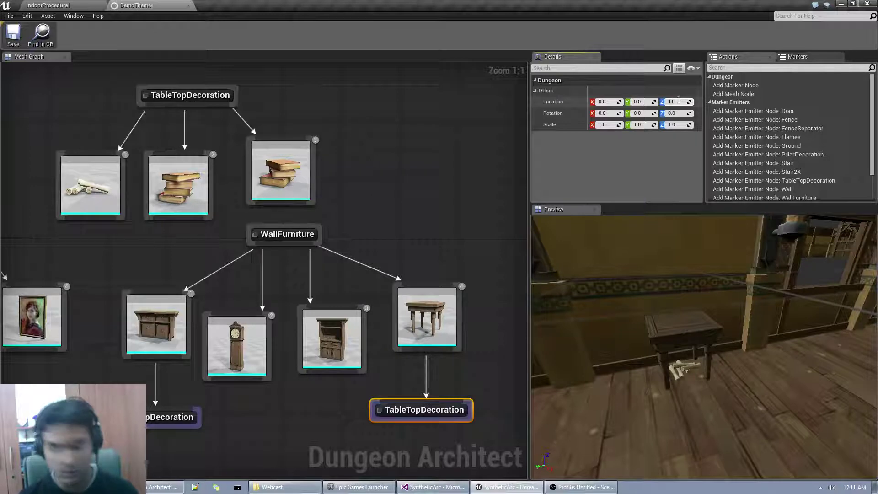
left_click(438, 401, "alt")
left_click_drag(438, 353, 441, 406)
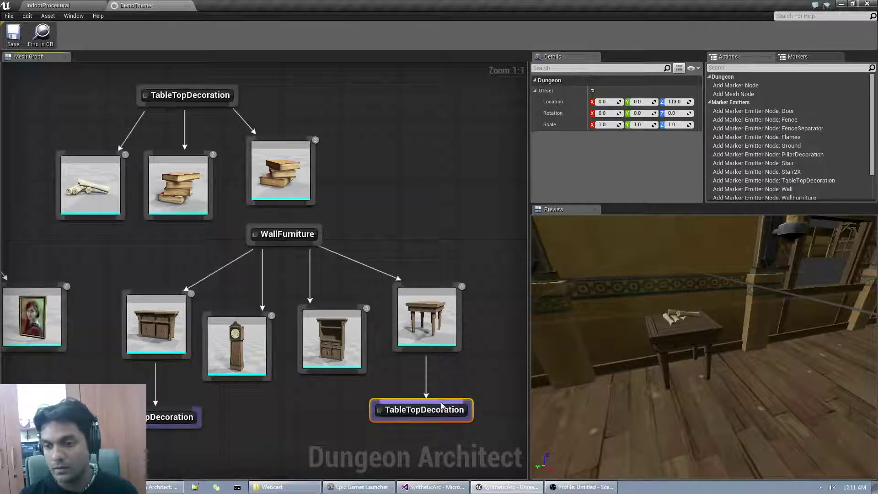
- Examine the decorated table and room in the preview, and review the marker nodes across the theme graph
right_click_drag(544, 379, 603, 341)
key("w")
key("w")
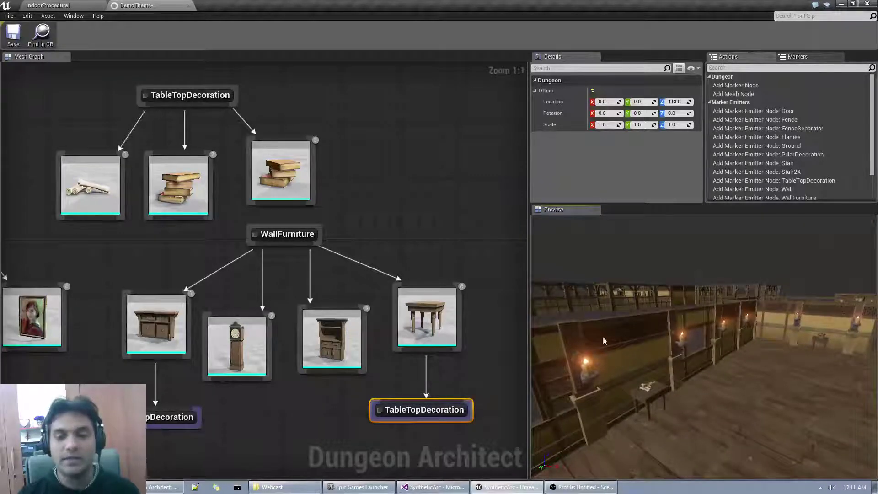
scroll(200, 274, "down", 3)
right_click_drag(200, 279, 255, 287)
right_click_drag(160, 286, 316, 263)
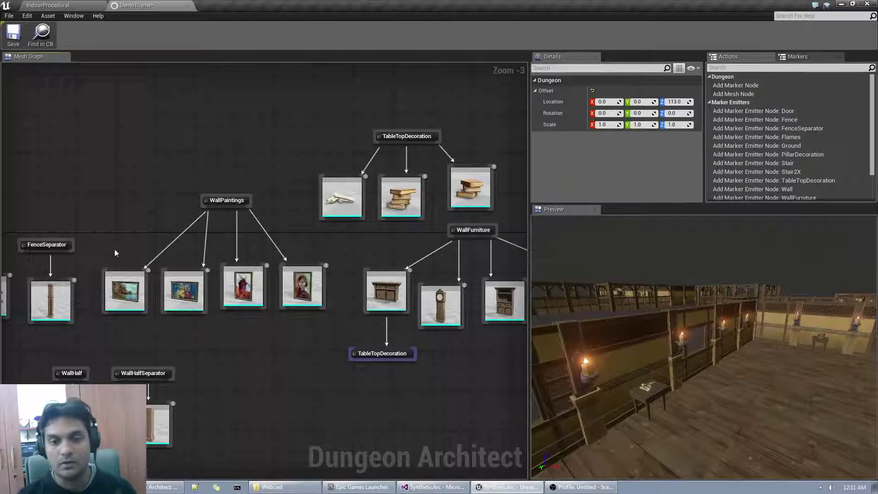
right_click_drag(114, 248, 308, 235)
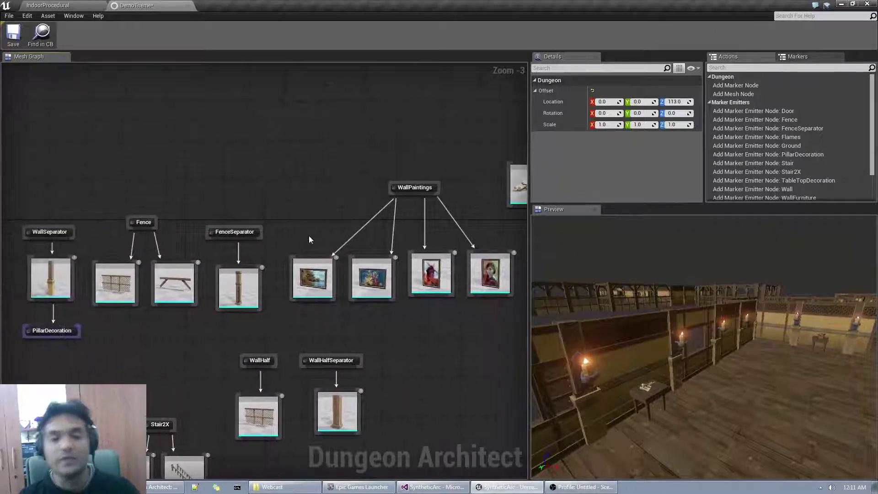
right_click_drag(365, 218, 278, 203)
scroll(319, 269, "up", 3)
right_click_drag(202, 319, 429, 224)
scroll(429, 224, "down", 3)
right_click_drag(148, 248, 369, 332)
right_click_drag(501, 210, 256, 230)
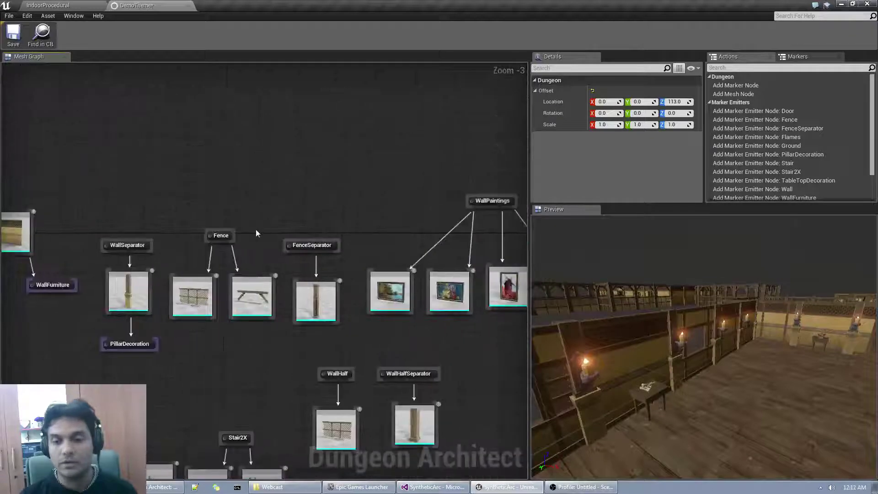
- Add a marker node in the empty space above the Ground marker and name it Window
scroll(257, 229, "up", 3)
right_click_drag(717, 371, 627, 357)
right_click_drag(230, 163, 776, 201)
right_click_drag(201, 160, 238, 235)
right_click(229, 104)
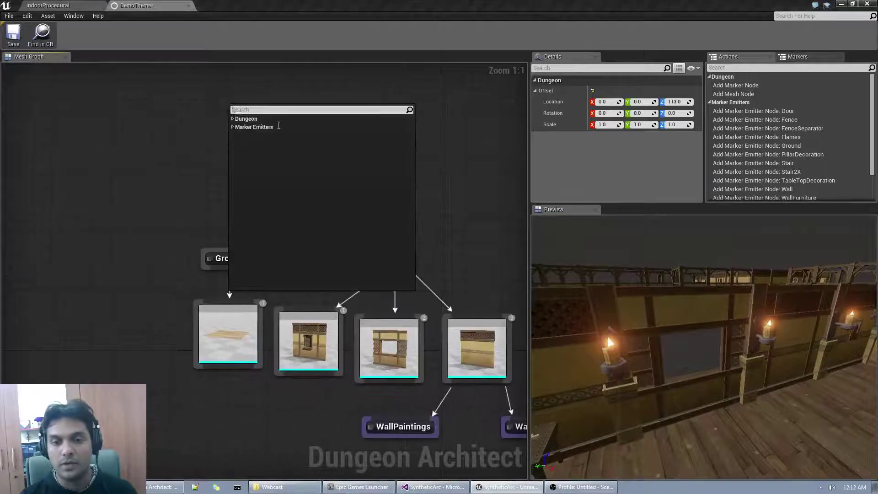
left_click(249, 120)
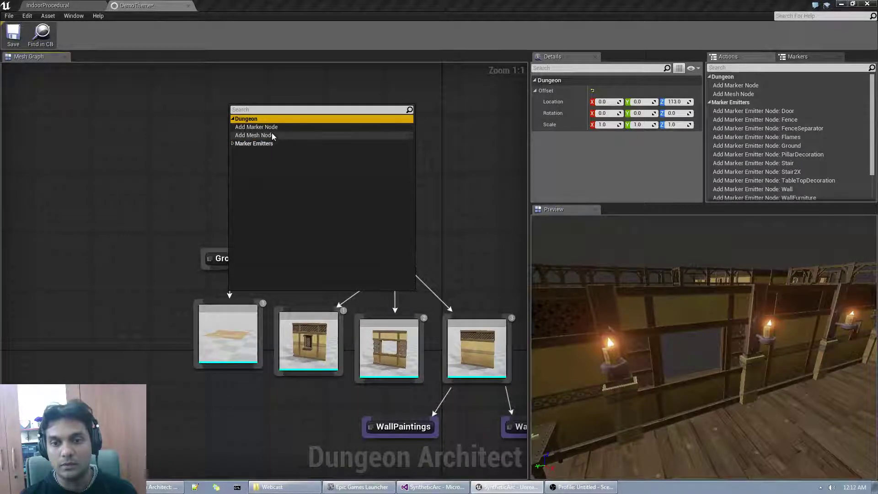
left_click(271, 128)
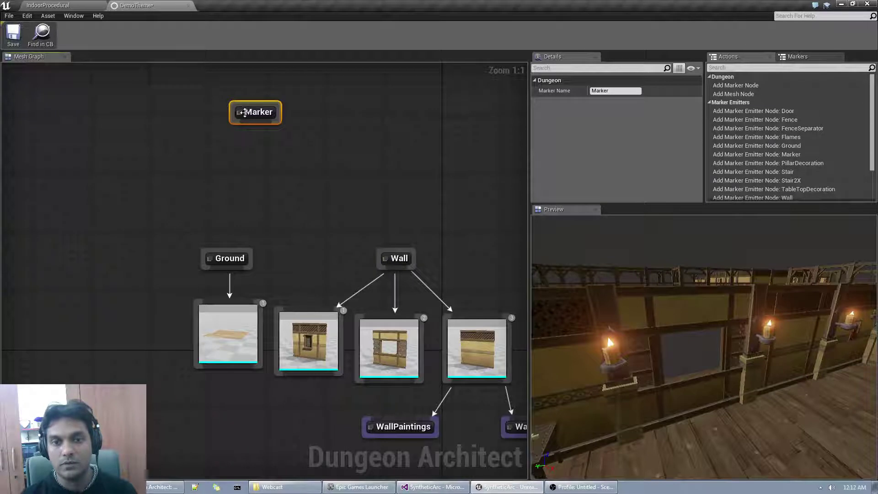
double_click(268, 113)
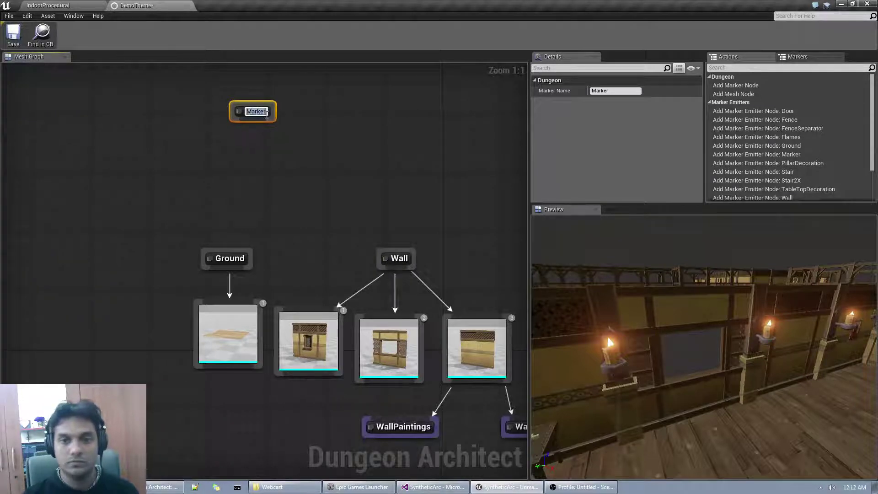
key("Return")
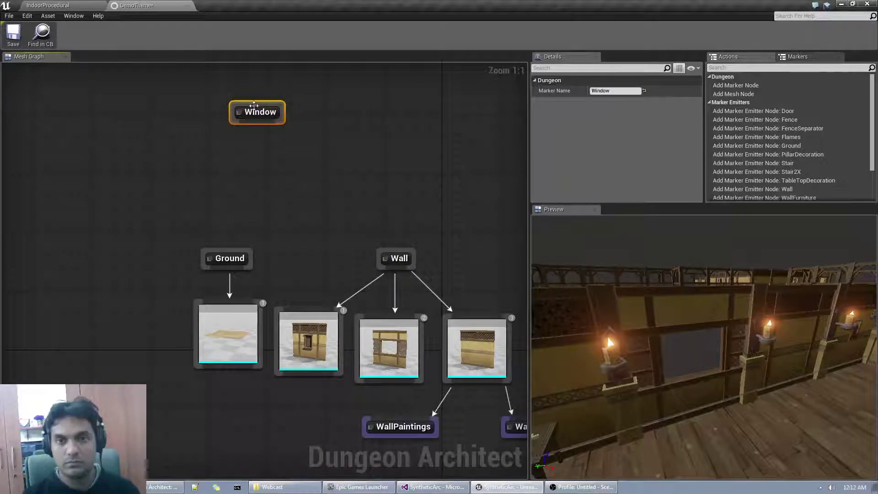
- Add a mesh node linked below the Window marker and assign it the curtain2 static mesh
left_click(235, 132)
left_click_drag(255, 128, 197, 154)
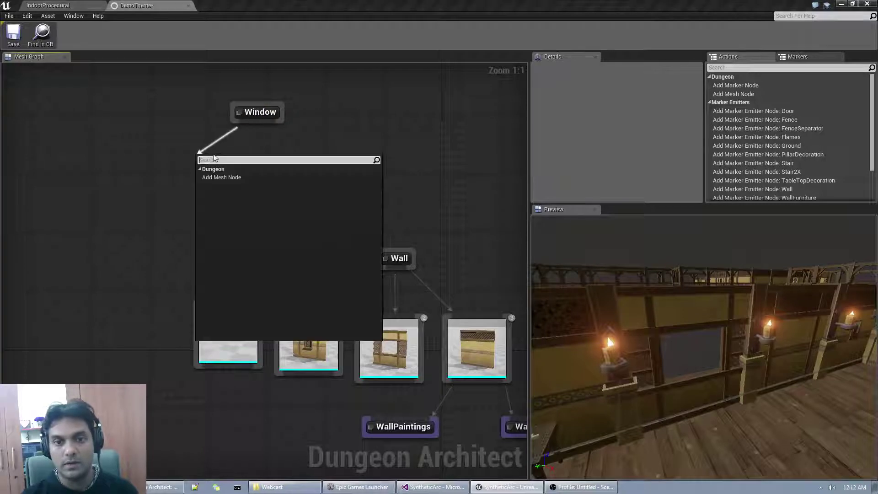
left_click(225, 180)
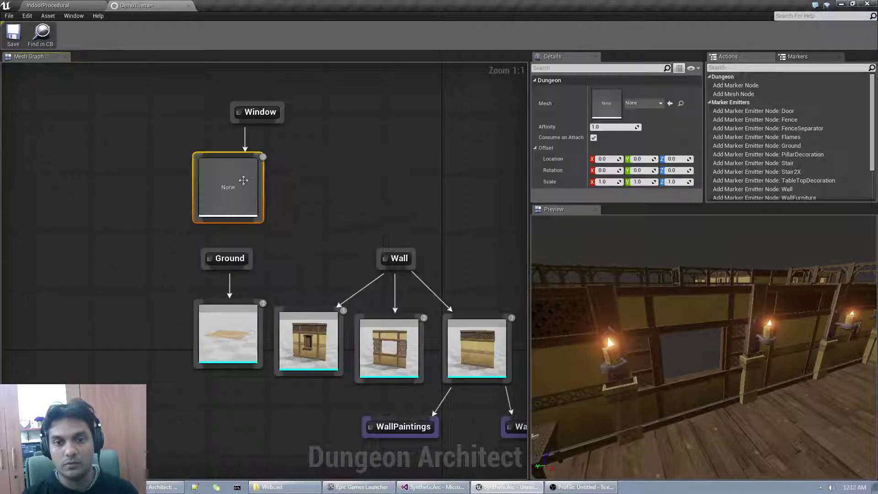
left_click(640, 104)
type("curtain")
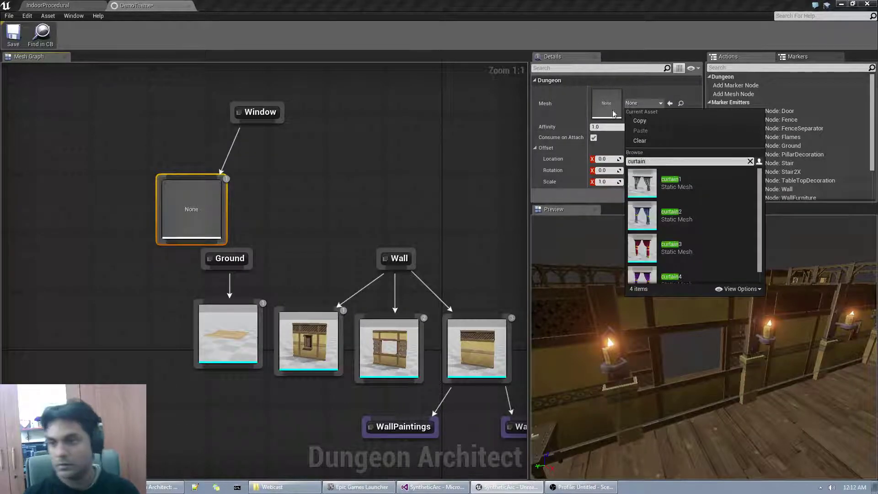
left_click(666, 218)
- Duplicate the curtain2 mesh node twice and arrange the three curtain nodes in a row below the Window marker
left_click_drag(215, 219, 177, 183)
key("ctrl+c")
key("ctrl+v")
left_click_drag(286, 223, 272, 182)
key("ctrl+v")
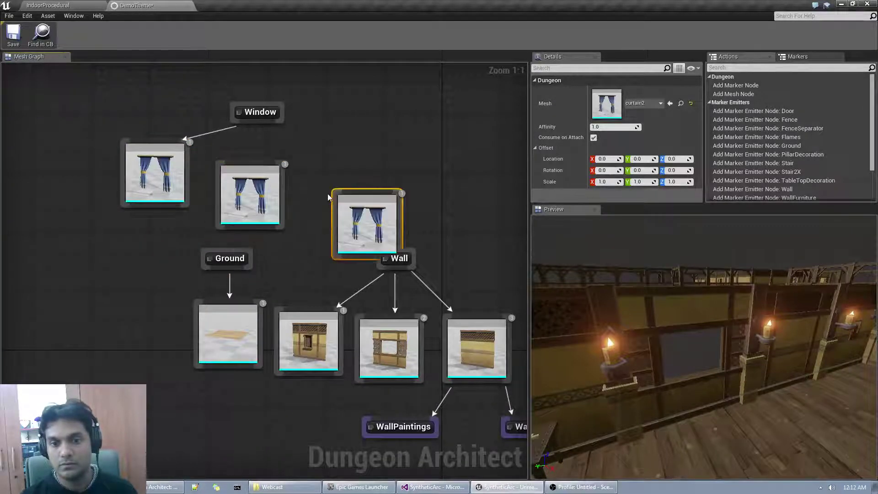
left_click_drag(356, 219, 333, 167)
left_click_drag(257, 189, 263, 188)
- Assign curtain3 and curtain4 to the two copied nodes and set the affinity of all three curtain nodes to 0.3
left_click(646, 103)
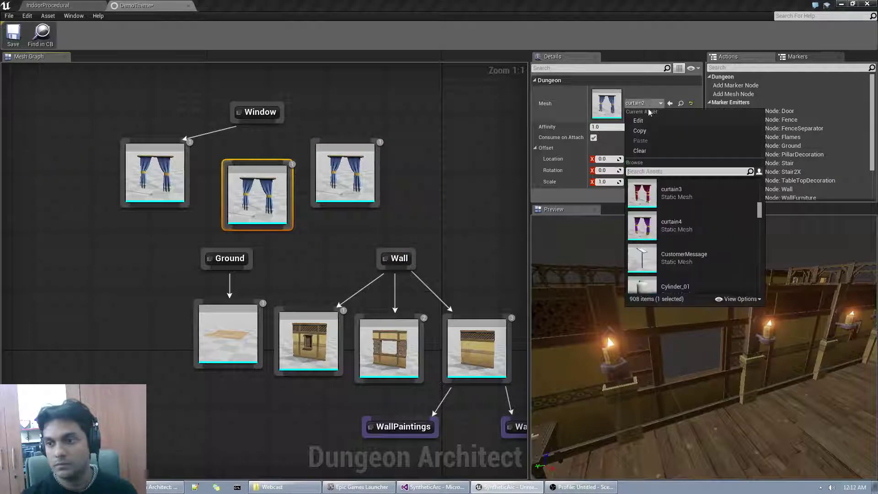
left_click(345, 174)
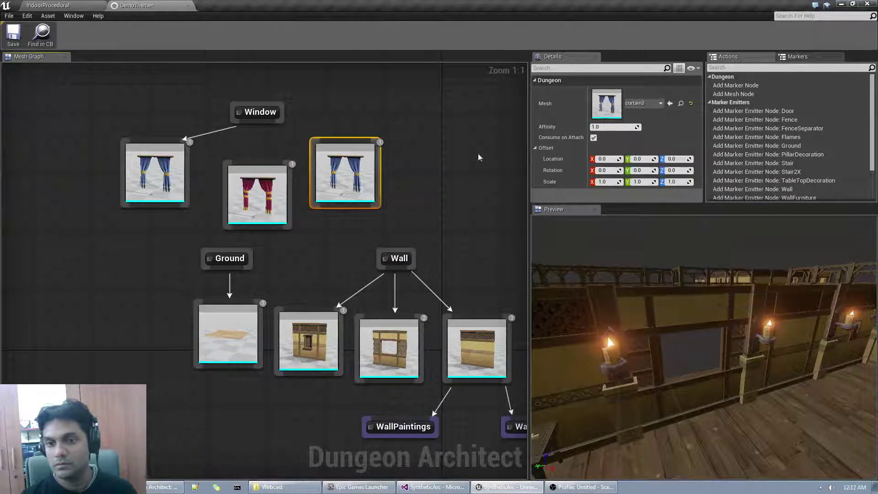
left_click(644, 103)
left_click(678, 222)
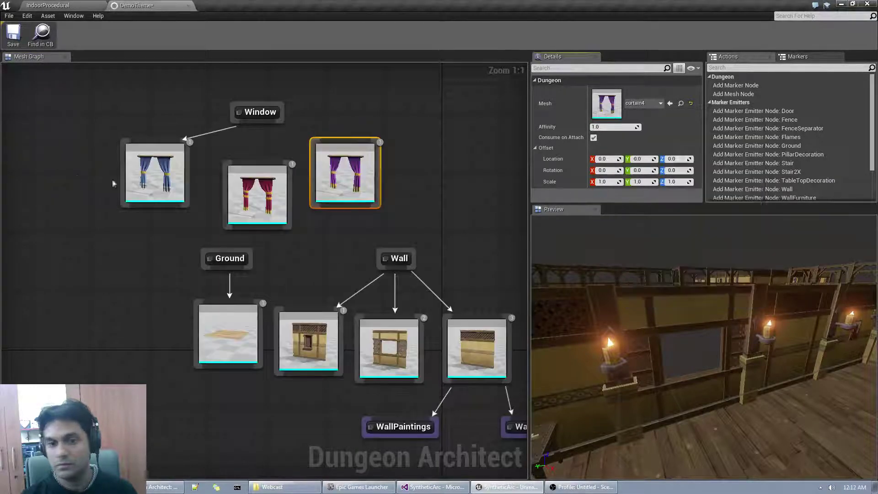
left_click_drag(114, 182, 411, 174)
left_click(623, 127)
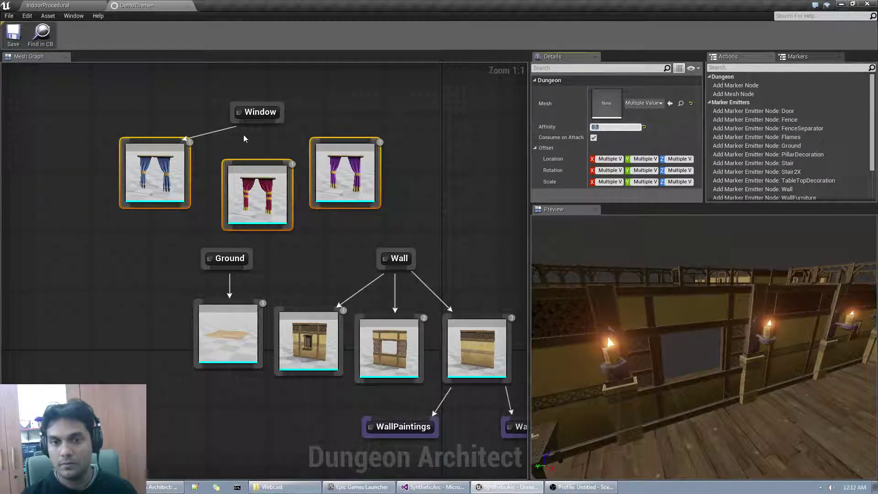
- Link the Window marker to the curtain3 and curtain4 mesh nodes
left_click_drag(260, 122, 342, 144)
left_click(311, 133)
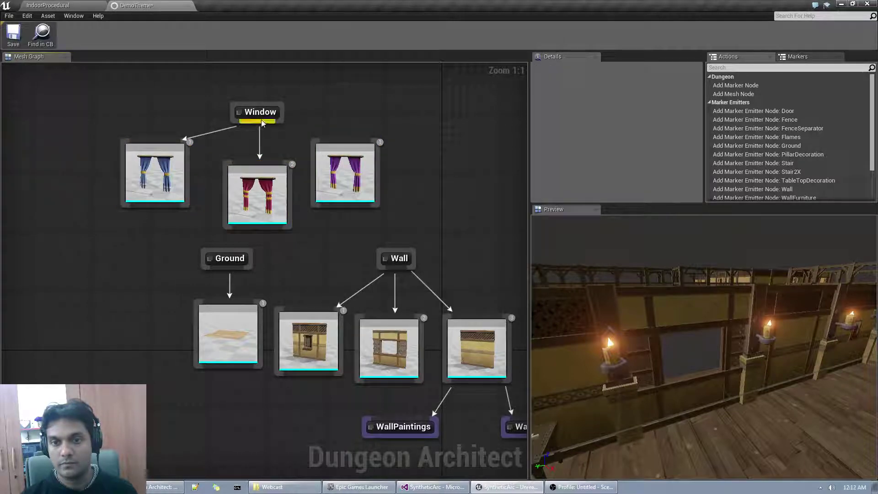
left_click_drag(260, 122, 337, 142)
right_click_drag(388, 115, 373, 110)
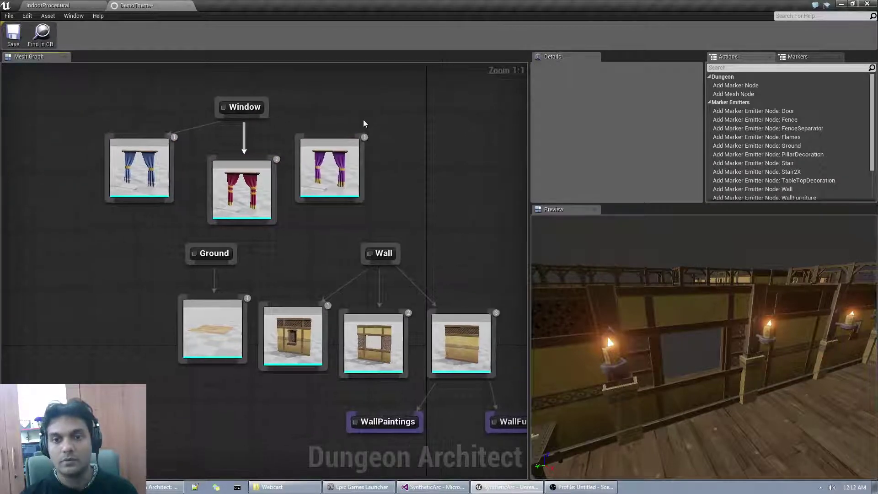
left_click(323, 147)
left_click_drag(246, 119, 337, 136)
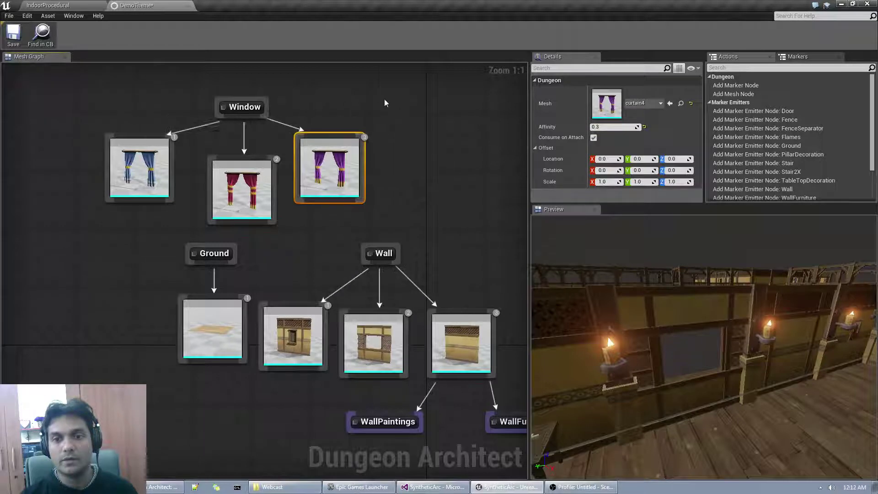
- Move the WallPaintings and WallFurniture emitters side by side beneath the solid wall node, clear of the window-opening wall node
right_click_drag(384, 99, 299, 120)
left_click(157, 118)
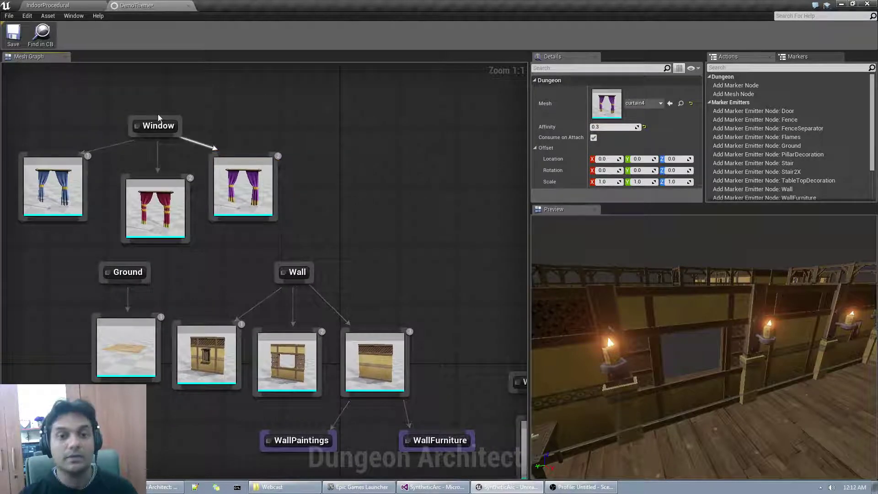
right_click_drag(300, 440, 282, 371)
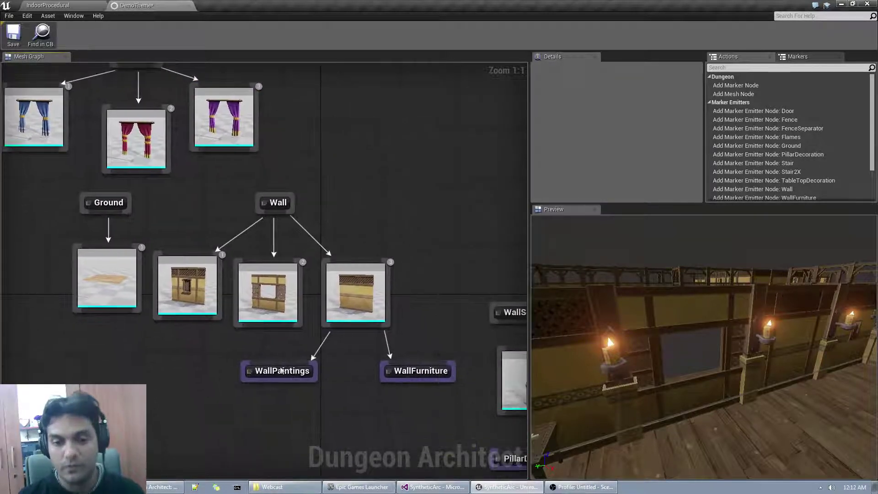
left_click_drag(282, 371, 334, 394)
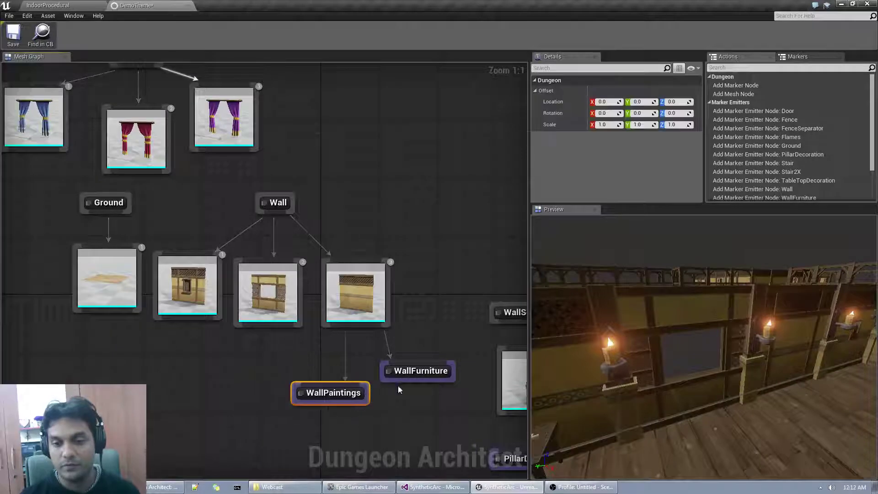
left_click_drag(422, 381, 414, 403)
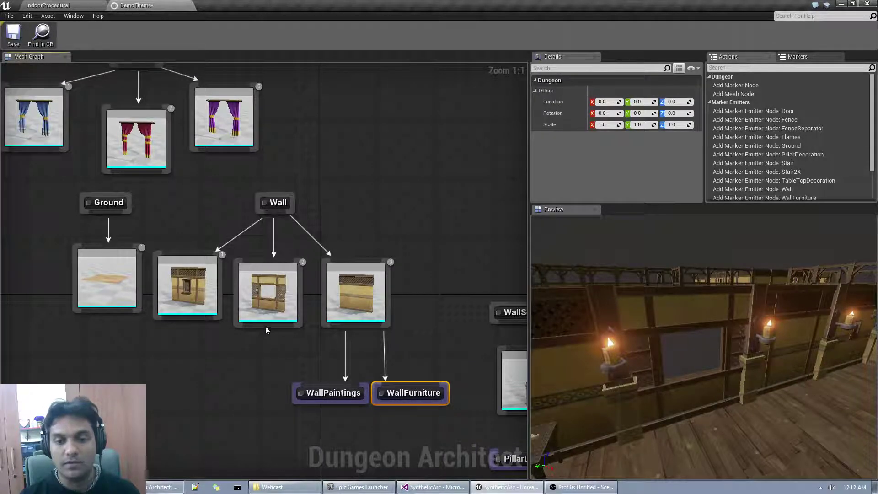
- Add a Window marker emitter beneath the wall node with the large window opening and inspect the curtains in the preview
right_click(265, 344)
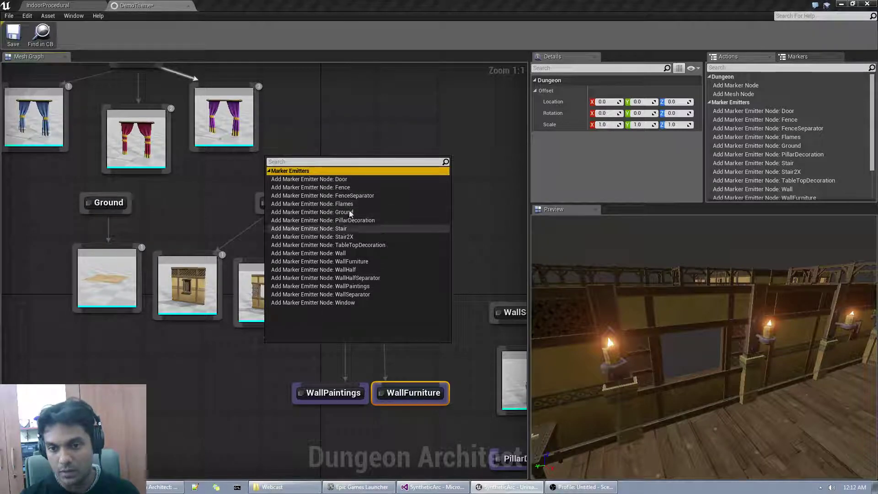
left_click(348, 303)
left_click_drag(291, 370, 286, 369)
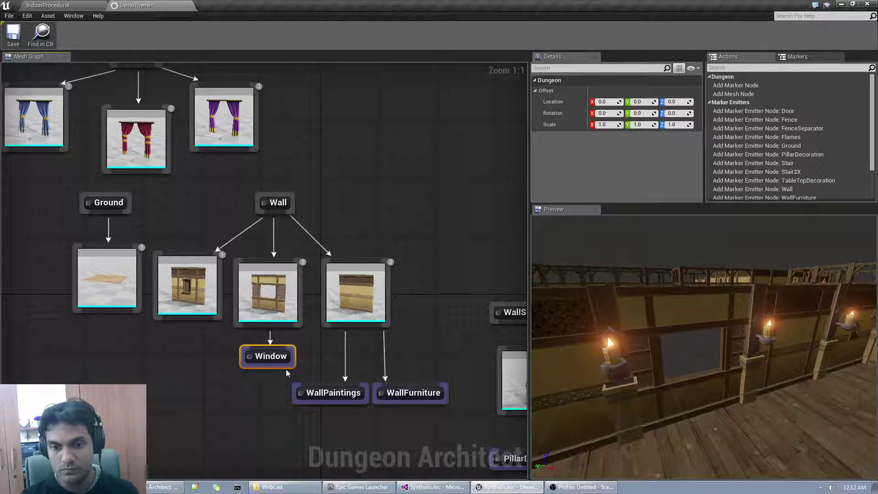
right_click_drag(543, 346, 691, 362)
right_click_drag(553, 375, 559, 382)
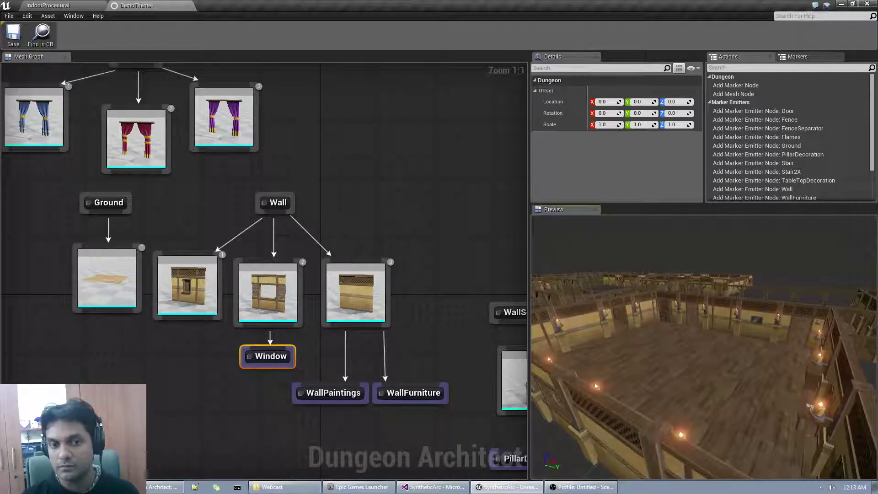
mouse_move(704, 348)
right_mouse_down()
mouse_move(730, 352)
mouse_move(699, 338)
mouse_move(709, 334)
mouse_move(732, 340)
mouse_move(725, 359)
mouse_move(704, 352)
right_mouse_up()
right_click_drag(573, 396, 576, 398)
- Set the affinity of the curtain4 mesh node to 1.0 and check the windows from outside in the preview
left_click(239, 122)
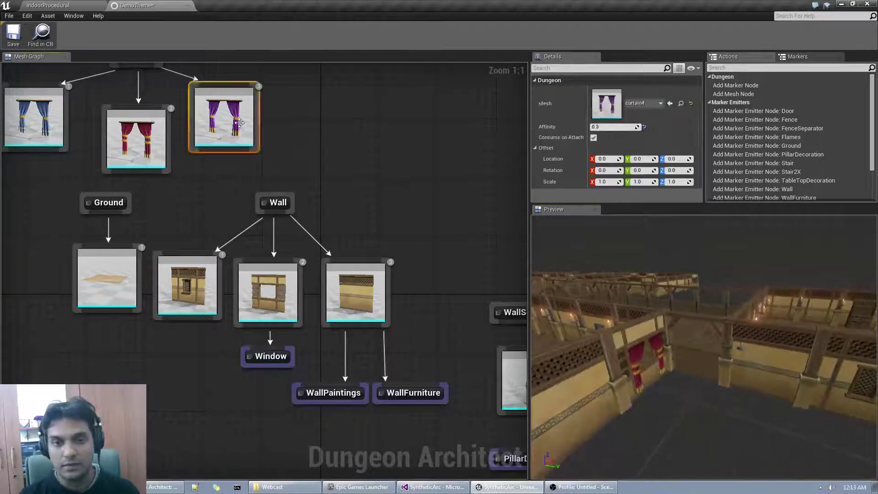
left_click(599, 125)
type("1")
key("Return")
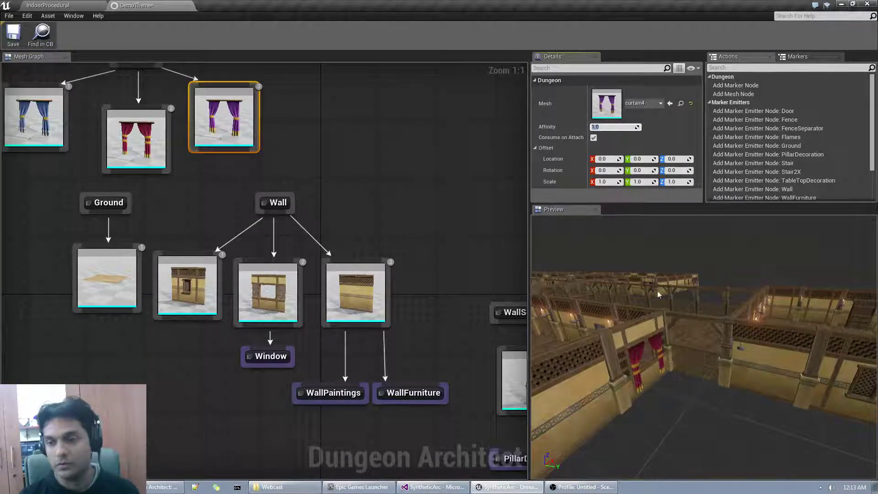
mouse_move(658, 294)
right_mouse_down()
mouse_move(622, 297)
mouse_move(658, 294)
right_mouse_up()
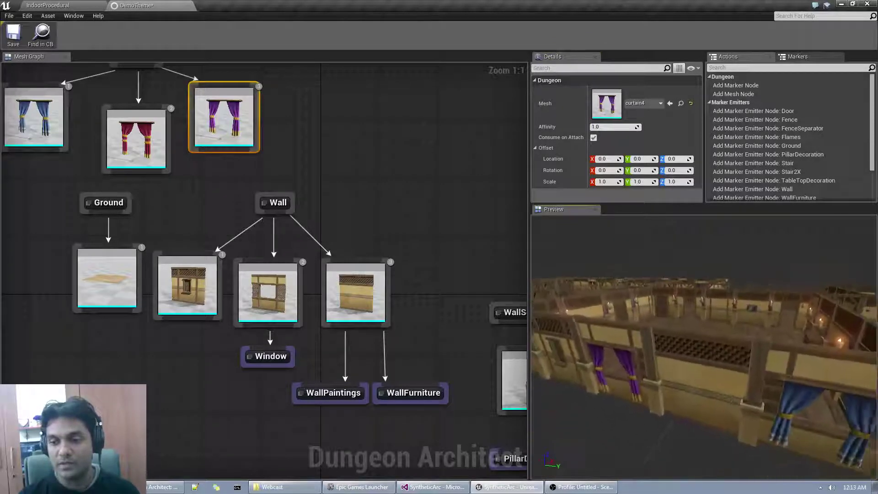
right_click_drag(849, 367, 848, 367)
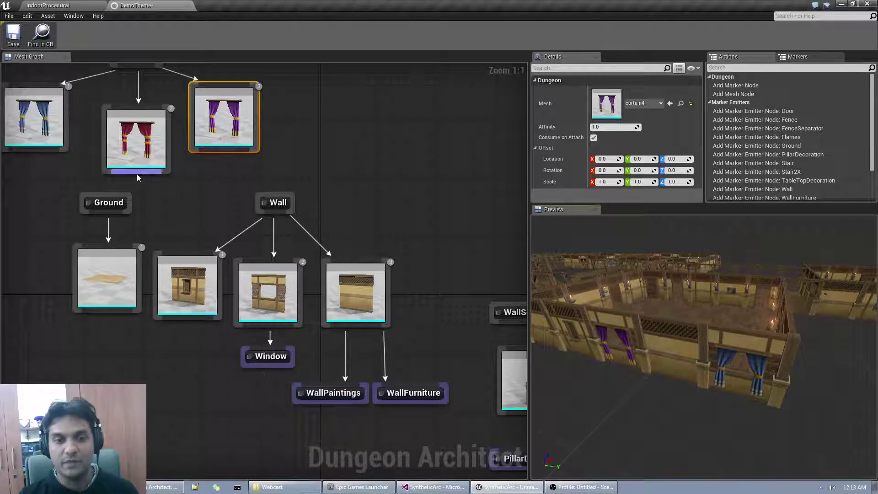
right_click_drag(327, 117, 381, 169)
left_click_drag(378, 147, 319, 201)
left_click(71, 160)
left_click(289, 168)
left_click(439, 253)
- Turn the Window emitter's rotation offset about 180 degrees around Z and inspect the room's interior in the preview
right_click_drag(318, 425, 306, 384)
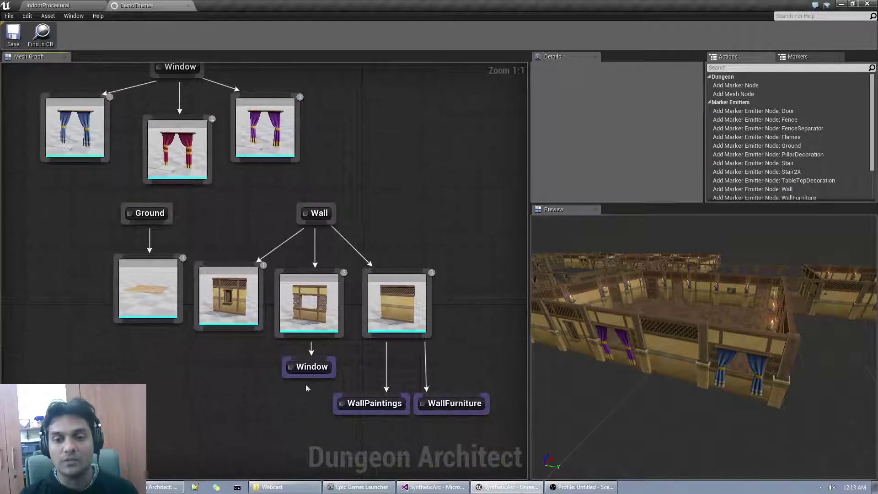
left_click(297, 373)
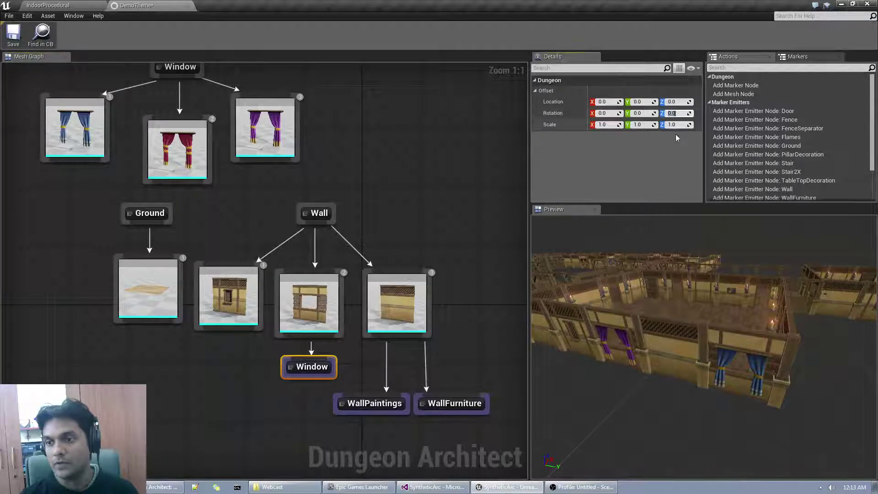
type("0")
key("Return")
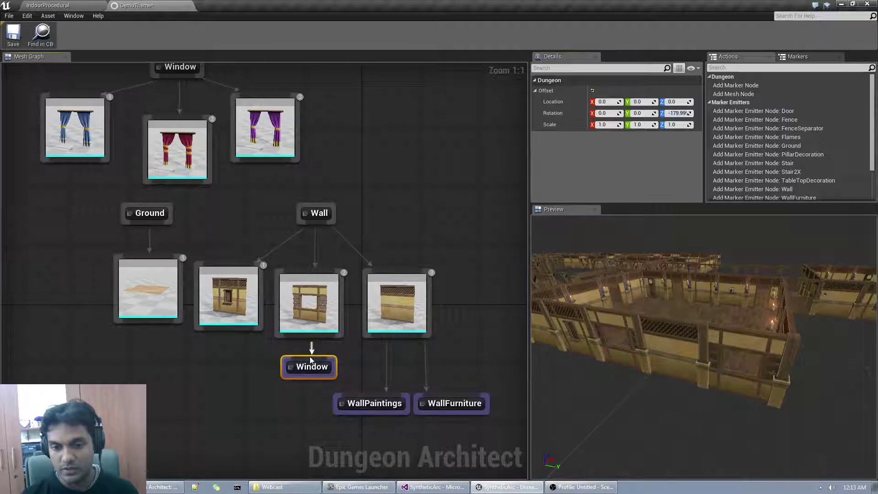
right_click_drag(704, 348, 855, 375)
mouse_move(720, 321)
right_mouse_down()
mouse_move(759, 330)
mouse_move(721, 321)
right_mouse_up()
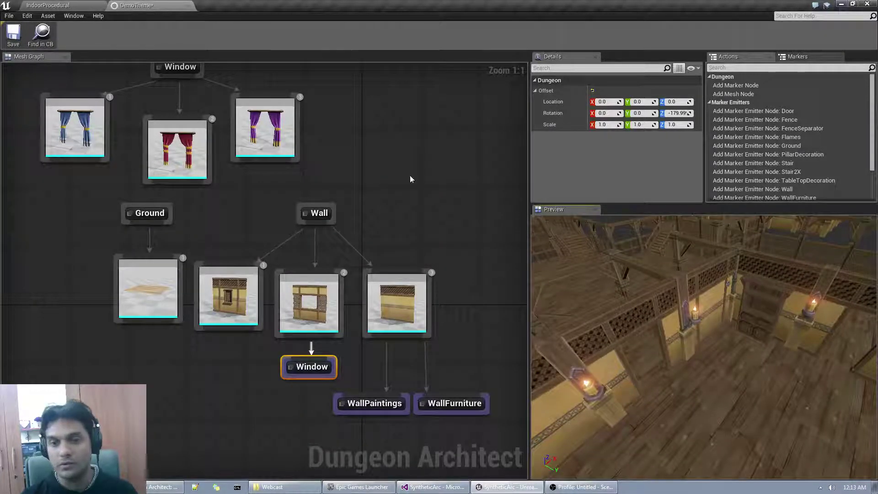
right_click_drag(410, 176, 279, 139)
right_click_drag(421, 158, 314, 163)
right_click_drag(452, 205, 282, 154)
mouse_move(404, 336)
right_mouse_down()
mouse_move(216, 273)
mouse_move(92, 257)
mouse_move(52, 412)
right_mouse_up()
right_click_drag(113, 186, 228, 294)
right_click(163, 166)
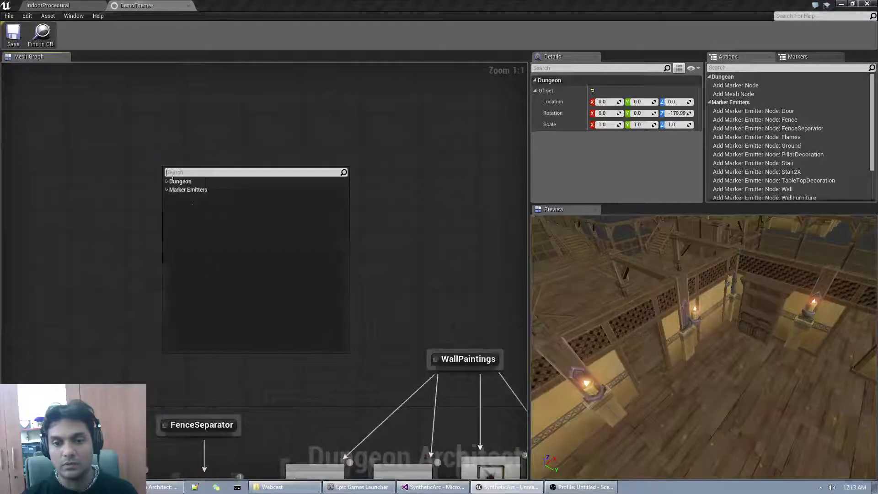
left_click(106, 228)
- Add a second, empty mesh node beneath the Door marker, beside the door wall mesh node
right_click_drag(112, 321, 334, 64)
right_click_drag(223, 373, 456, 233)
left_click(178, 347)
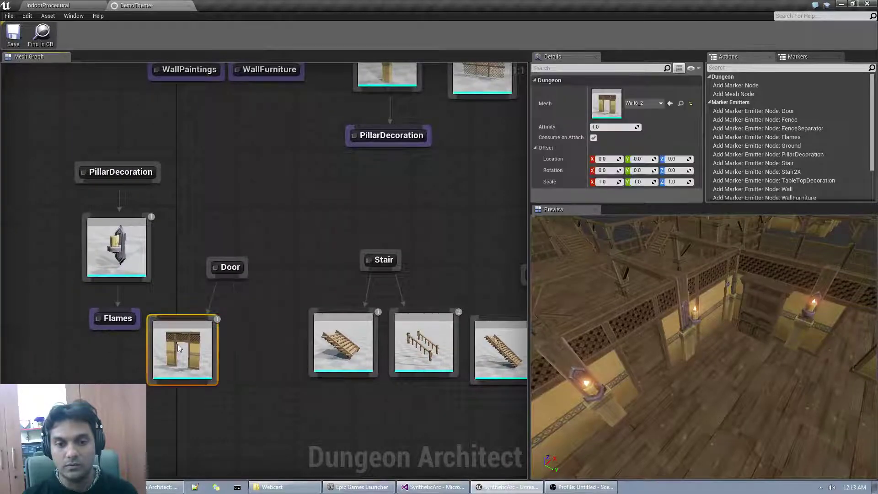
left_click_drag(177, 344, 192, 337)
left_click_drag(232, 278, 259, 314)
left_click(283, 149)
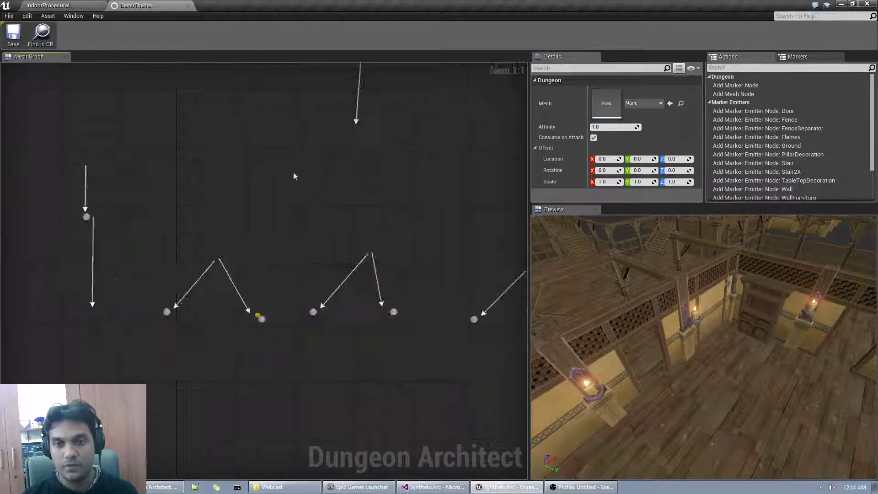
- Move the Door marker and its two mesh nodes below Flames, with the marker centred above the meshes
left_click_drag(192, 250, 277, 351)
left_click_drag(278, 346, 176, 469)
right_click_drag(148, 403, 172, 299)
left_click(177, 294)
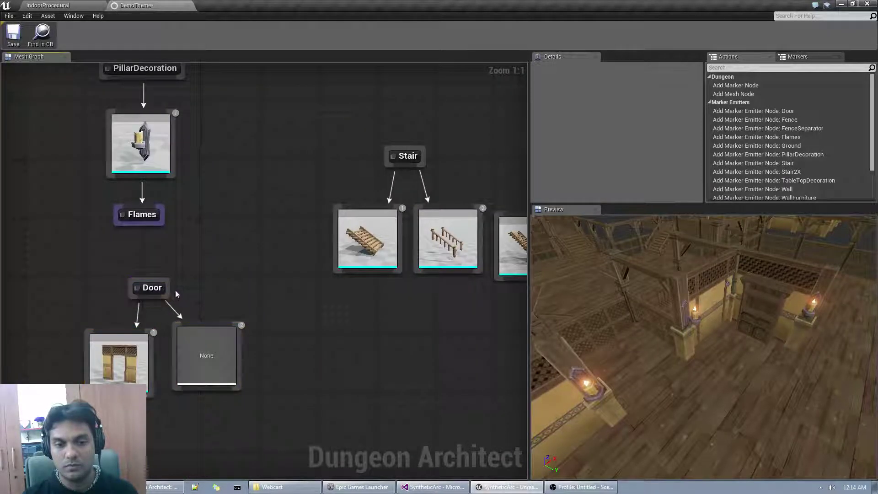
left_click_drag(172, 287, 208, 279)
left_click_drag(207, 348, 222, 362)
- Turn off Consume on Attach for the Wall6_2 door mesh node and move the empty mesh node level with it
left_click(129, 359)
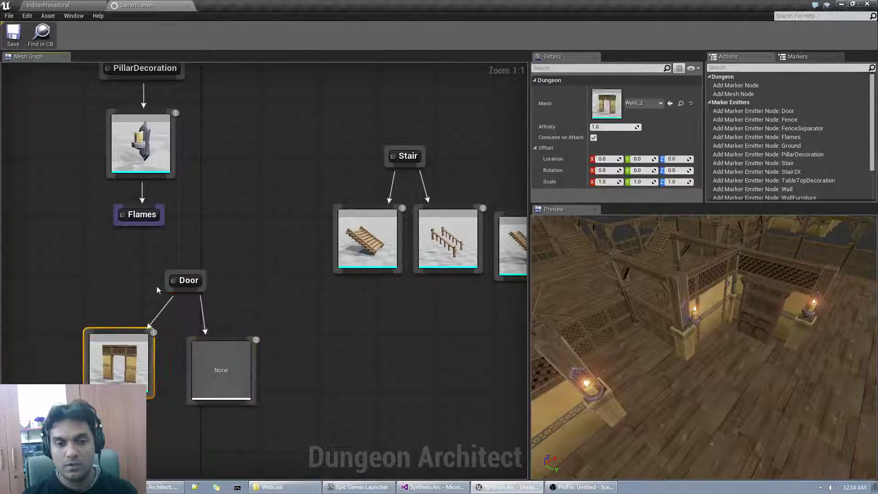
left_click(593, 137)
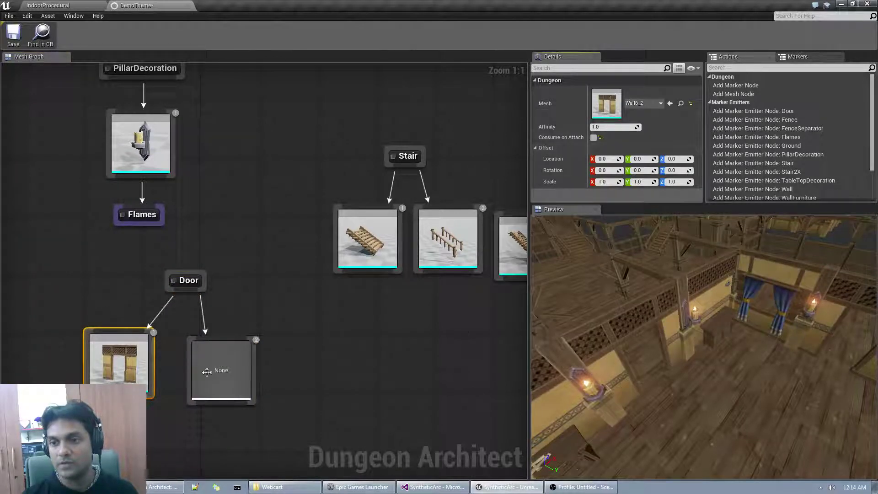
left_click(227, 379)
left_click_drag(226, 380, 220, 366)
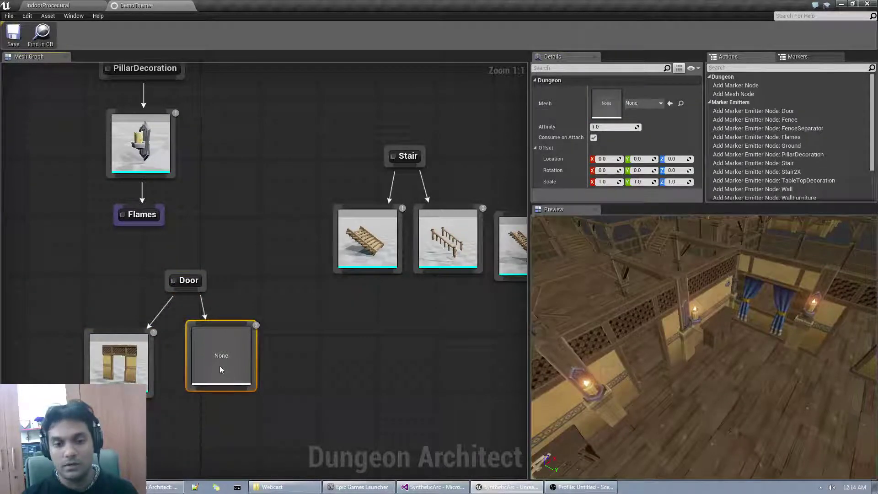
- Search the Interiors Meshes folder of the IndoorProcedural level editor for "carpet"
left_click(645, 103)
left_click(68, 5)
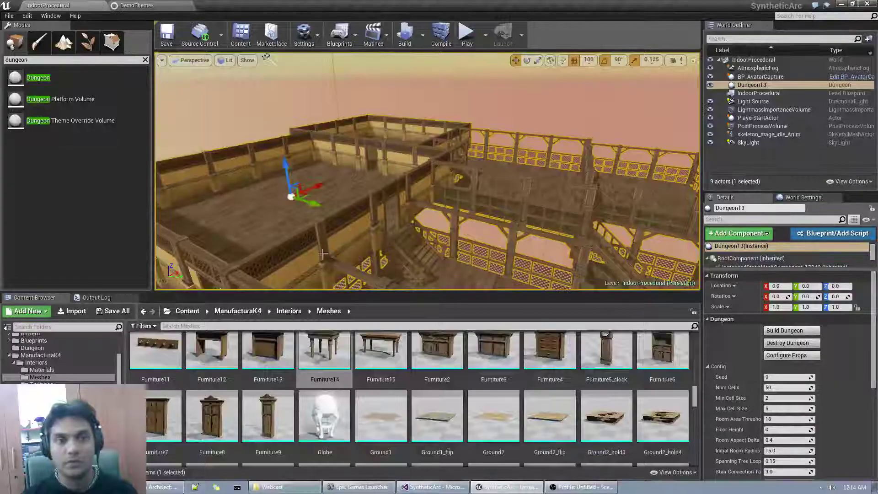
scroll(361, 363, "down", 2)
left_click(295, 328)
type("car")
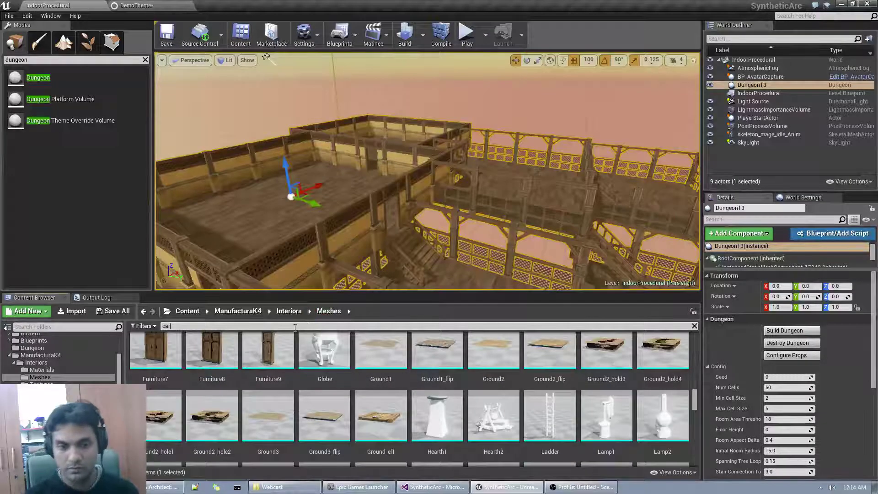
type("pet")
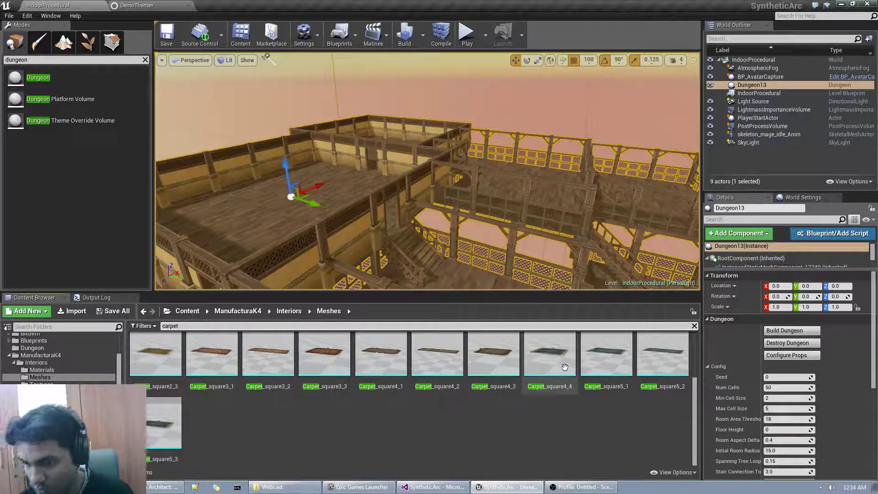
- Select the Carpet_square4_4 mesh, examine it in the static mesh editor and close that editor
left_click(565, 371)
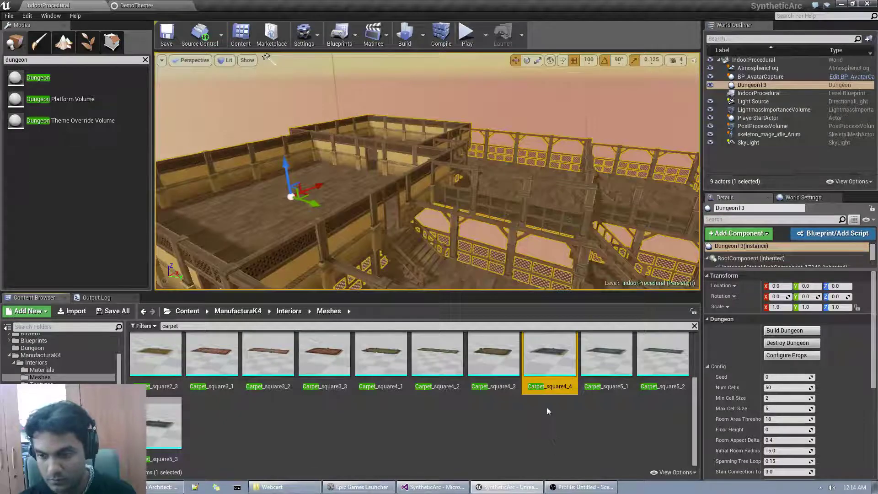
double_click(542, 371)
mouse_move(422, 306)
right_mouse_down()
mouse_move(426, 334)
mouse_move(375, 324)
mouse_move(412, 270)
mouse_move(411, 313)
right_mouse_up()
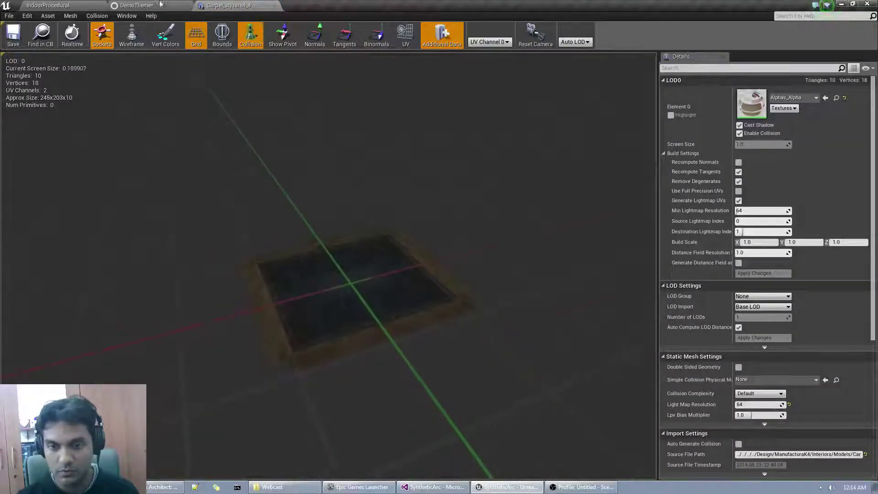
left_click(275, 5)
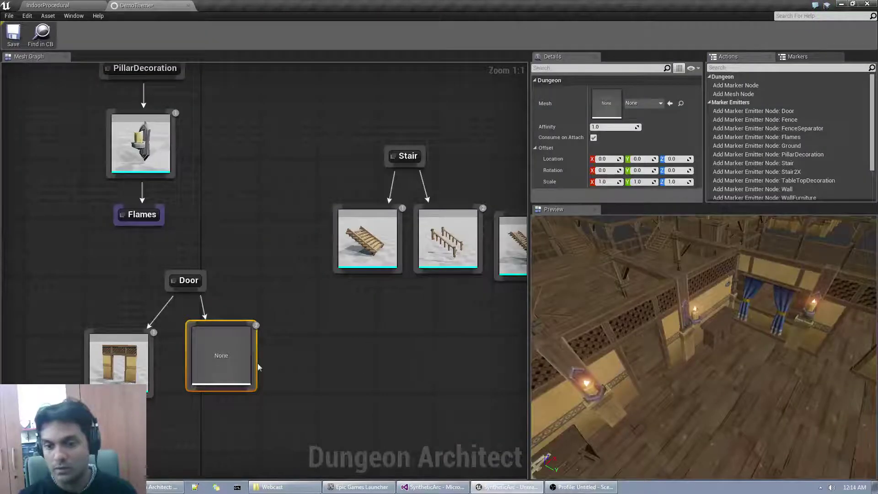
- Assign the selected Carpet_square4_4 mesh to the empty node under Door and inspect the carpets in the preview
left_click(45, 5)
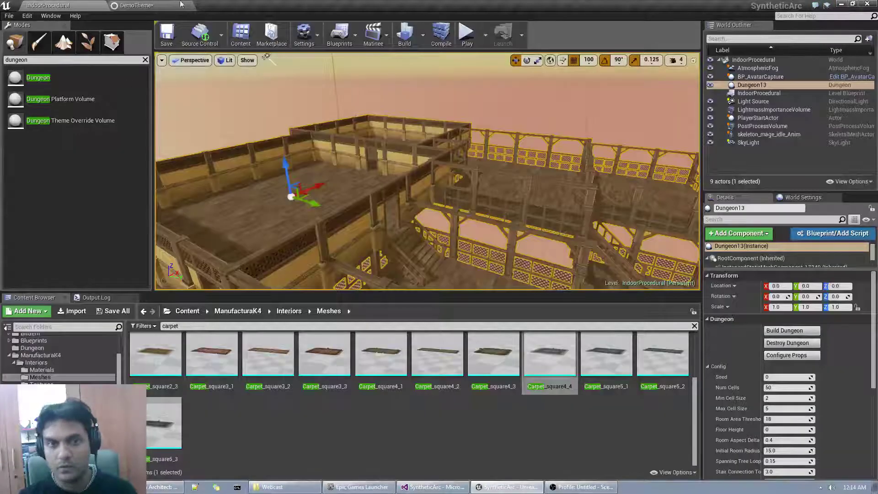
left_click(133, 5)
left_click(670, 104)
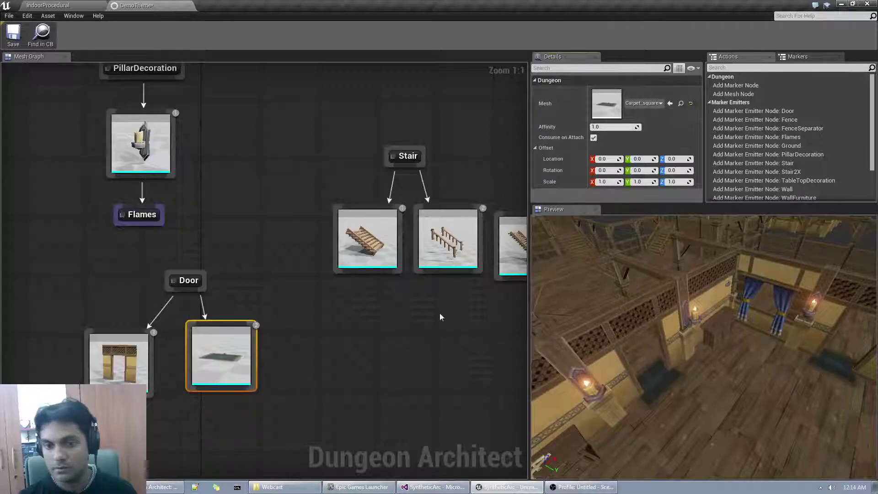
right_click_drag(661, 353, 675, 372)
key("w")
key("w")
key("s")
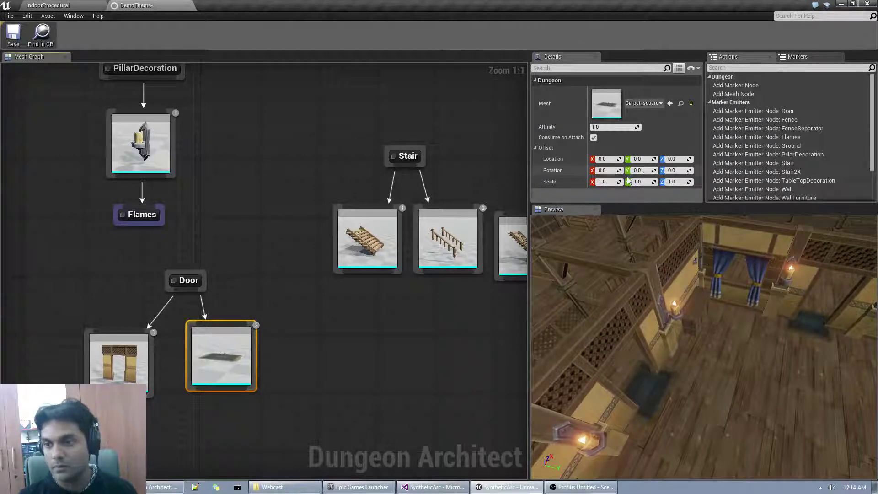
- Set the carpet node's Y location offset to 50, raise it to 100 and check the doorways in the preview
left_click(639, 159)
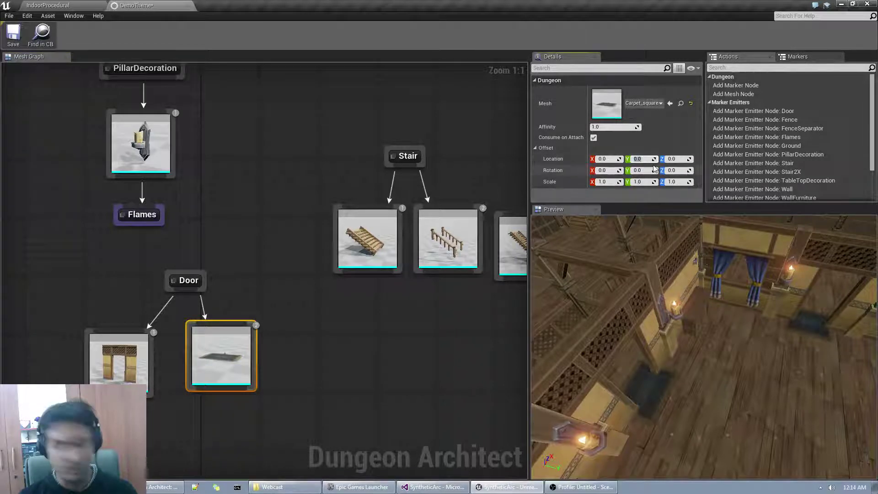
type("50")
key("Return")
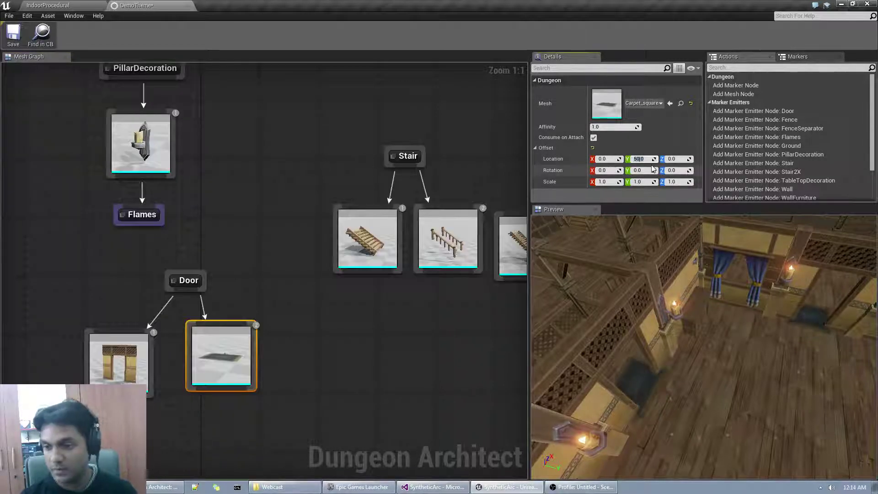
type("100")
key("Return")
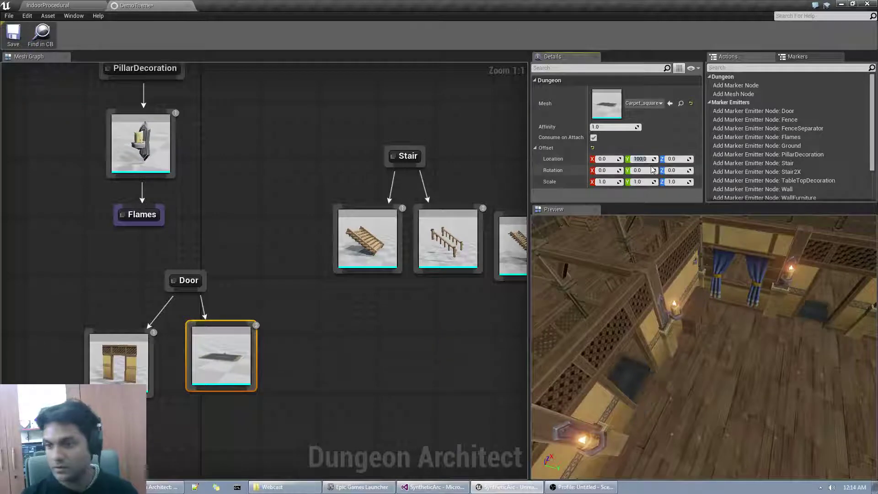
right_click_drag(640, 320, 773, 325)
- Add a new marker node in the empty area below the Stair meshes and delete it again
right_click_drag(385, 376, 367, 319)
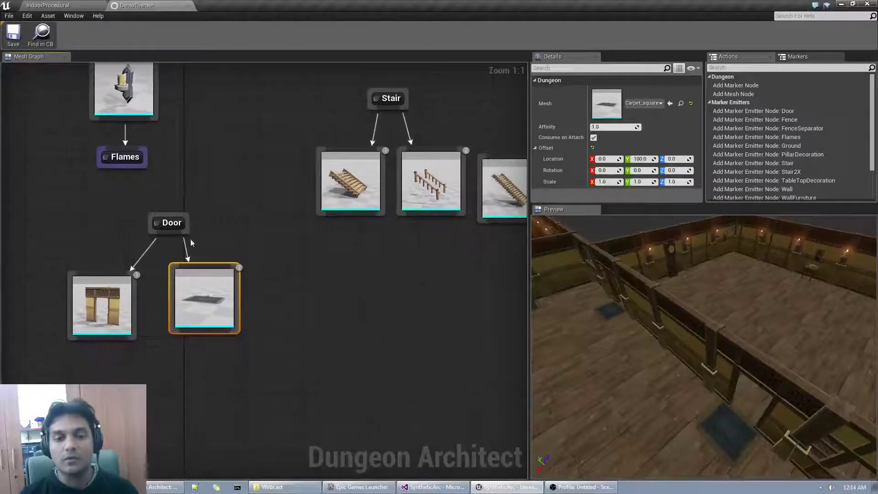
right_click(371, 293)
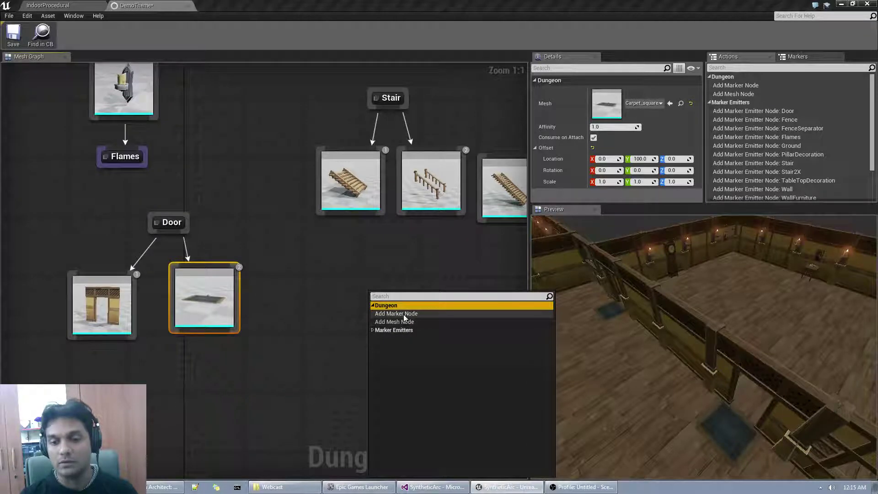
left_click(405, 314)
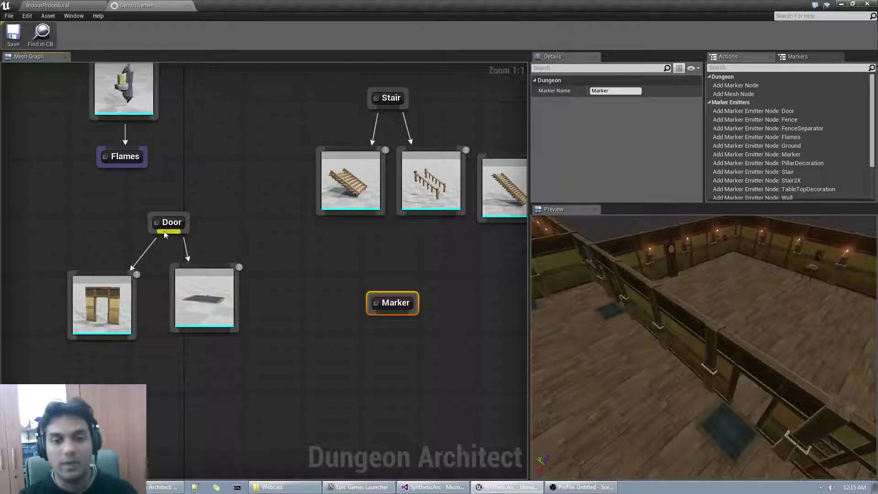
left_click(429, 313)
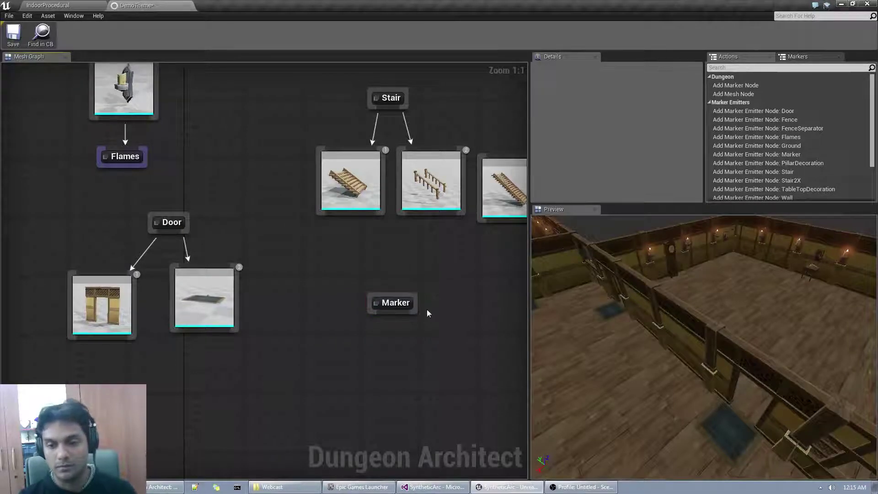
left_click(415, 307)
key("Delete")
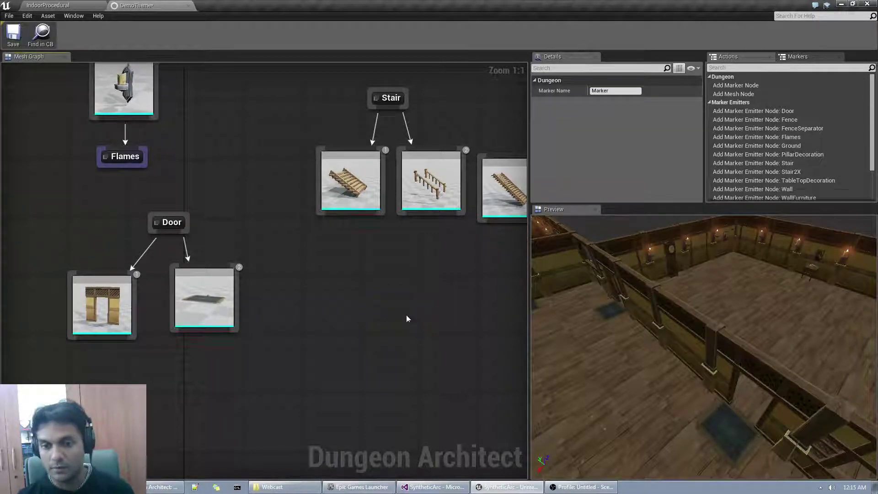
- Look over the Stair2X and WallHalf nodes in the graph and save the DemoTheme theme
key("ctrl+s")
scroll(247, 275, "down", 10)
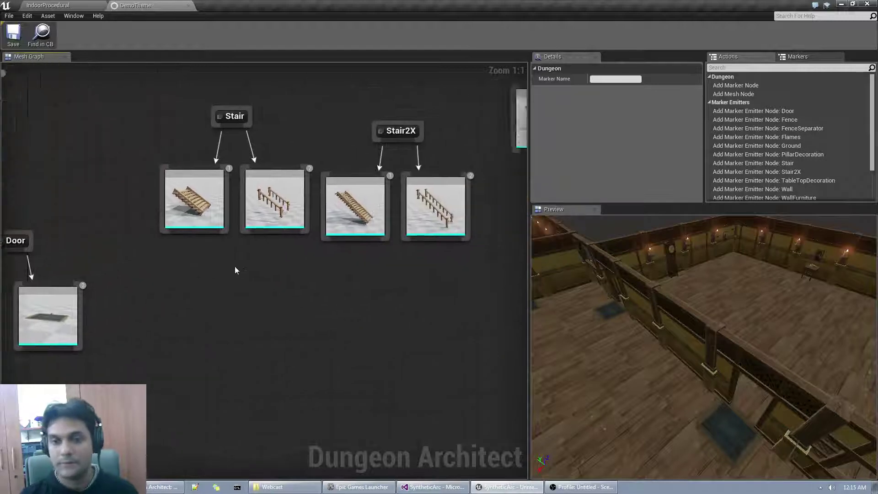
scroll(244, 278, "up", 10)
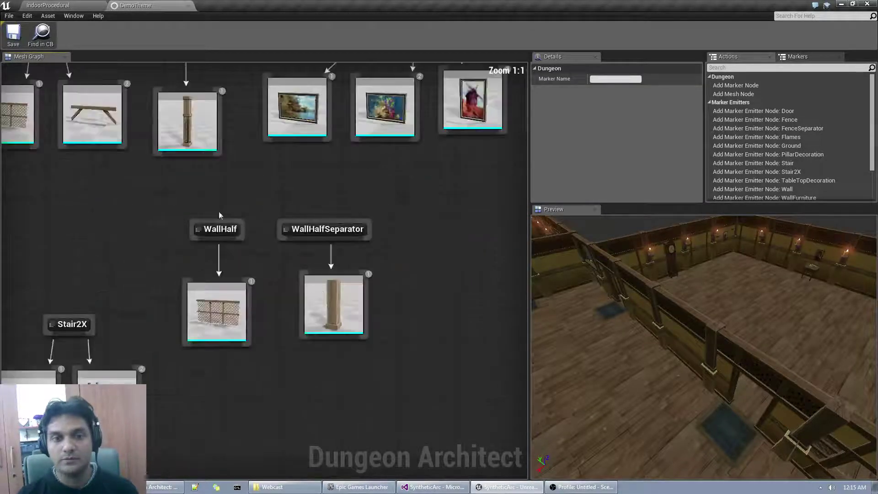
left_click(14, 32)
- Rebuild Dungeon13 in the IndoorProcedural level with the saved theme and inspect the decorated rooms
left_click(54, 5)
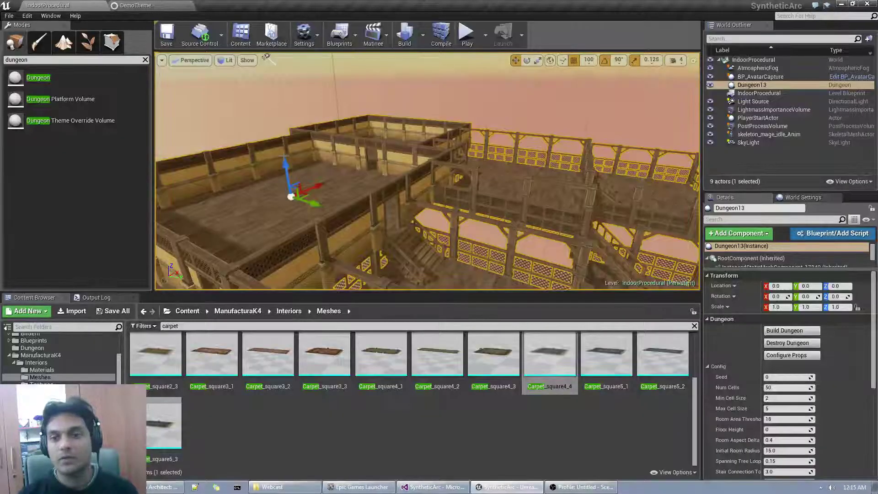
right_click_drag(285, 157, 188, 215)
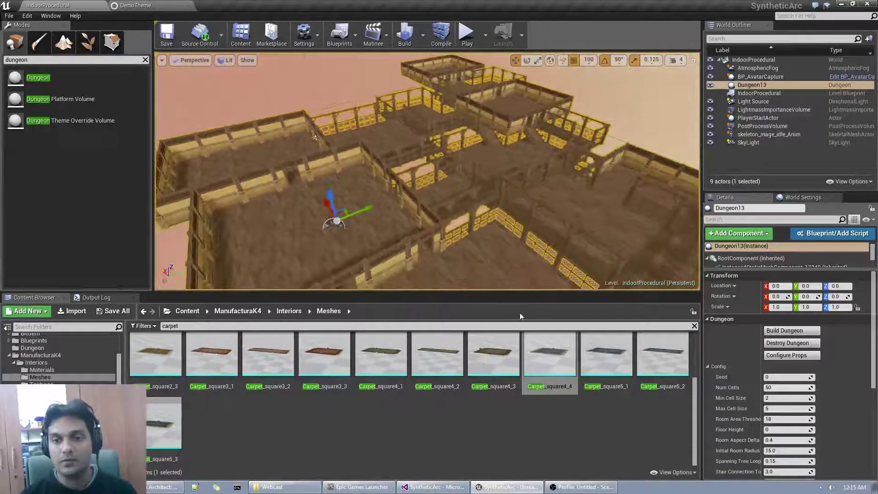
left_click(803, 332)
mouse_move(500, 214)
right_mouse_down()
mouse_move(439, 202)
mouse_move(548, 192)
mouse_move(515, 180)
mouse_move(503, 199)
right_mouse_up()
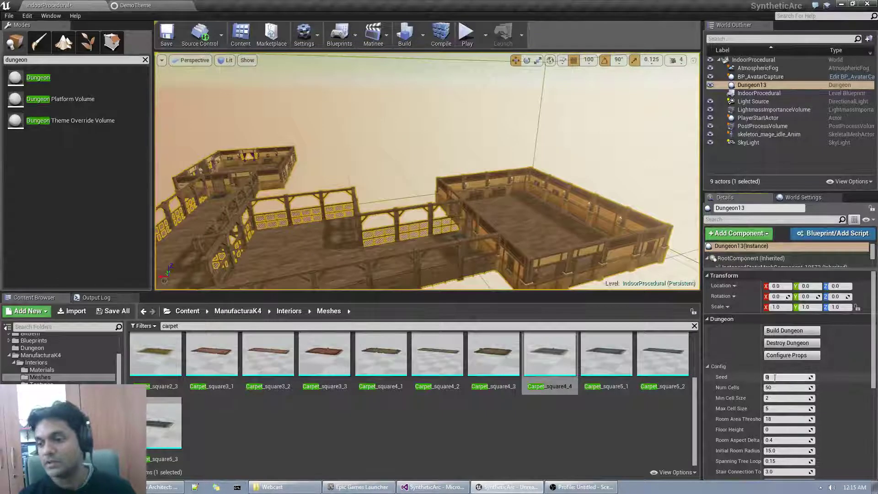
- Set the seed of Dungeon13 to 11, rebuild the dungeon and examine the new layout from several angles
key("Return")
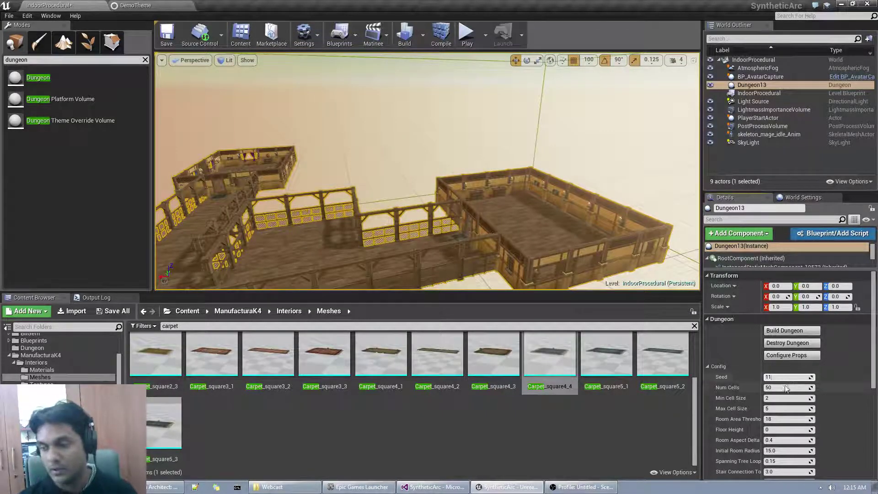
key("Return")
left_click(792, 330)
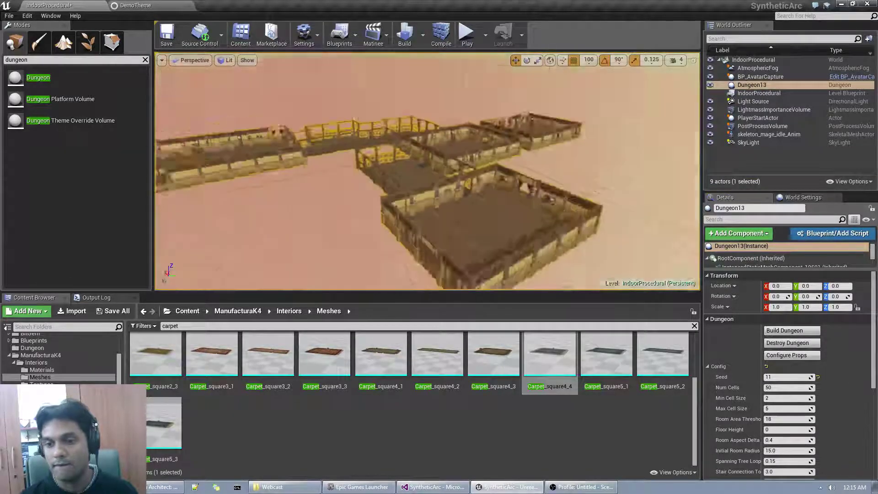
mouse_move(475, 269)
right_mouse_down()
mouse_move(430, 265)
mouse_move(494, 263)
mouse_move(476, 269)
right_mouse_up()
right_click_drag(554, 230, 553, 230)
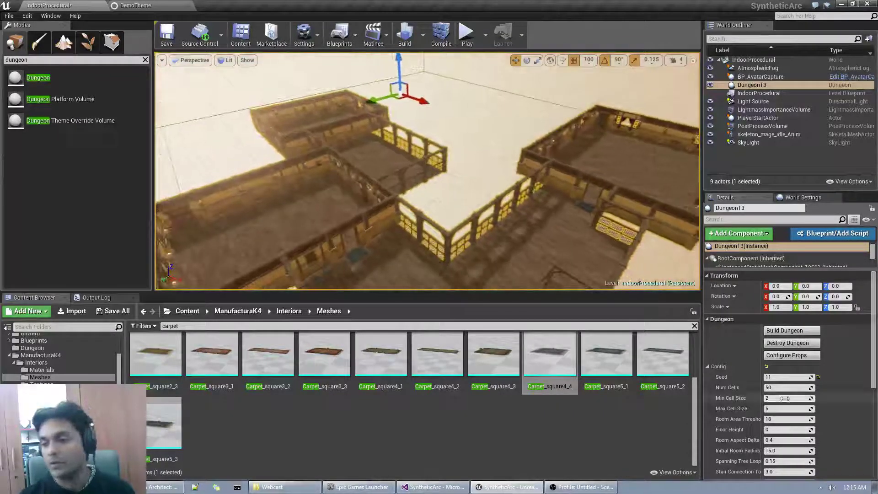
scroll(785, 328, "down", 3)
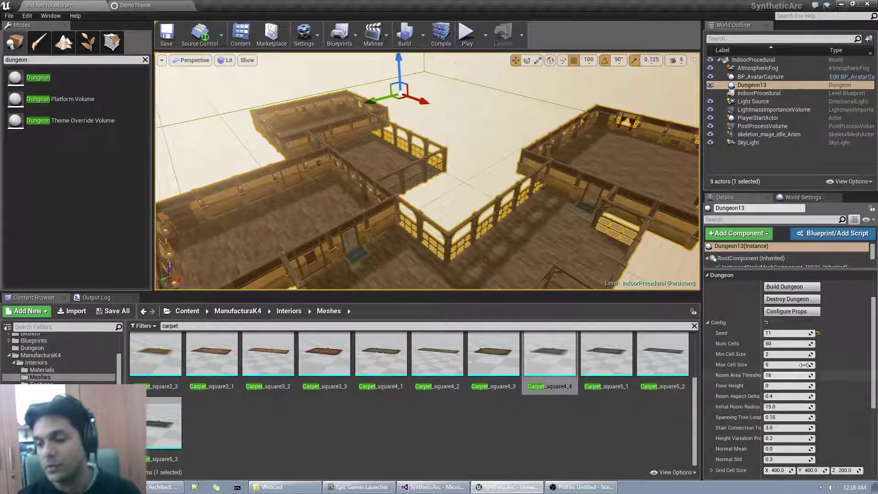
right_click_drag(360, 166, 361, 171)
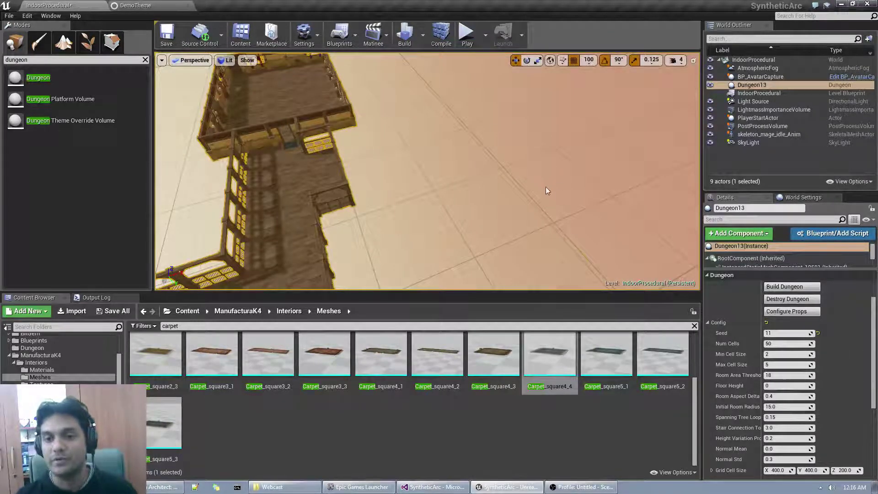
right_click_drag(547, 190, 548, 190)
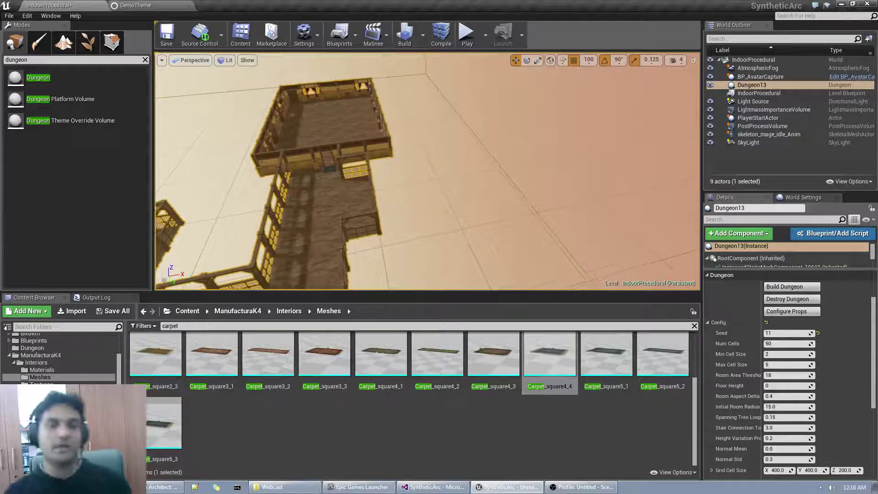
- Deselect the dungeon, list all volume classes, and place a Dungeon Platform Volume in the level beside the dungeon
right_click_drag(429, 196, 429, 196)
right_click_drag(520, 171, 524, 174)
left_click(462, 199)
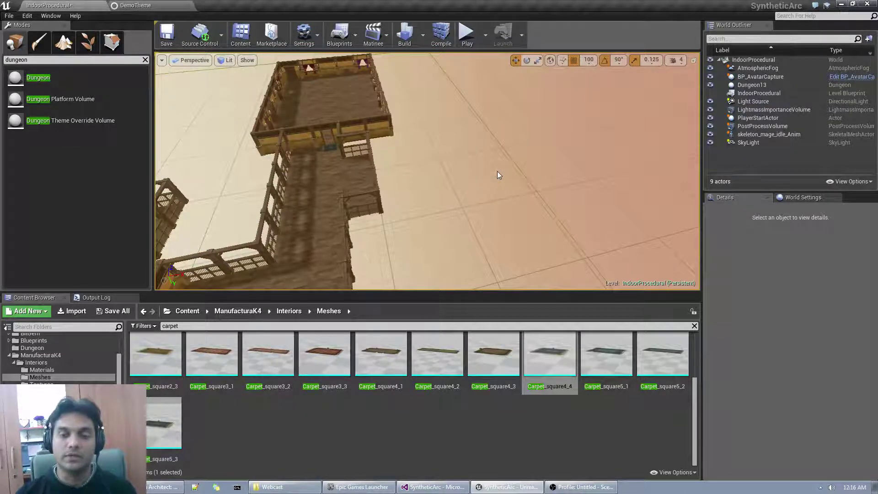
mouse_move(283, 188)
right_mouse_down()
mouse_move(183, 156)
mouse_move(278, 187)
right_mouse_up()
left_click(145, 60)
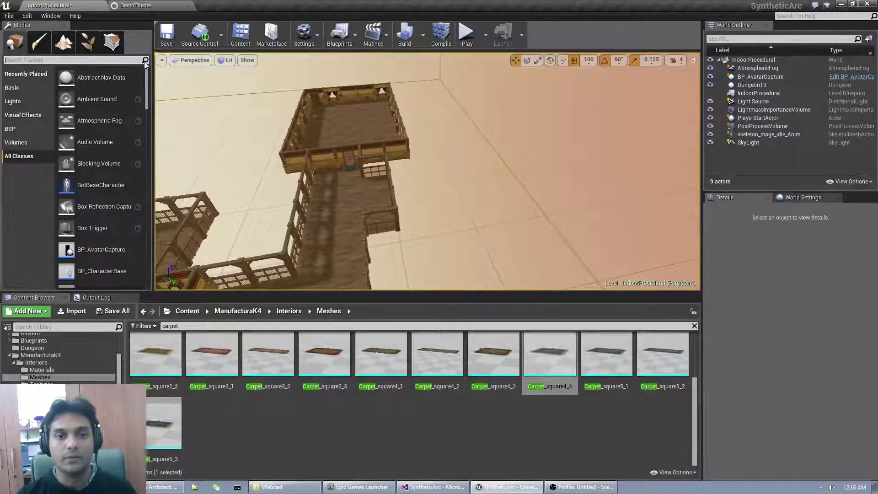
left_click(16, 142)
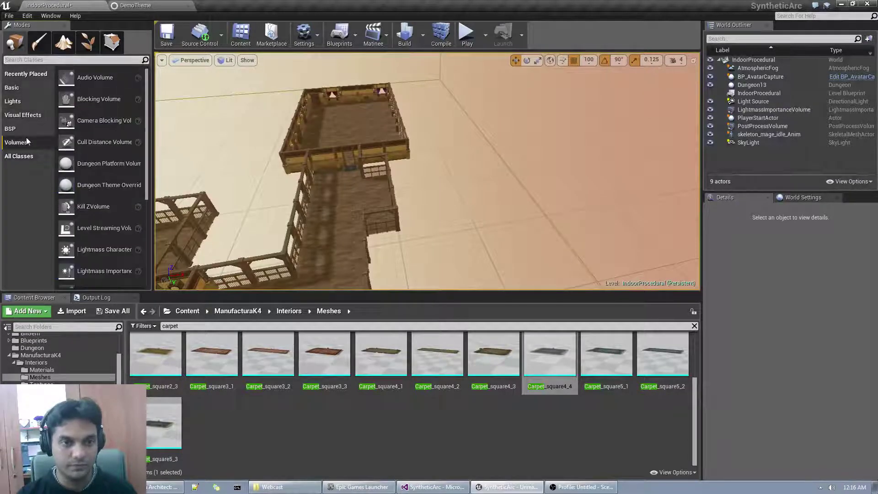
scroll(106, 183, "down", 1)
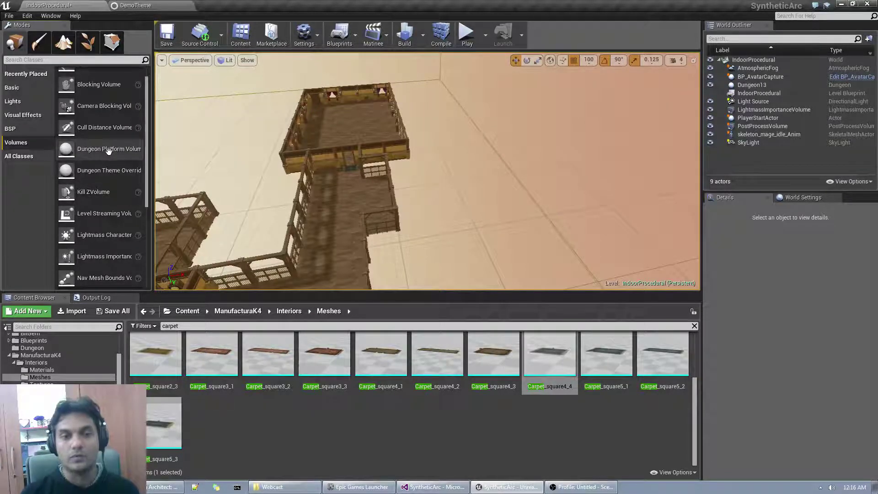
left_click_drag(109, 151, 483, 178)
left_click_drag(483, 178, 403, 179, "alt")
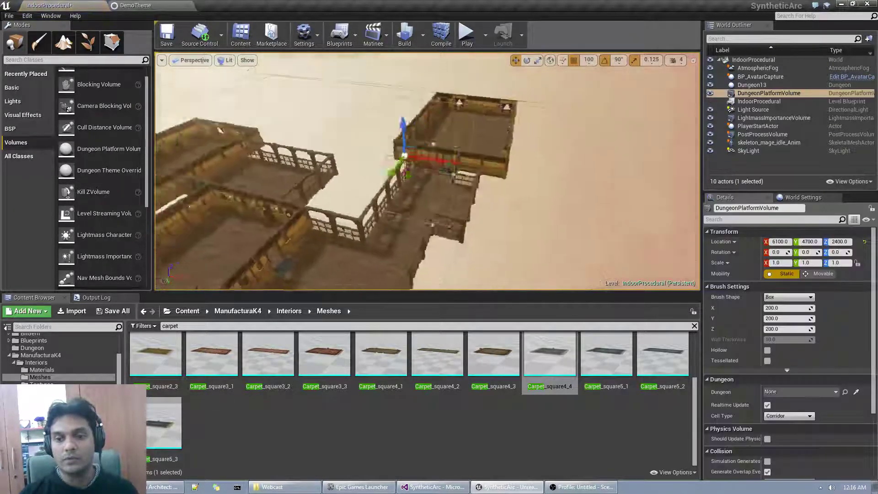
- Move the platform volume down to the ground beside the outer corridor, at location X 6300, Y 3700, Z 100
mouse_move(512, 147)
right_mouse_down()
mouse_move(494, 155)
mouse_move(512, 147)
right_mouse_up()
left_click_drag(399, 122, 399, 284)
right_click_drag(399, 183, 329, 279)
mouse_move(571, 213)
right_mouse_down()
mouse_move(594, 228)
mouse_move(649, 192)
mouse_move(571, 213)
right_mouse_up()
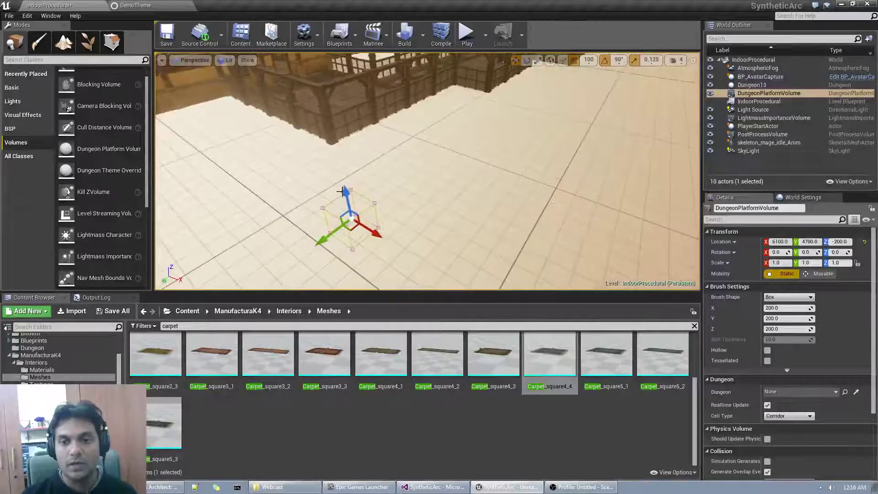
left_click_drag(346, 194, 340, 170)
left_click_drag(326, 202, 430, 131)
right_click_drag(506, 163, 574, 192)
key("a")
right_click_drag(314, 163, 314, 164)
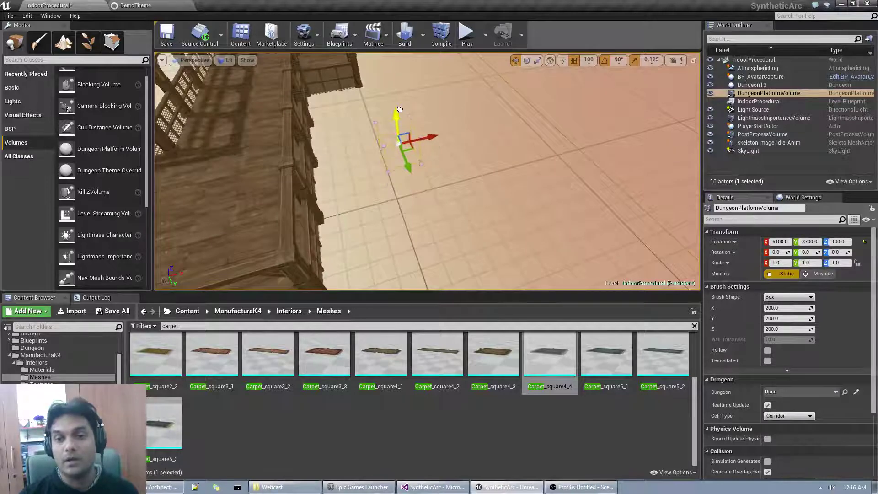
right_click_drag(399, 109, 479, 171)
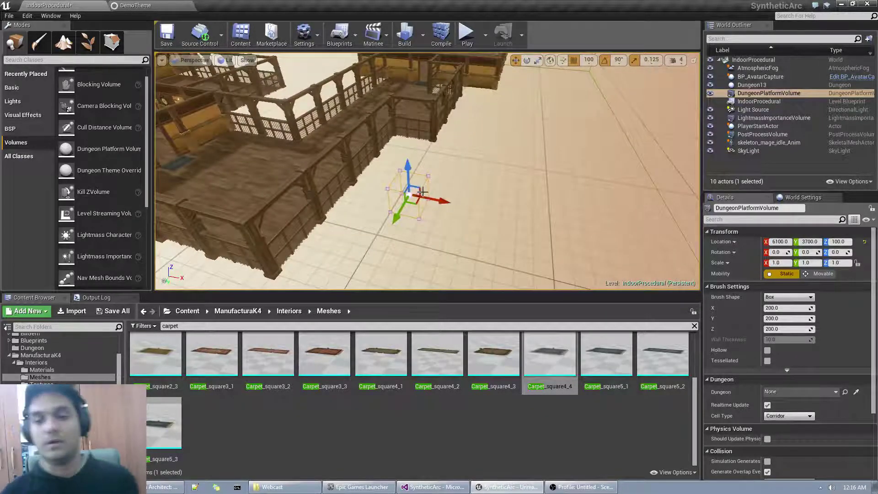
left_click_drag(441, 204, 468, 202)
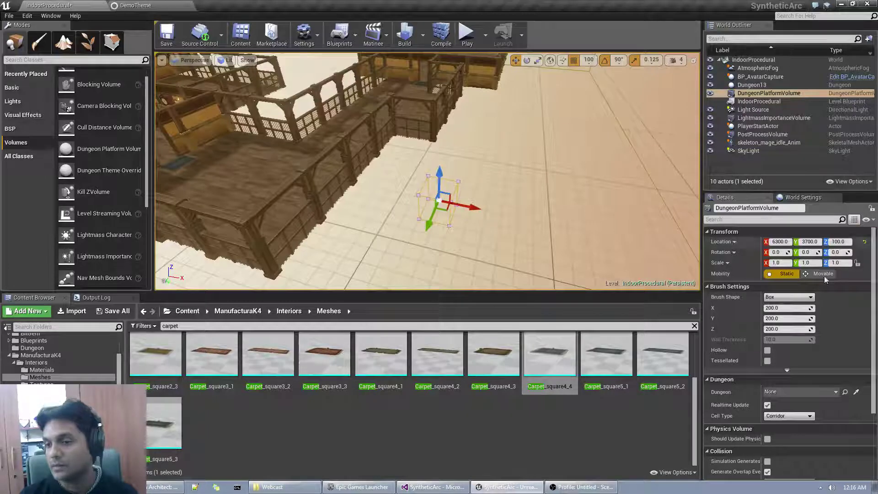
- Assign Dungeon13 as the platform volume's dungeon
scroll(759, 313, "down", 2)
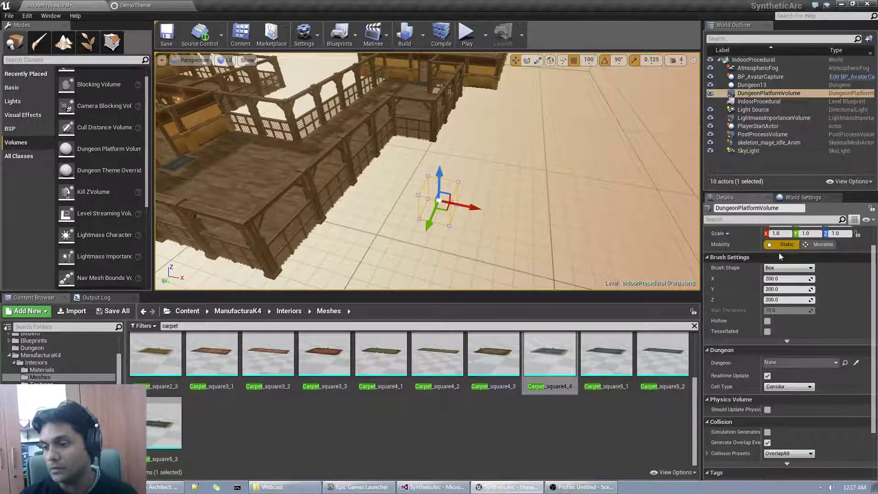
left_click(777, 363)
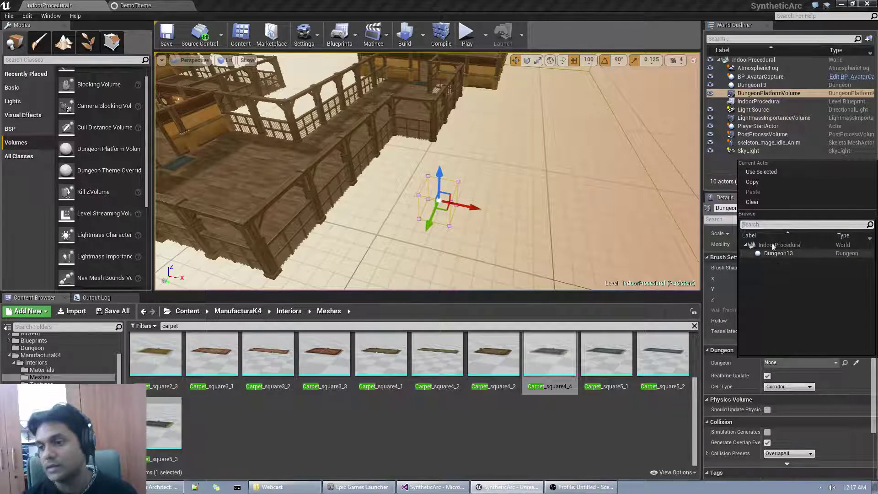
left_click(778, 253)
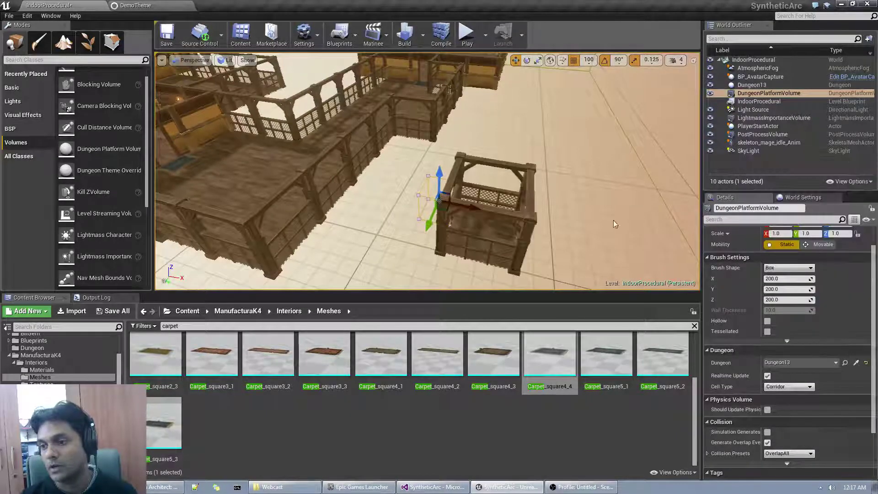
- Slide the small platform volume across the ground beside the corridor along its X and Y axes
right_click_drag(522, 178, 482, 194)
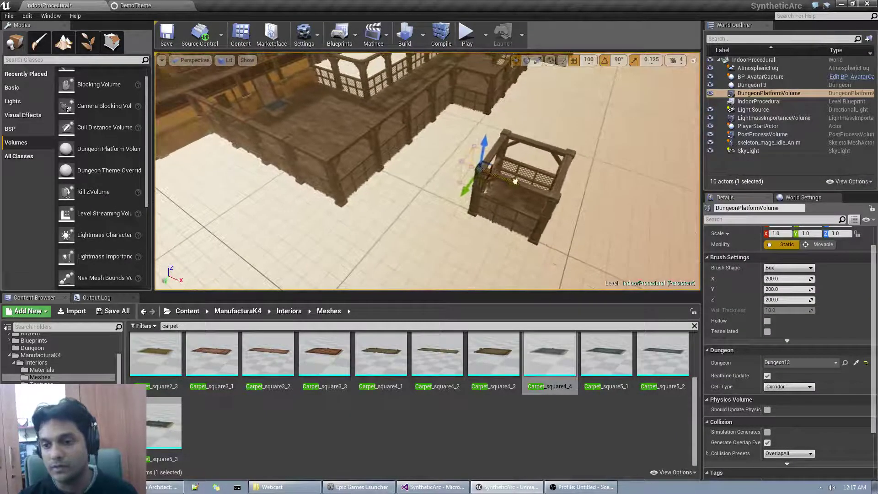
left_click_drag(515, 182, 575, 208)
right_click_drag(575, 208, 599, 208)
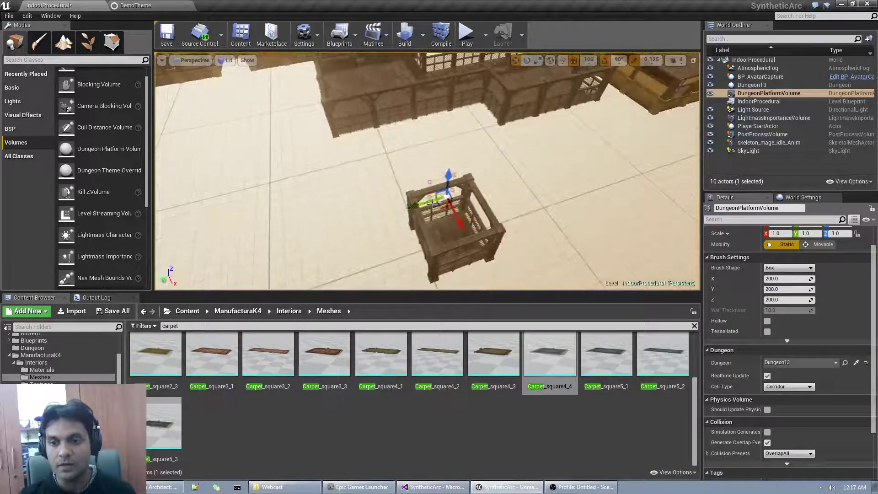
right_click_drag(431, 201, 457, 202)
left_click_drag(423, 209, 465, 188)
- Scale the platform volume to 5.75 in X and 3.125 in Y and position it against the corridor
right_click_drag(465, 187, 537, 188)
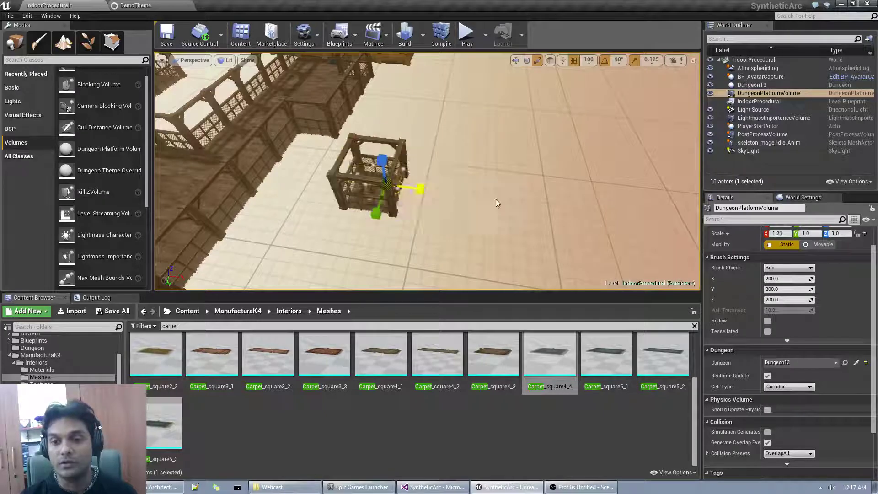
left_click_drag(467, 194, 484, 200)
left_click_drag(420, 192, 408, 211)
right_click_drag(408, 211, 454, 164)
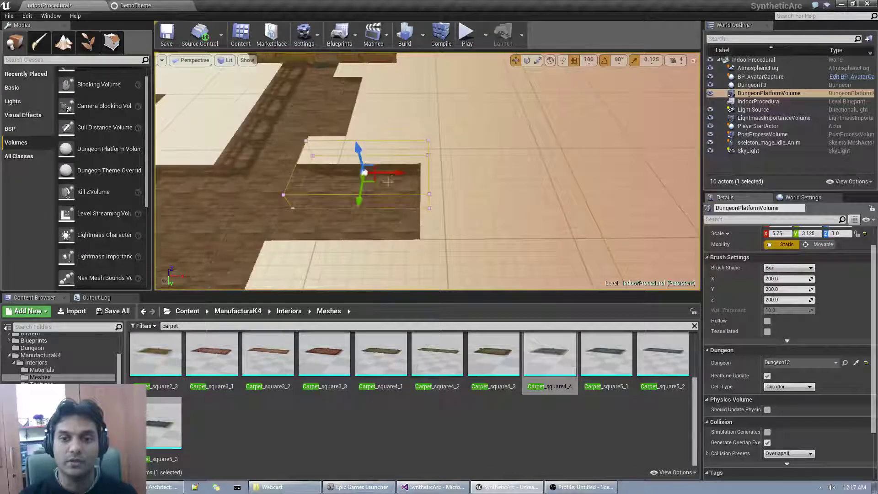
- Raise the enlarged platform volume above the corridor floor and shift it along its Y axis beside the corridor
right_click_drag(365, 180, 274, 171)
right_click_drag(384, 204, 399, 206)
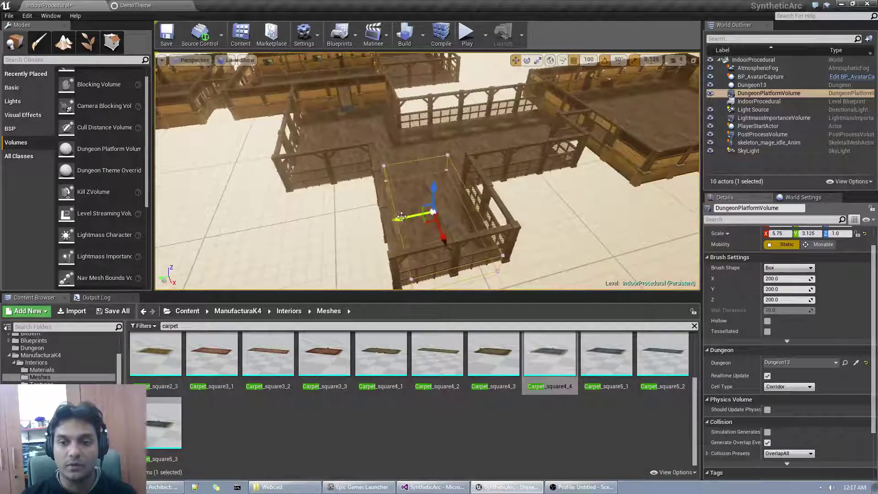
left_click_drag(385, 218, 360, 225)
right_click_drag(359, 224, 377, 189)
mouse_move(451, 194)
right_mouse_down()
mouse_move(411, 217)
mouse_move(453, 185)
right_mouse_up()
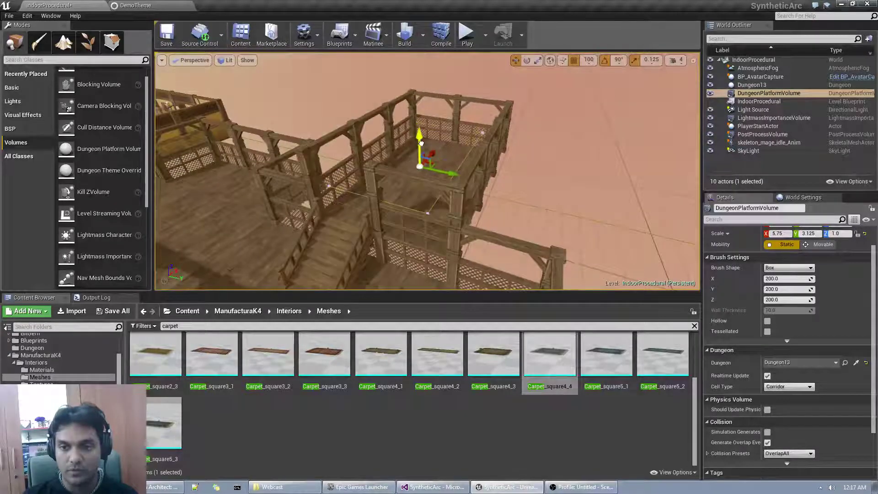
right_click_drag(358, 198, 457, 173)
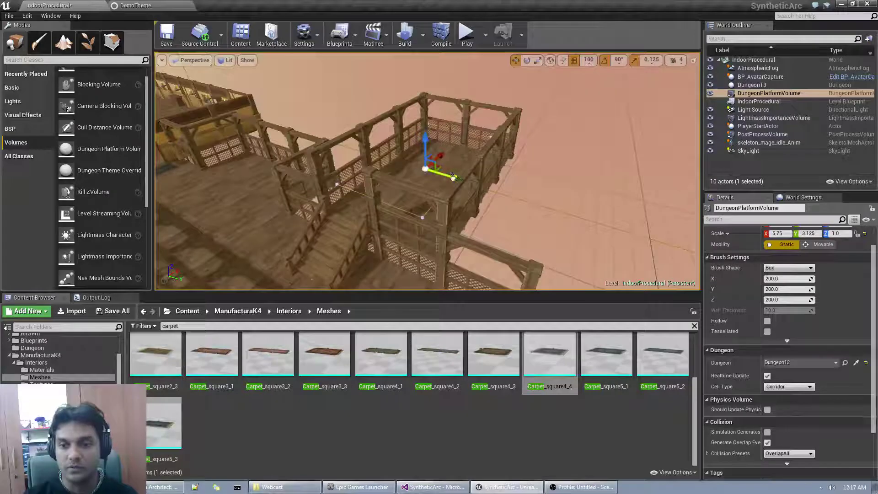
right_click_drag(541, 217, 441, 150)
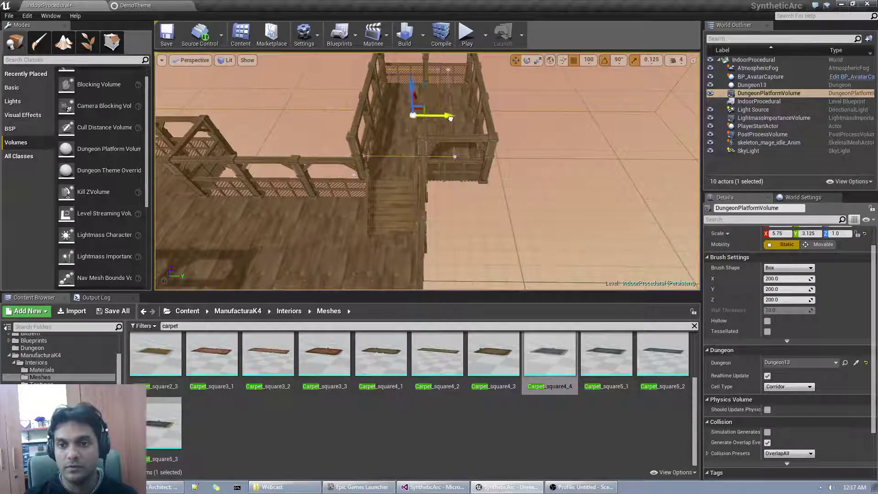
left_click_drag(503, 128, 319, 114)
right_click_drag(318, 115, 247, 52)
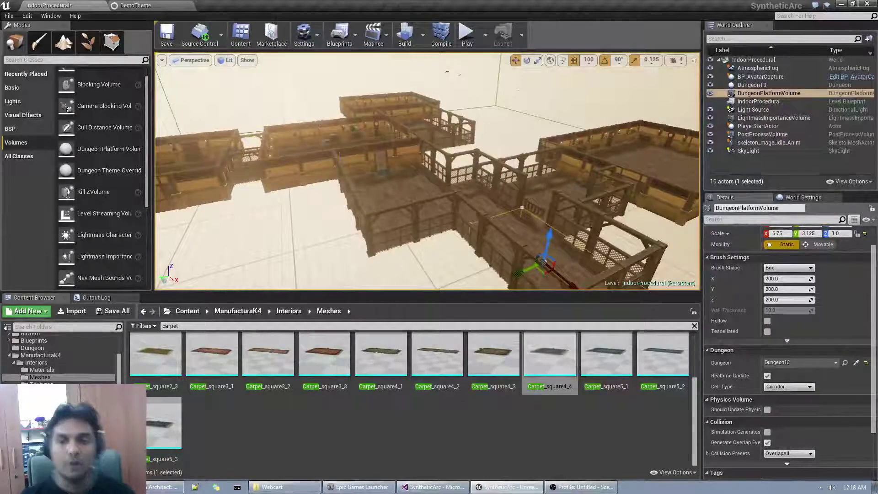
- Nudge the platform volume along its Y axis next to the corridor and view the surrounding dungeon layout
right_click_drag(522, 250, 544, 267)
mouse_move(421, 220)
left_mouse_down()
mouse_move(390, 231)
mouse_move(419, 221)
left_mouse_up()
right_click_drag(376, 110, 228, 84)
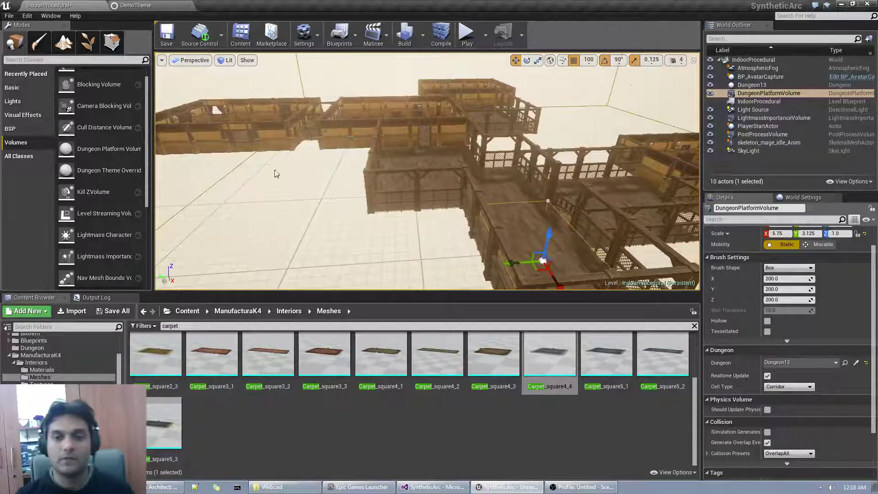
right_click_drag(417, 123, 398, 167)
right_click_drag(445, 244, 445, 238)
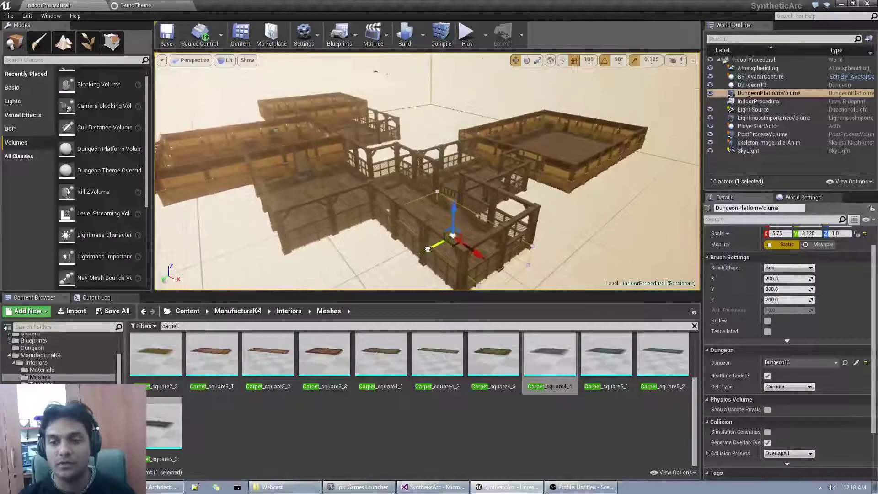
left_click_drag(427, 249, 414, 259)
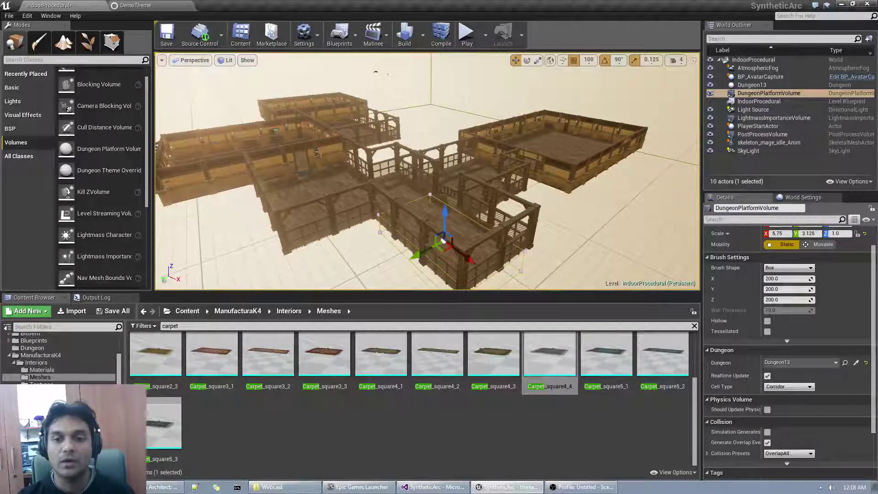
- Reselect the platform volume and move it along its X axis away from the corridor as a detached platform
right_click(385, 183)
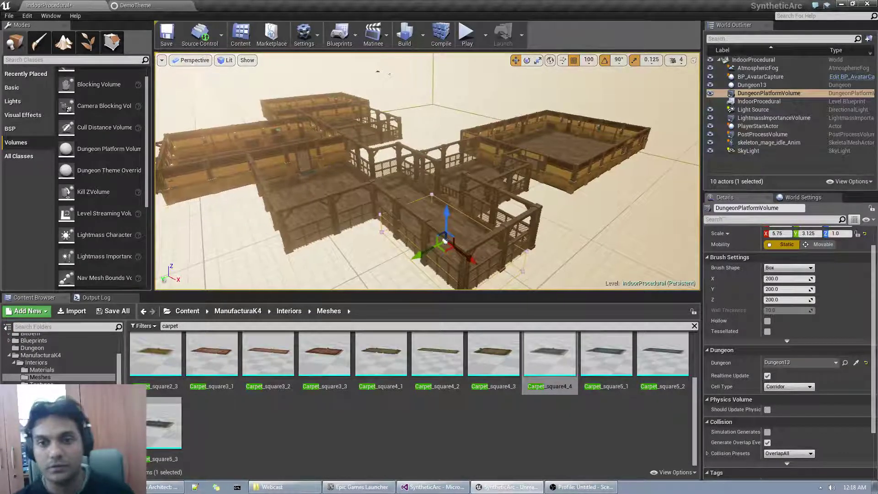
left_click(335, 129)
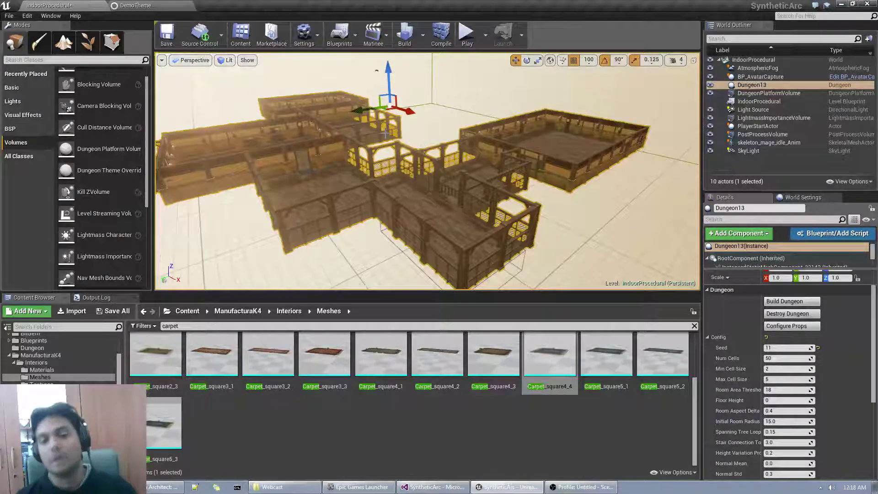
left_click(422, 280)
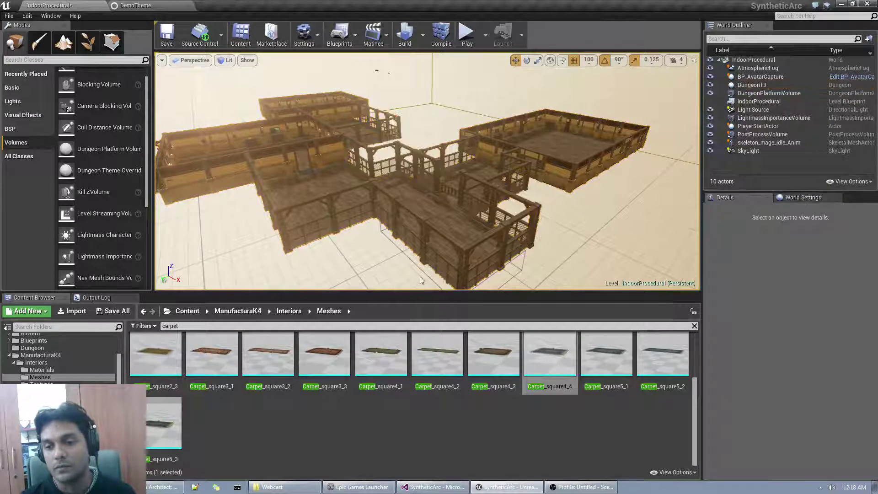
left_click(425, 277)
right_click_drag(425, 276, 484, 268)
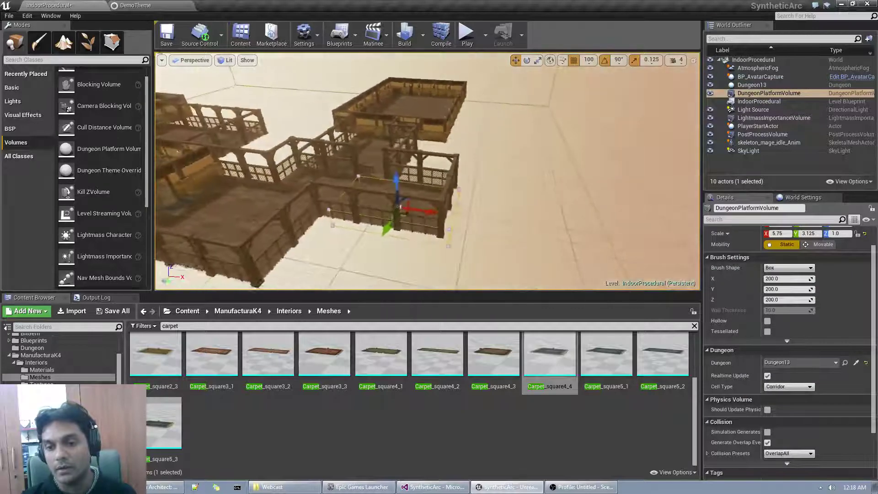
left_click_drag(423, 213, 479, 220)
right_click_drag(479, 220, 496, 208)
right_click_drag(577, 148, 585, 154)
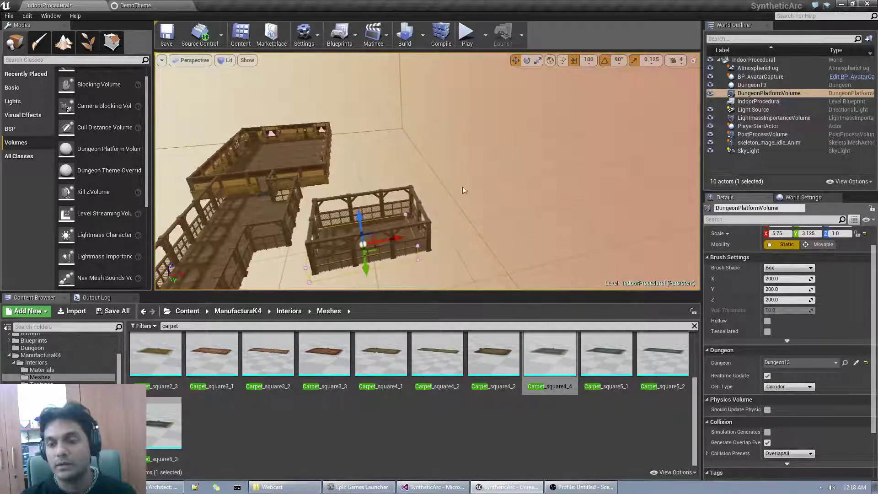
- Move the detached platform volume along its X axis back against the corridor and adjust its height to adjoin the corridor
right_click_drag(463, 187, 419, 155)
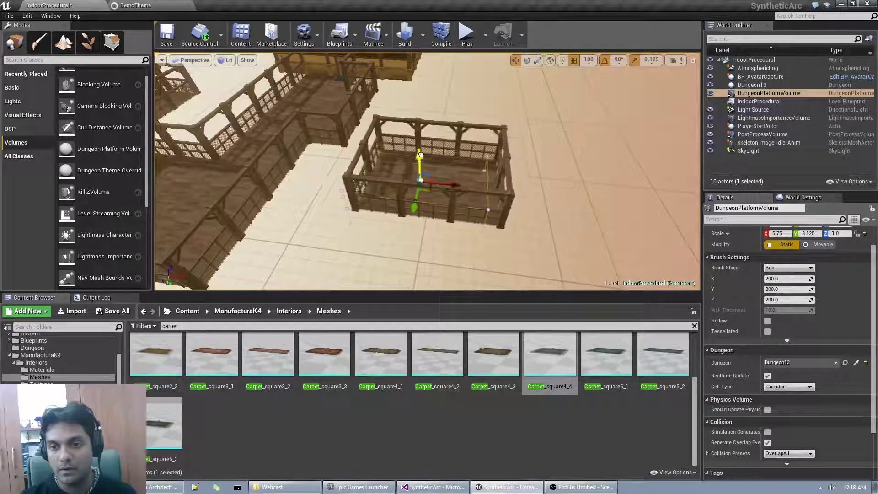
mouse_move(420, 155)
left_mouse_down()
mouse_move(418, 173)
mouse_move(419, 164)
left_mouse_up()
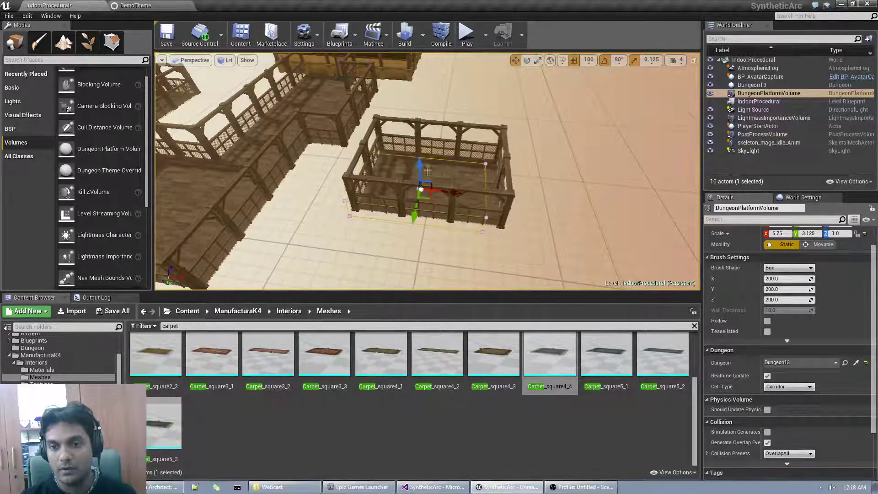
left_click_drag(441, 191, 365, 187)
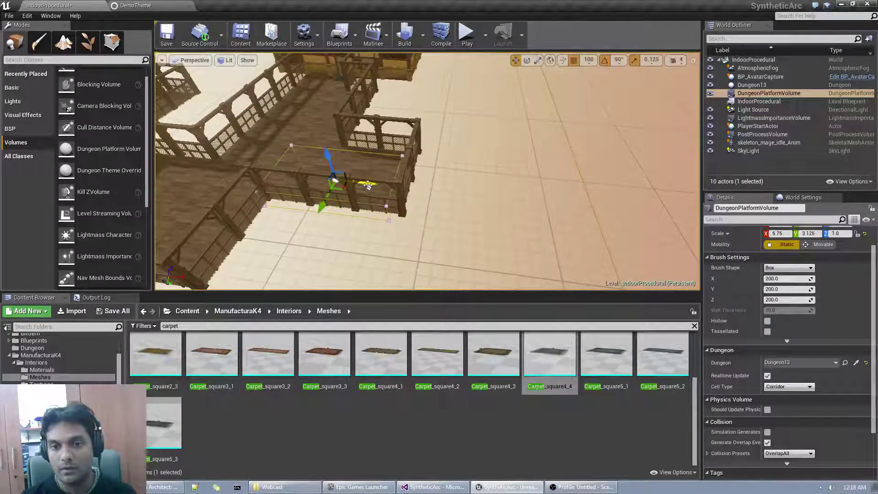
left_click_drag(328, 150, 325, 142)
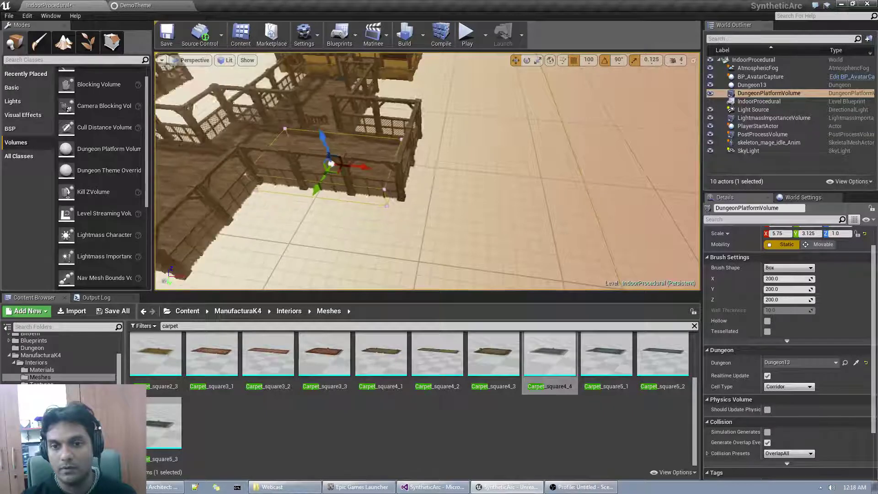
right_click_drag(346, 145, 311, 139)
left_click_drag(369, 160, 358, 171)
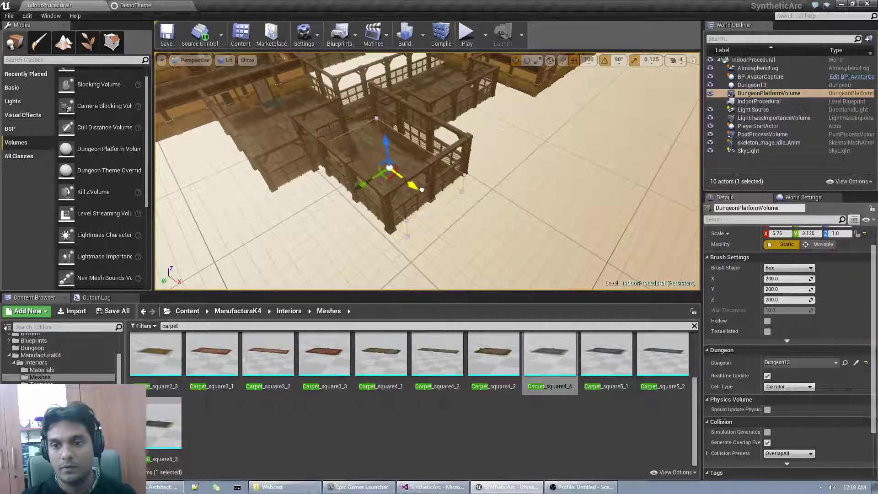
left_click_drag(421, 189, 403, 184)
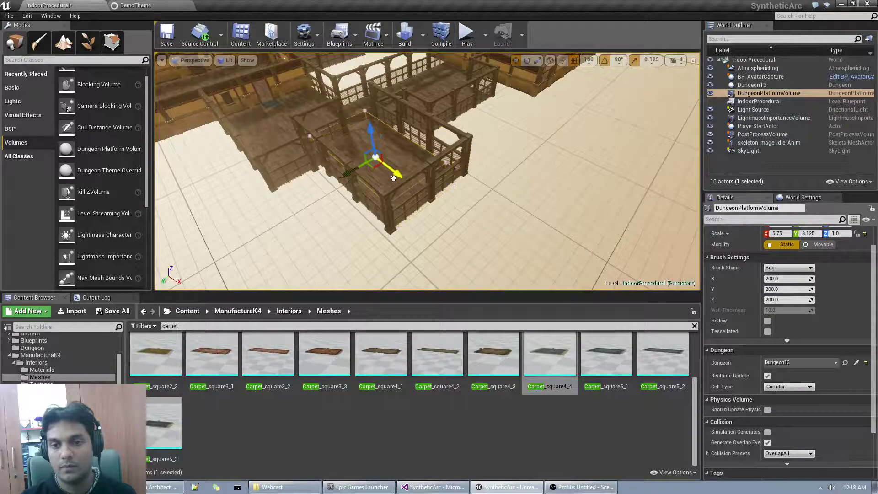
- Duplicate the platform volume beyond its outer end and scale the copy to 10.375 in Y as a wide platform
key("a")
right_click_drag(395, 178, 471, 171)
left_click_drag(287, 215, 311, 158, "alt")
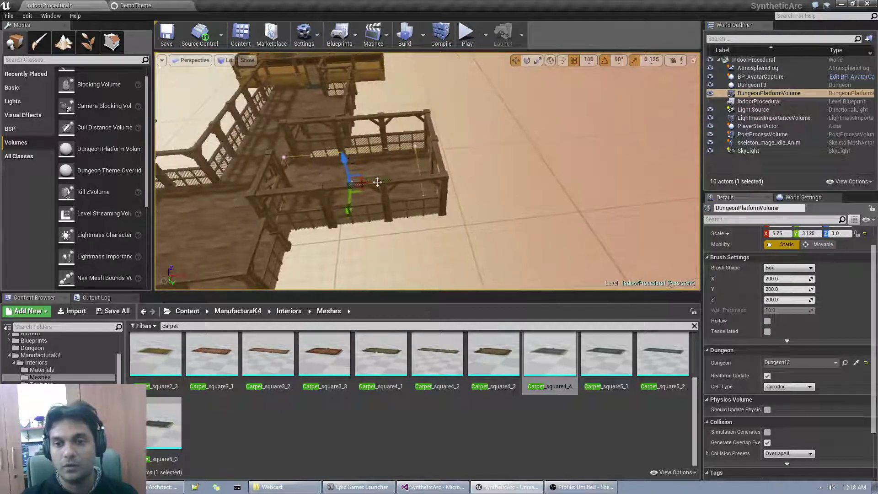
left_click_drag(378, 182, 560, 261, "alt")
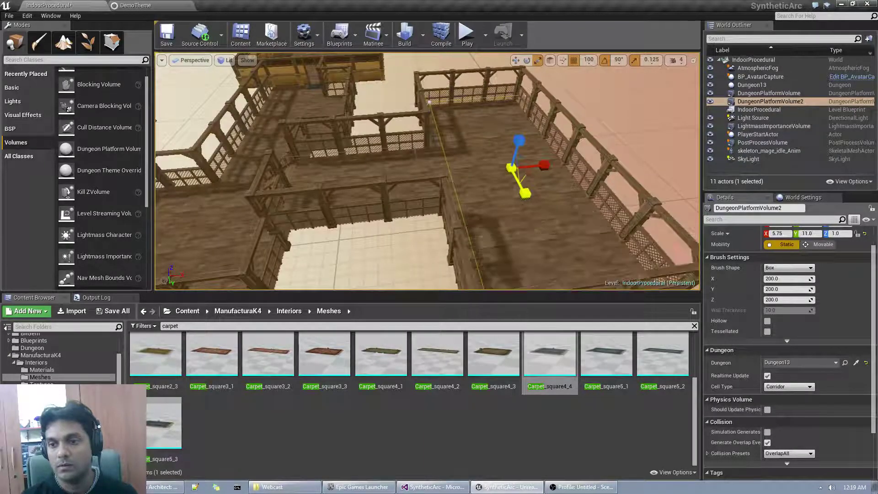
right_click_drag(525, 194, 429, 186)
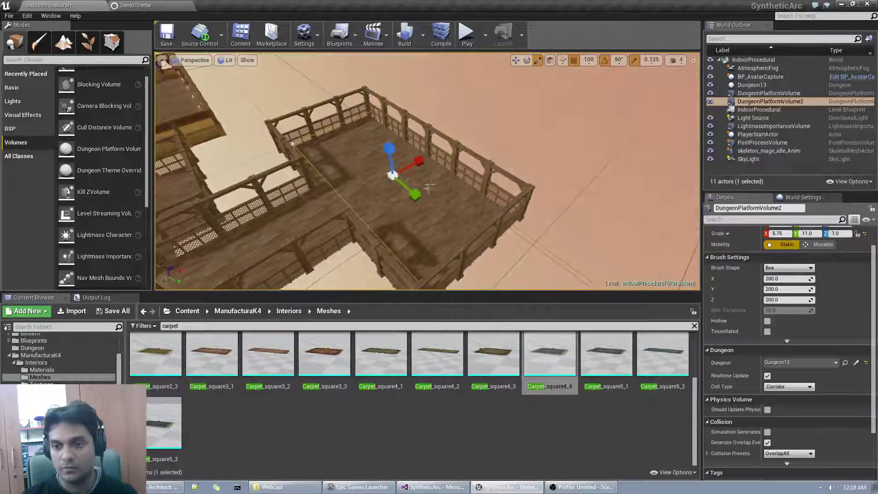
left_click_drag(413, 195, 407, 191)
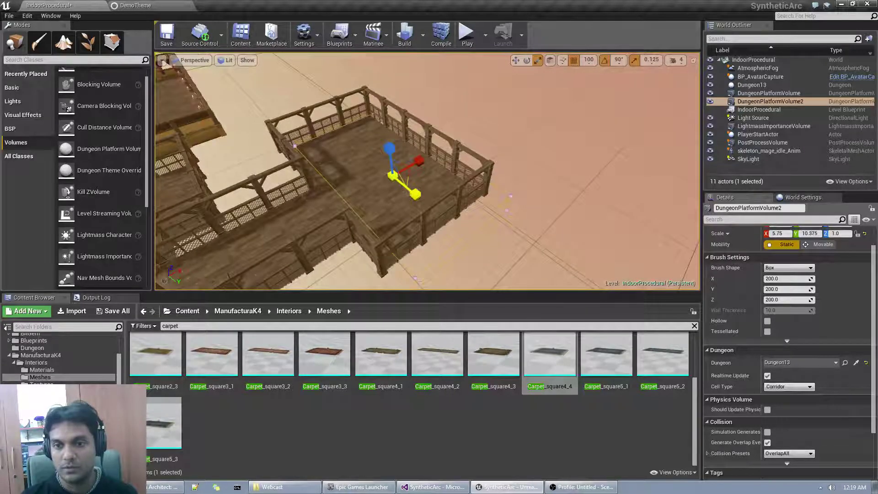
- Duplicate the small connecting platform volume along its X axis to the opposite side of the wide platform
right_click_drag(414, 194, 439, 176)
left_click(407, 177)
left_click(404, 176)
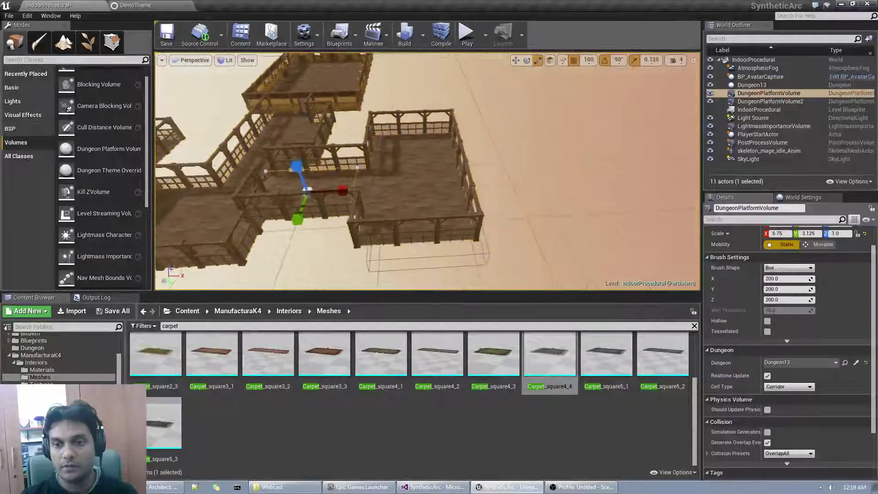
right_click_drag(307, 191, 367, 181)
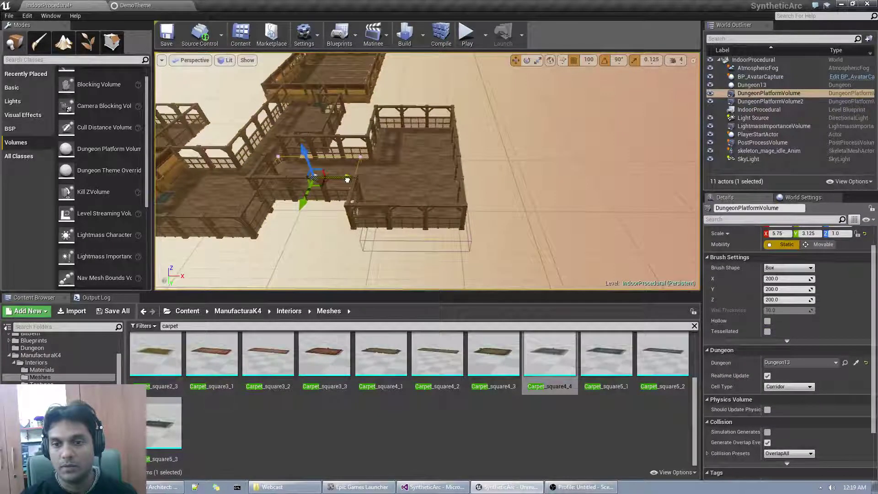
left_click_drag(348, 180, 535, 183, "alt")
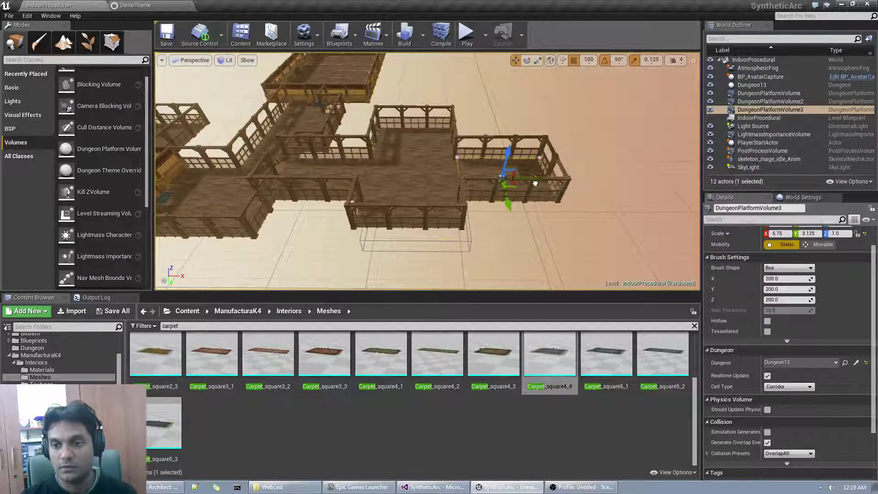
- Narrow the new platform volume to a Y scale of 1.75 and shift it along its Y axis against the wide platform
right_click_drag(535, 183, 668, 187)
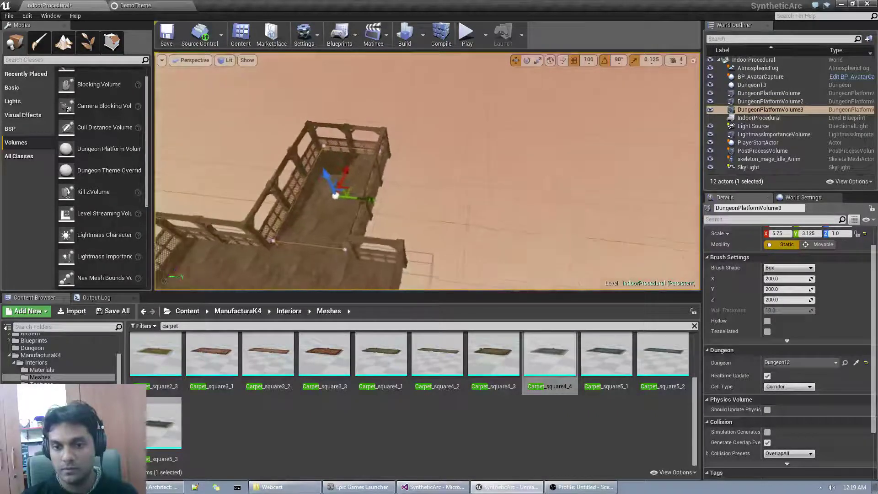
right_click_drag(494, 203, 383, 199)
mouse_move(375, 196)
left_mouse_down()
mouse_move(362, 198)
mouse_move(399, 198)
left_mouse_up()
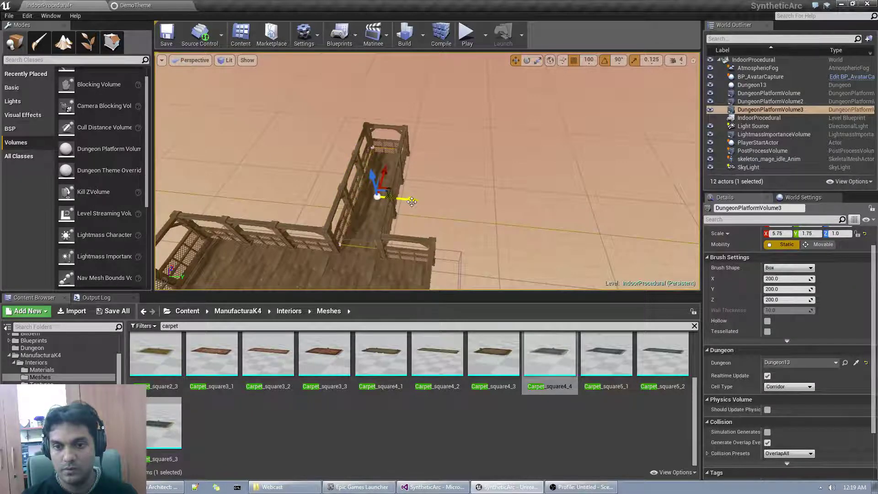
- Stretch the narrow platform volume to an X scale of 23.375 as a long walkway extending away from the wide platform
right_click_drag(412, 202, 274, 201)
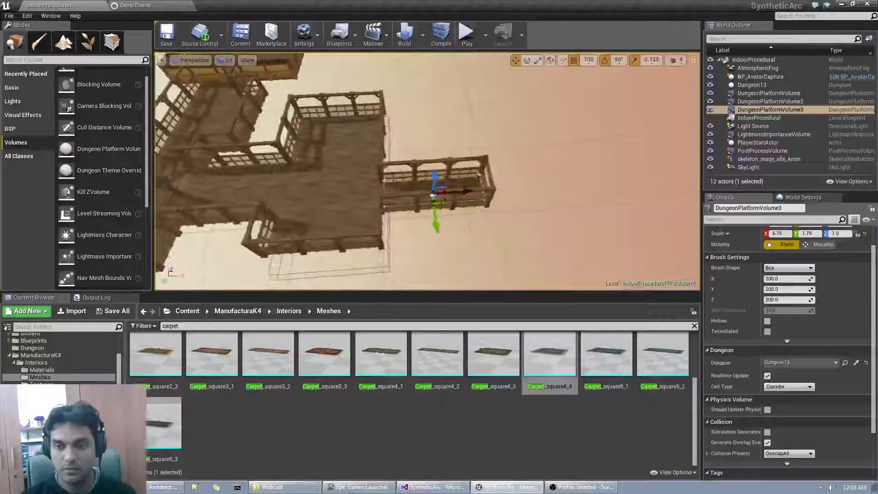
right_click_drag(388, 180, 452, 168)
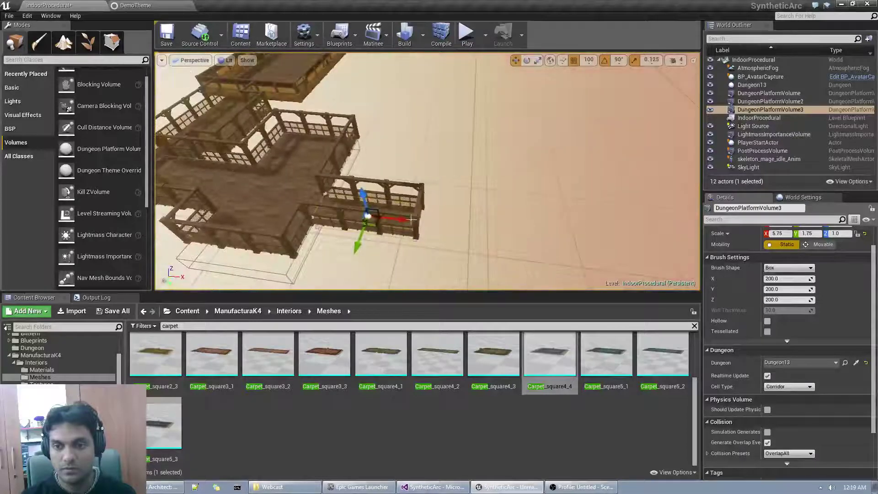
left_click_drag(406, 219, 636, 241)
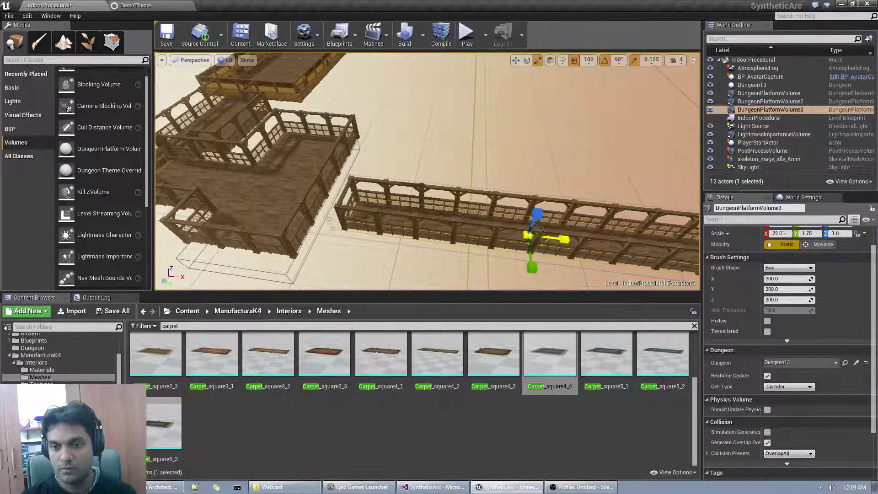
left_click_drag(580, 239, 589, 238)
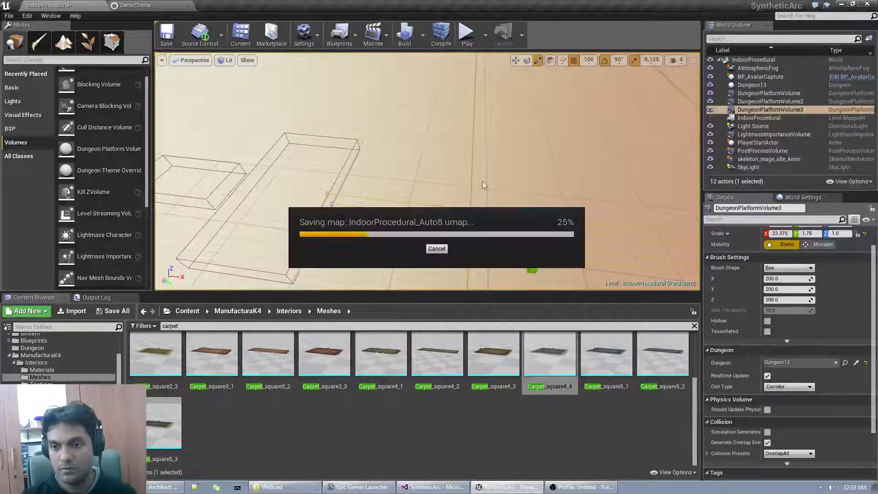
- Duplicate the long walkway volume along its Y axis to form a second, parallel walkway
right_click_drag(470, 176, 563, 197)
key("w")
right_click_drag(491, 206, 521, 202)
right_click_drag(458, 210, 483, 202)
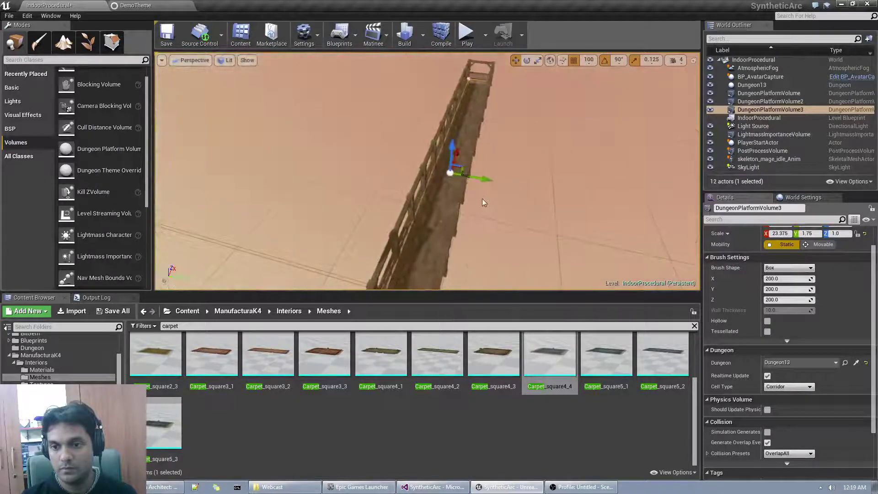
left_click_drag(481, 181, 410, 192, "alt")
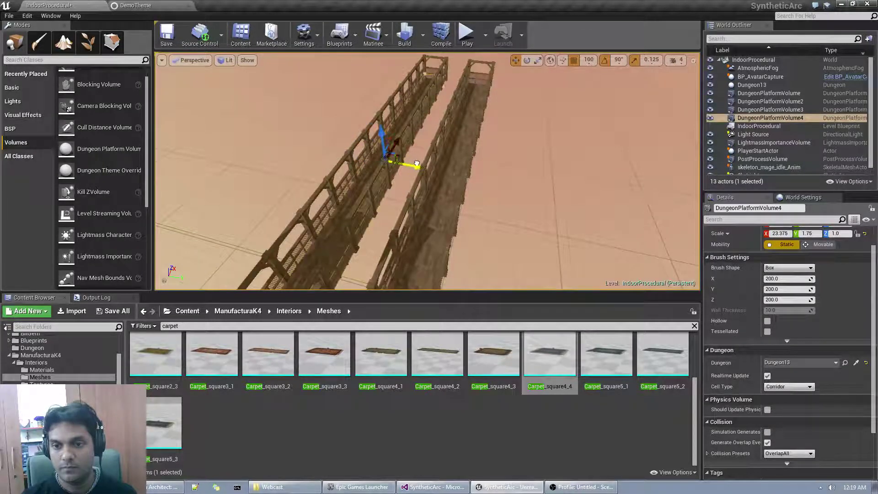
- Duplicate the wide platform volume along its X axis to the far end of the two walkways
right_click_drag(440, 174, 402, 167)
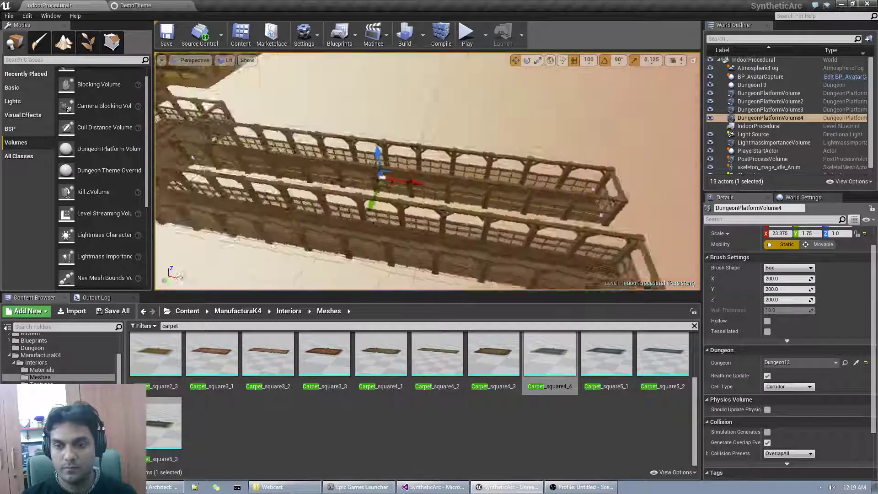
right_click_drag(502, 175, 539, 178)
left_click(280, 211)
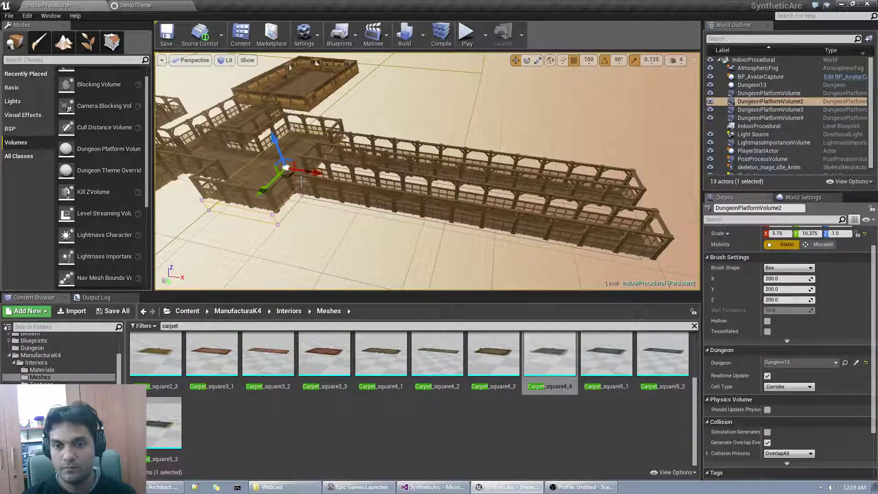
left_click_drag(316, 173, 722, 233, "alt")
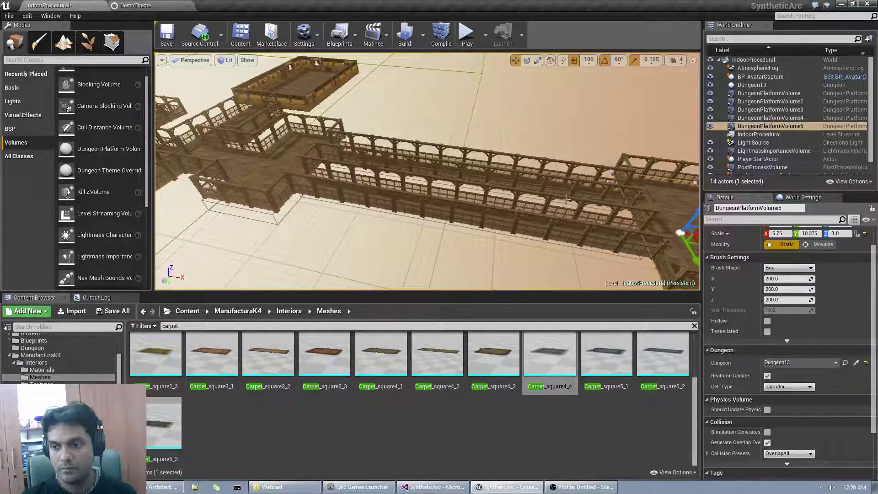
- Raise the first long walkway volume above the level of the platforms and check its junctions at both ends
mouse_move(567, 198)
right_mouse_down()
mouse_move(640, 224)
mouse_move(643, 208)
mouse_move(612, 192)
mouse_move(566, 197)
right_mouse_up()
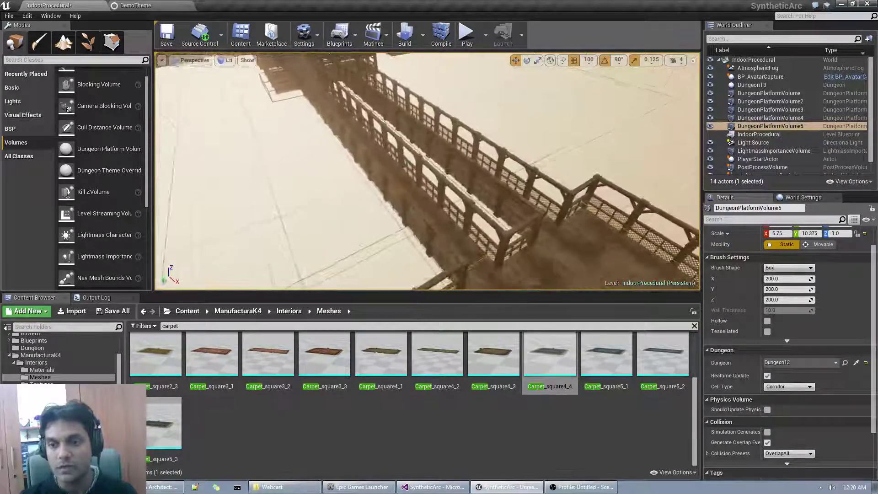
right_click_drag(481, 250, 482, 250)
left_click(419, 236)
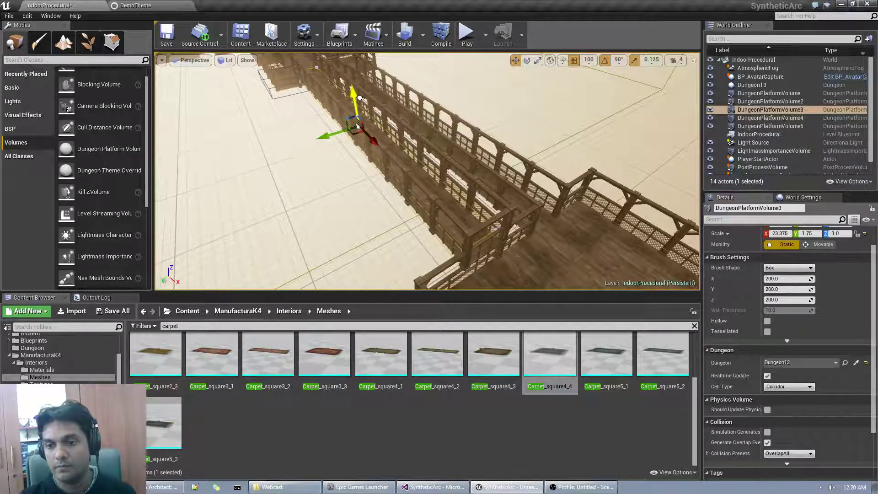
right_click_drag(359, 97, 240, 127)
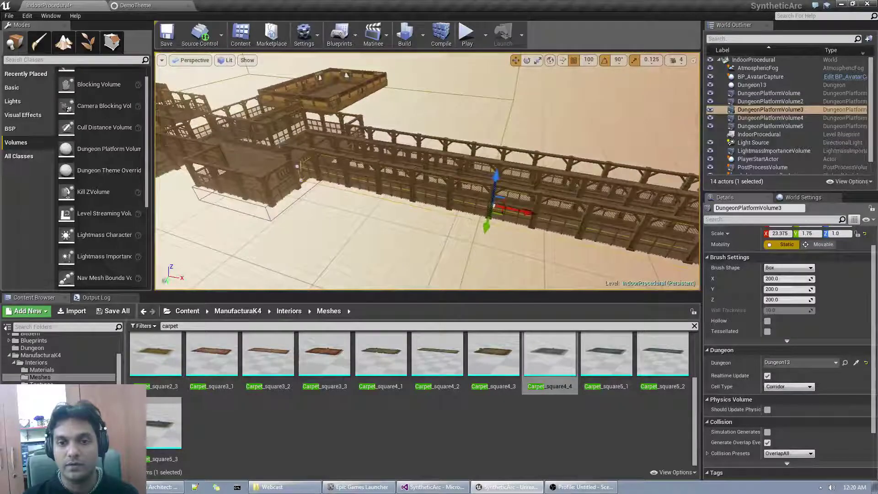
right_click_drag(298, 174, 364, 194)
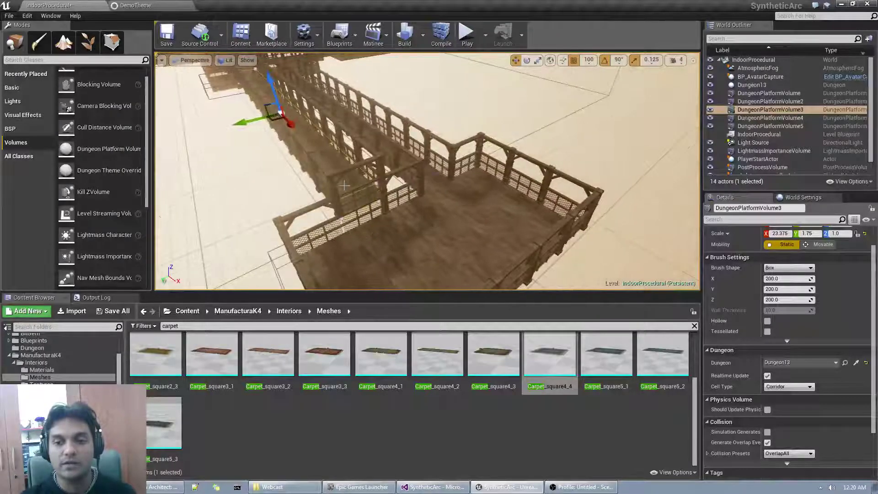
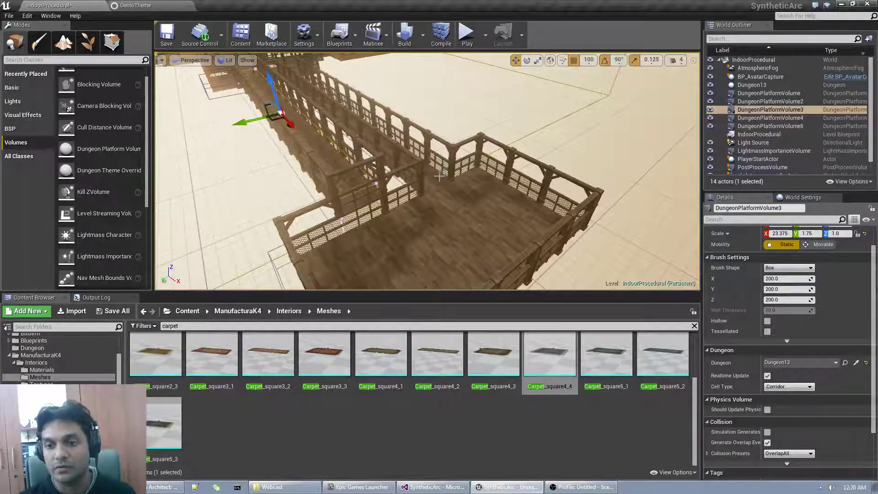
- Set the dungeon's stair connection tolerance to 2 and rebuild the dungeon
left_click(461, 197)
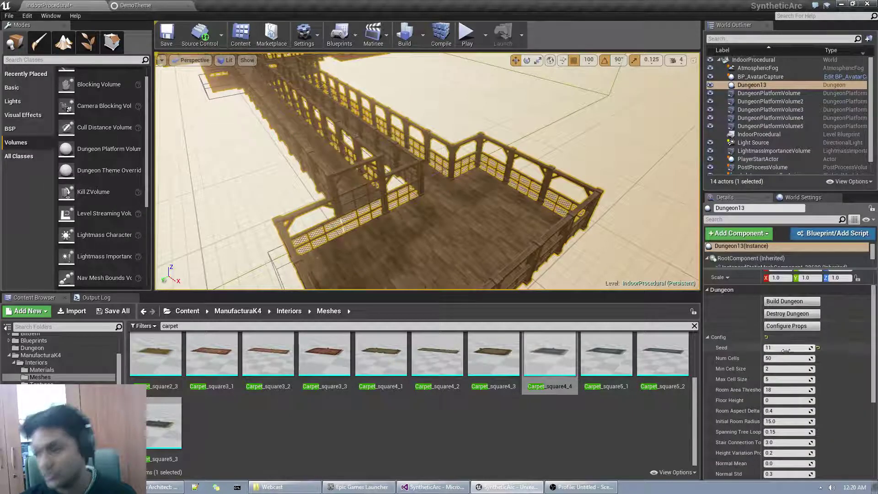
scroll(773, 378, "down", 2)
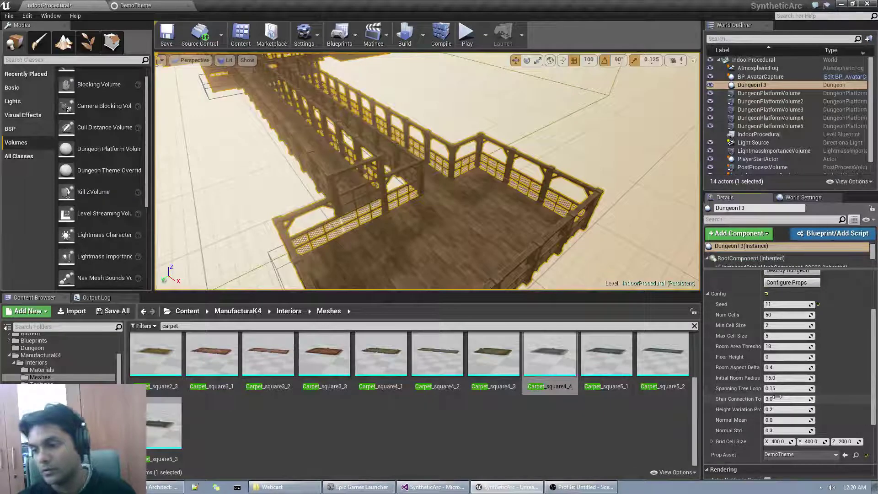
type("2")
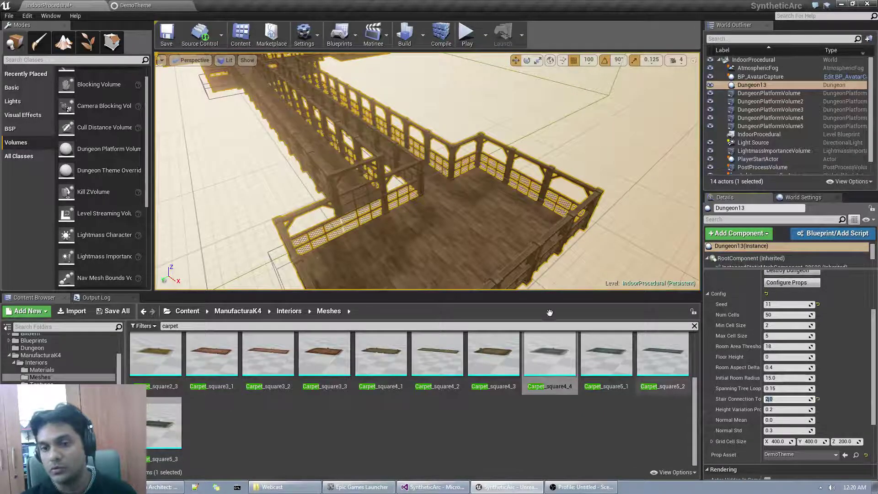
scroll(790, 305, "up", 2)
left_click(789, 304)
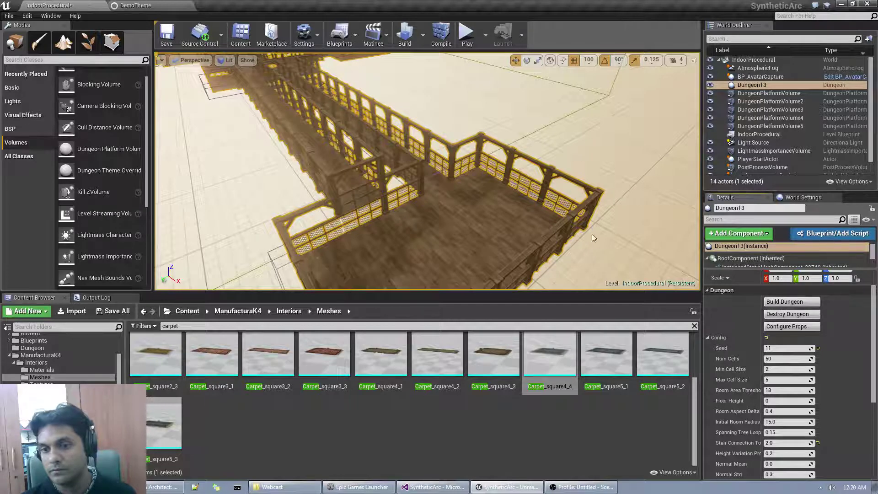
- Lower the dungeon's stair connection tolerance to 1 and inspect where the walkways meet the wide platform
scroll(793, 397, "down", 2)
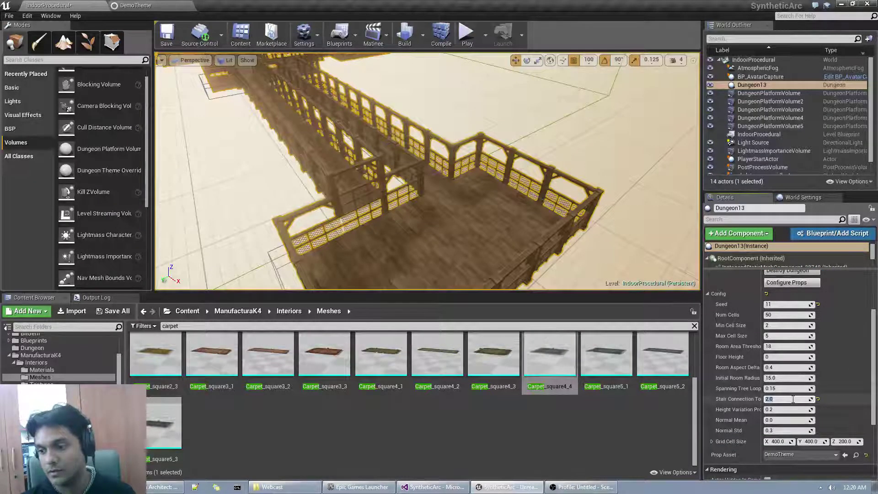
left_click(793, 400)
type("1")
key("Return")
right_click_drag(500, 247, 626, 235)
key("s")
key("w")
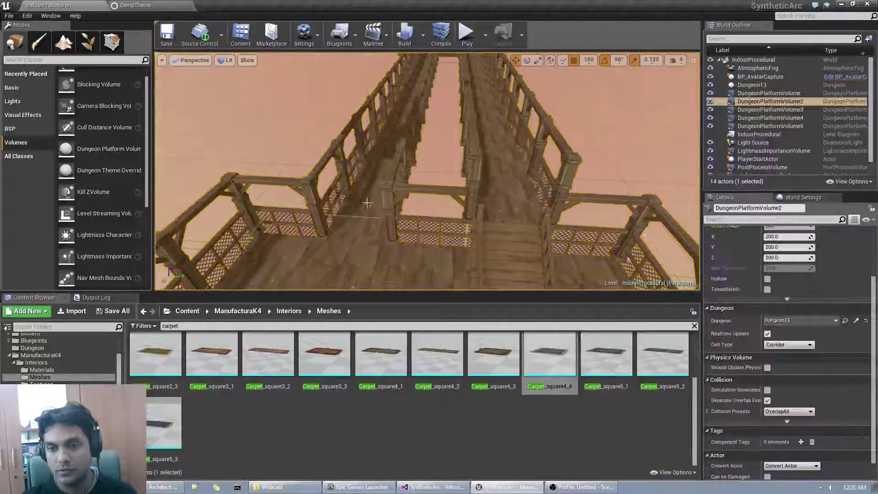
- Raise the second long walkway volume above the wide platform so that it steps up like its neighbour
left_click(361, 192)
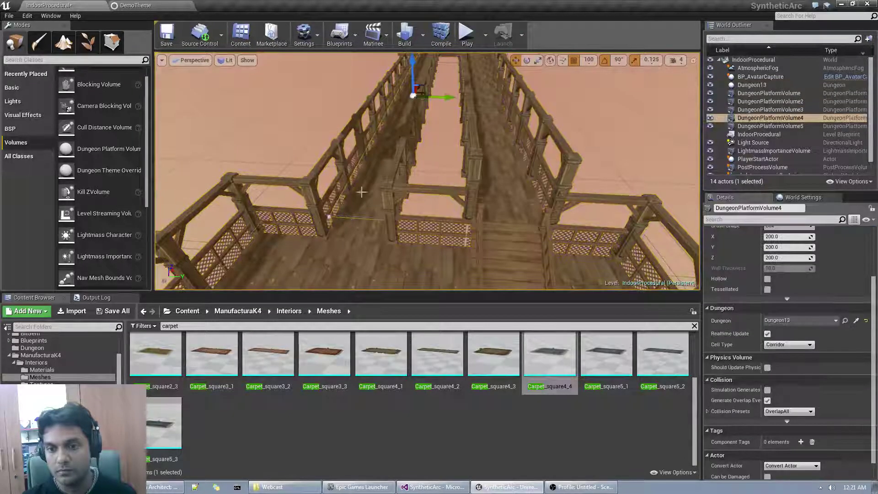
left_click_drag(416, 70, 415, 55)
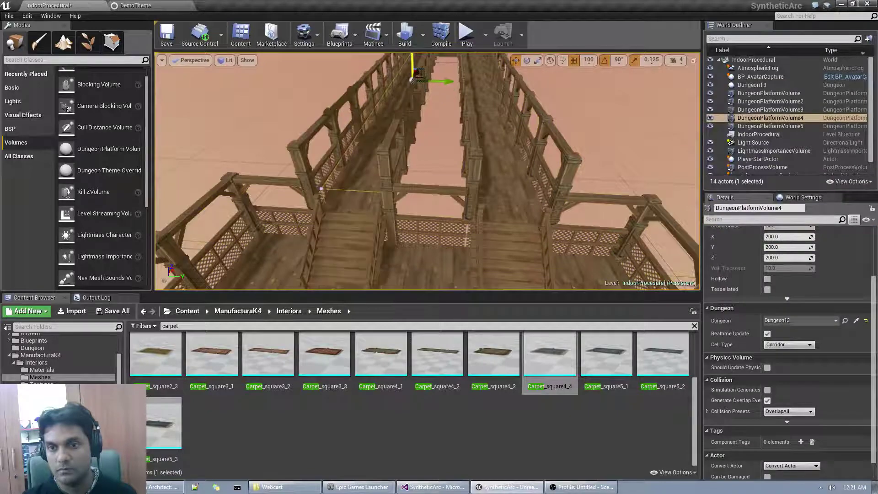
right_click_drag(413, 69, 438, 122)
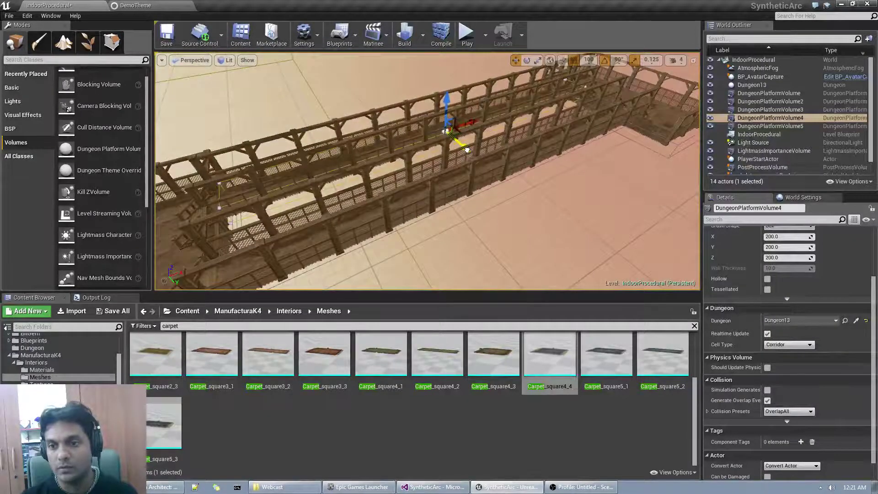
- Duplicate the raised long walkway volume sideways along the Y axis and shorten the copy along X into a small segment
left_click_drag(467, 150, 575, 236, "alt")
right_click_drag(614, 268, 604, 237)
key("space")
key("space")
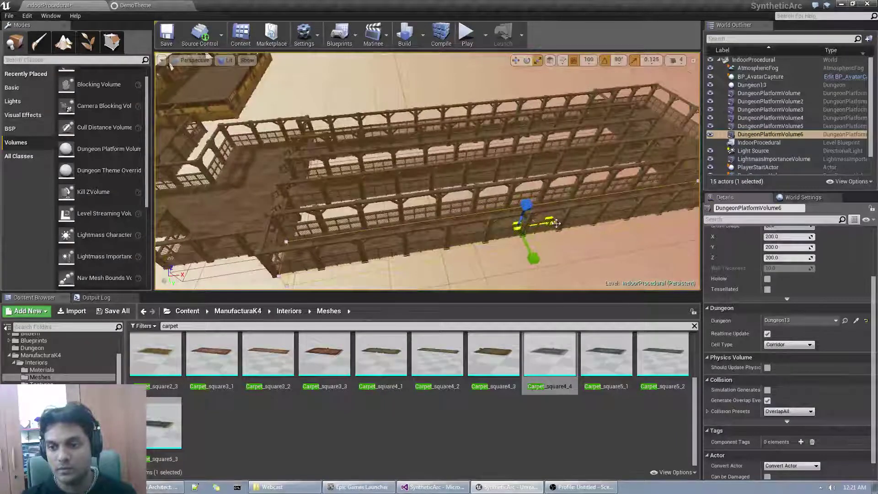
left_click_drag(502, 229, 427, 240)
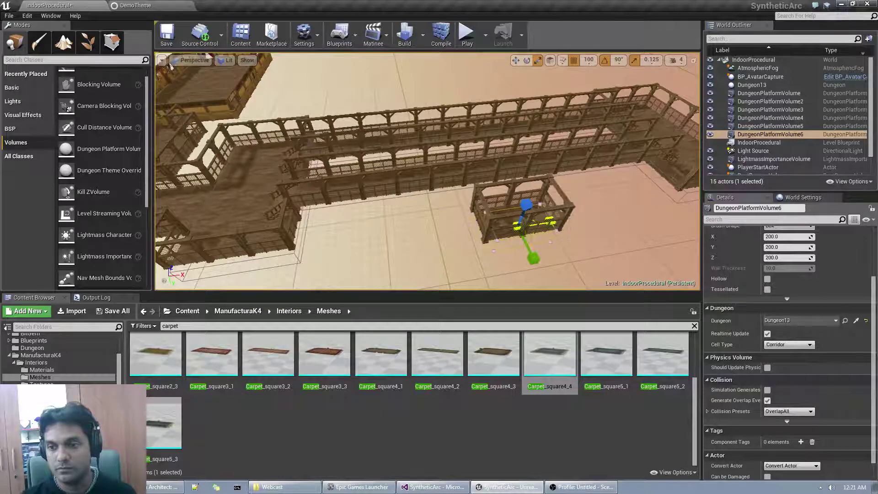
key("space")
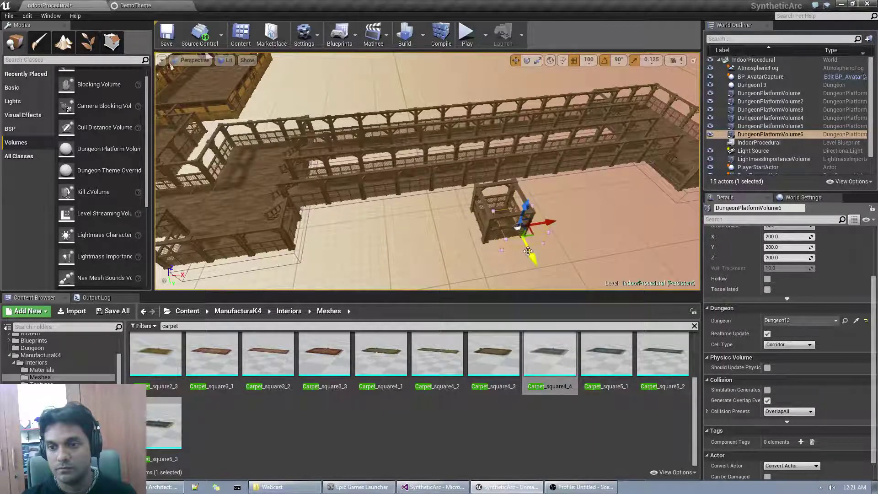
- Place the short segment between the two walkways as a bridge, adjust its size and save the level
left_click_drag(527, 252, 484, 173)
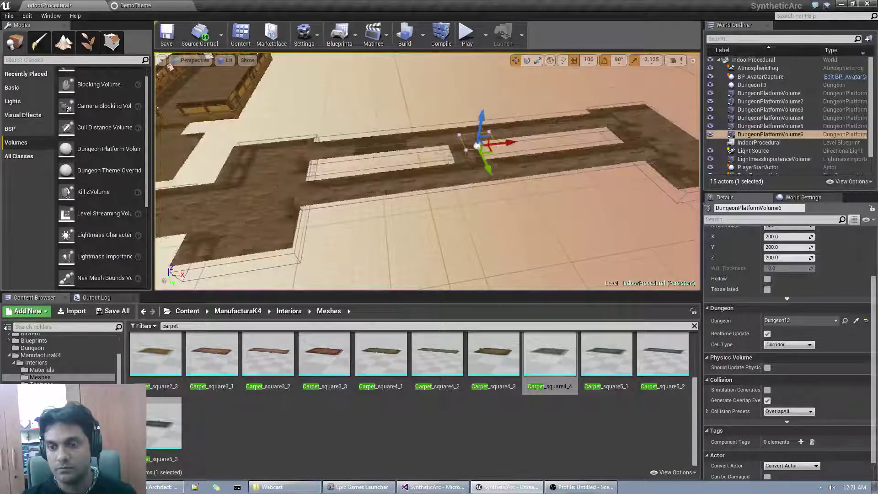
mouse_move(484, 174)
right_mouse_down()
mouse_move(480, 160)
mouse_move(434, 173)
mouse_move(482, 188)
right_mouse_up()
left_click_drag(475, 181, 449, 192)
right_click_drag(433, 196, 391, 193)
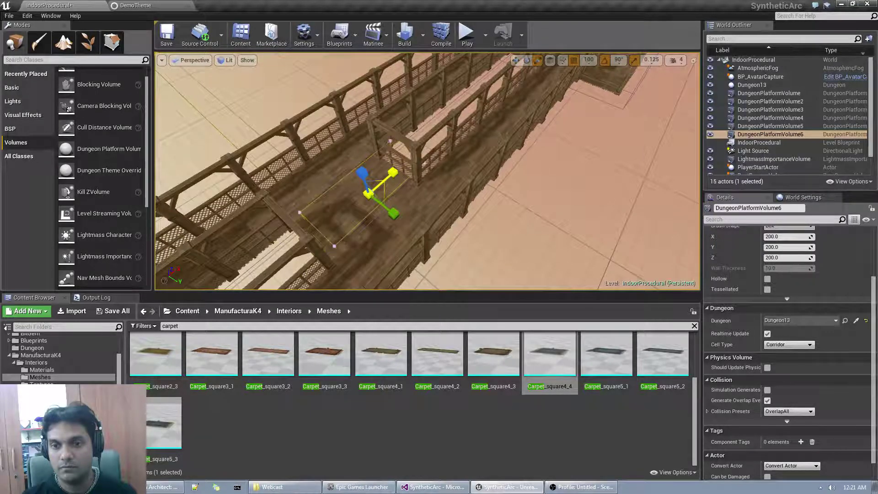
left_click_drag(379, 187, 406, 133)
right_click_drag(406, 133, 479, 214)
key("ctrl+s")
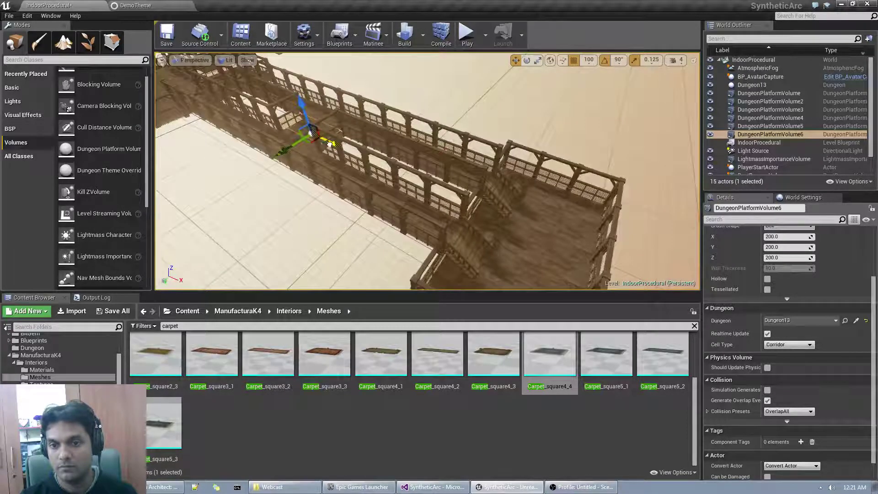
- Duplicate the bridge volume along the X axis past the far wide platform and raise the copy above it
left_click_drag(331, 145, 696, 258, "alt")
right_click_drag(697, 258, 743, 286)
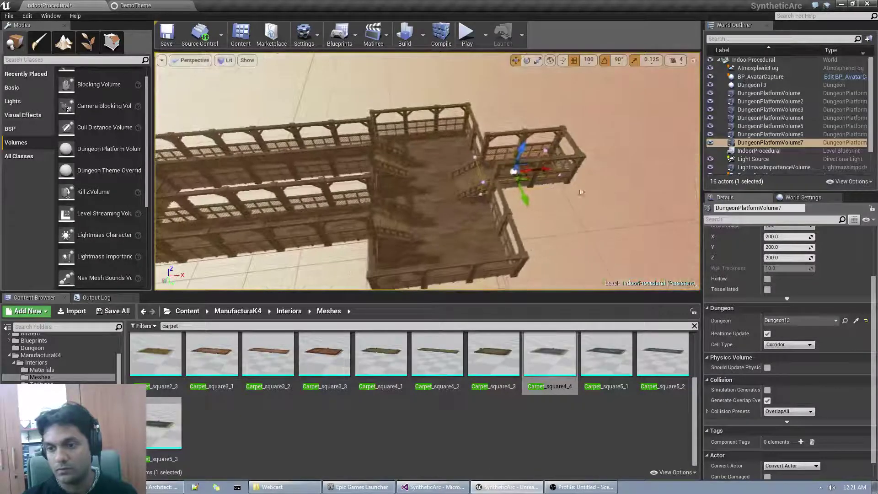
left_click_drag(521, 146, 525, 136)
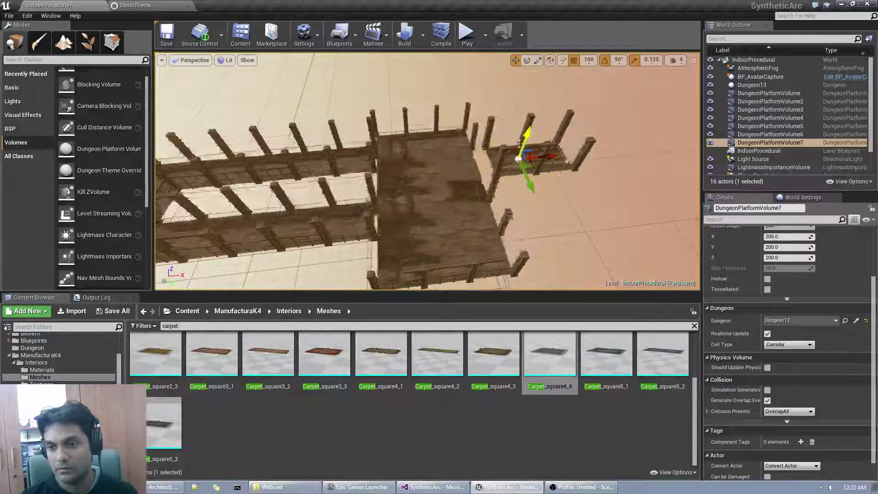
right_click_drag(523, 145, 499, 150)
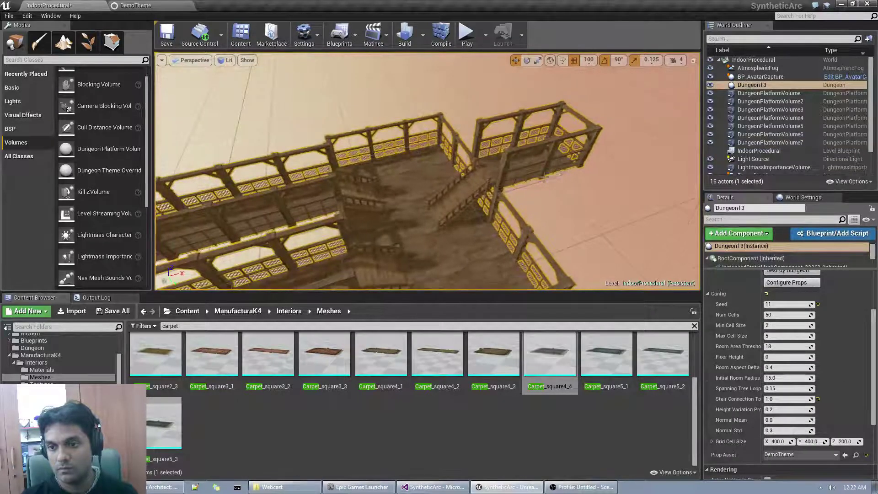
- Rescale the raised copy beyond the far platform along its X axis and save the level
left_click(557, 182)
key("r")
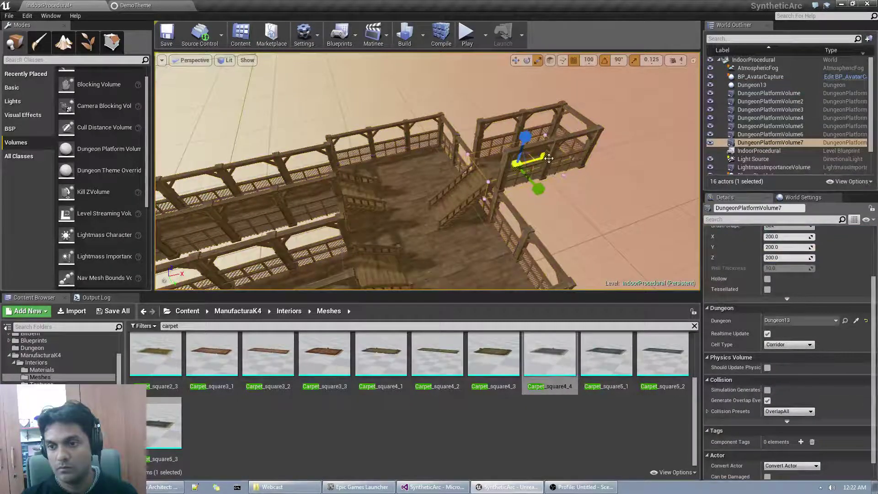
mouse_move(526, 167)
left_mouse_down()
mouse_move(515, 169)
mouse_move(536, 160)
left_mouse_up()
right_click_drag(536, 159, 545, 182)
key("ctrl+s")
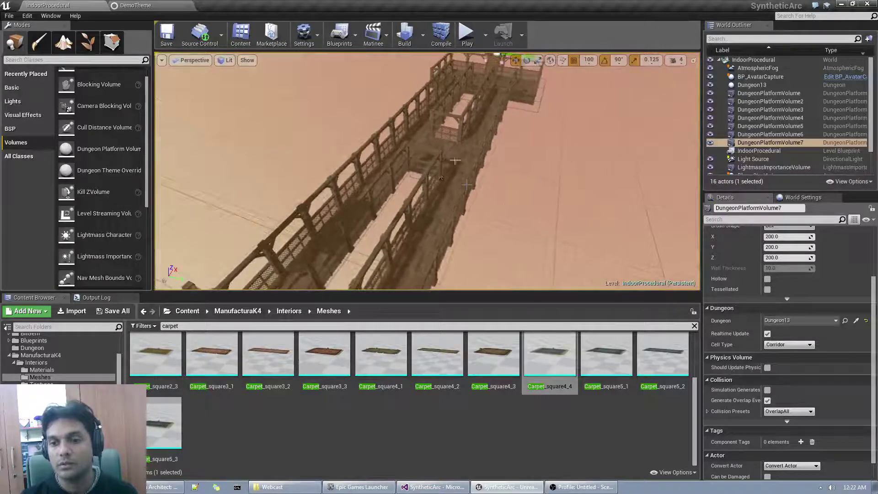
- Move the second long walkway volume along the Y axis to widen the gap between the two walkways
left_click(465, 185)
left_click(468, 208)
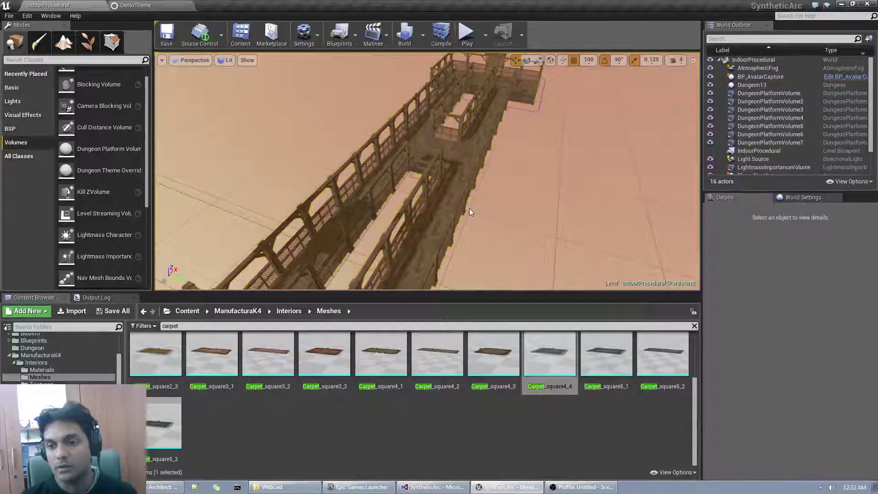
left_click(463, 203)
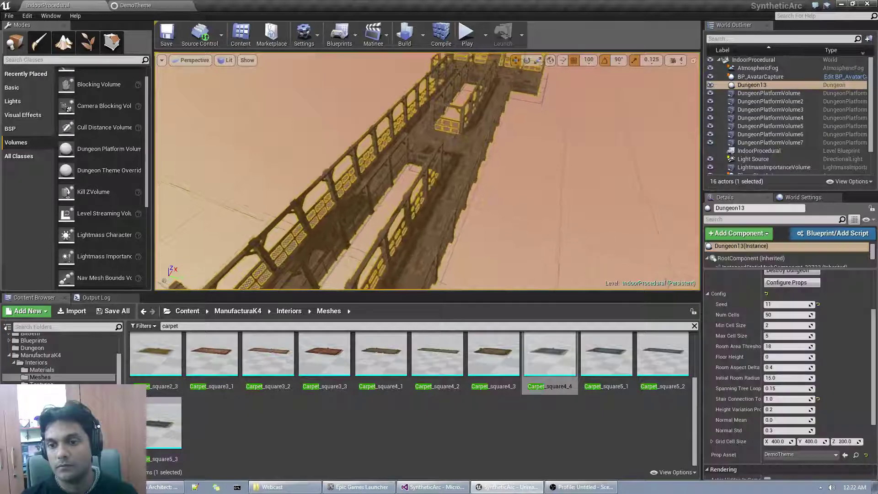
right_click_drag(463, 204, 429, 182)
left_click(452, 194)
left_click(452, 196)
left_click_drag(419, 191, 449, 195)
right_click_drag(426, 193, 433, 157)
left_click(427, 196)
left_click(425, 200)
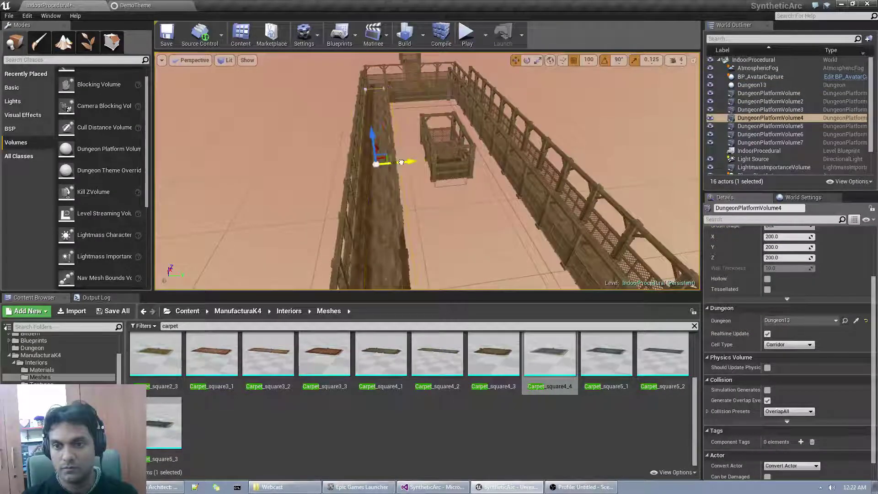
- Stretch the bridge volume along the Y axis to span the widened gap between the walkways
left_click(433, 157)
left_click(444, 185)
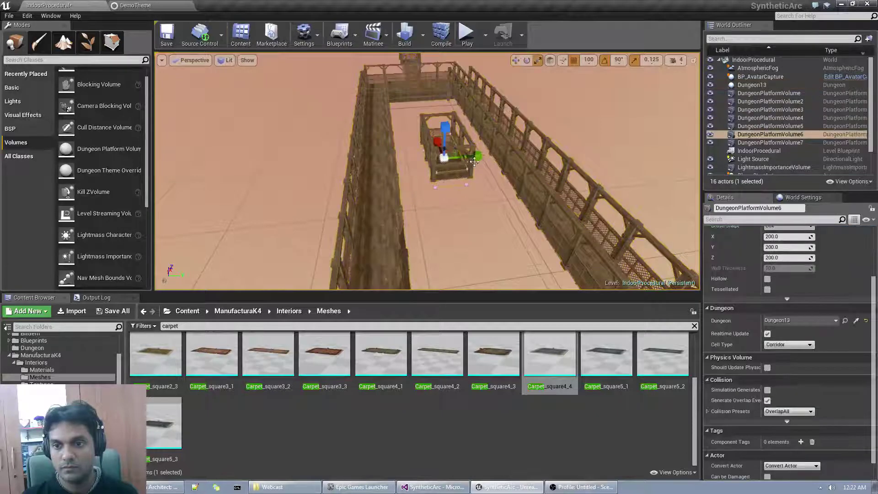
left_click_drag(465, 156, 476, 156)
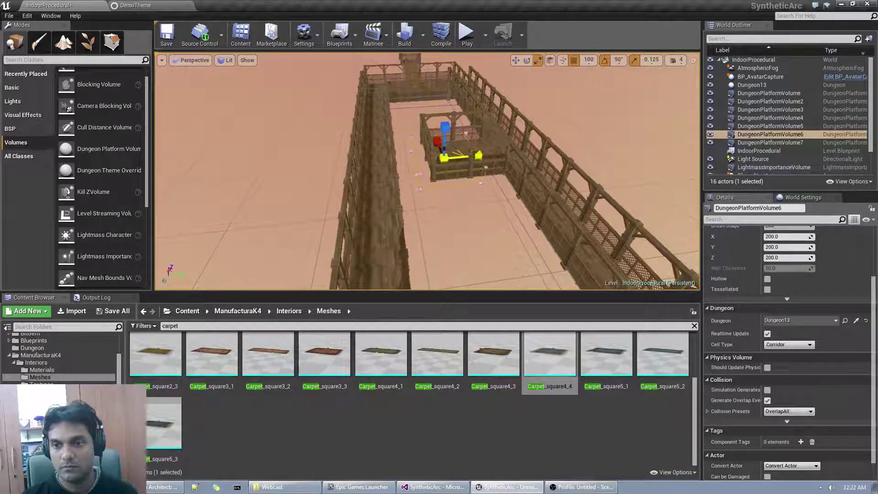
right_click_drag(475, 156, 374, 156)
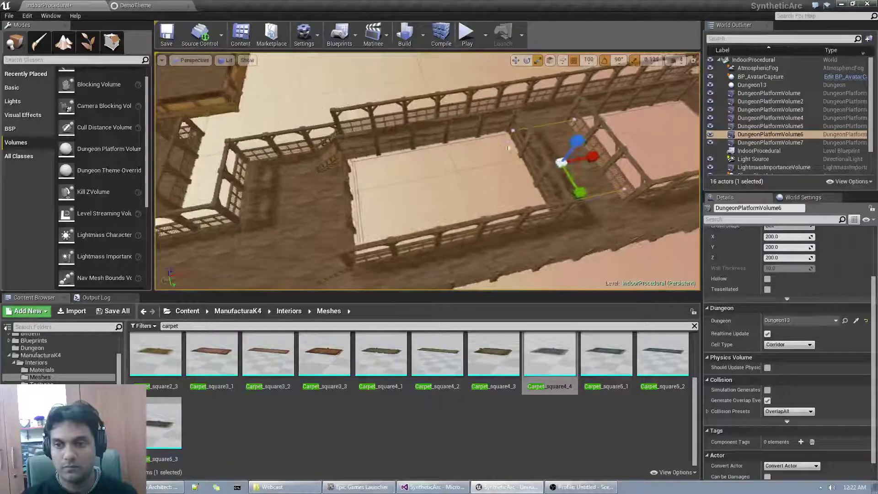
- Duplicate the bridge volume along the X axis to the near wide platform, between the two walkways
key("w")
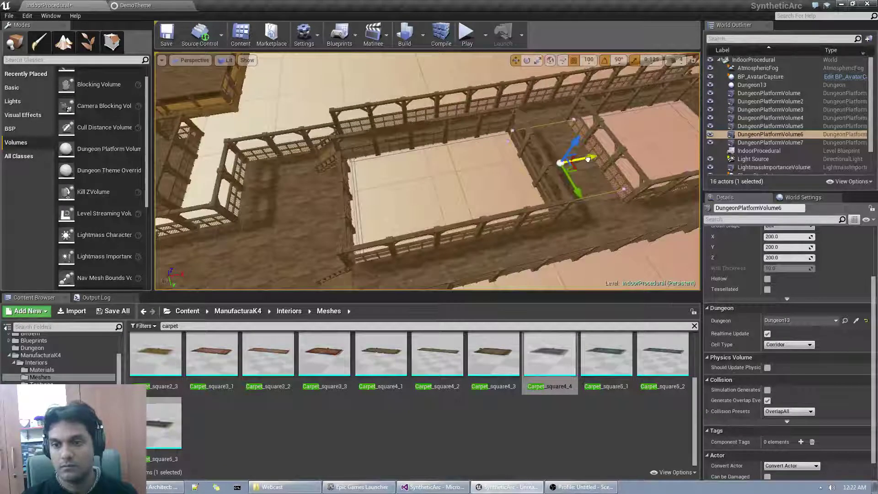
left_click_drag(588, 159, 418, 199, "alt")
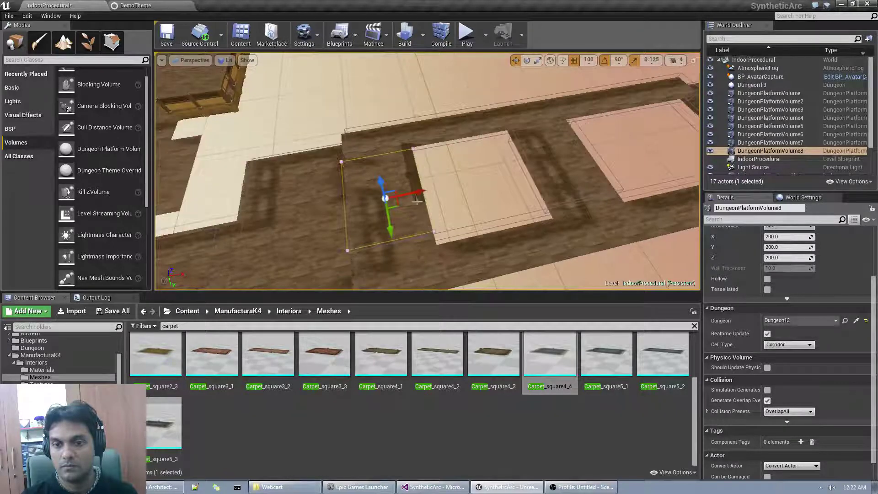
right_click_drag(431, 223, 491, 206)
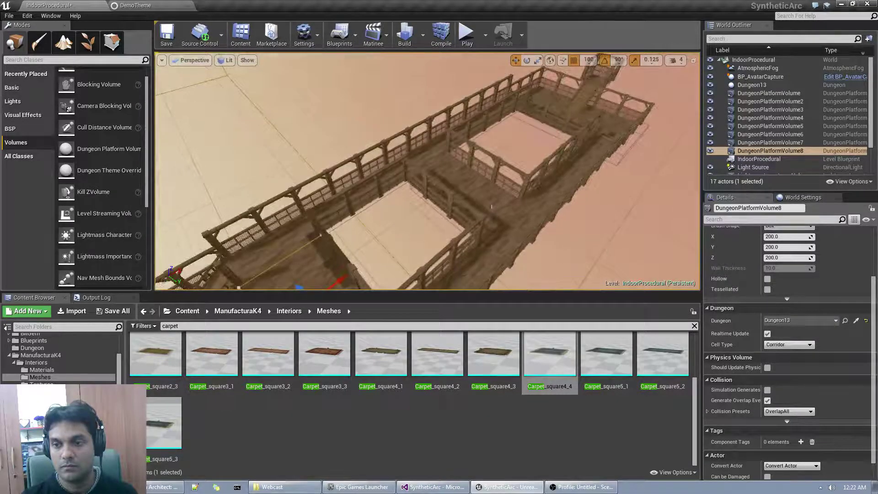
- Set the dungeon's stair connection tolerance to 2, rebuild the dungeon and inspect the stairs around the walkways
left_click(552, 209)
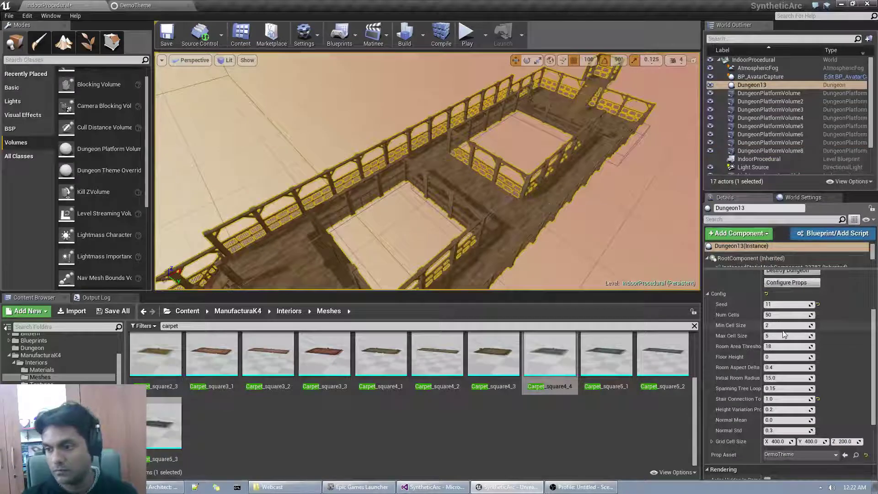
left_click(778, 399)
type("2")
right_click_drag(567, 214, 485, 233)
scroll(809, 293, "up", 2)
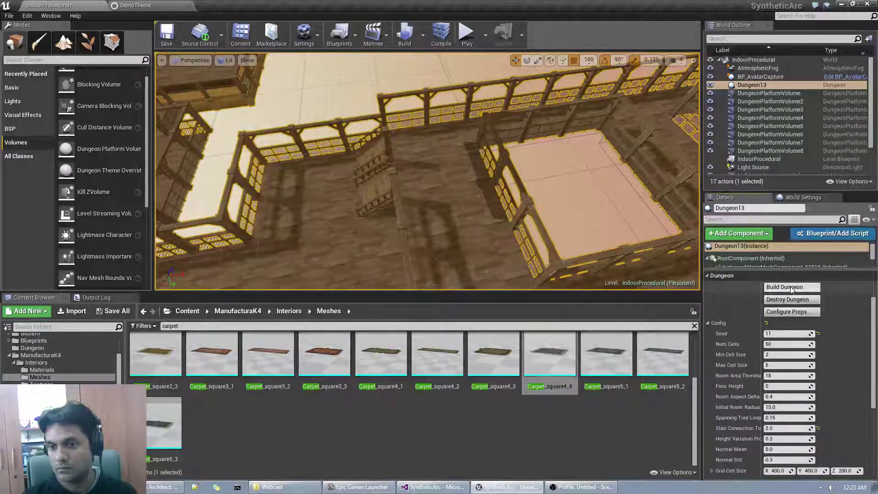
right_click_drag(571, 206, 444, 199)
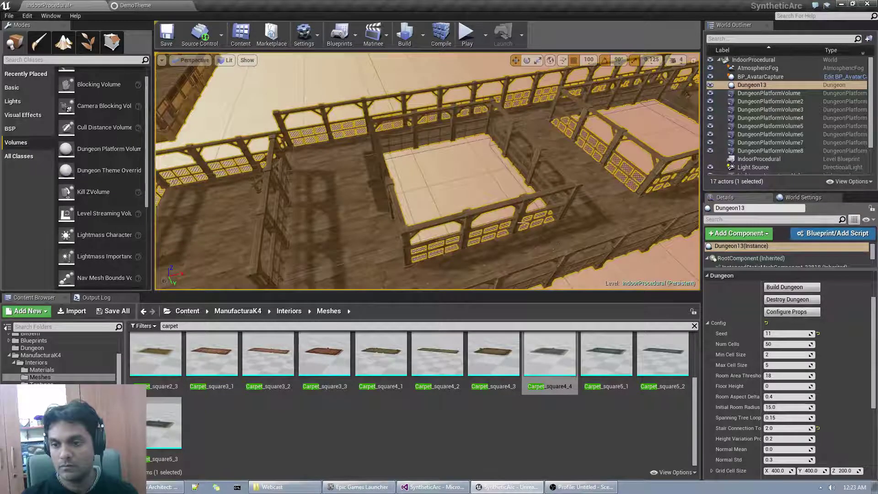
right_click_drag(521, 223, 467, 214)
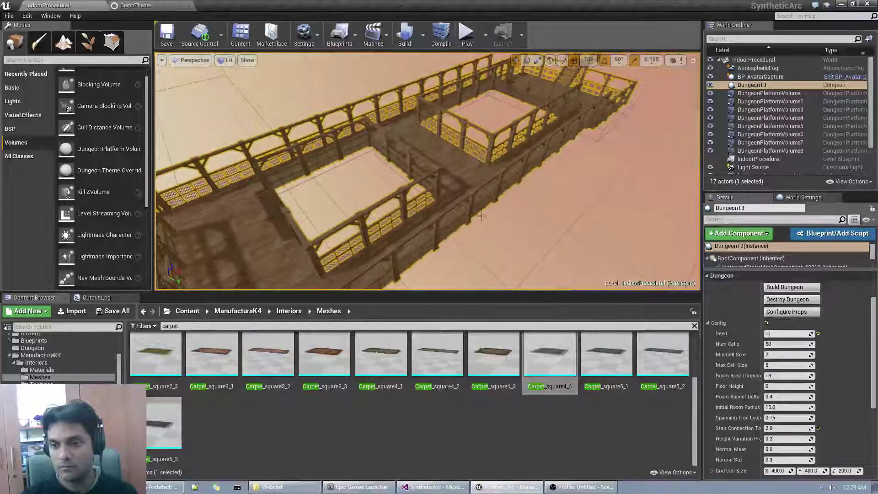
- Duplicate the outer long walkway volume outward along the Y axis and shorten the copy along X
left_click(525, 180)
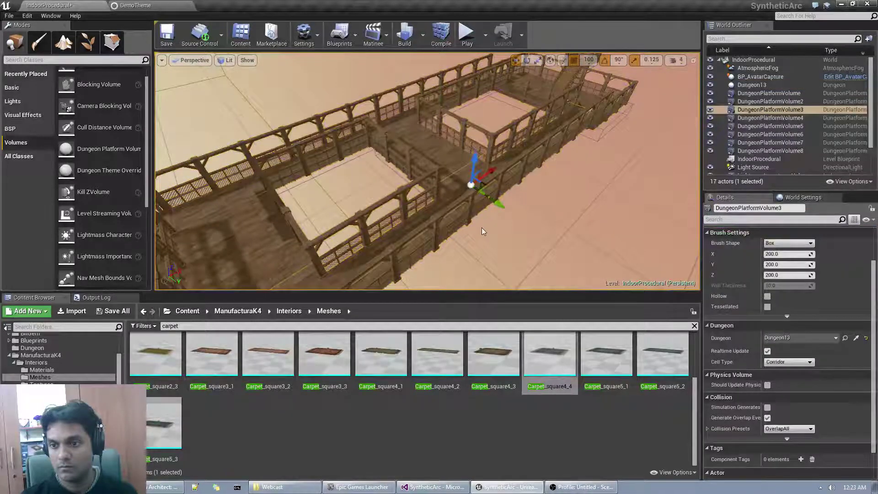
left_click_drag(497, 202, 596, 265, "alt")
right_click_drag(624, 217, 560, 216)
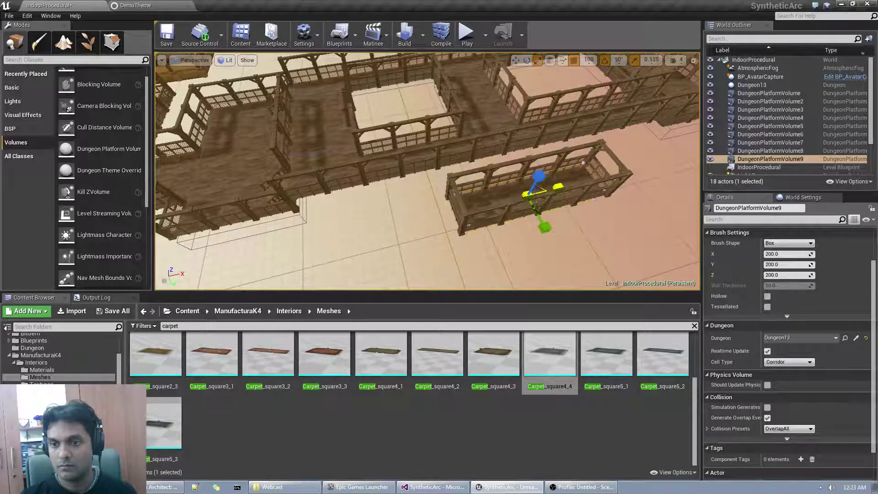
left_click(544, 203)
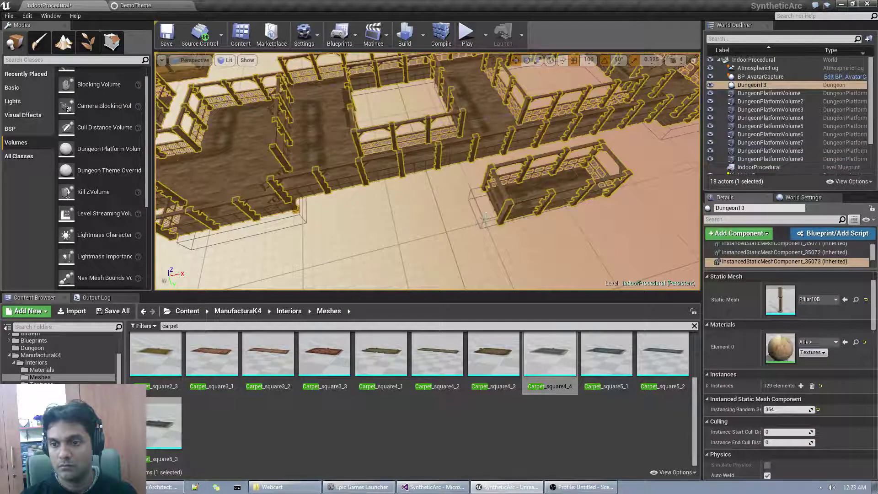
left_click(485, 218)
- Move the shortened copy inward along the Y axis into the walkway structure and inspect the whole layout
left_click_drag(541, 201, 401, 105)
right_click_drag(406, 105, 423, 98)
key("w")
key("s")
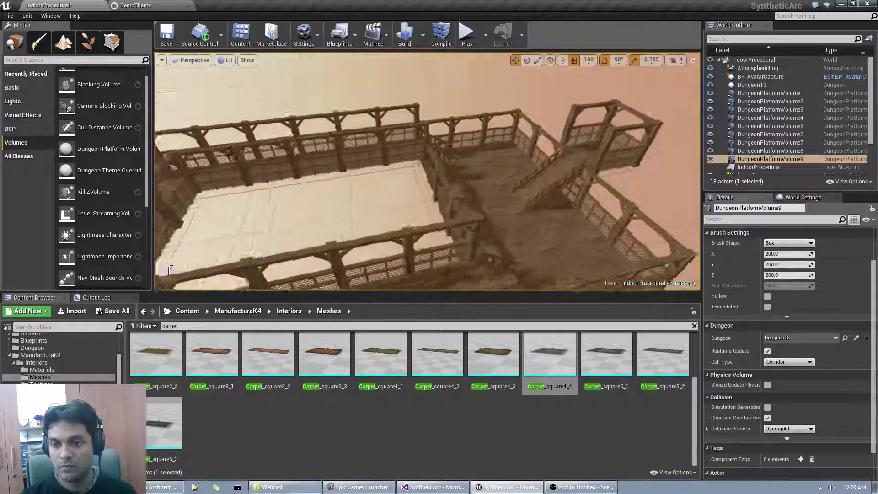
right_click_drag(408, 157, 398, 117)
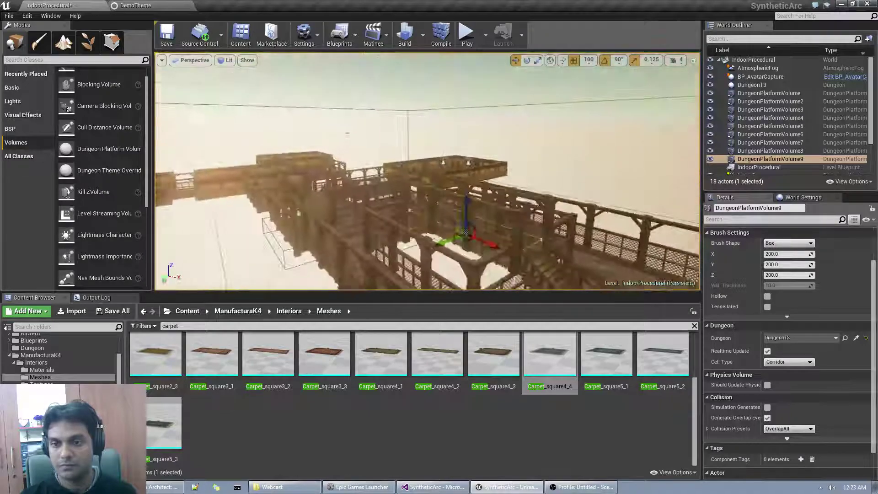
right_click_drag(427, 171, 494, 180)
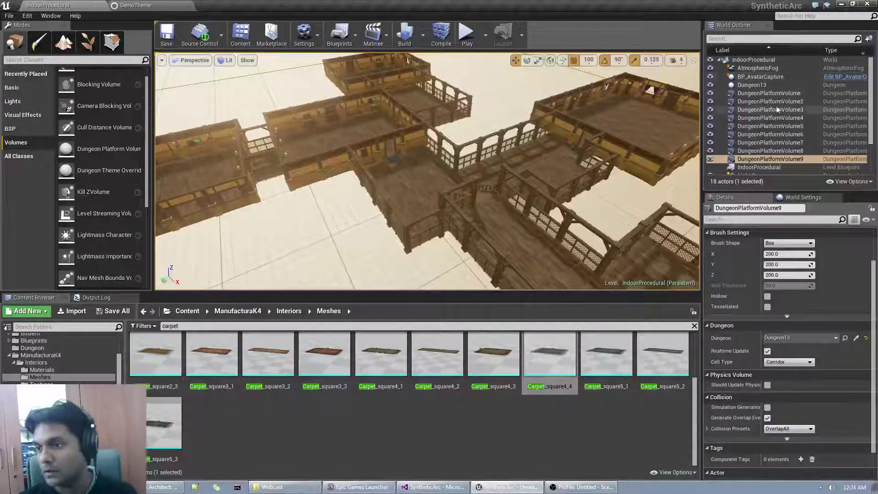
- Move PlayerStartActor onto the walkway platform at X 7500, Y 3000, Z 400 and save the level
scroll(777, 115, "down", 3)
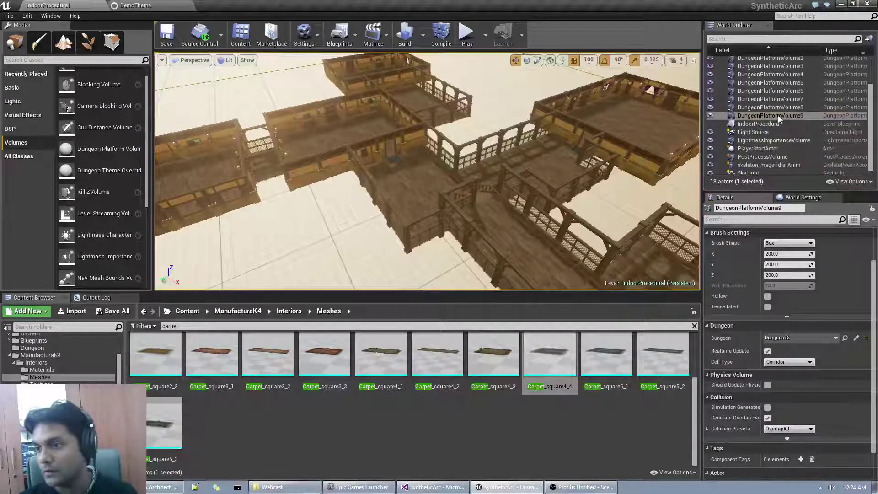
double_click(770, 145)
right_click_drag(439, 154, 536, 151)
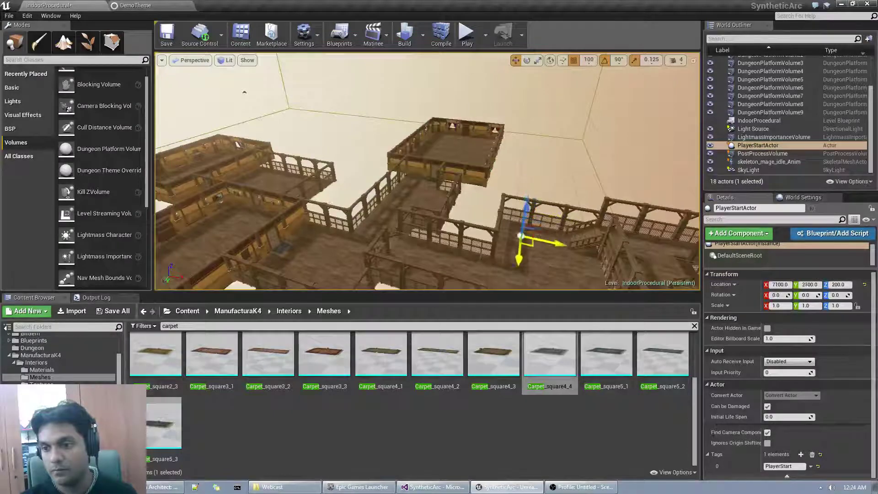
mouse_move(427, 171)
right_mouse_down()
mouse_move(485, 201)
mouse_move(517, 201)
mouse_move(436, 164)
right_mouse_up()
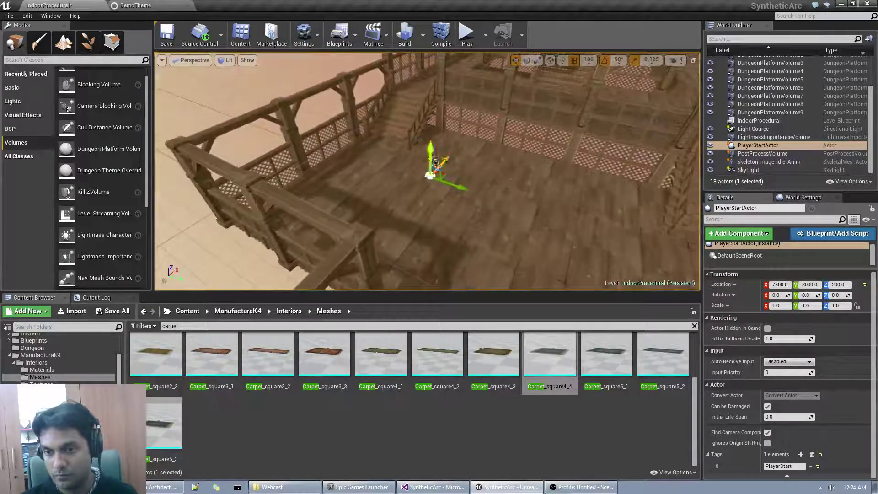
key("ctrl+s")
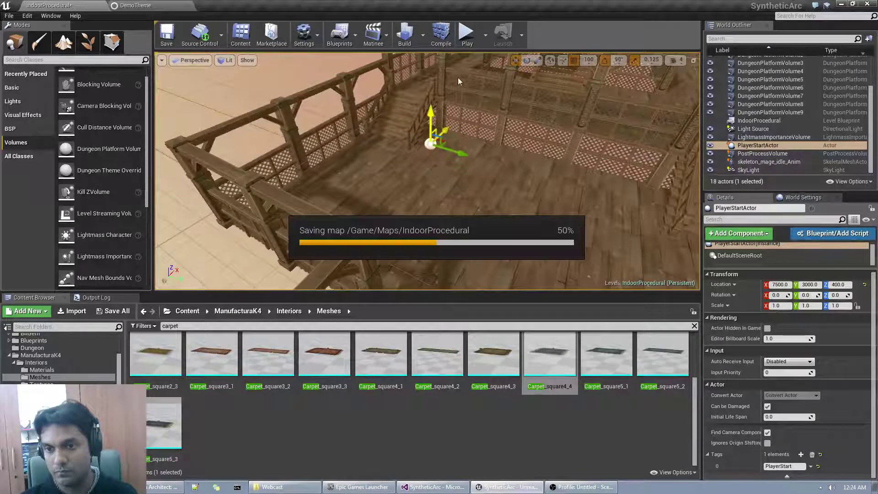
- Play the level, enlarge the game view and walk the character along the walkways towards the rooms
left_click(466, 33)
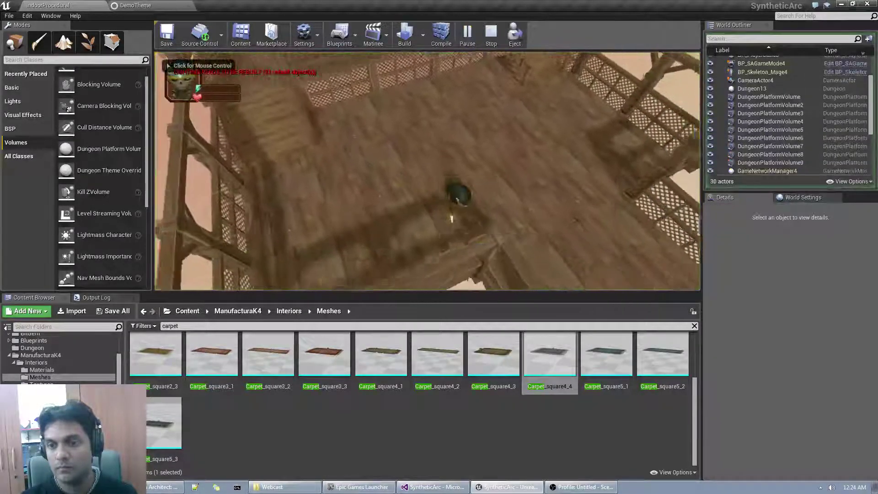
key("w")
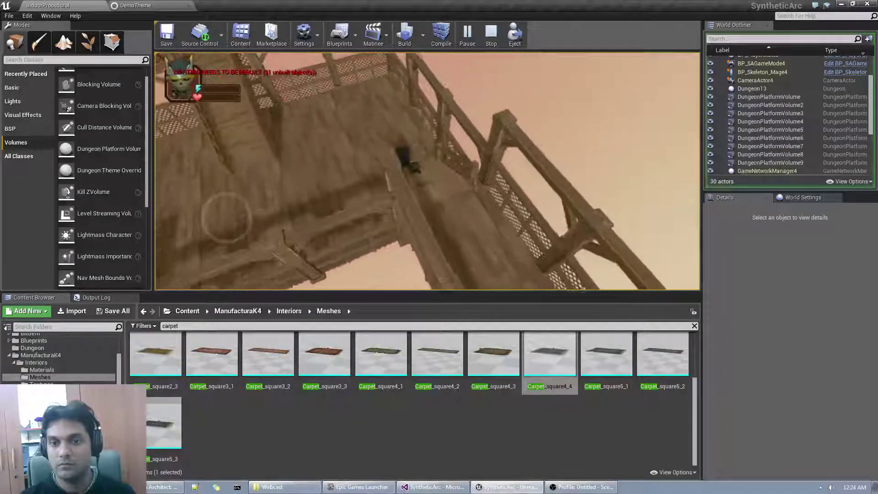
key("w")
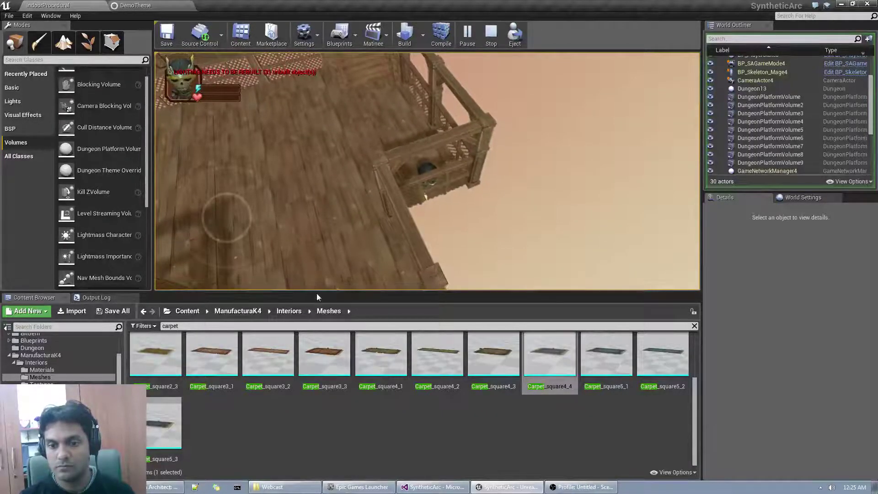
left_click_drag(318, 297, 315, 429)
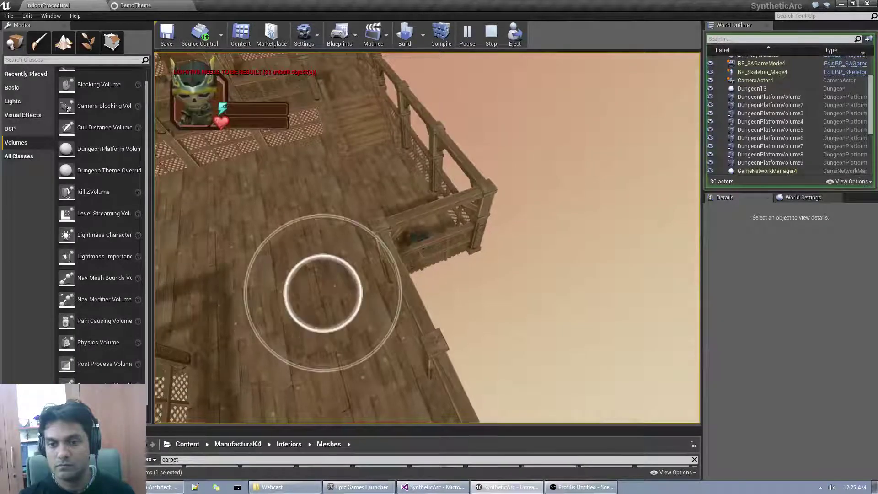
left_click(247, 343)
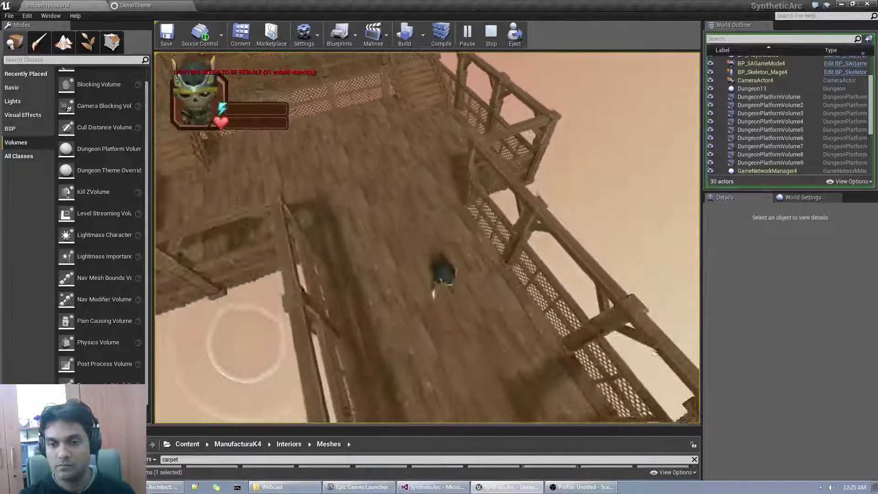
left_click_drag(246, 343, 267, 312)
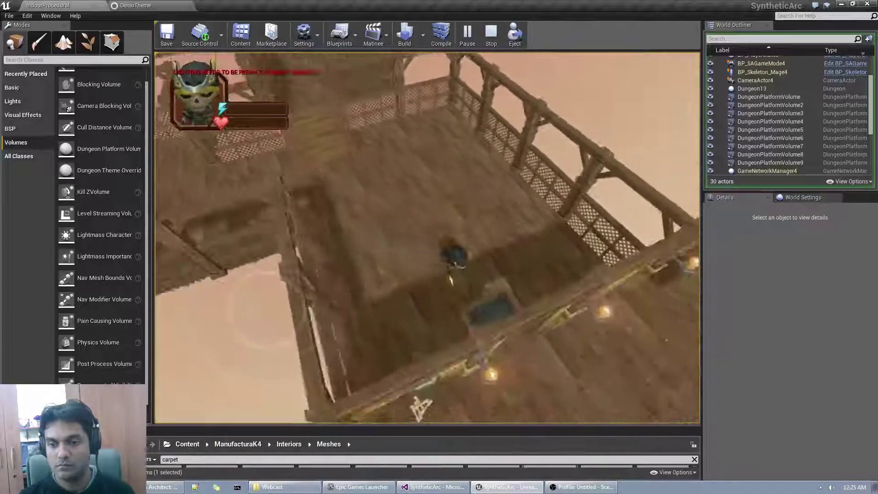
- Walk the character through the walled rooms to examine their decoration and end the play session
key("s")
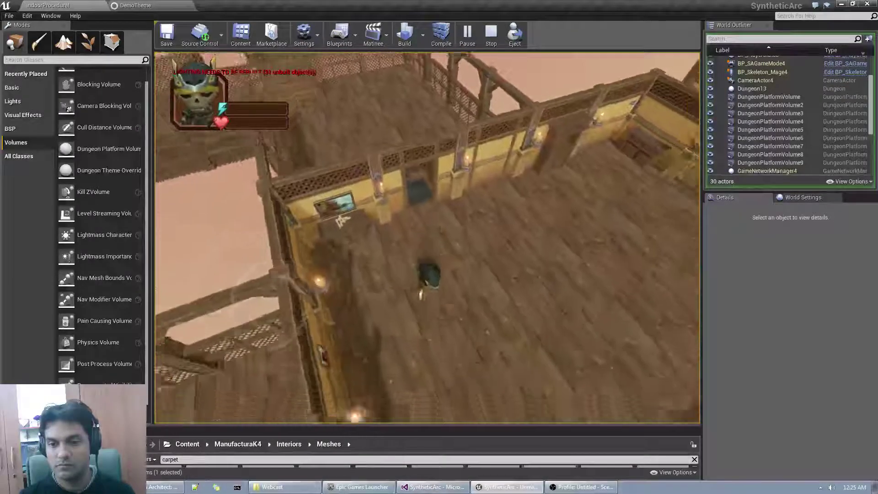
key("s")
key("d")
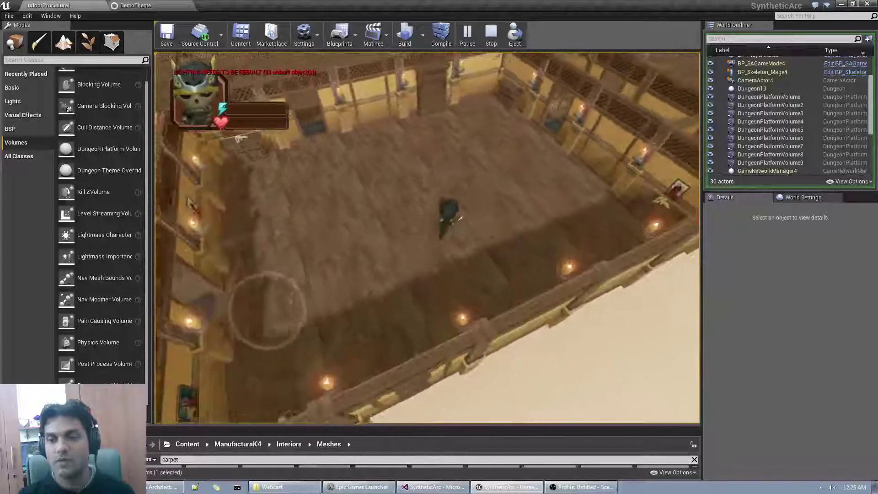
key("w")
key("d")
key("s")
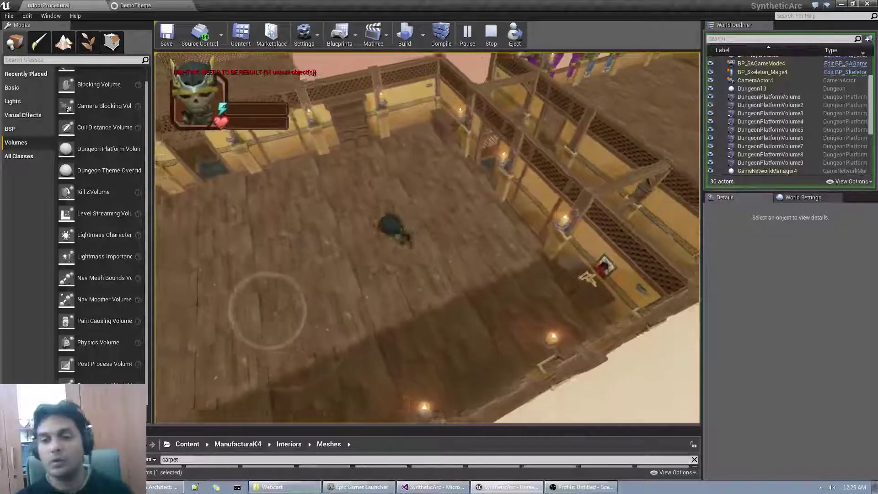
key("w")
key("a")
key("s")
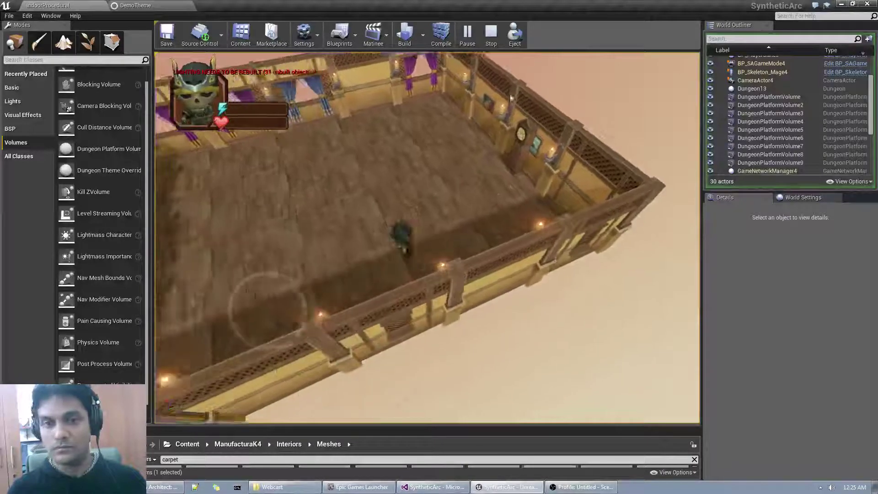
key("Escape")
- Enlarge the Content Browser, clear its carpet search and open DemoTheme from the Dungeon folder
mouse_move(427, 237)
right_mouse_down()
mouse_move(381, 237)
mouse_move(404, 261)
mouse_move(404, 242)
mouse_move(331, 238)
mouse_move(295, 210)
mouse_move(313, 183)
mouse_move(358, 187)
mouse_move(372, 238)
mouse_move(425, 238)
right_mouse_up()
key("s")
key("w")
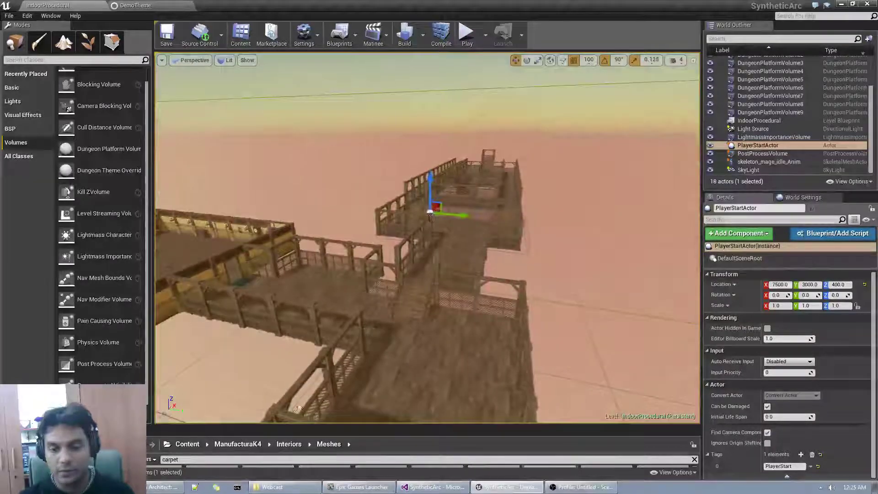
left_click_drag(289, 425, 302, 279)
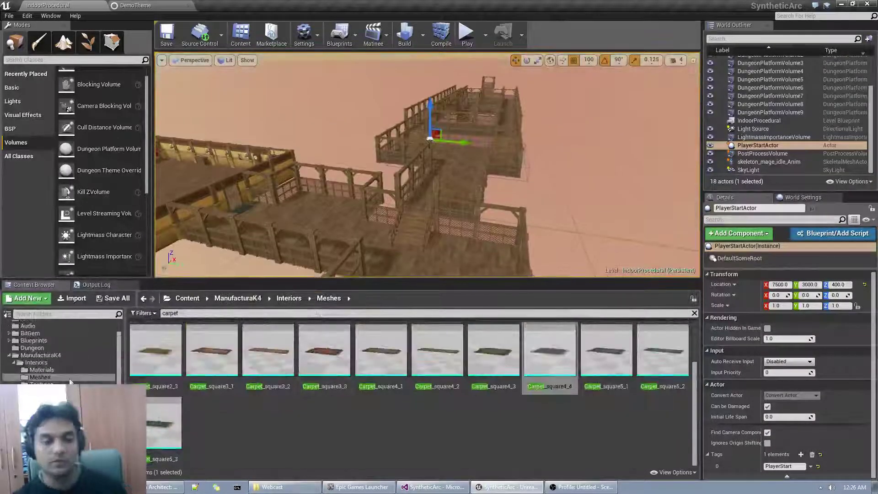
left_click(51, 346)
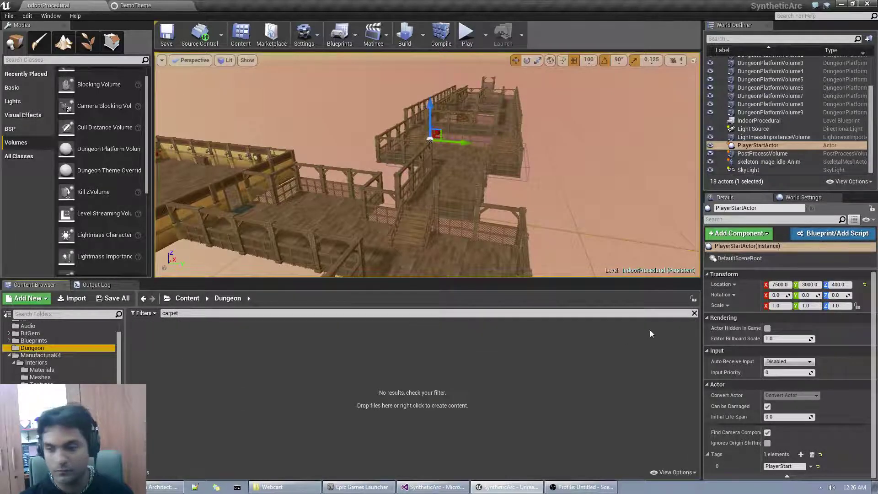
left_click(694, 313)
left_click(151, 340)
double_click(150, 341)
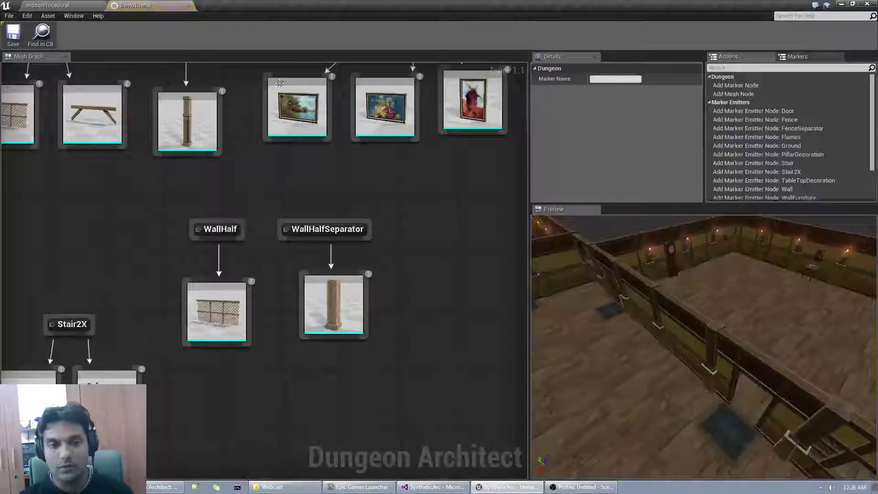
- Select the WallSeparator marker and its pillar mesh node in the theme graph and examine the dungeon preview
right_click_drag(186, 227, 304, 269)
left_click_drag(159, 136, 250, 251)
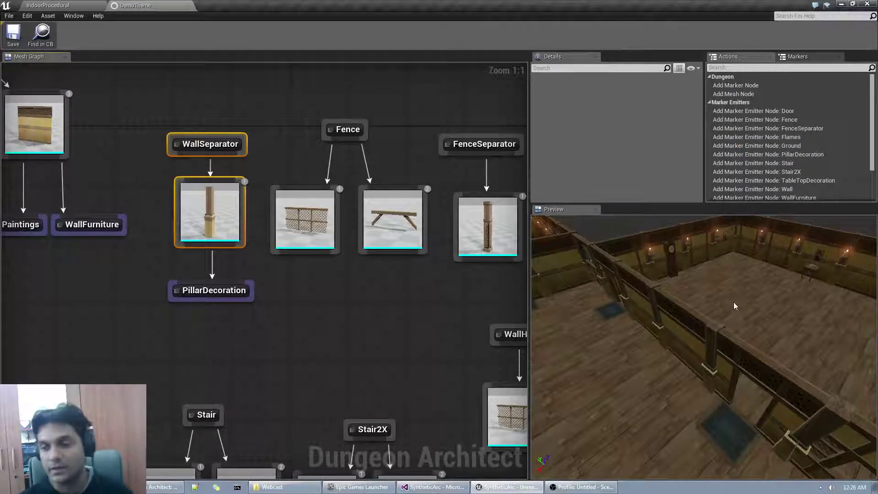
right_click_drag(673, 320, 827, 292)
left_click_drag(673, 320, 680, 318)
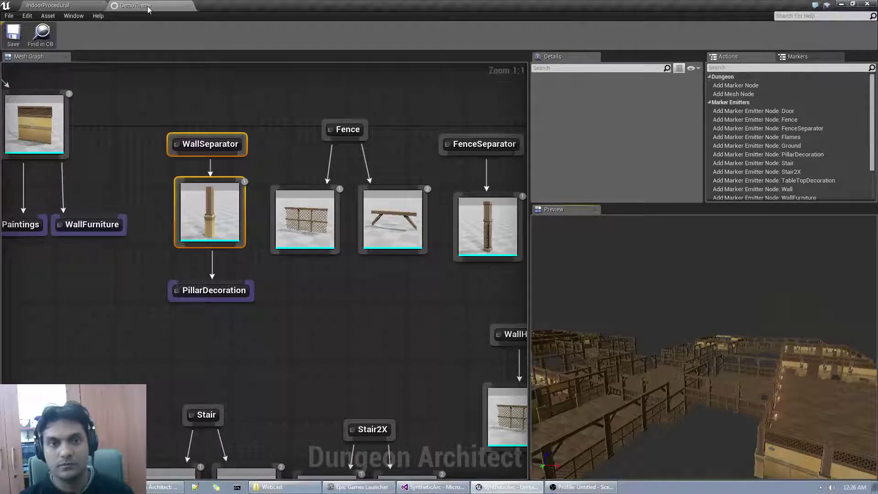
- Return to the IndoorProcedural level, examine its rooms and walkways, and switch to another open application
left_click(64, 5)
right_click_drag(366, 183, 384, 201)
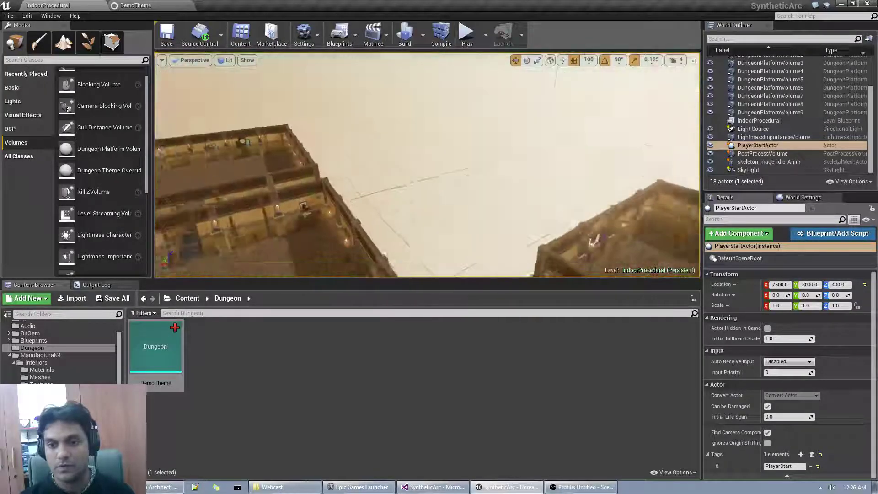
right_click_drag(427, 164, 428, 165)
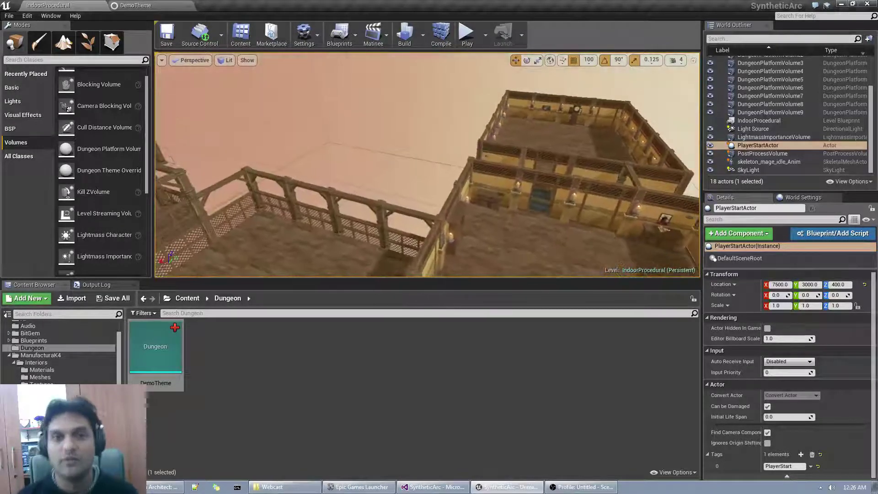
right_click_drag(505, 208, 504, 208)
key("alt+Tab")
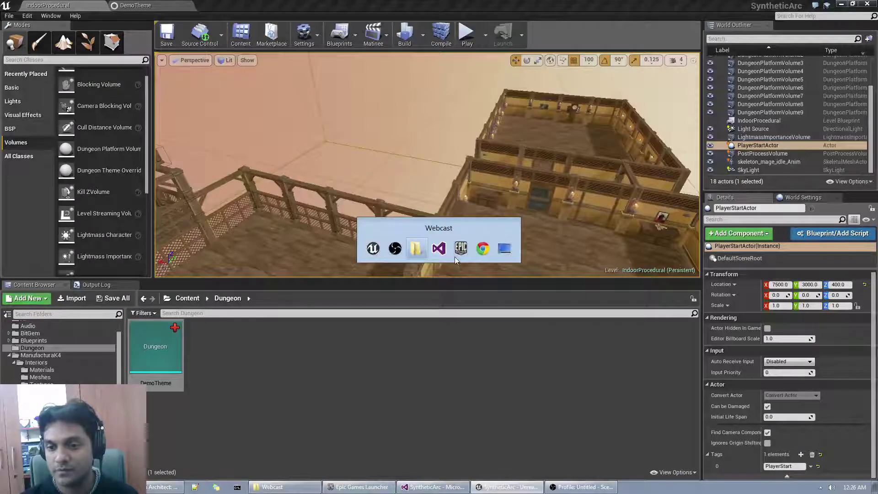